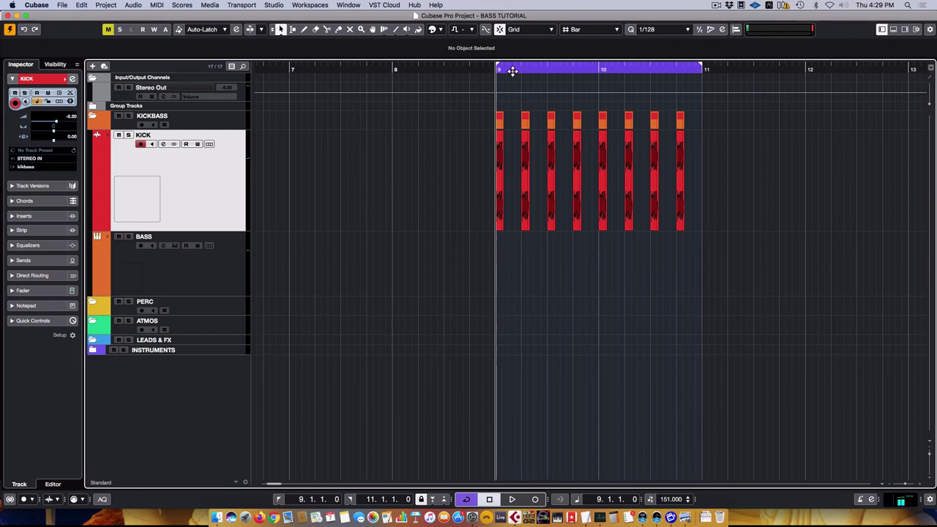
{"action": "key", "text": "h"}
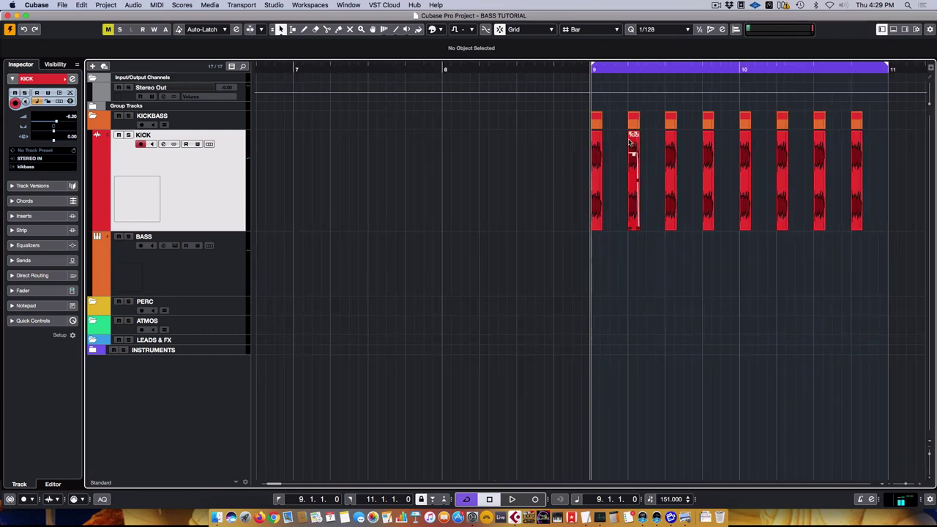
{"action": "scroll", "coordinate": [626, 142], "scroll_direction": "right", "scroll_amount": 5}
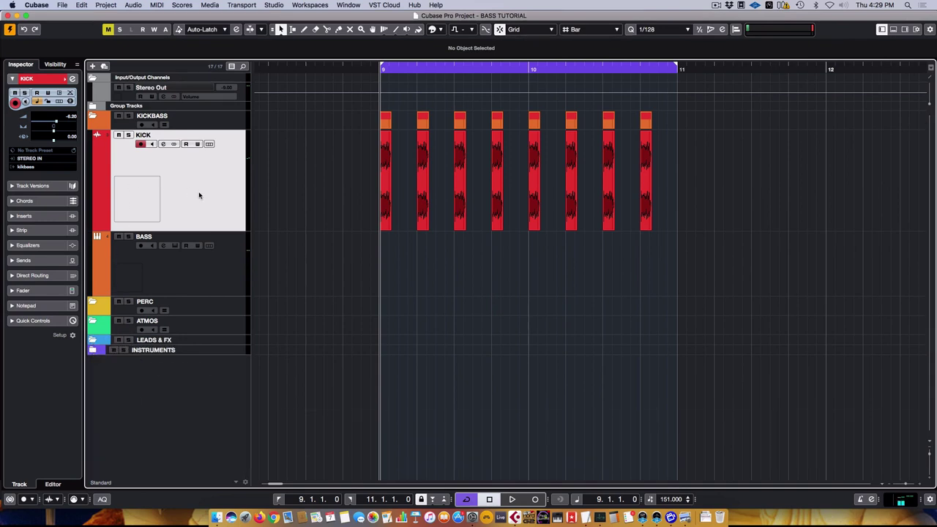
{"action": "left_click", "coordinate": [189, 272]}
{"action": "left_click", "coordinate": [204, 163]}
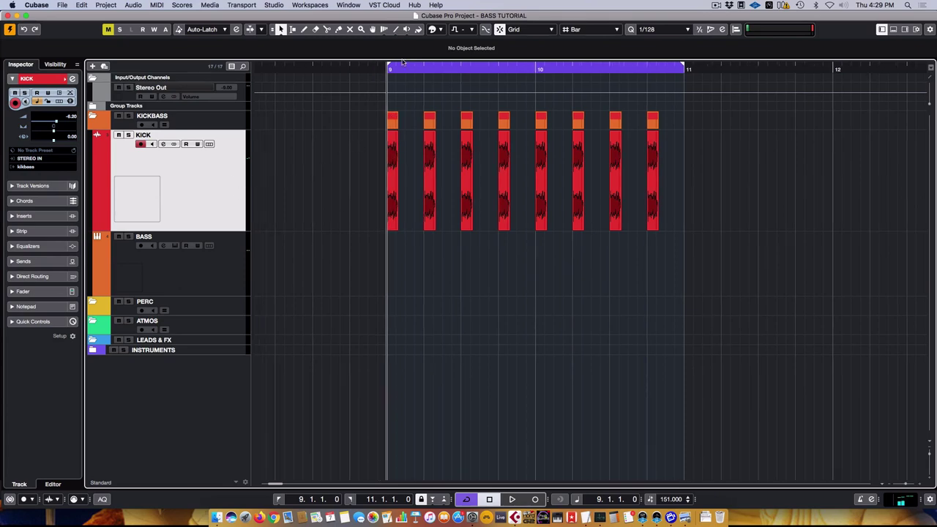
{"action": "key", "text": "h"}
{"action": "key", "text": "h"}
{"action": "key", "text": "h"}
{"action": "key", "text": "g"}
{"action": "key", "text": "g"}
{"action": "key", "text": "g"}
{"action": "key", "text": "g"}
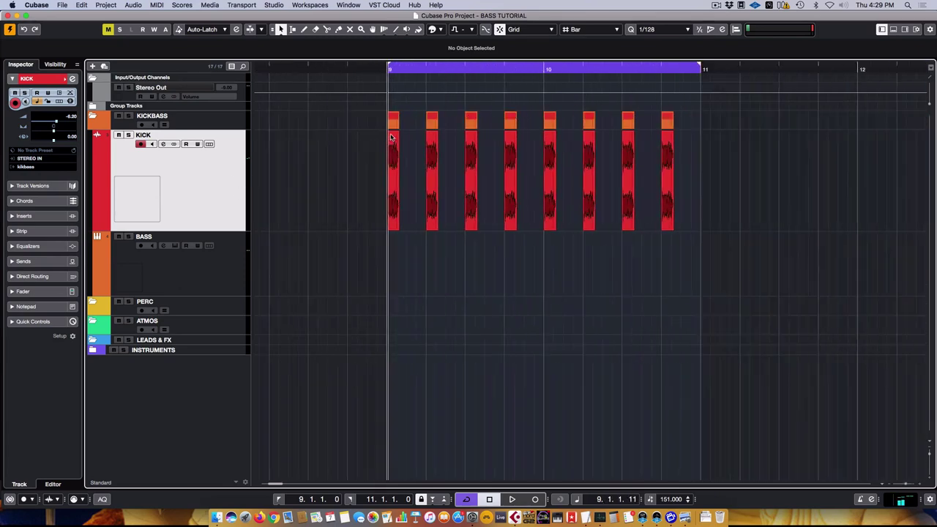
{"action": "key", "text": "h"}
{"action": "key", "text": "g"}
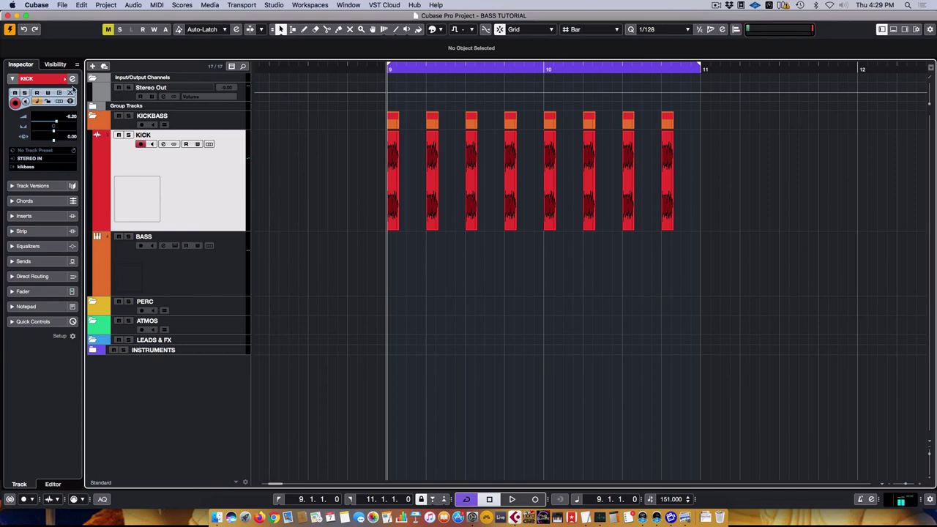
Expand the Group Tracks folder above the KICKBASS folder in the track list
{"action": "left_click", "coordinate": [206, 124]}
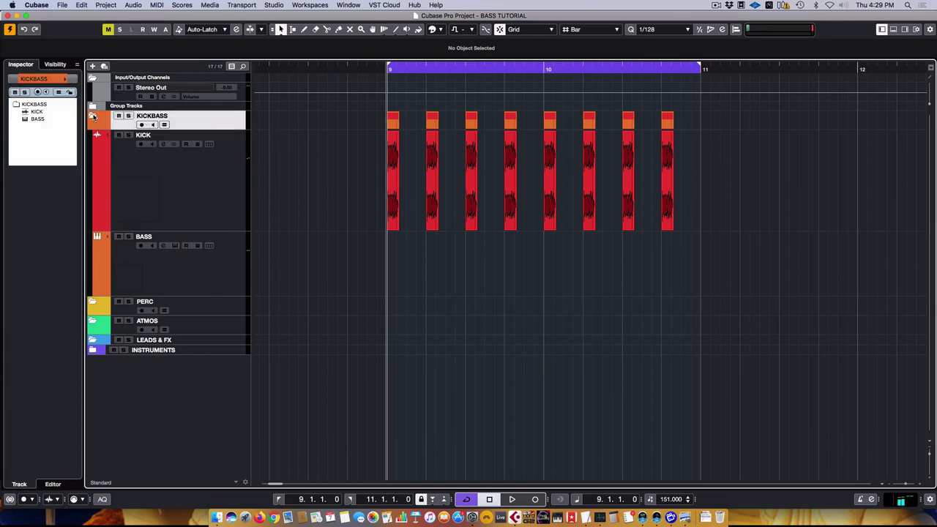
{"action": "left_click", "coordinate": [93, 115]}
{"action": "left_click", "coordinate": [93, 116]}
{"action": "left_click", "coordinate": [137, 106]}
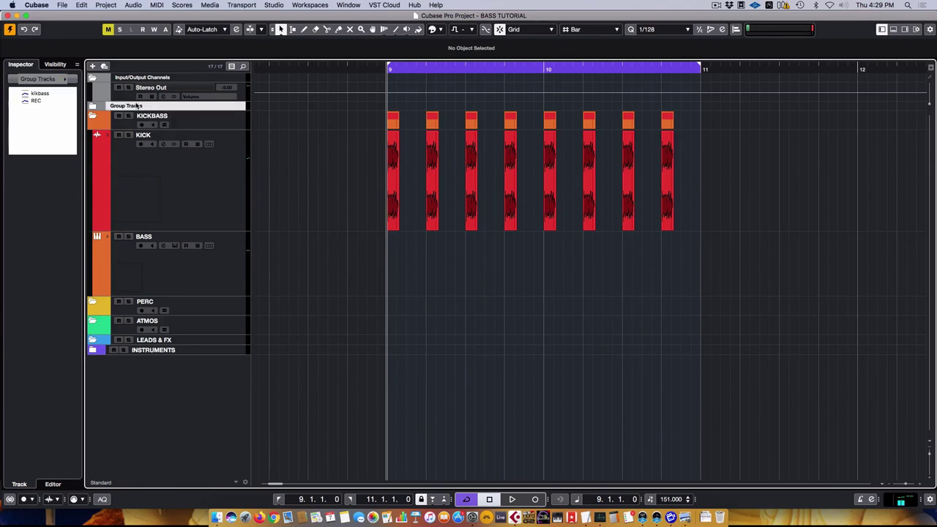
{"action": "left_click", "coordinate": [93, 107]}
{"action": "left_click", "coordinate": [89, 118]}
Open the KICK track's channel settings to check its output routing, and close them
{"action": "left_click", "coordinate": [188, 203]}
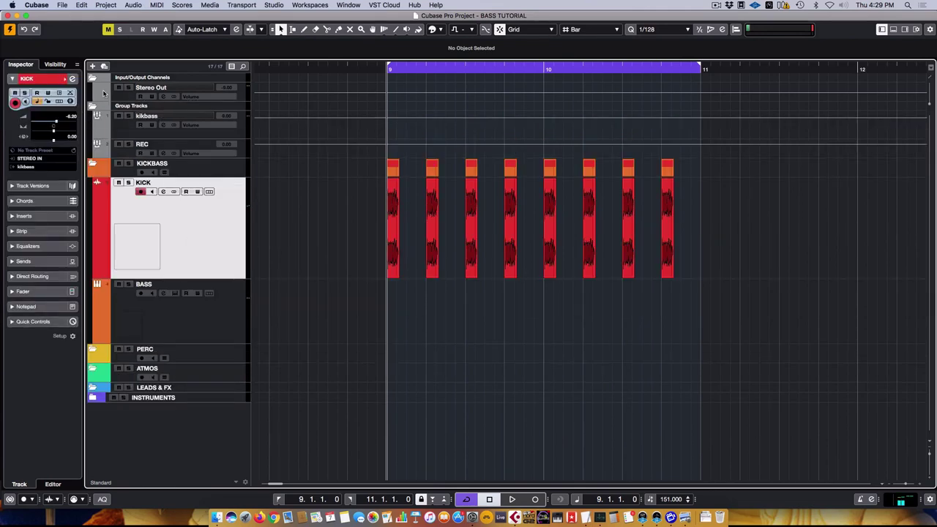
{"action": "left_click", "coordinate": [73, 79]}
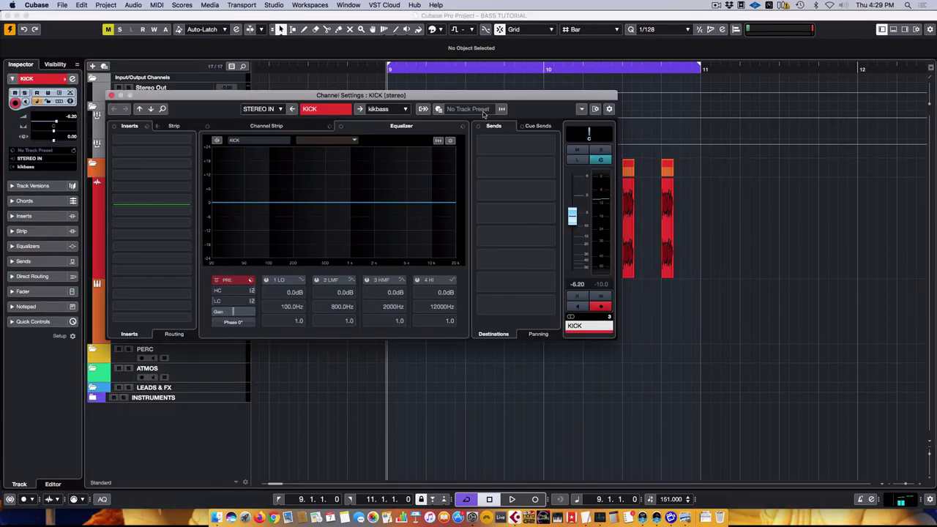
{"action": "left_click_drag", "start_coordinate": [390, 100], "coordinate": [454, 130]}
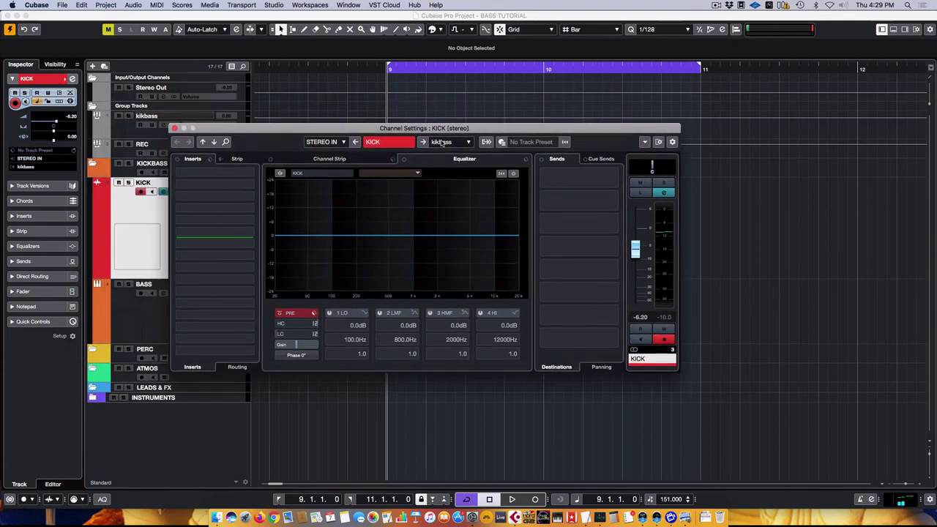
{"action": "left_click", "coordinate": [176, 129]}
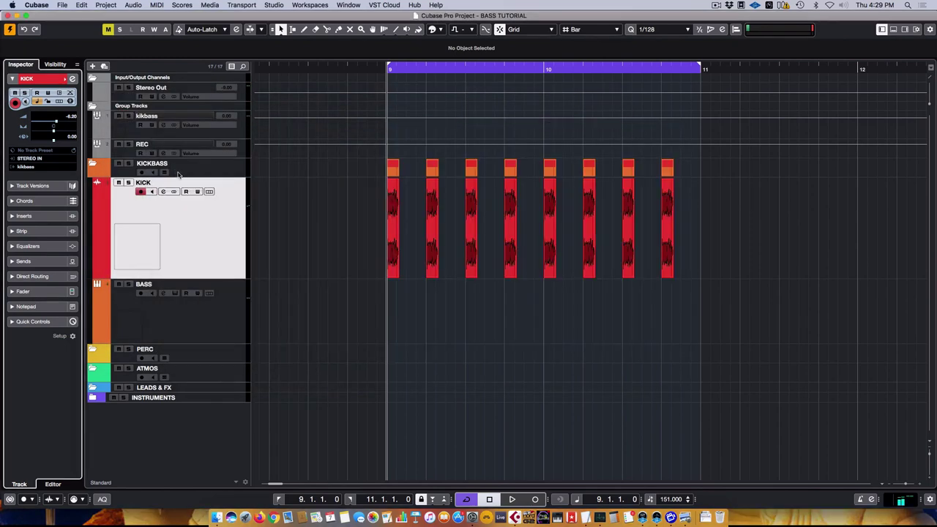
Check the BASS track's output routing in its channel settings, and close them
{"action": "left_click", "coordinate": [216, 319]}
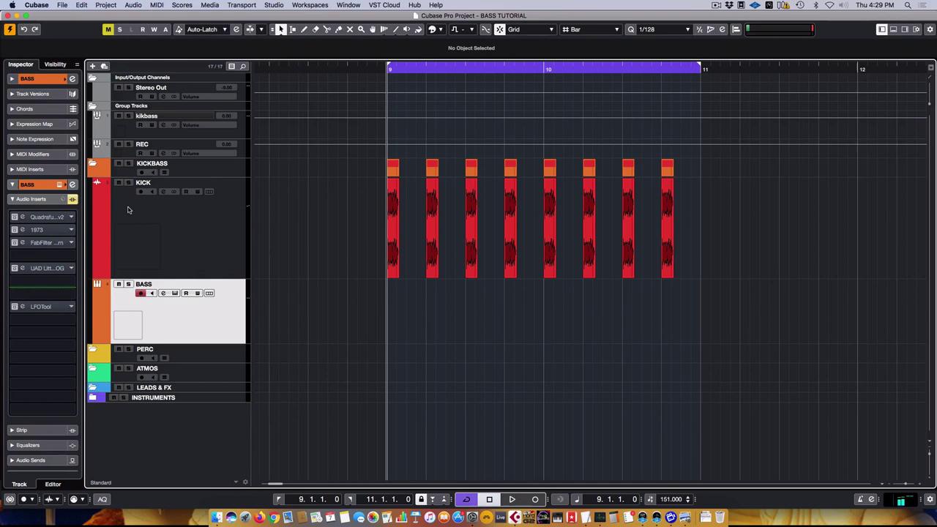
{"action": "left_click", "coordinate": [72, 78]}
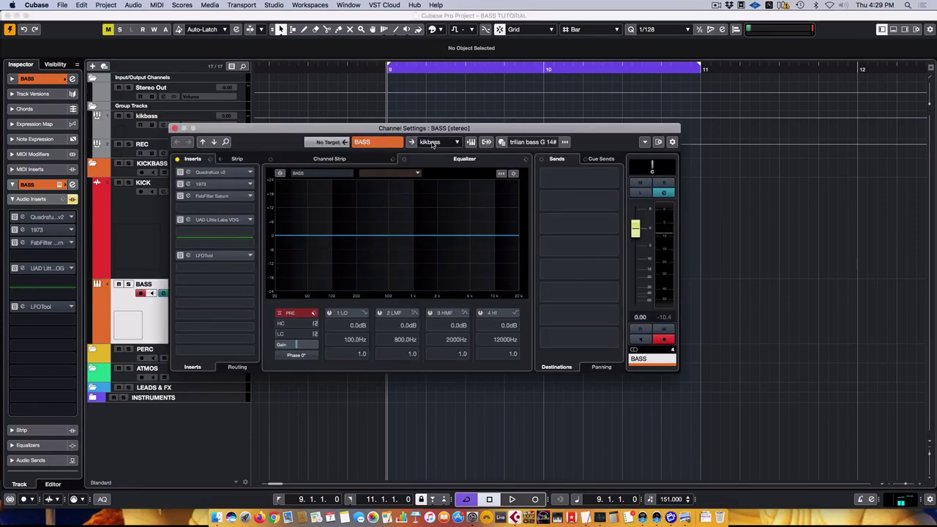
{"action": "left_click", "coordinate": [176, 129]}
Inspect the KICK track's equalizer and insert slots
{"action": "left_click", "coordinate": [195, 246]}
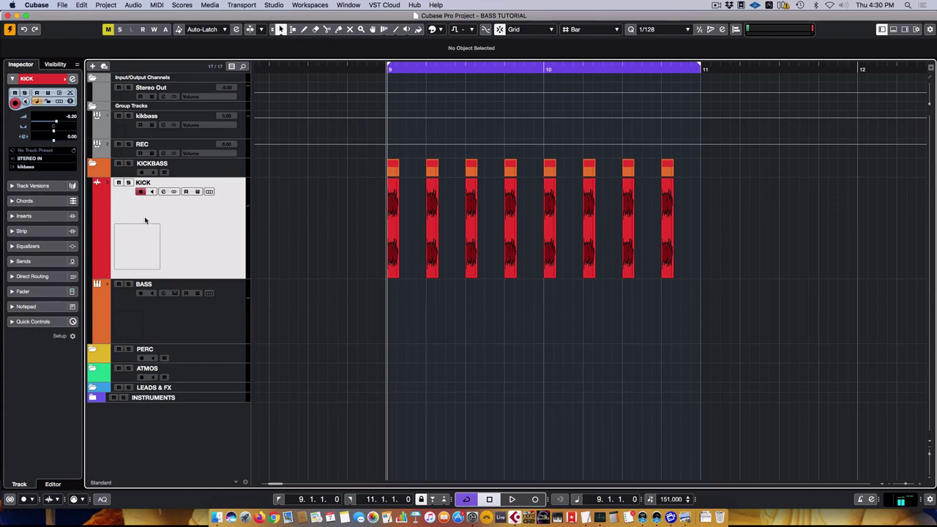
{"action": "left_click", "coordinate": [29, 246]}
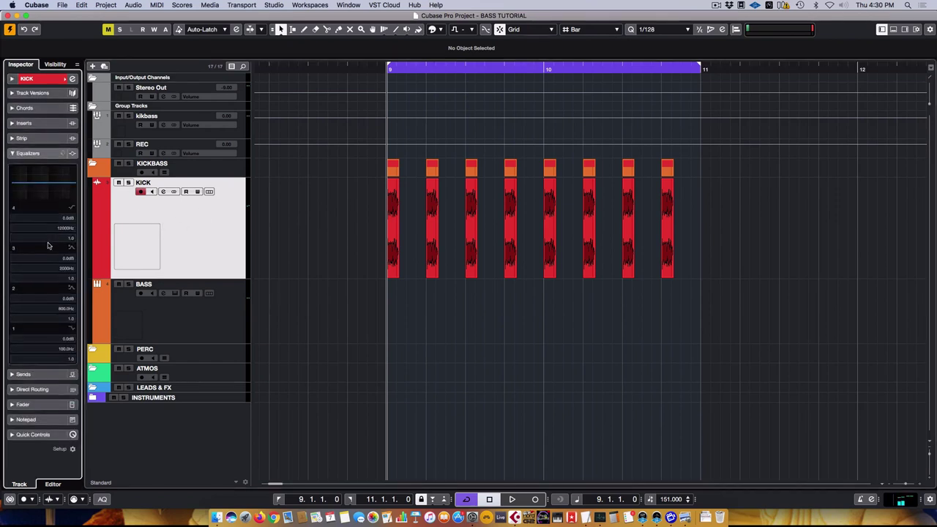
{"action": "left_click", "coordinate": [23, 123]}
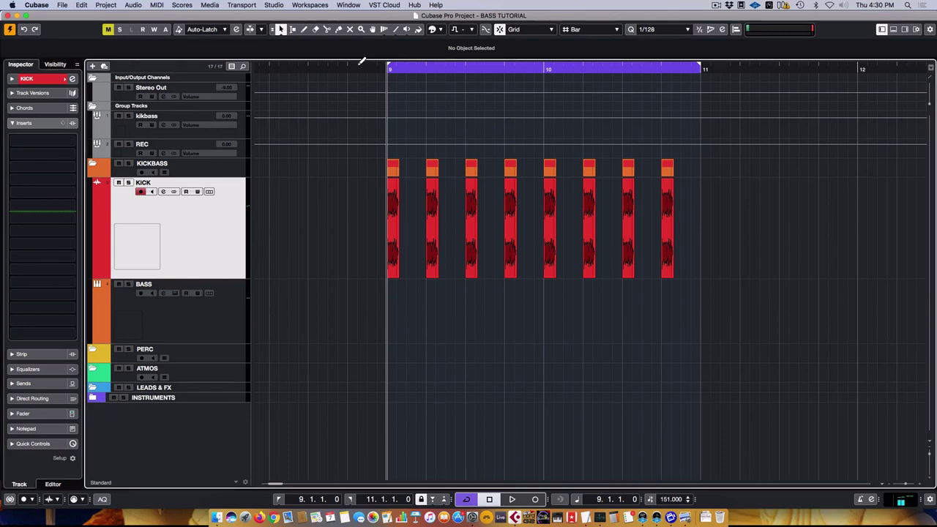
Set the project's quantize value to 1/16
{"action": "left_click_drag", "start_coordinate": [376, 72], "coordinate": [356, 89]}
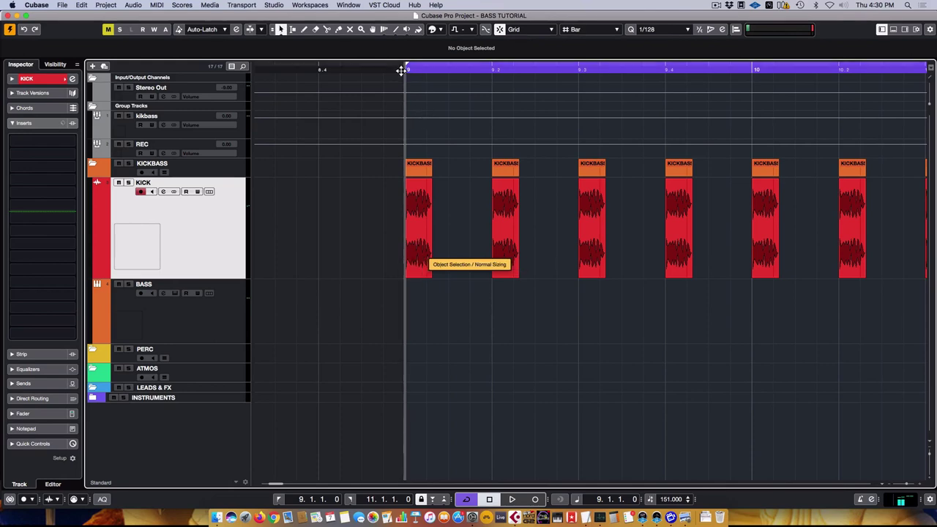
{"action": "left_click_drag", "start_coordinate": [401, 71], "coordinate": [497, 130]}
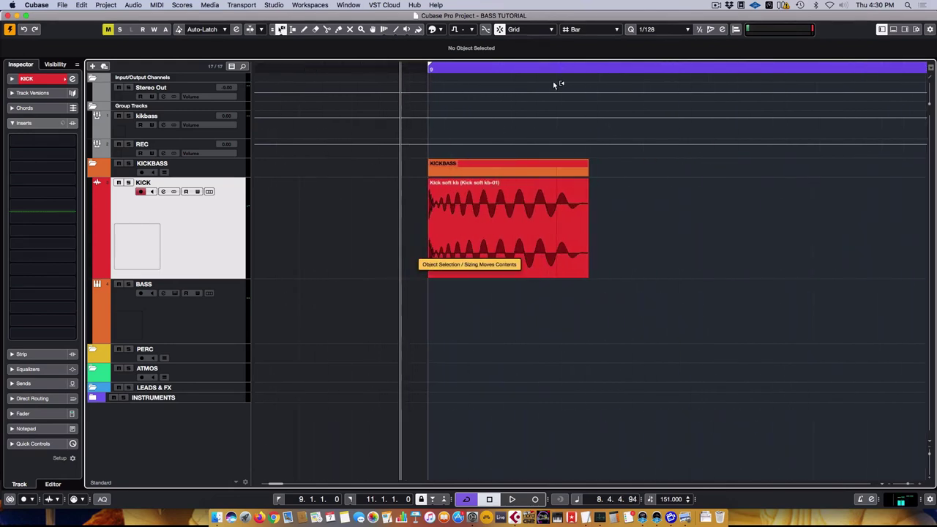
{"action": "key", "text": "1"}
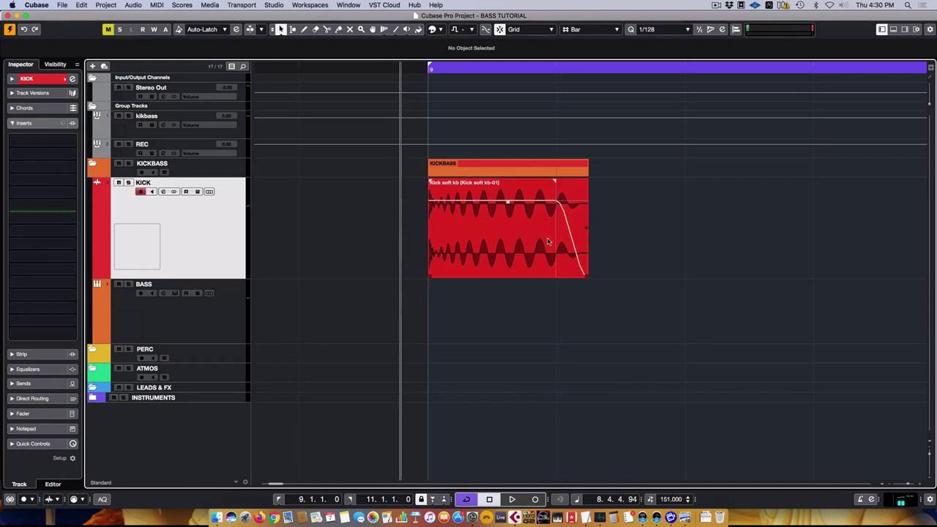
{"action": "left_click", "coordinate": [654, 29]}
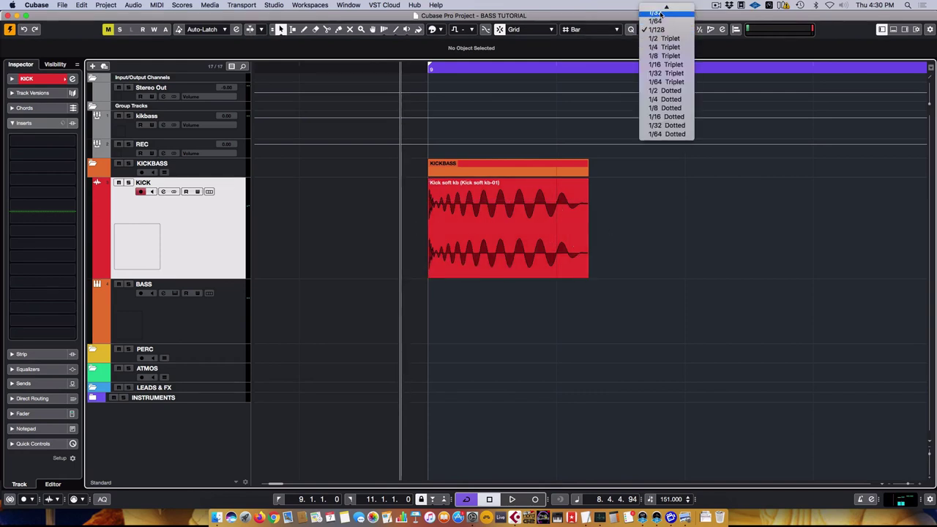
{"action": "scroll", "coordinate": [661, 22], "scroll_direction": "up", "scroll_amount": 3}
{"action": "left_click", "coordinate": [659, 44]}
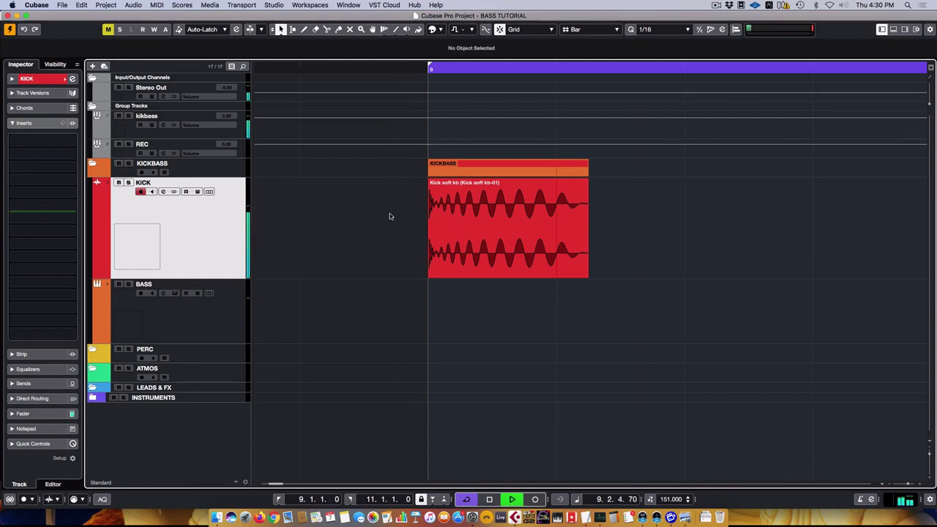
Show the KICK track's fader section in the Inspector to examine its level during playback
{"action": "key", "text": "g"}
{"action": "key", "text": "g"}
{"action": "key", "text": "g"}
{"action": "key", "text": "g"}
{"action": "key", "text": "g"}
{"action": "key", "text": "g"}
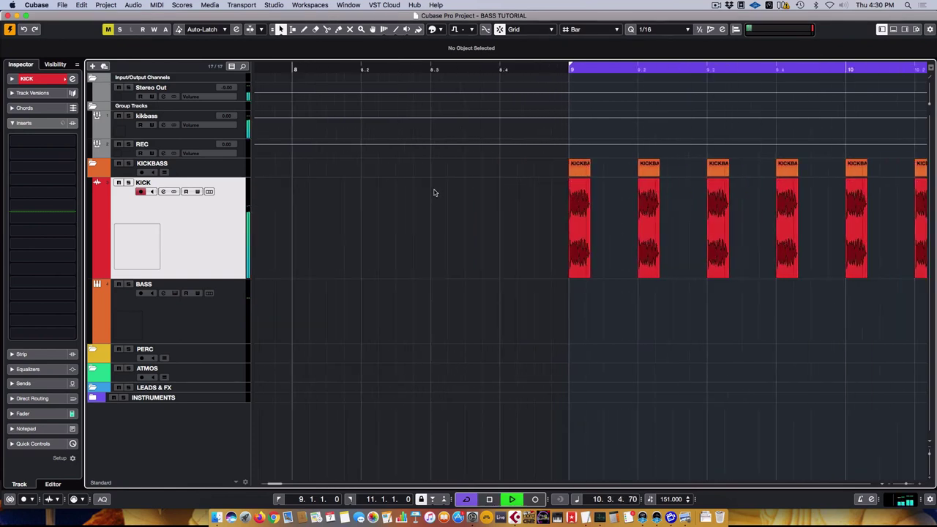
{"action": "scroll", "coordinate": [446, 203], "scroll_direction": "right", "scroll_amount": 5}
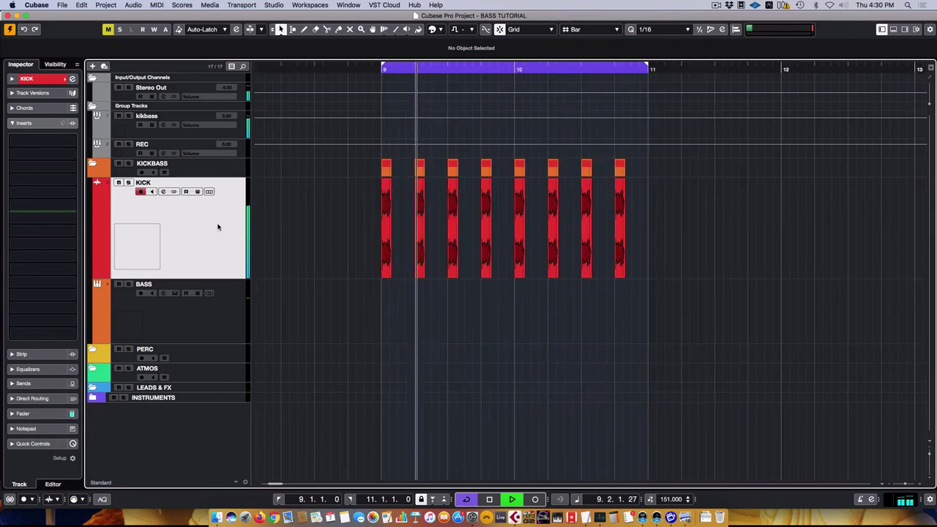
{"action": "left_click", "coordinate": [52, 415]}
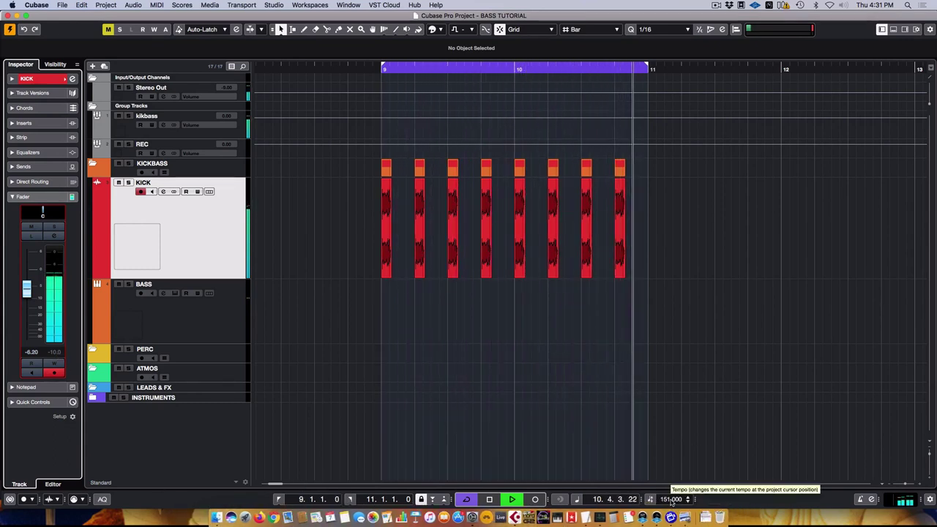
Lower the project tempo to 148 BPM while the kick loop plays
{"action": "scroll", "coordinate": [671, 501], "scroll_direction": "down", "scroll_amount": 2}
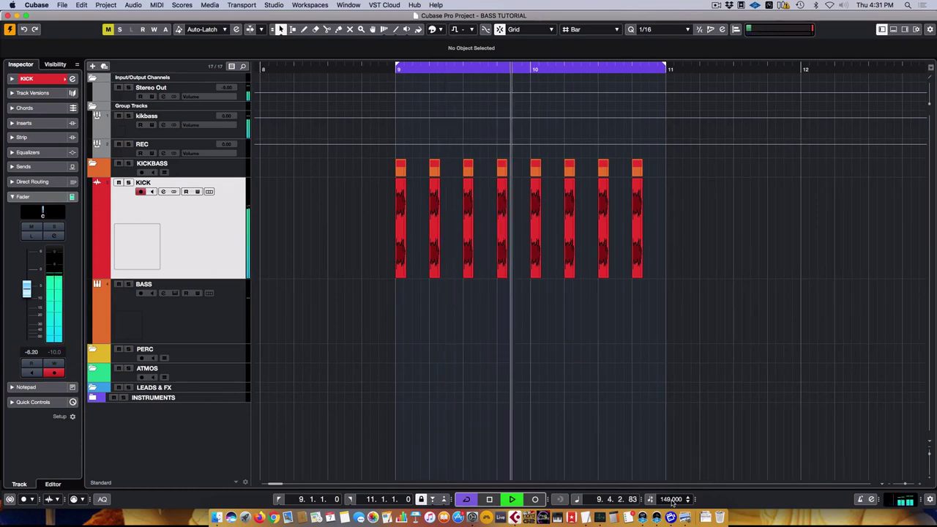
{"action": "scroll", "coordinate": [671, 501], "scroll_direction": "down", "scroll_amount": 1}
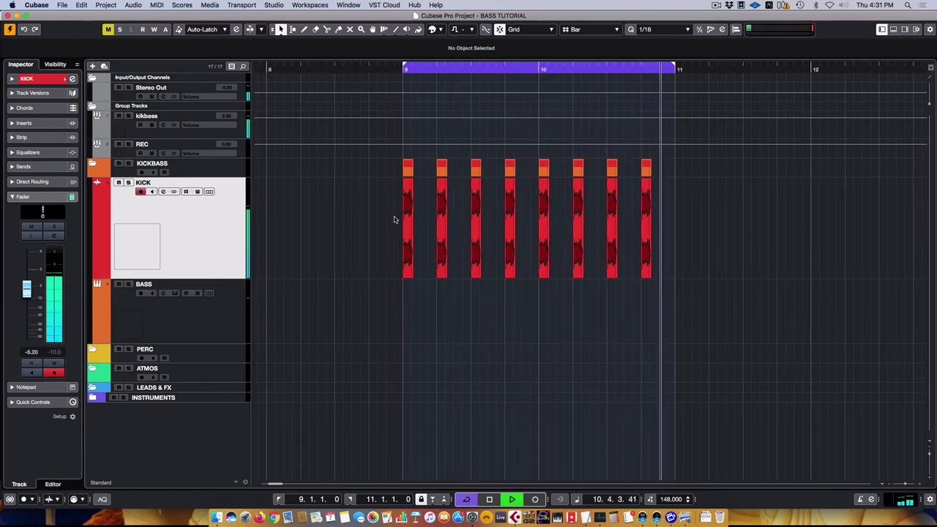
{"action": "left_click_drag", "start_coordinate": [404, 66], "coordinate": [401, 95]}
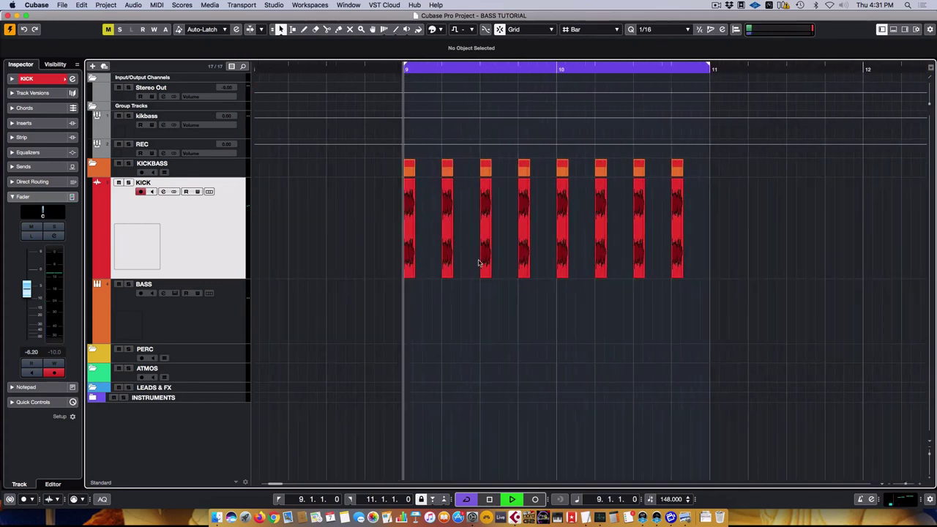
Create an empty MIDI part on the BASS track spanning the bar 9 to 11 loop and open it in the Key Editor
{"action": "double_click", "coordinate": [412, 307]}
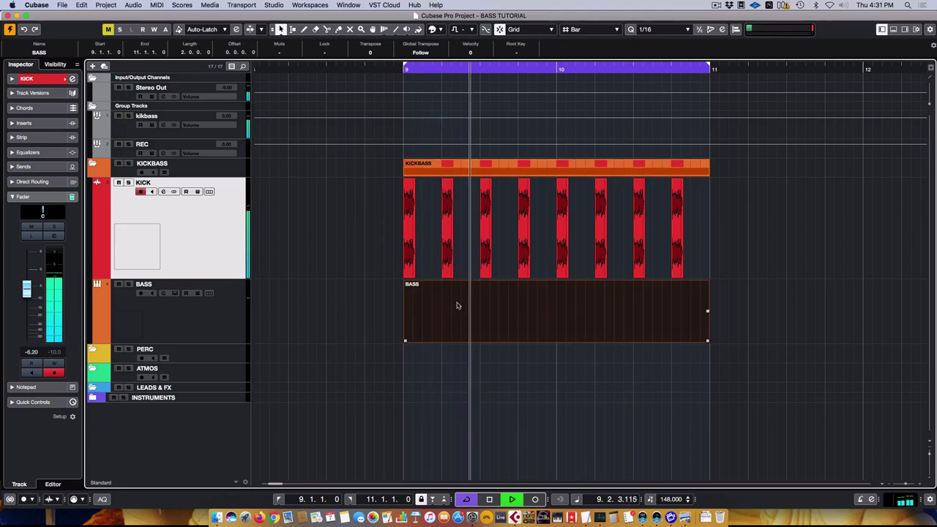
{"action": "double_click", "coordinate": [575, 314]}
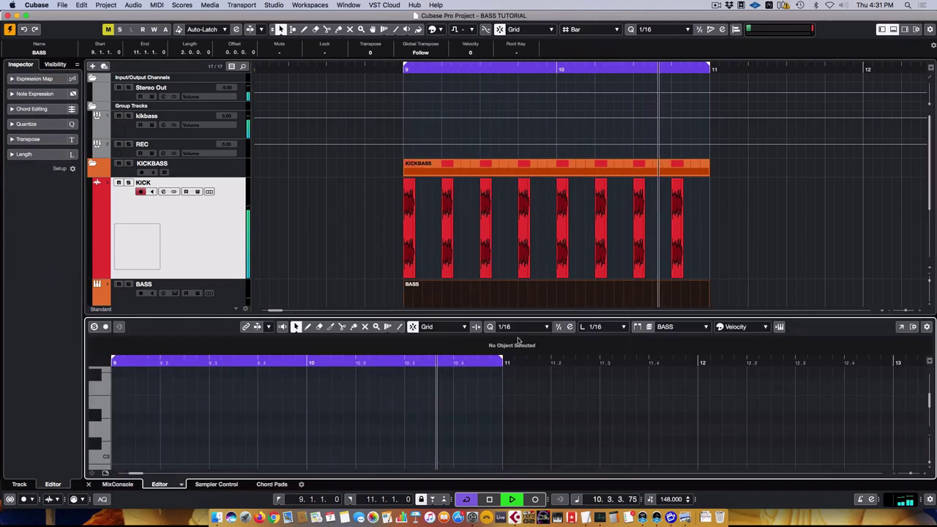
{"action": "left_click_drag", "start_coordinate": [336, 316], "coordinate": [338, 183]}
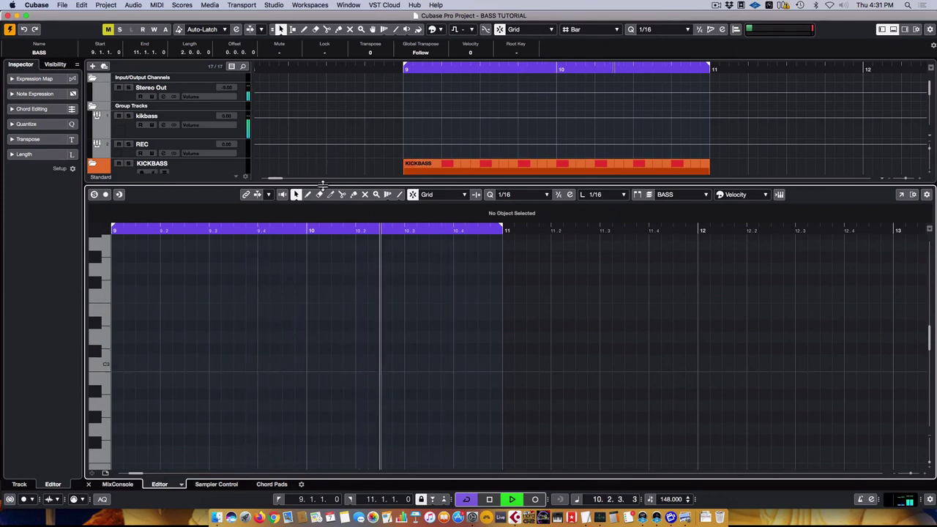
{"action": "left_click_drag", "start_coordinate": [258, 183], "coordinate": [257, 306]}
{"action": "scroll", "coordinate": [257, 207], "scroll_direction": "down", "scroll_amount": 3}
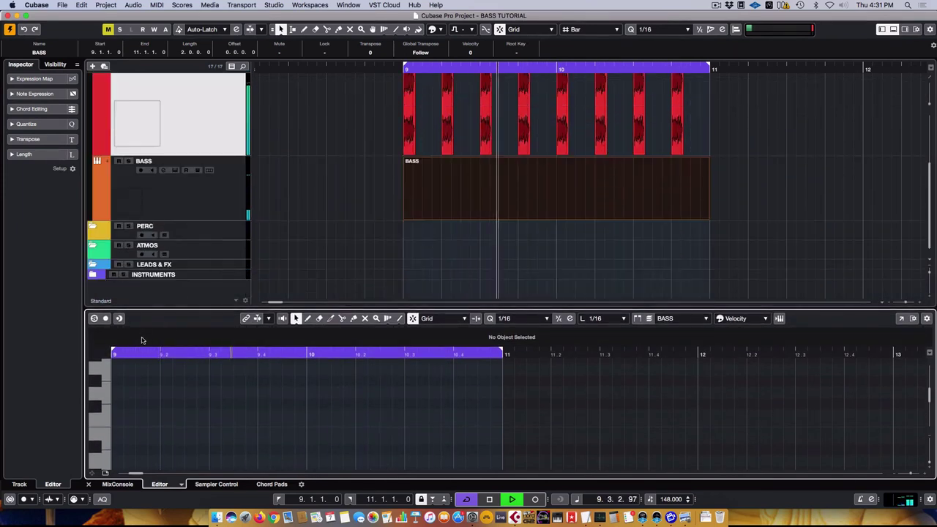
Enter three consecutive 1/16 G1 notes from 9.1.2 and repeat the group on every beat up to bar 11
{"action": "scroll", "coordinate": [109, 428], "scroll_direction": "down", "scroll_amount": 3}
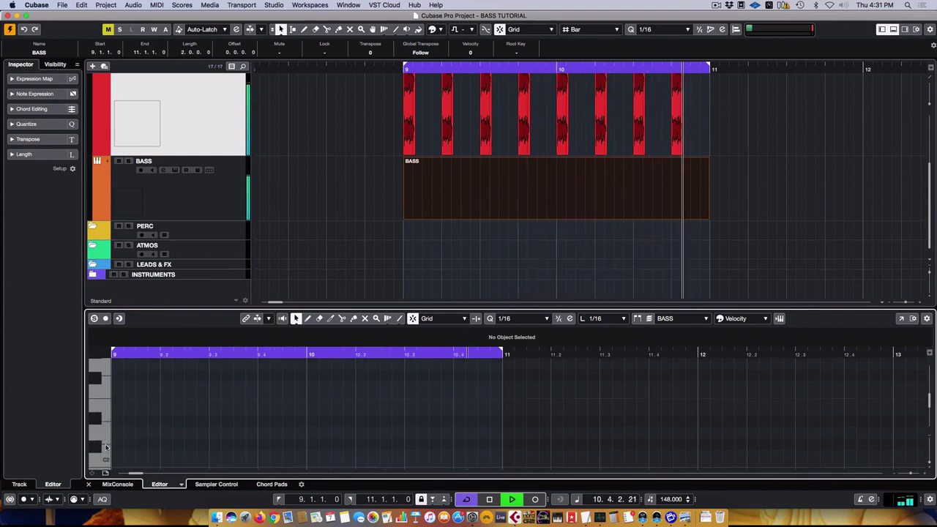
{"action": "scroll", "coordinate": [105, 432], "scroll_direction": "down", "scroll_amount": 2}
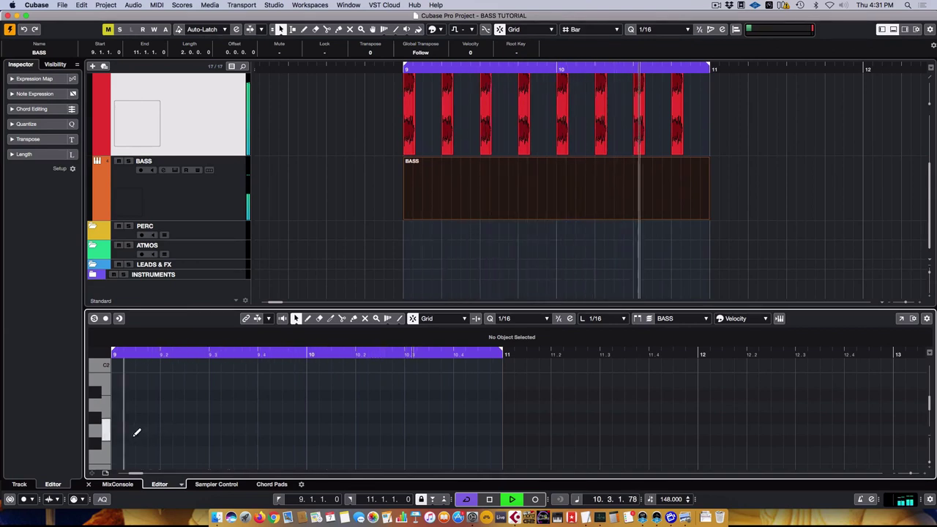
{"action": "left_click", "coordinate": [127, 430], "text": "alt"}
{"action": "left_click", "coordinate": [152, 430], "text": "alt"}
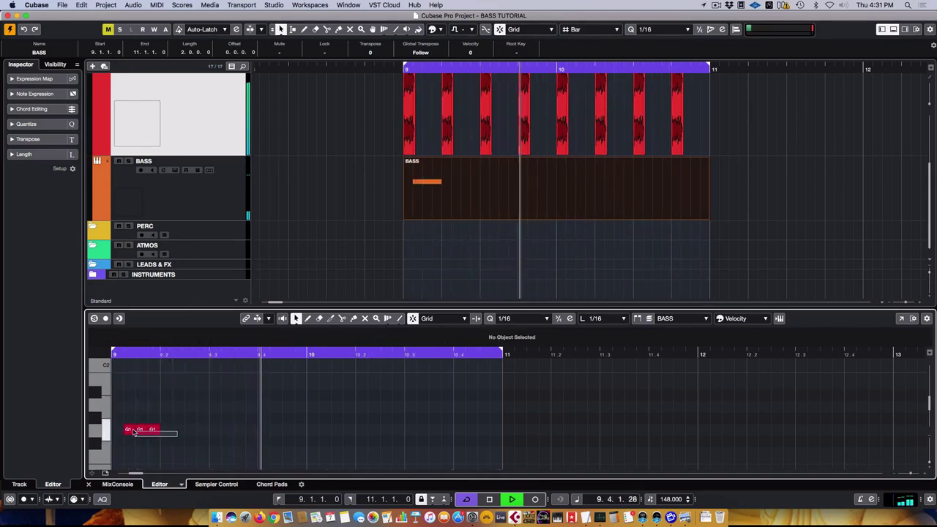
{"action": "left_click_drag", "start_coordinate": [130, 433], "coordinate": [227, 434]}
{"action": "mouse_move", "coordinate": [325, 453]}
{"action": "left_mouse_down"}
{"action": "mouse_move", "coordinate": [123, 424]}
{"action": "mouse_move", "coordinate": [327, 437]}
{"action": "left_mouse_up"}
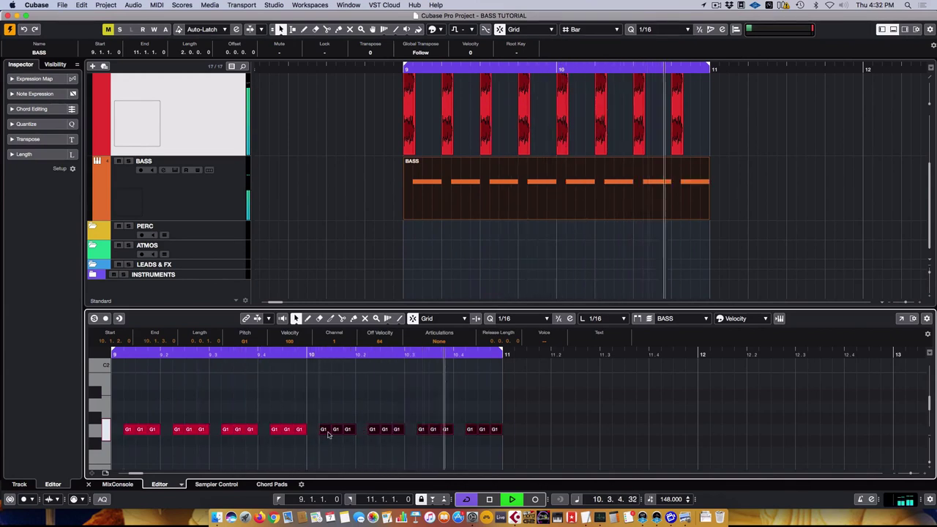
Stop playback, select all G1 notes in the BASS part and enlarge the Key Editor around bar 9
{"action": "key", "text": "space"}
{"action": "left_click", "coordinate": [321, 401]}
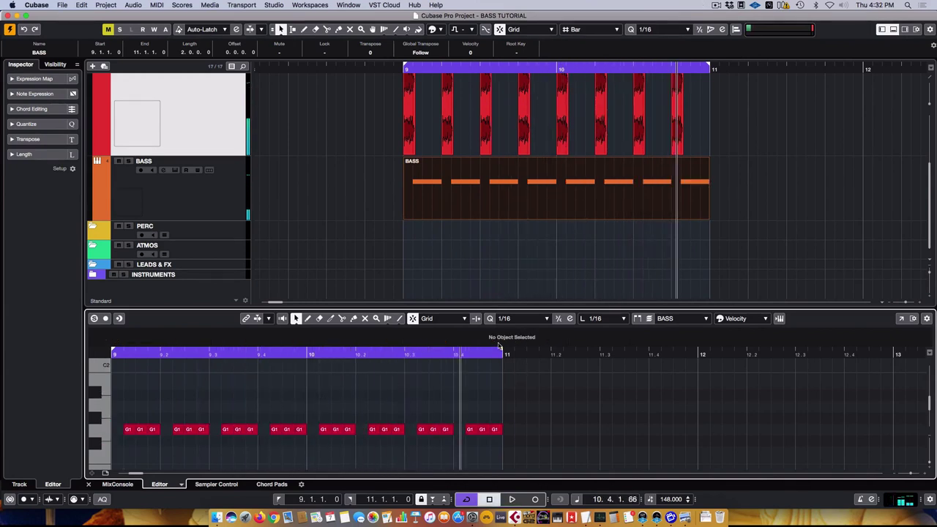
{"action": "left_click_drag", "start_coordinate": [518, 451], "coordinate": [146, 380]}
{"action": "left_click_drag", "start_coordinate": [296, 306], "coordinate": [296, 172]}
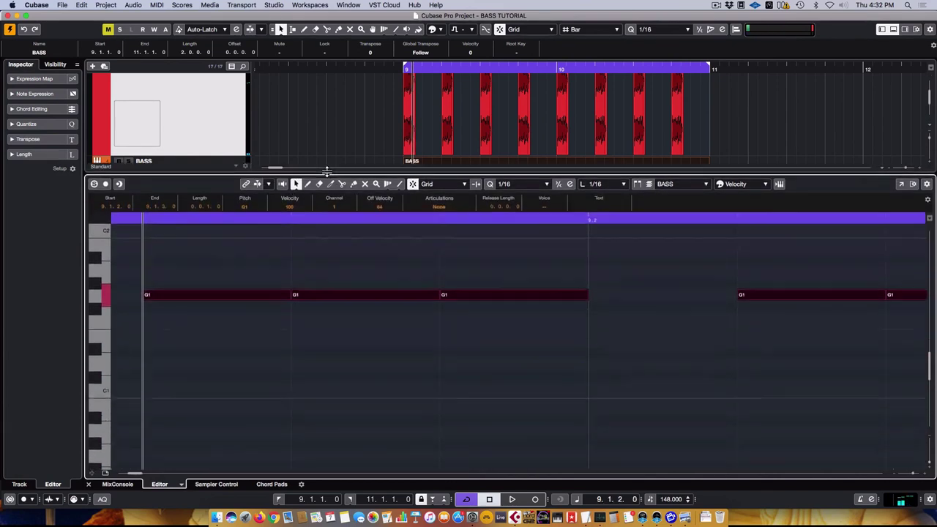
{"action": "scroll", "coordinate": [278, 335], "scroll_direction": "left", "scroll_amount": 3}
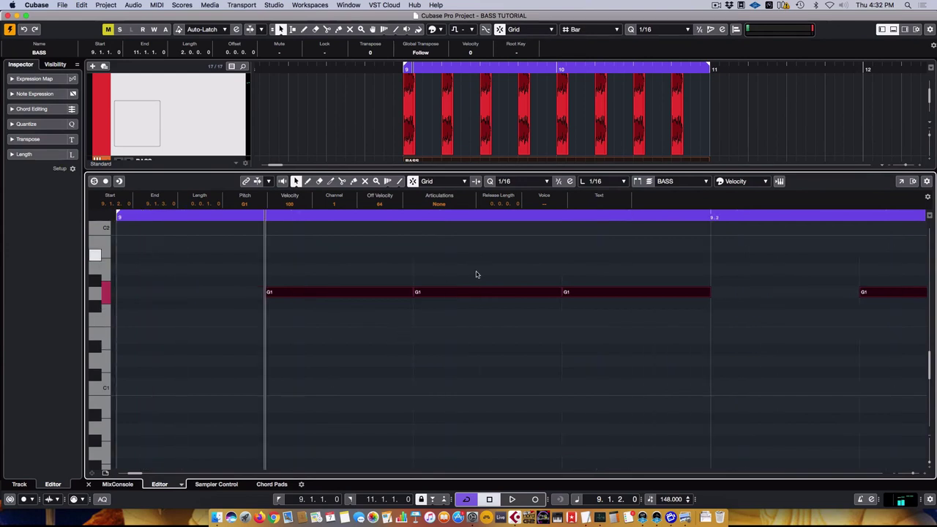
{"action": "scroll", "coordinate": [476, 274], "scroll_direction": "up", "scroll_amount": 2}
Set the length quantize to 1/128 and shorten all selected G1 notes together to about 105 ticks
{"action": "left_click", "coordinate": [604, 180]}
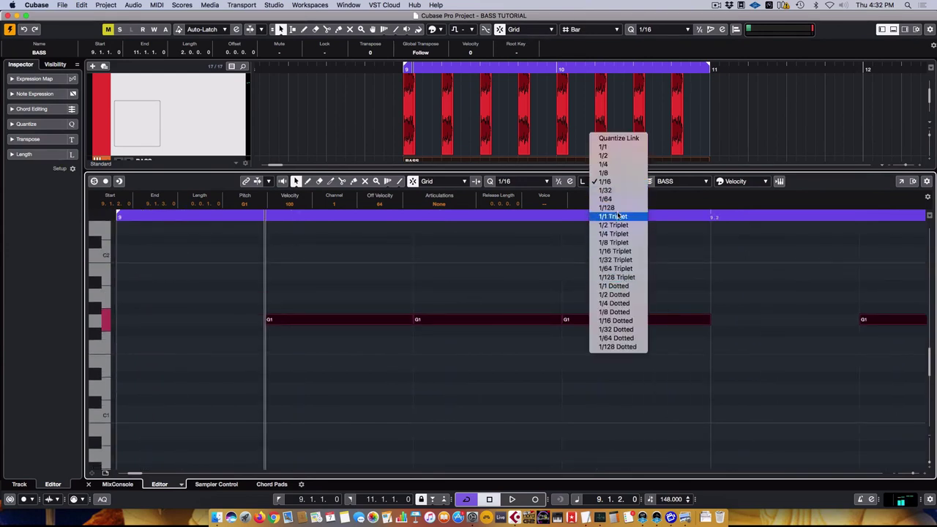
{"action": "left_click", "coordinate": [608, 208]}
{"action": "left_click_drag", "start_coordinate": [560, 323], "coordinate": [544, 323]}
{"action": "key", "text": "g"}
{"action": "key", "text": "g"}
{"action": "key", "text": "g"}
{"action": "key", "text": "g"}
{"action": "key", "text": "g"}
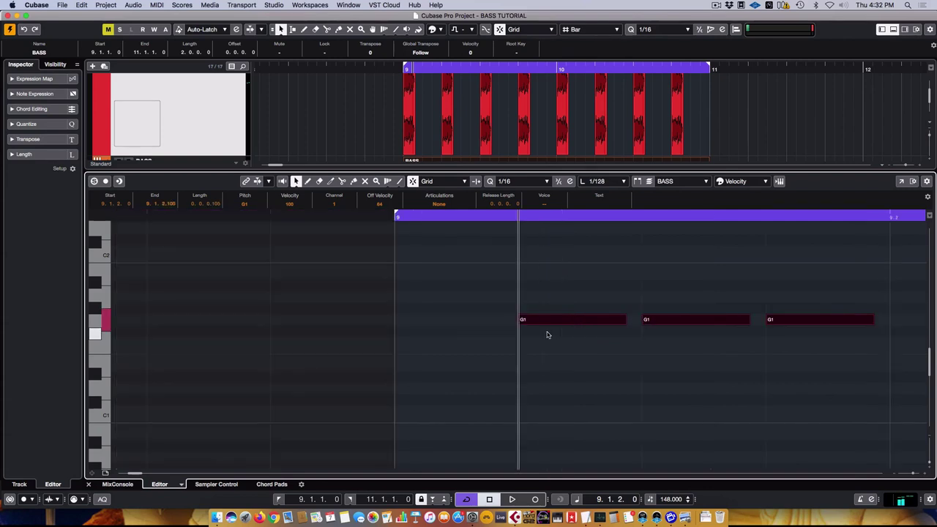
{"action": "key", "text": "g"}
{"action": "key", "text": "g"}
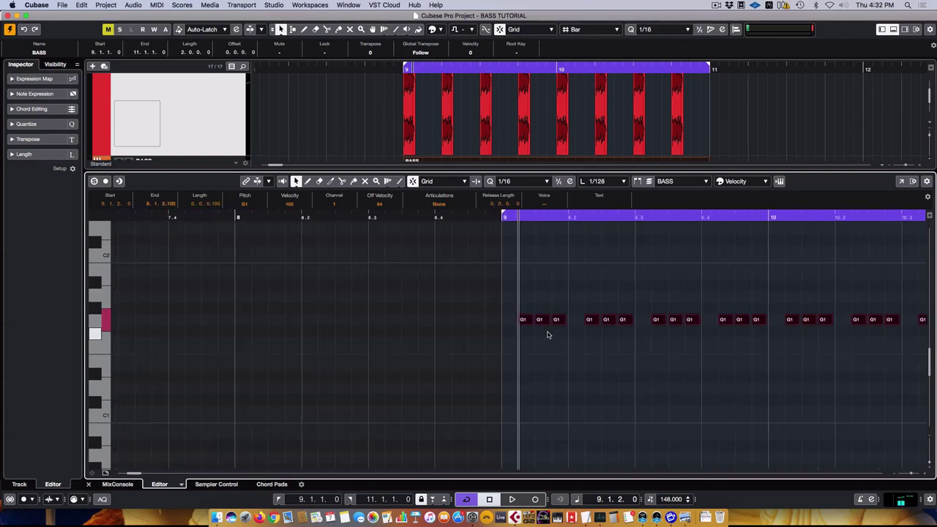
{"action": "scroll", "coordinate": [564, 340], "scroll_direction": "right", "scroll_amount": 3}
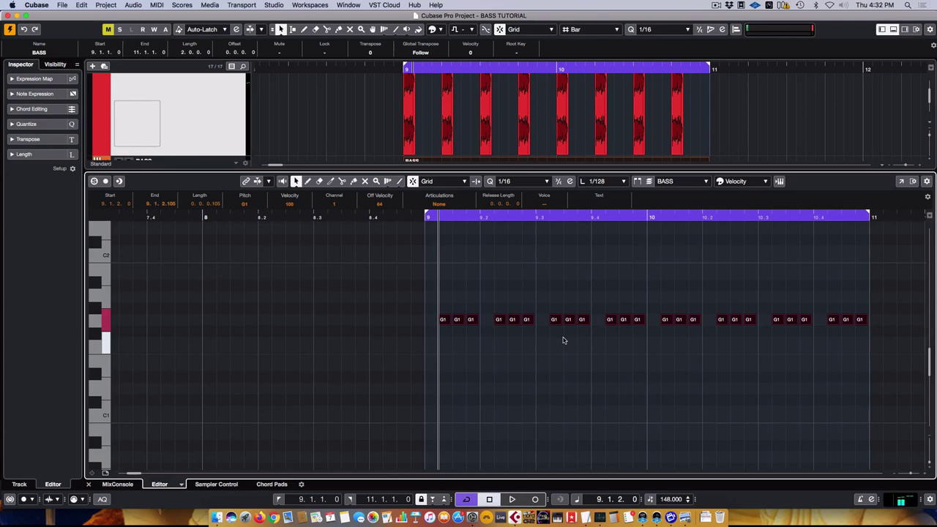
{"action": "key", "text": "g"}
{"action": "key", "text": "g"}
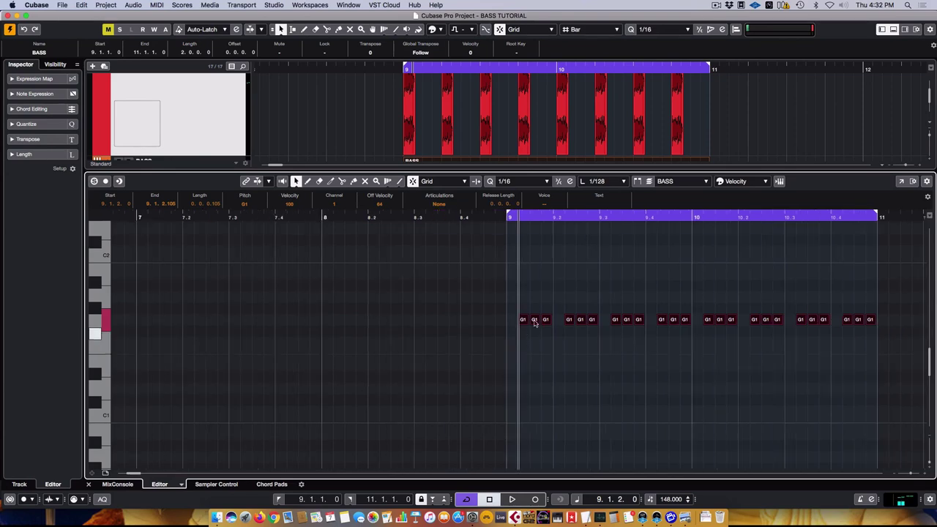
Shrink the Key Editor again and show the BASS track's basic settings with its instrument slot in the Inspector
{"action": "left_click_drag", "start_coordinate": [443, 174], "coordinate": [450, 394]}
{"action": "left_click", "coordinate": [213, 206]}
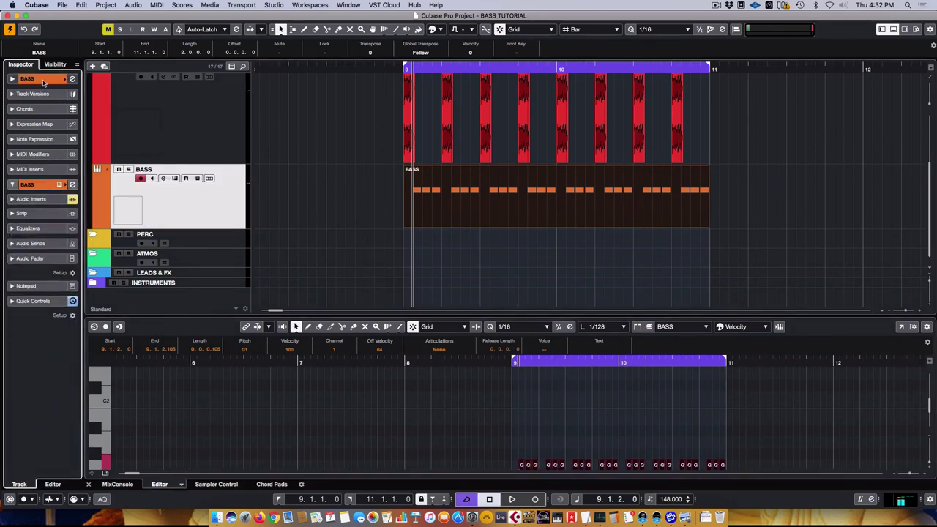
{"action": "left_click", "coordinate": [42, 185]}
{"action": "left_click", "coordinate": [30, 78]}
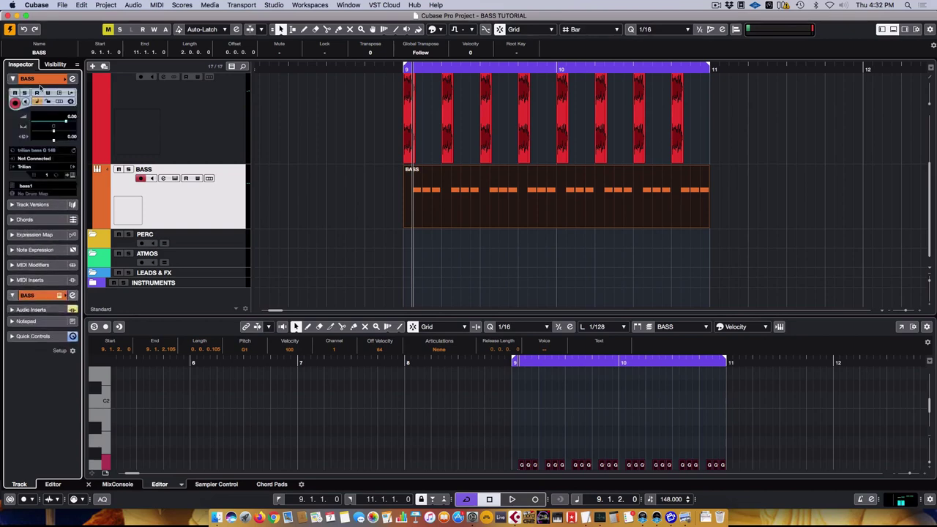
Replace the BASS track's Trilian instrument with Sylenth1, found by searching the instrument list for "sy"
{"action": "left_click", "coordinate": [26, 167]}
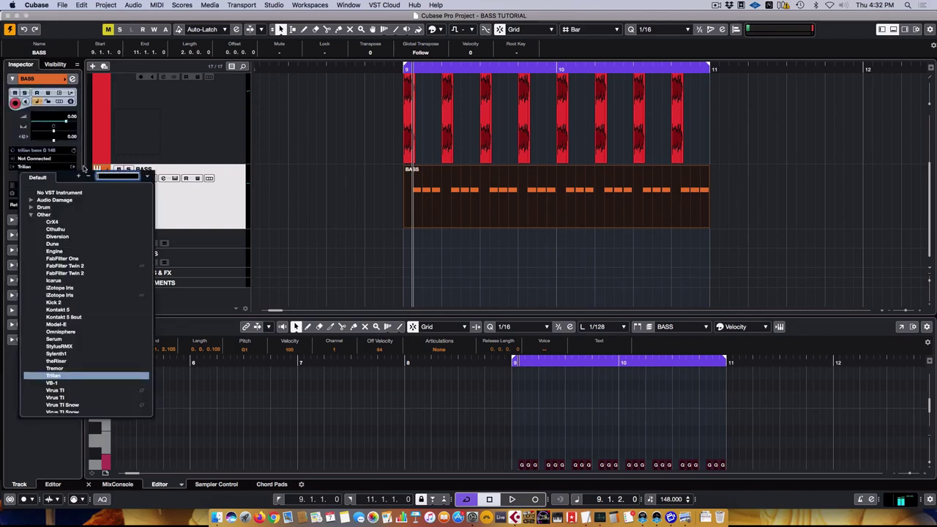
{"action": "left_click", "coordinate": [121, 177]}
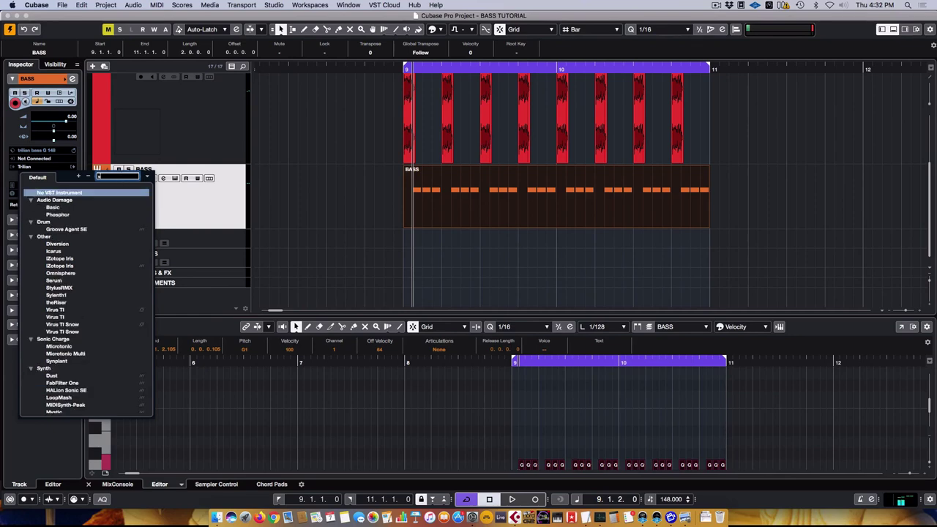
{"action": "type", "text": "tril"}
{"action": "key", "text": "BackSpace"}
{"action": "key", "text": "BackSpace"}
{"action": "key", "text": "BackSpace"}
{"action": "key", "text": "BackSpace"}
{"action": "type", "text": "sy"}
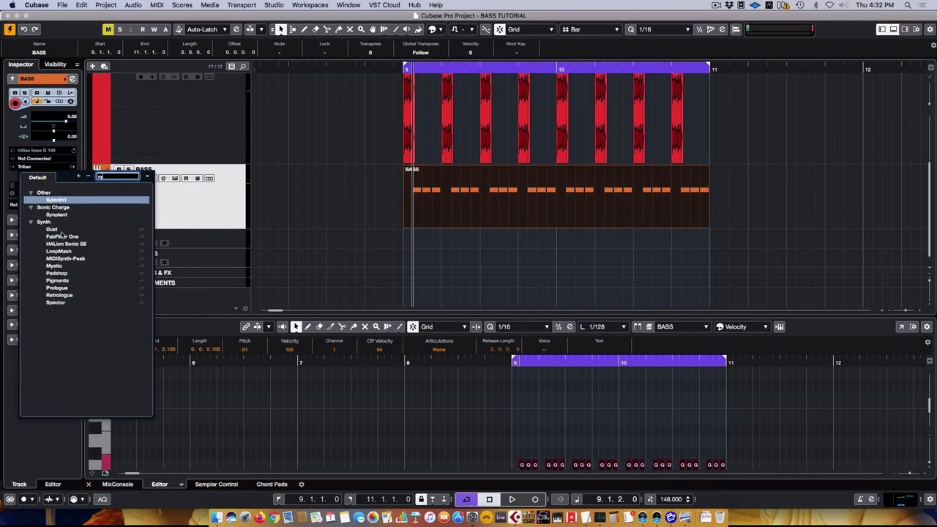
{"action": "left_click", "coordinate": [80, 201]}
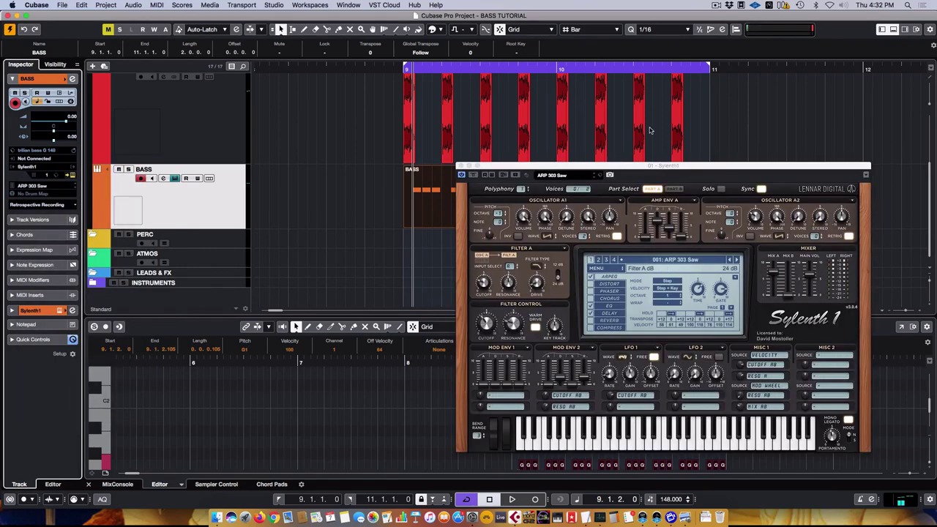
Decline the Sylenth1 update download and place the plug-in window over the arrangement beside the track list
{"action": "left_click_drag", "start_coordinate": [631, 172], "coordinate": [559, 147]}
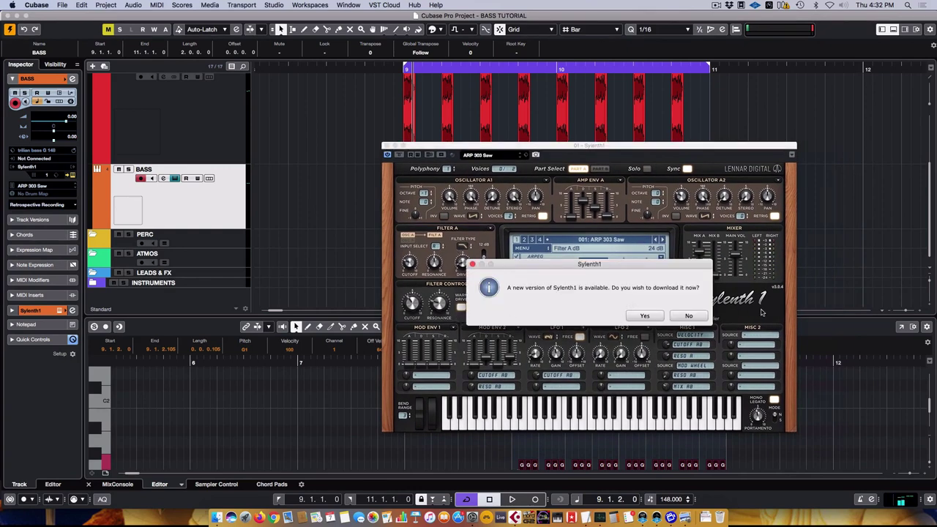
{"action": "left_click", "coordinate": [688, 315]}
{"action": "left_click_drag", "start_coordinate": [595, 148], "coordinate": [590, 157]}
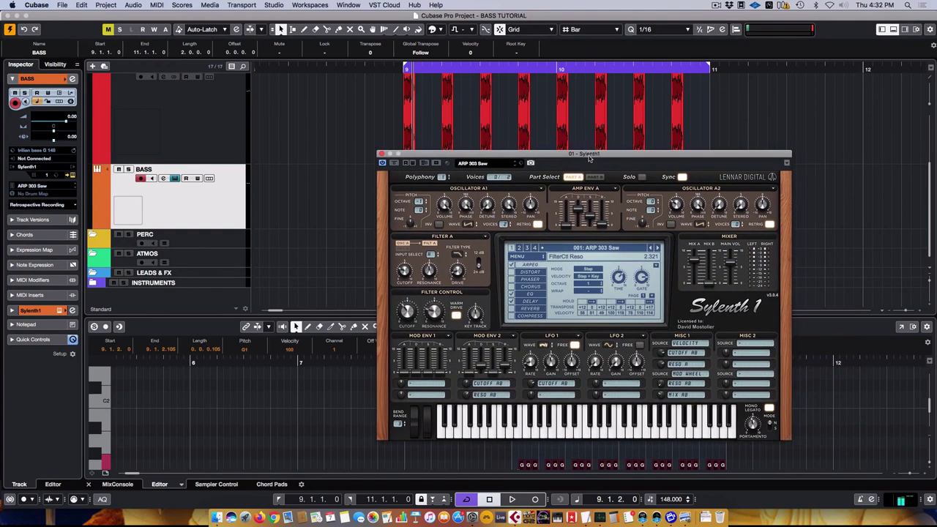
{"action": "left_click", "coordinate": [203, 215]}
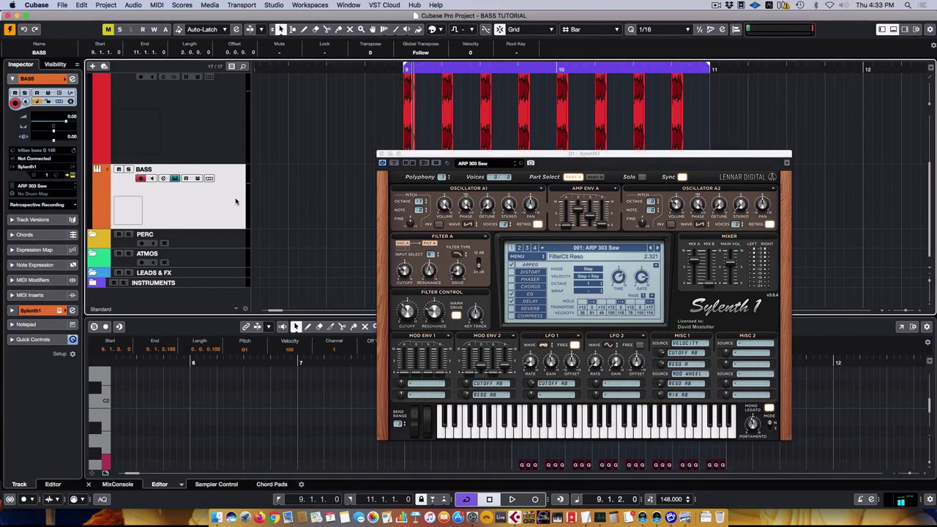
{"action": "left_click", "coordinate": [478, 153]}
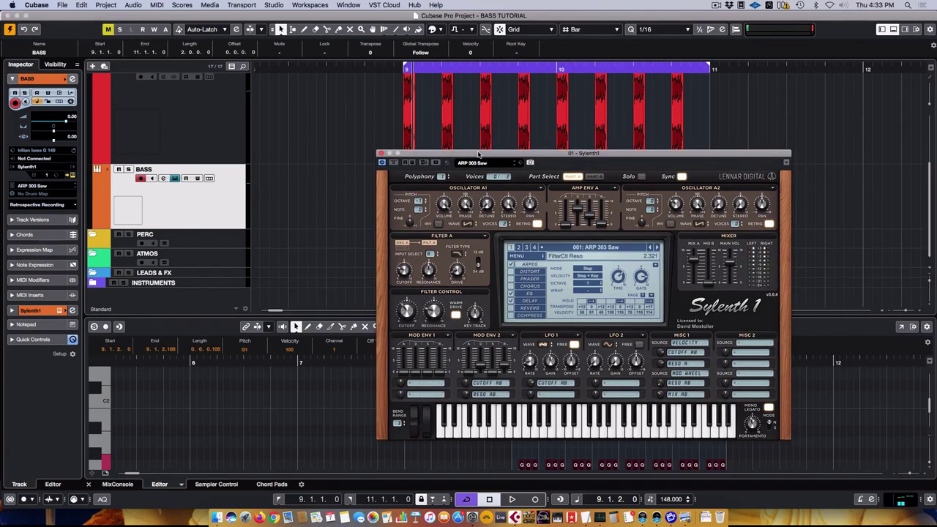
{"action": "left_click", "coordinate": [170, 213]}
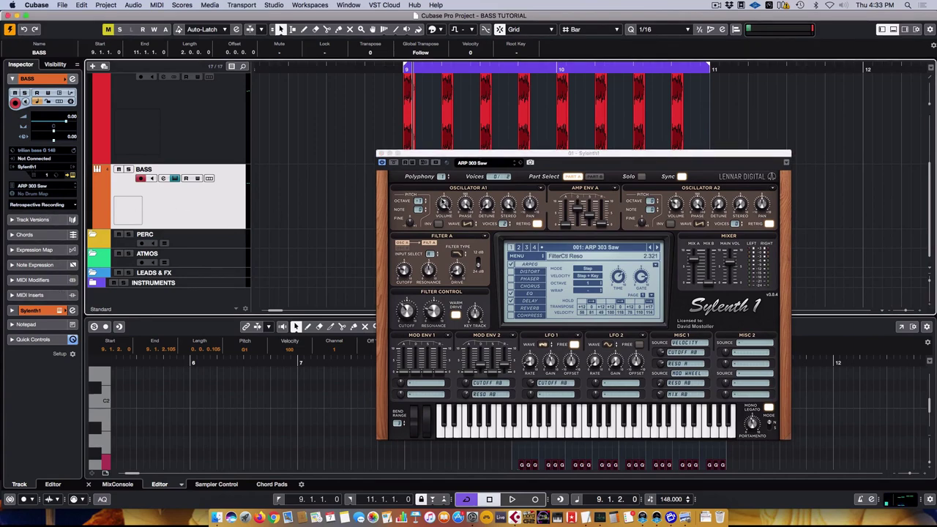
Browse the presets in Sylenth1 banks 1 and 4 and switch to preset 002: ARP 303 Pulse
{"action": "left_click", "coordinate": [614, 248]}
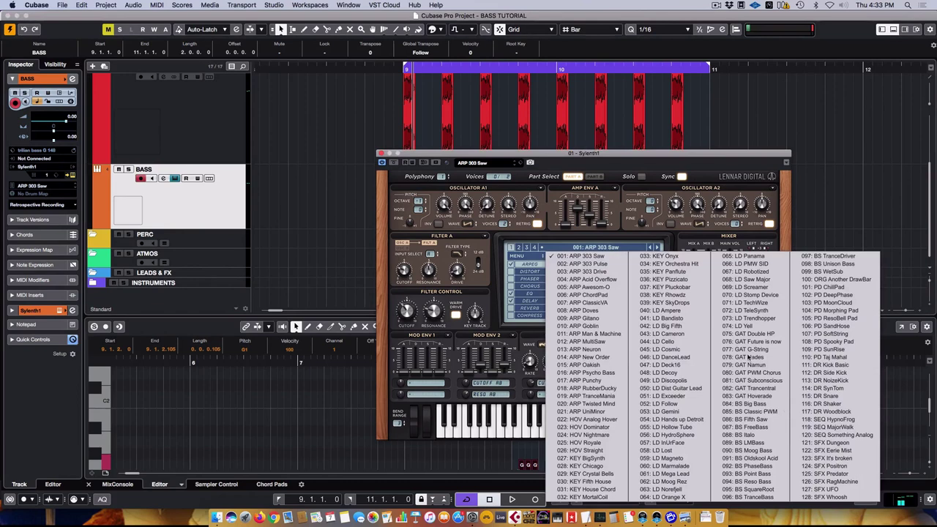
{"action": "left_click", "coordinate": [645, 229]}
{"action": "left_click", "coordinate": [534, 248]}
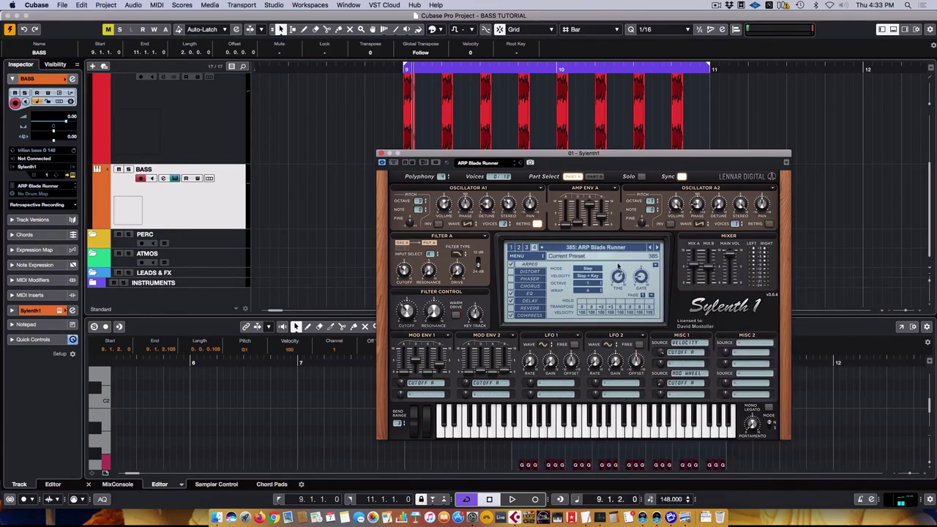
{"action": "left_click", "coordinate": [614, 248]}
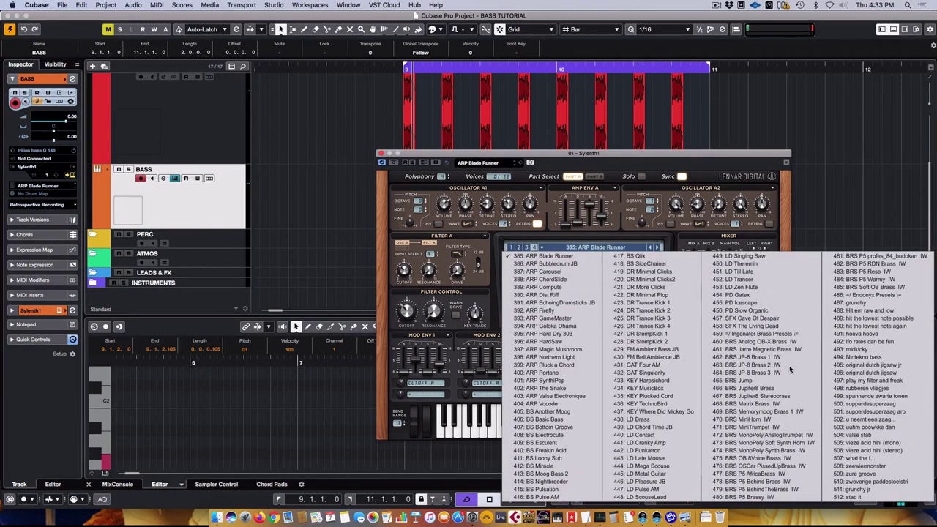
{"action": "left_click", "coordinate": [854, 498]}
{"action": "left_click", "coordinate": [654, 248]}
{"action": "left_click", "coordinate": [654, 248]}
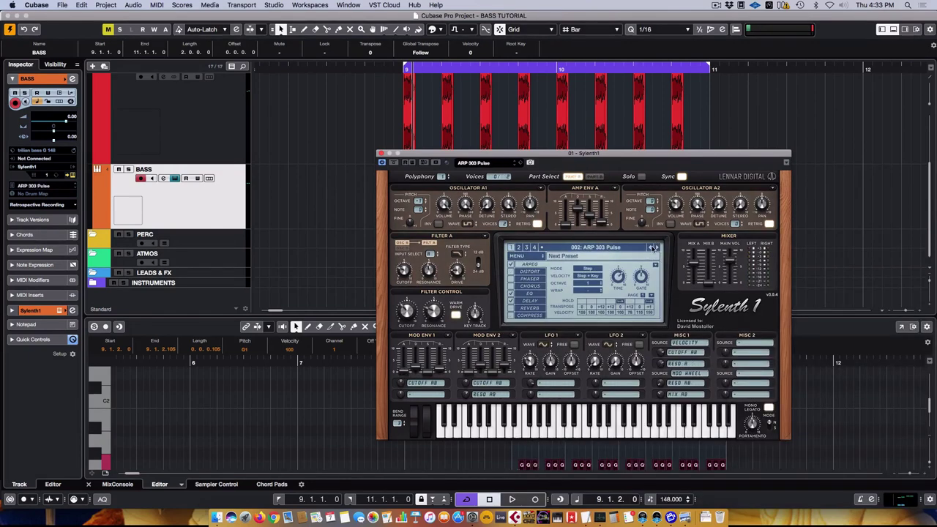
Clear the current Sylenth1 preset to an Init patch and play the loop briefly to hear it
{"action": "left_click", "coordinate": [533, 256]}
{"action": "mouse_move", "coordinate": [536, 264]}
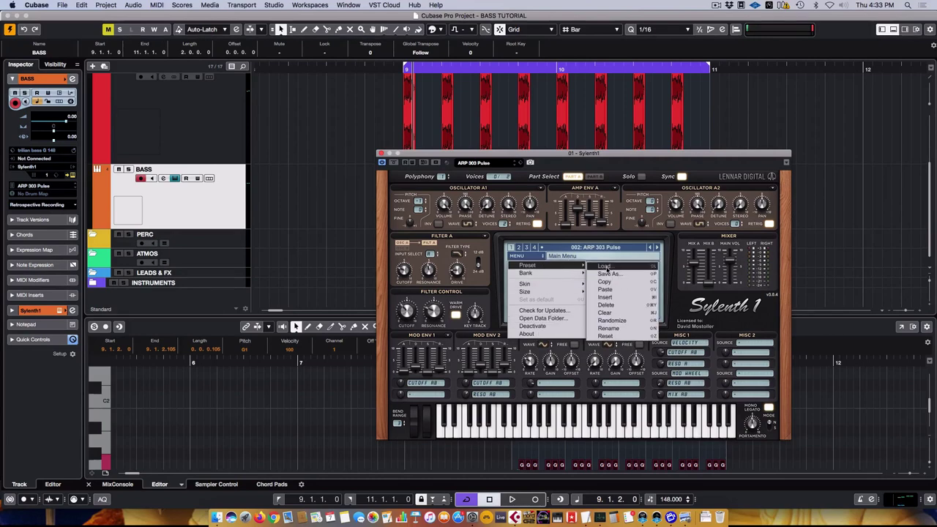
{"action": "left_click", "coordinate": [626, 314]}
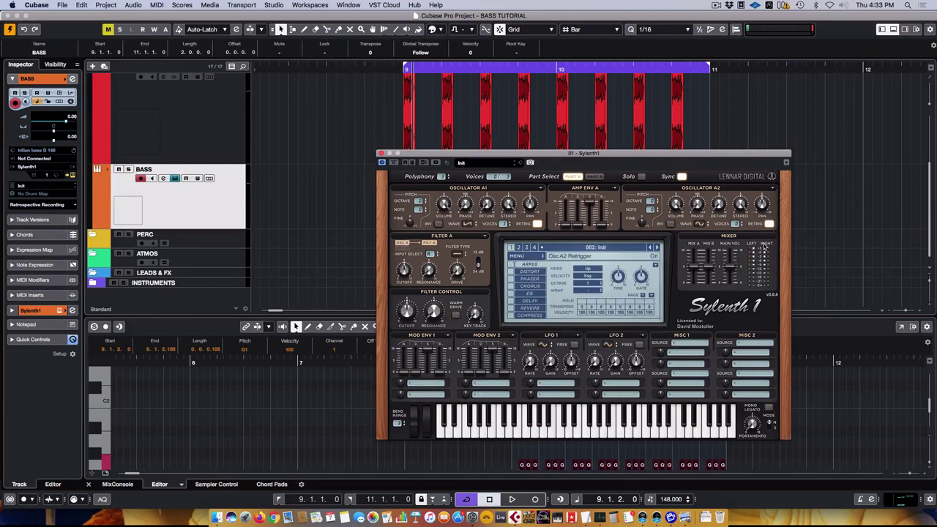
{"action": "key", "text": "space"}
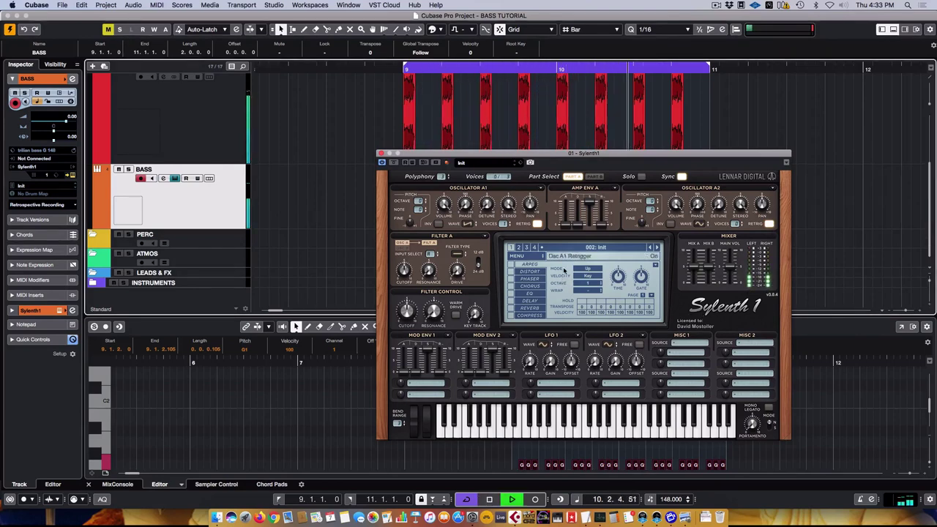
{"action": "key", "text": "space"}
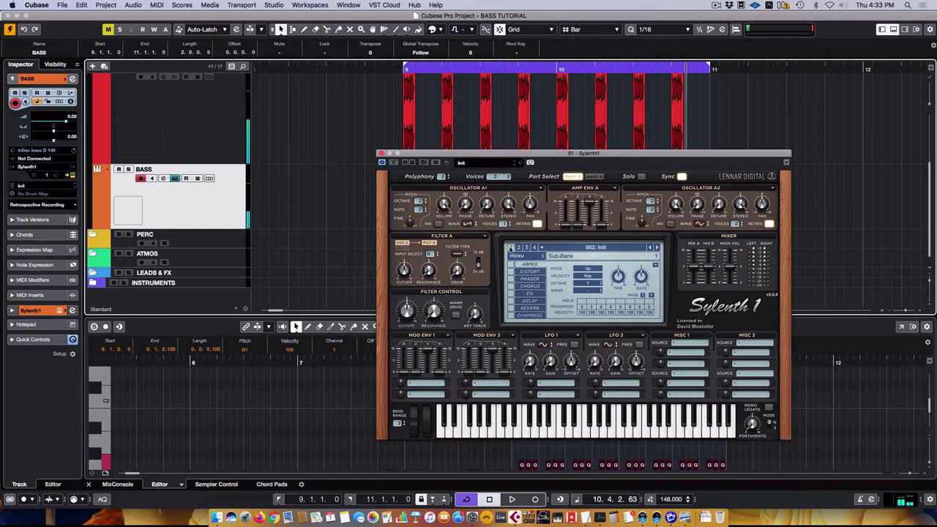
{"action": "left_click", "coordinate": [603, 248]}
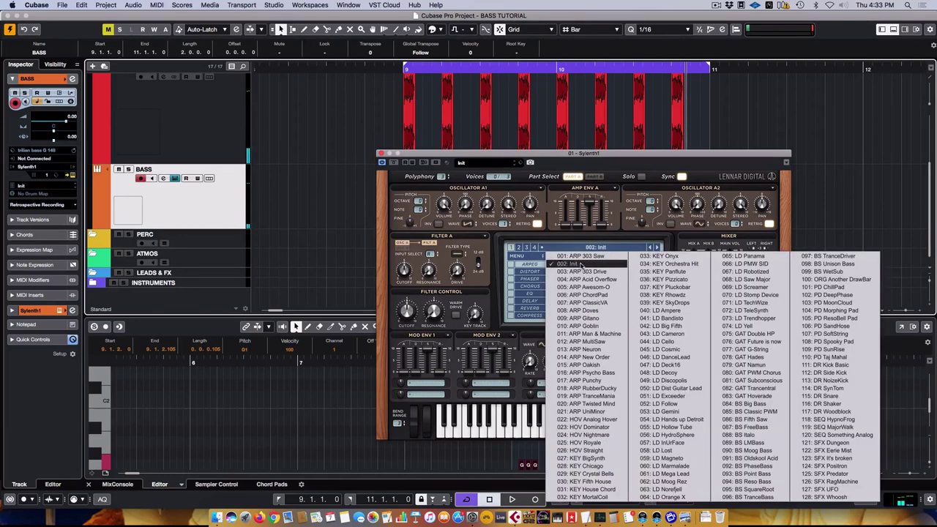
{"action": "key", "text": "Escape"}
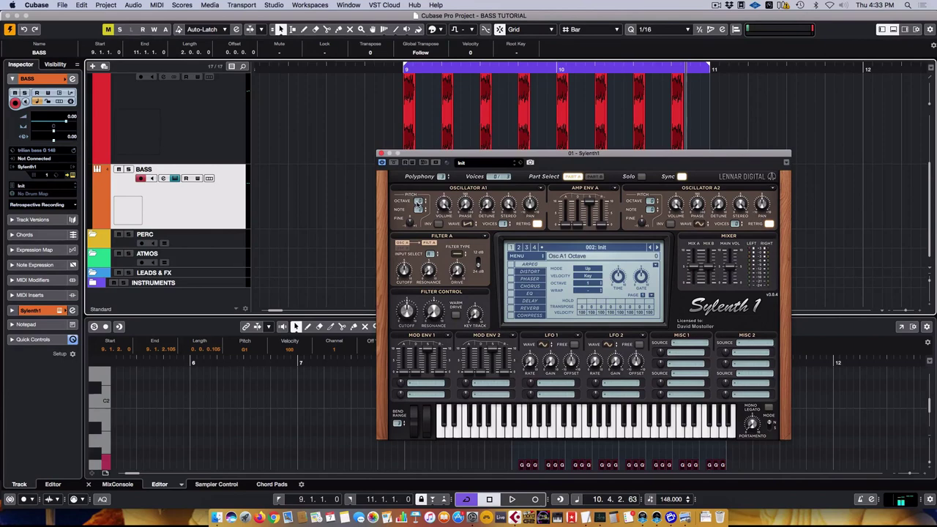
Lower Oscillator A1 to octave -1, check it in playback, and set Filter A's type to Lowpass
{"action": "key", "text": "space"}
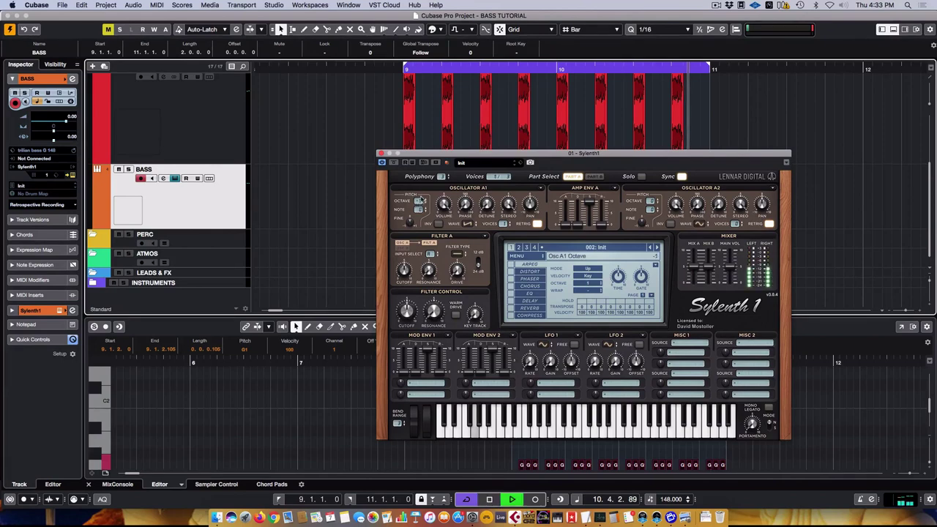
{"action": "key", "text": "space"}
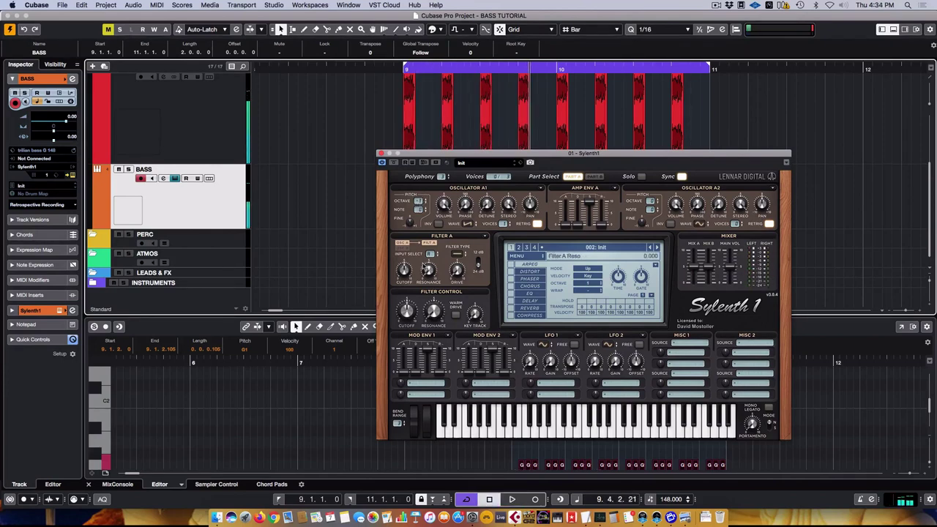
{"action": "left_click", "coordinate": [455, 253]}
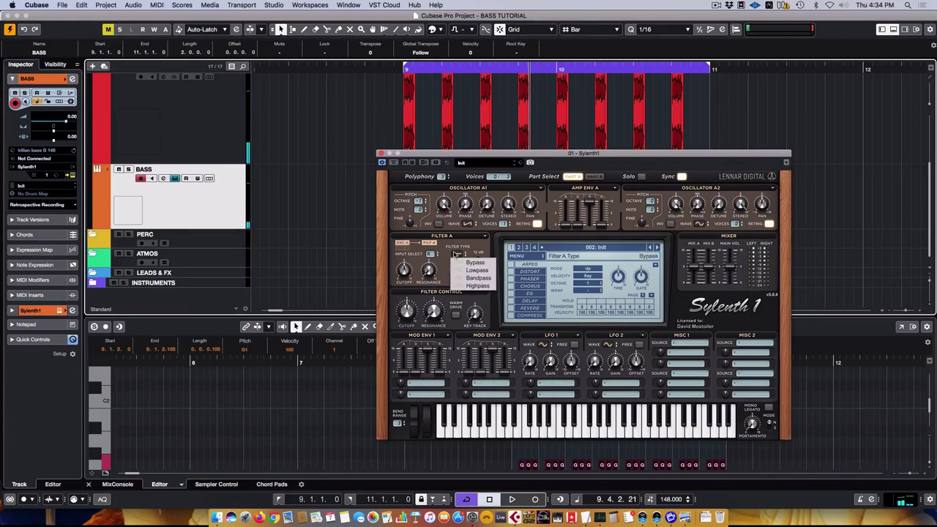
{"action": "left_click", "coordinate": [490, 270]}
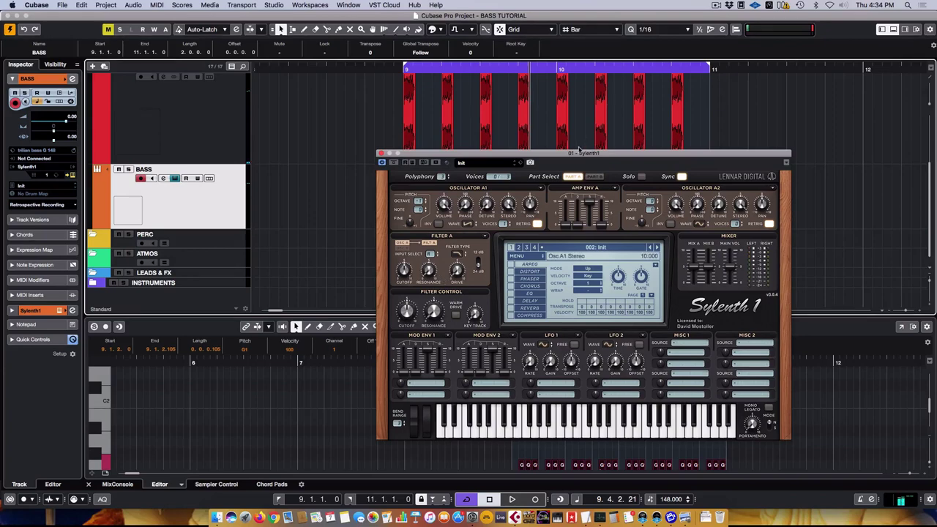
Reposition the Sylenth1 window, route Mod Env 1 to Cutoff A and set Filter A's slope to 24 dB
{"action": "left_click_drag", "start_coordinate": [579, 151], "coordinate": [504, 159]}
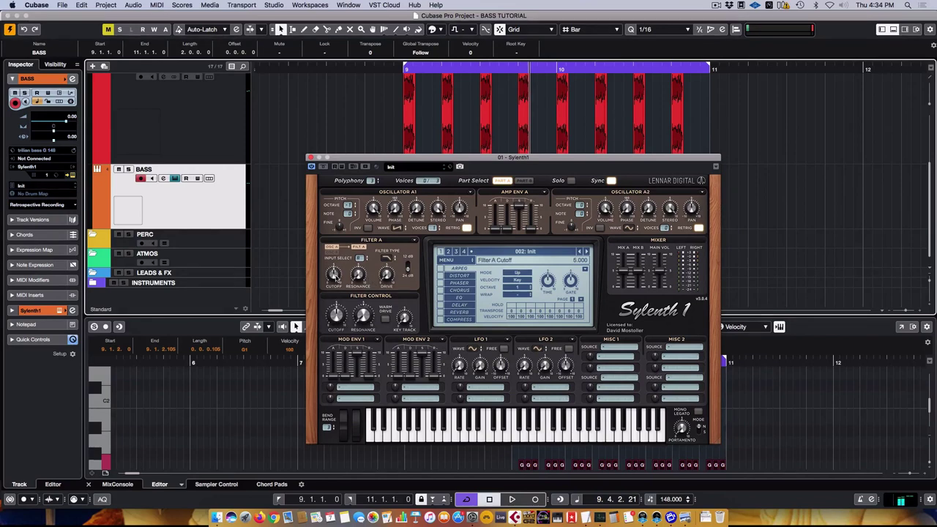
{"action": "left_click", "coordinate": [333, 388]}
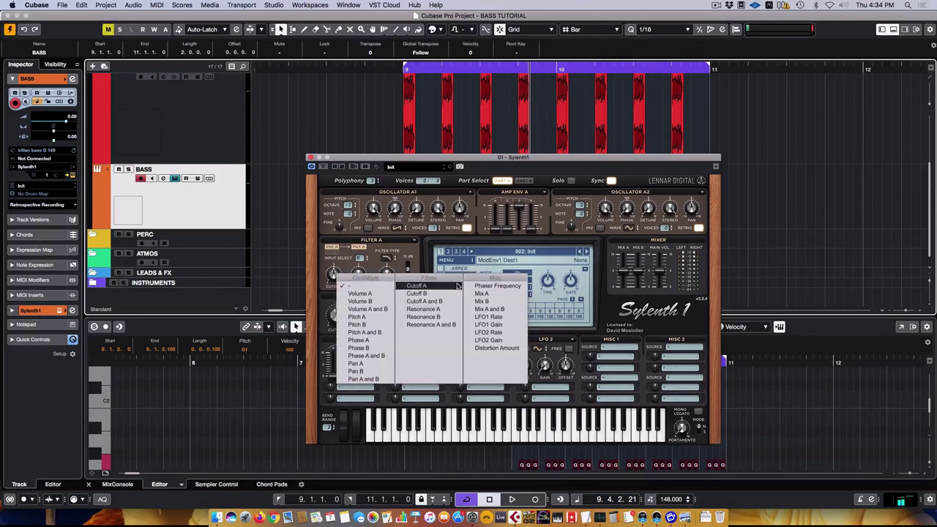
{"action": "left_click", "coordinate": [416, 287]}
{"action": "left_click", "coordinate": [333, 273]}
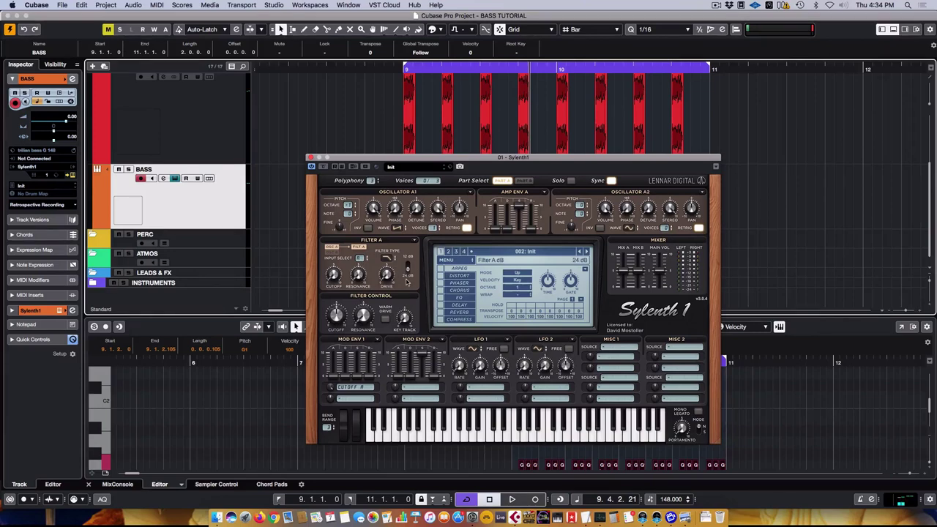
Play the loop while raising Mod Env 1's decay to about 2.6 and its sustain to about 1.2
{"action": "key", "text": "space"}
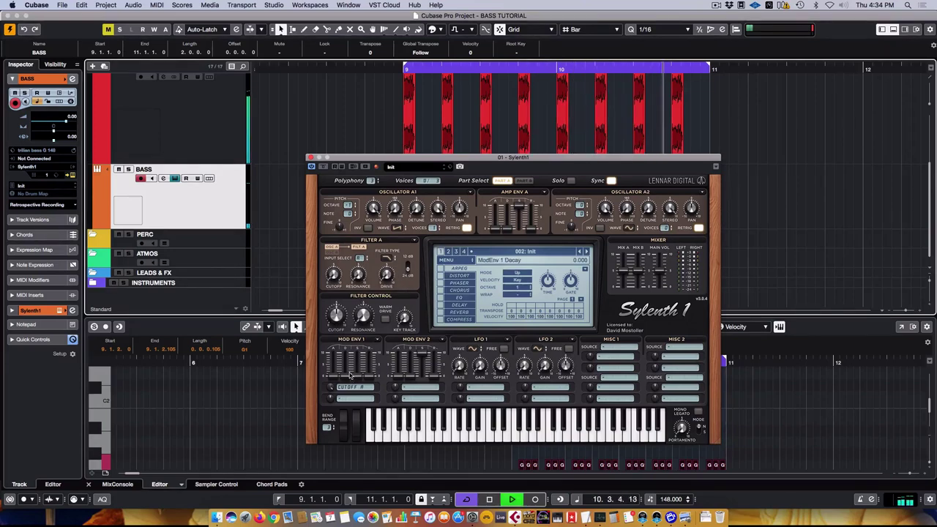
{"action": "mouse_move", "coordinate": [350, 375]}
{"action": "left_mouse_down"}
{"action": "mouse_move", "coordinate": [350, 351]}
{"action": "mouse_move", "coordinate": [332, 396]}
{"action": "mouse_move", "coordinate": [350, 372]}
{"action": "left_mouse_up"}
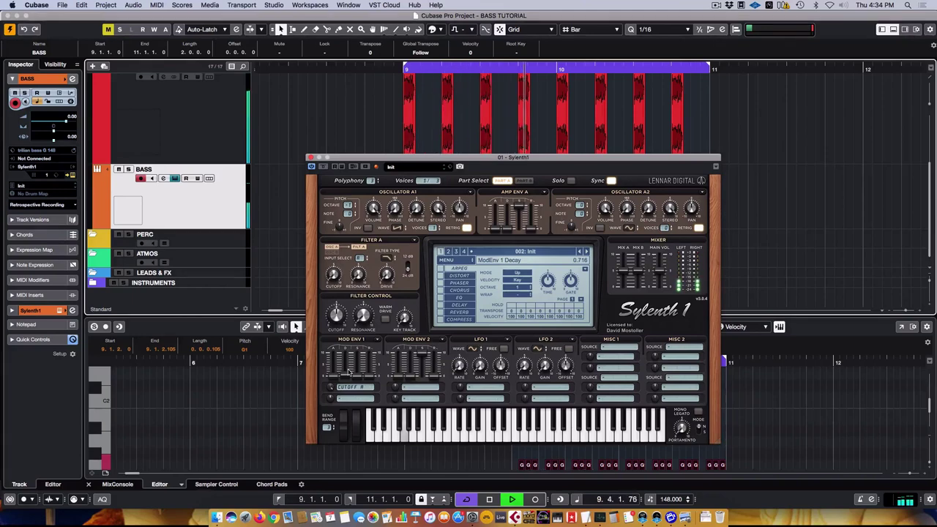
{"action": "left_click_drag", "start_coordinate": [350, 371], "coordinate": [345, 369]}
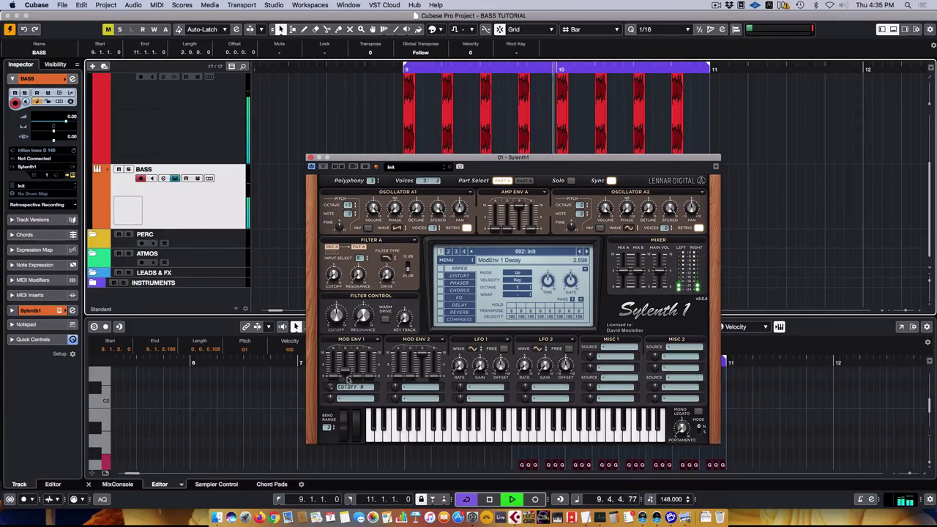
{"action": "left_click_drag", "start_coordinate": [359, 372], "coordinate": [361, 352]}
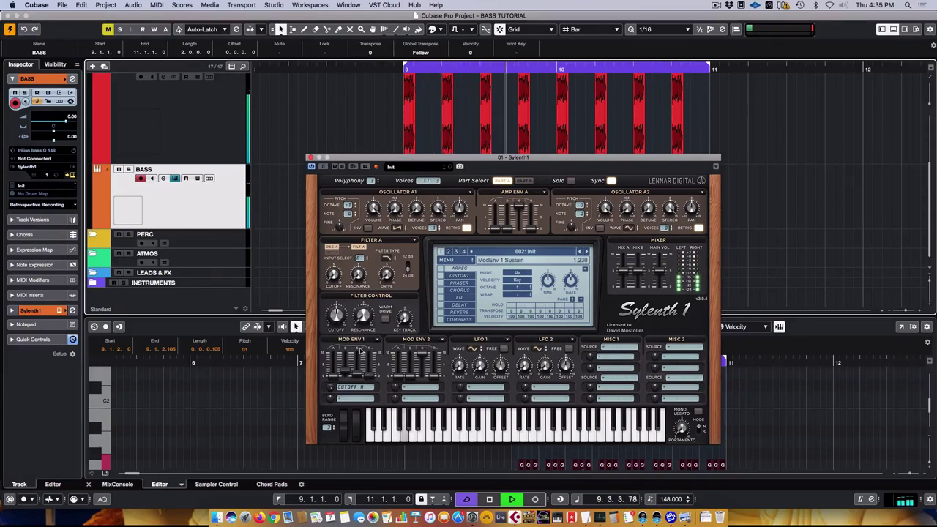
Set Filter A's cutoff to 0 and fine-tune Mod Env 1's decay to about 2.9 during loop playback
{"action": "left_click_drag", "start_coordinate": [334, 276], "coordinate": [334, 279]}
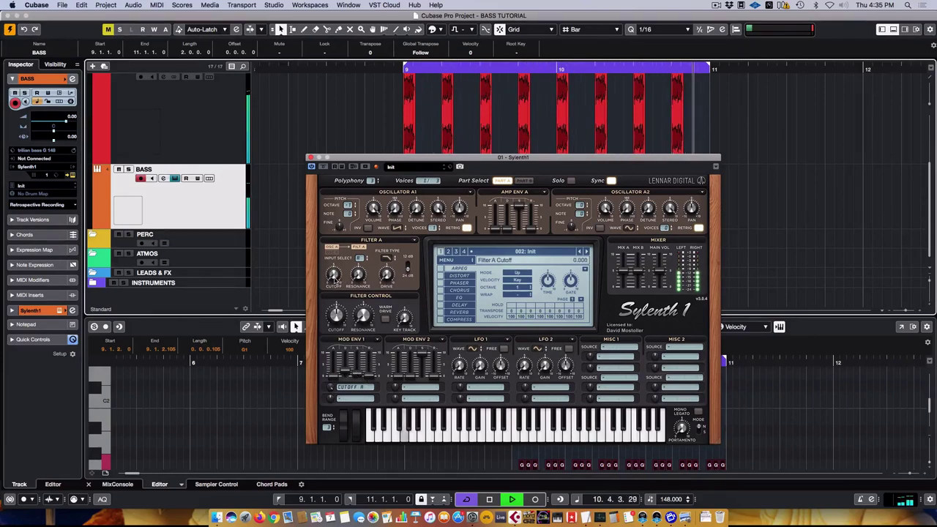
{"action": "left_click", "coordinate": [350, 371]}
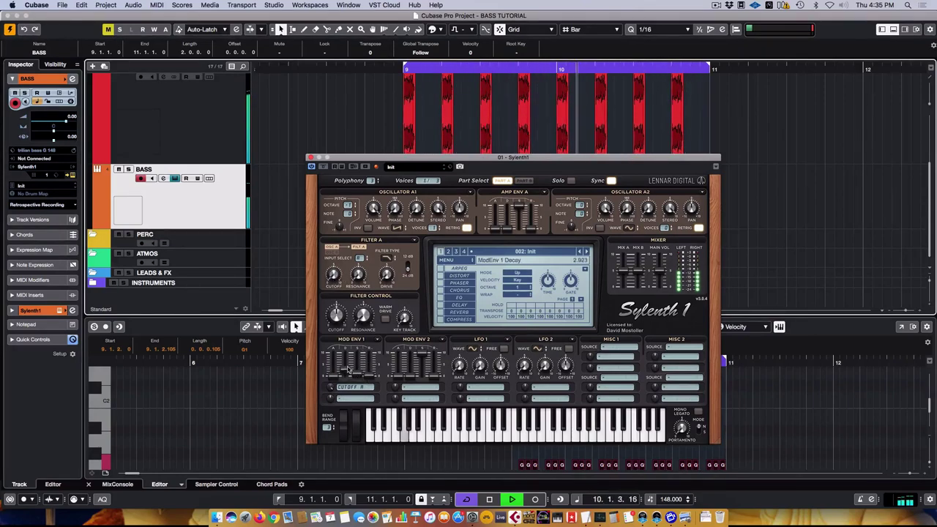
{"action": "left_click_drag", "start_coordinate": [350, 371], "coordinate": [351, 372]}
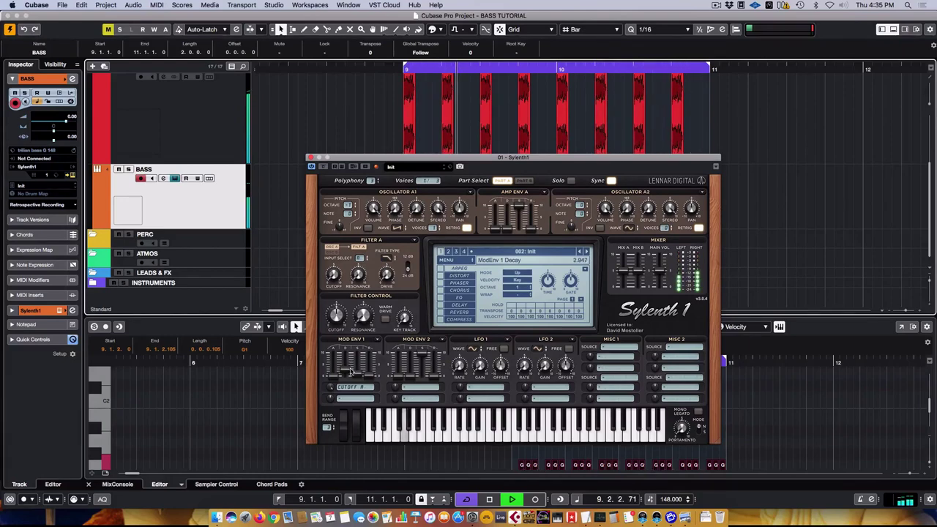
{"action": "mouse_move", "coordinate": [333, 276]}
{"action": "left_mouse_down"}
{"action": "mouse_move", "coordinate": [340, 254]}
{"action": "mouse_move", "coordinate": [335, 288]}
{"action": "left_mouse_up"}
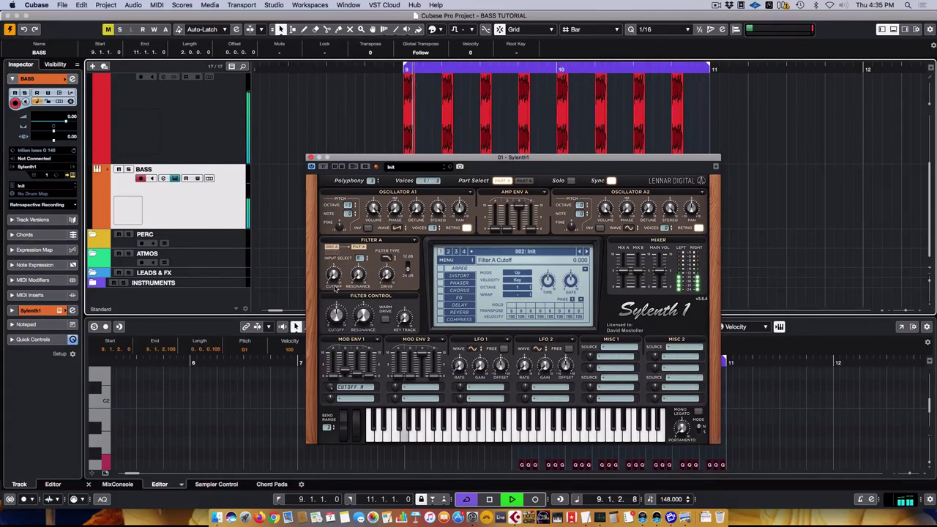
{"action": "left_click_drag", "start_coordinate": [345, 366], "coordinate": [330, 387]}
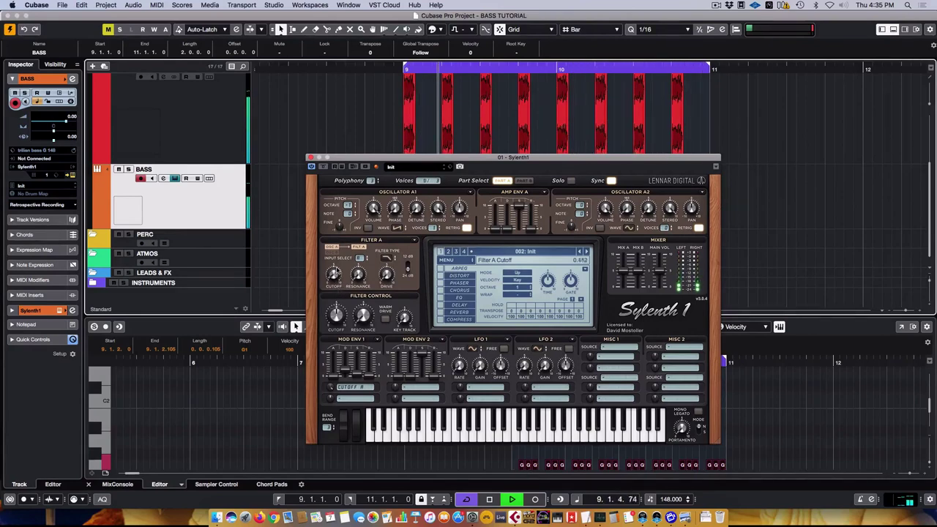
{"action": "left_click_drag", "start_coordinate": [333, 278], "coordinate": [339, 294]}
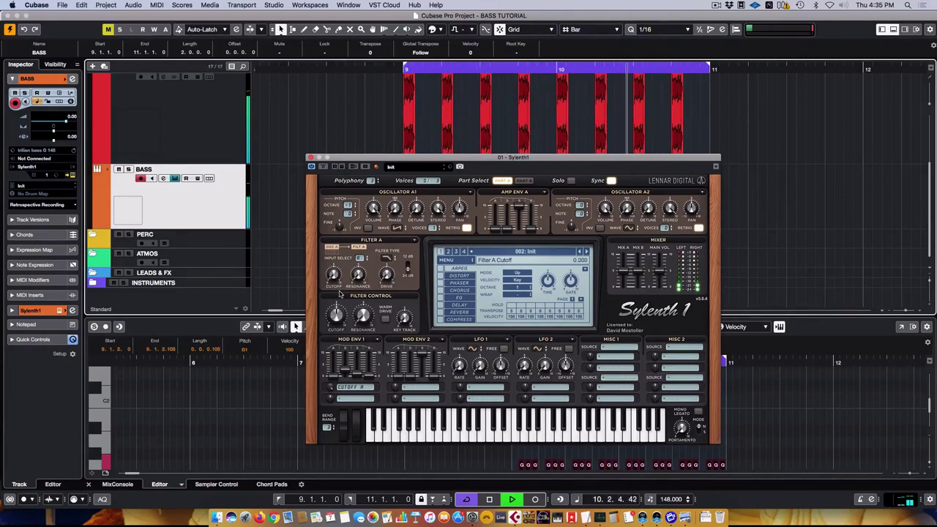
{"action": "key", "text": "space"}
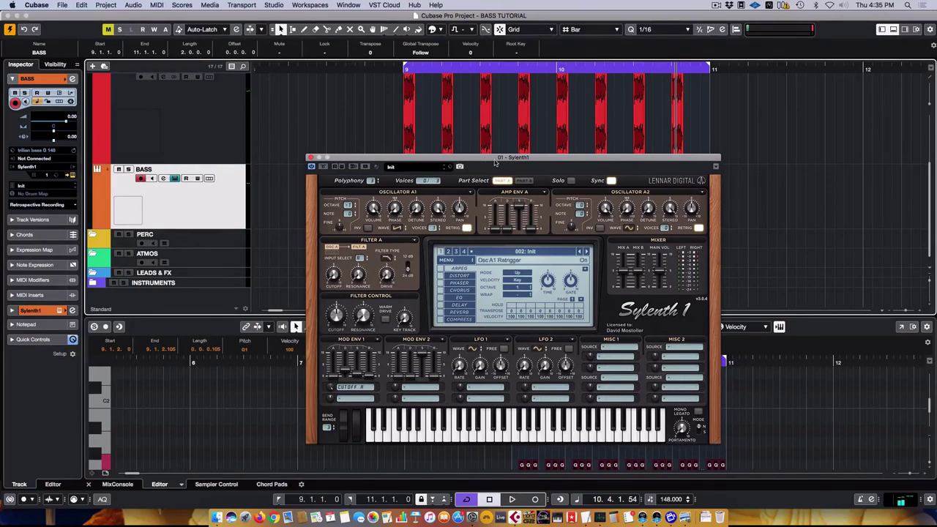
Replace Sylenth1 on the BASS track with Trilian, discarding the Sylenth1 changes, and place the Trilian window below the ruler
{"action": "left_click_drag", "start_coordinate": [496, 163], "coordinate": [461, 159]}
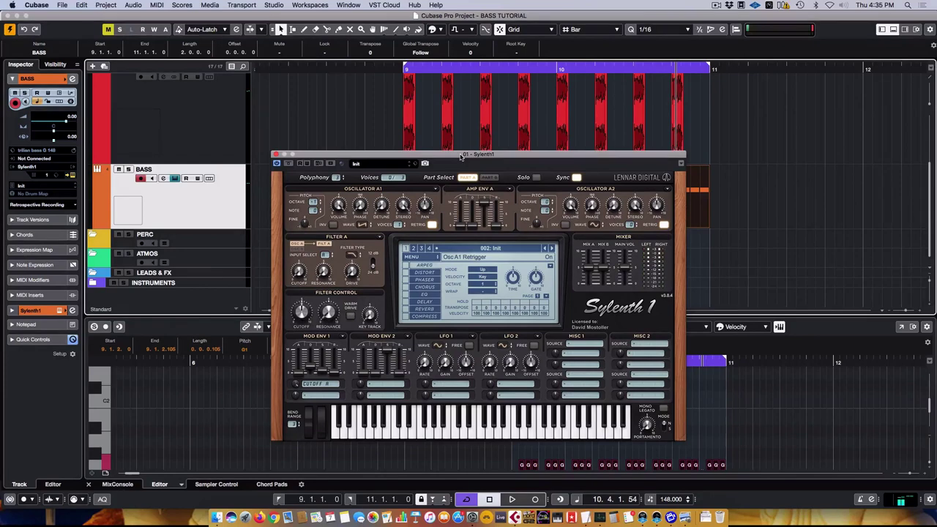
{"action": "left_click_drag", "start_coordinate": [461, 155], "coordinate": [458, 157]}
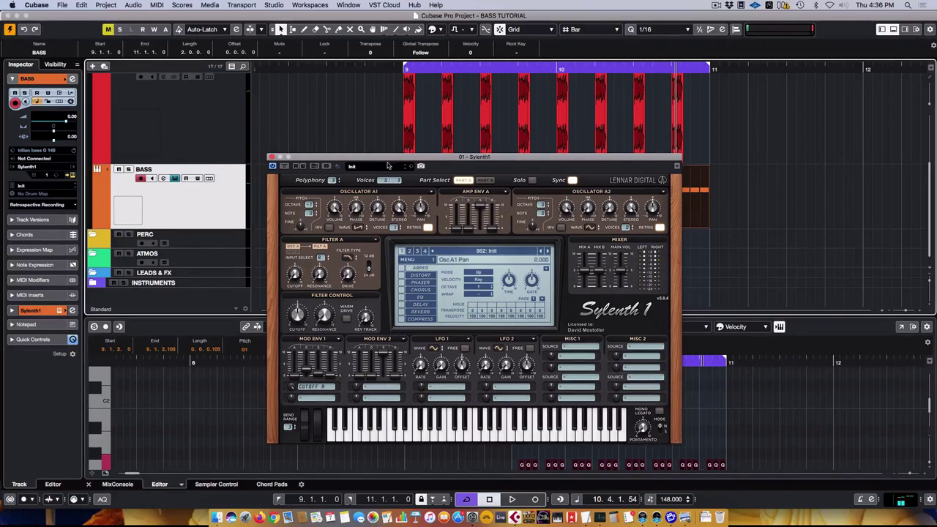
{"action": "left_click", "coordinate": [49, 169]}
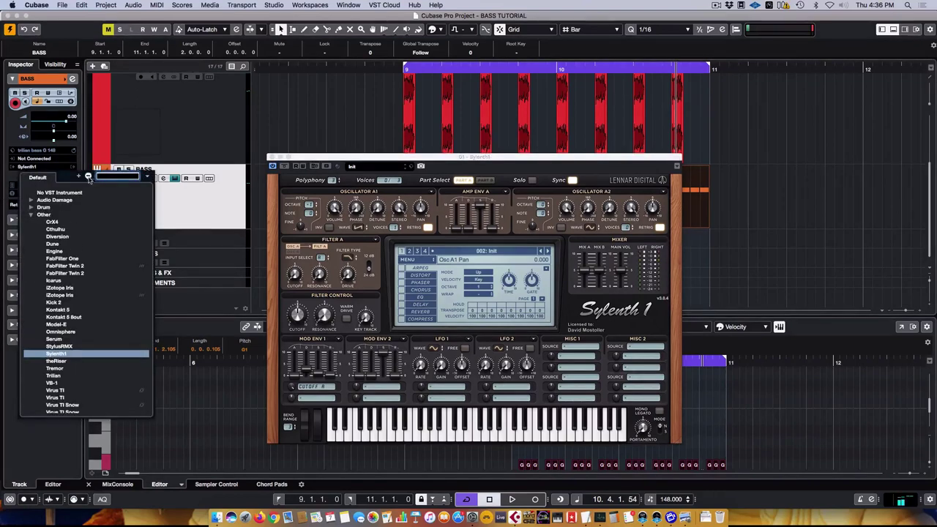
{"action": "type", "text": "trilia"}
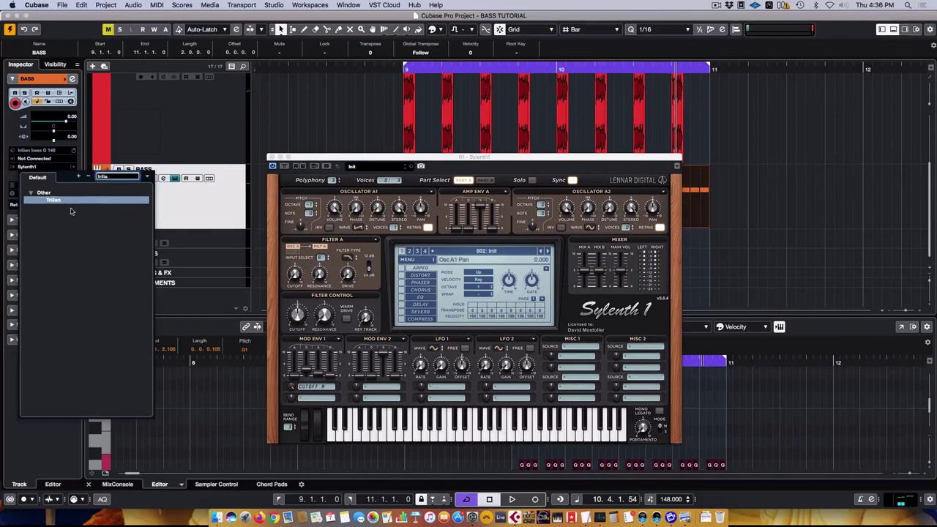
{"action": "left_click", "coordinate": [71, 200]}
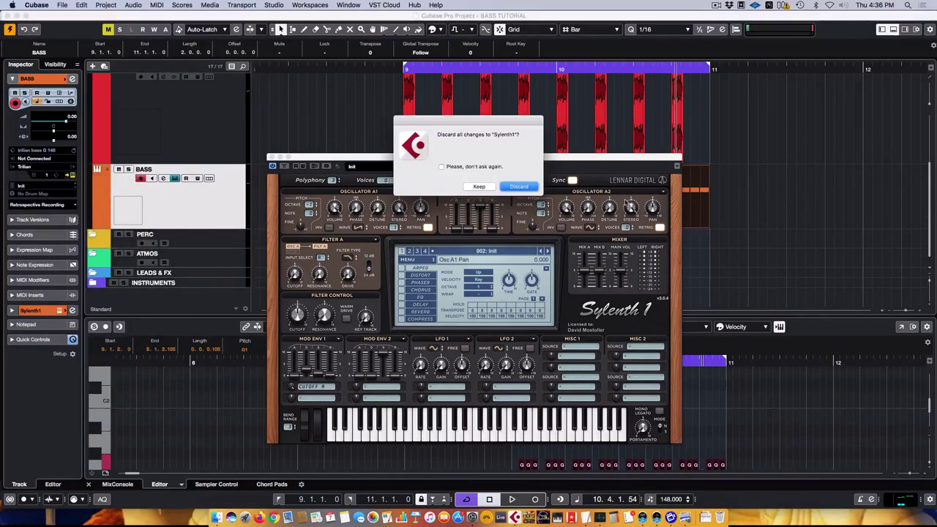
{"action": "left_click", "coordinate": [519, 187]}
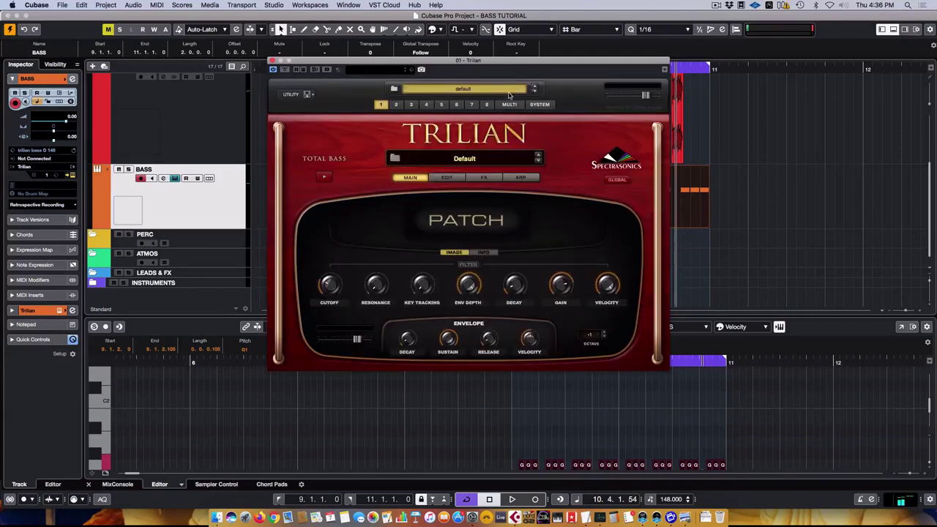
{"action": "left_click_drag", "start_coordinate": [521, 65], "coordinate": [542, 155]}
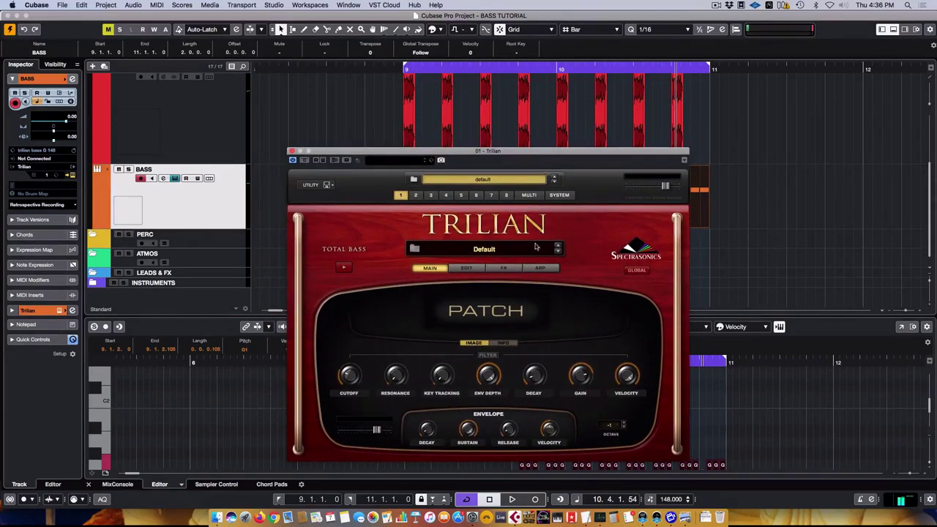
Open Trilian's Layer A editing view with the filter envelope and choose the lowpass filter LPF Power 24db during playback
{"action": "left_click", "coordinate": [483, 270]}
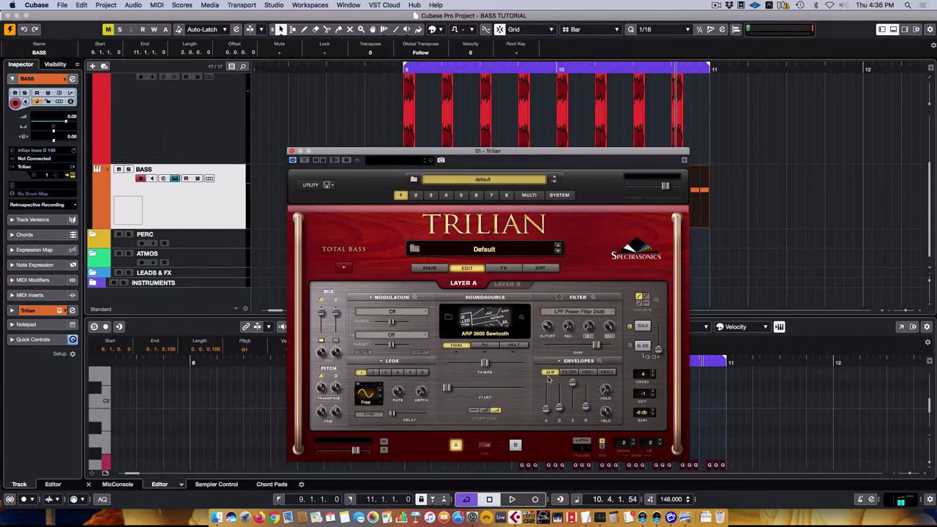
{"action": "left_click", "coordinate": [570, 373]}
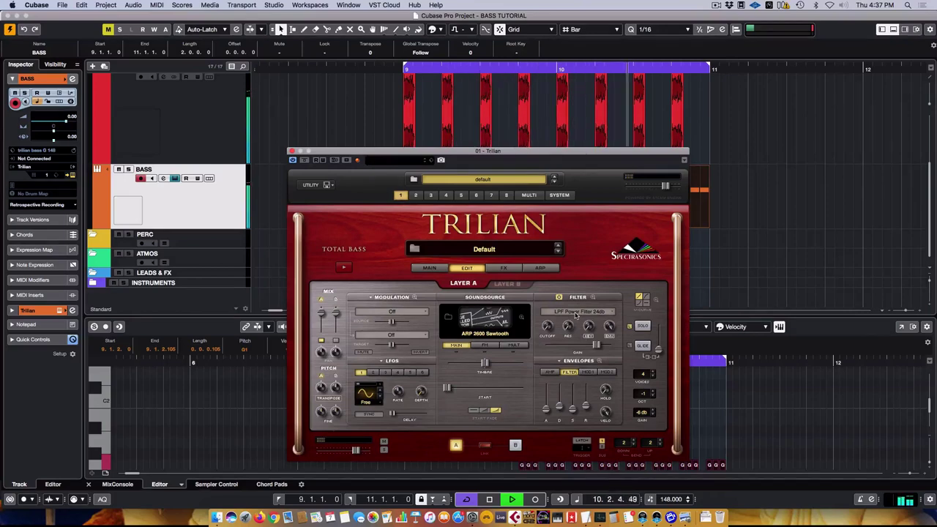
{"action": "left_click", "coordinate": [576, 316]}
{"action": "mouse_move", "coordinate": [586, 368]}
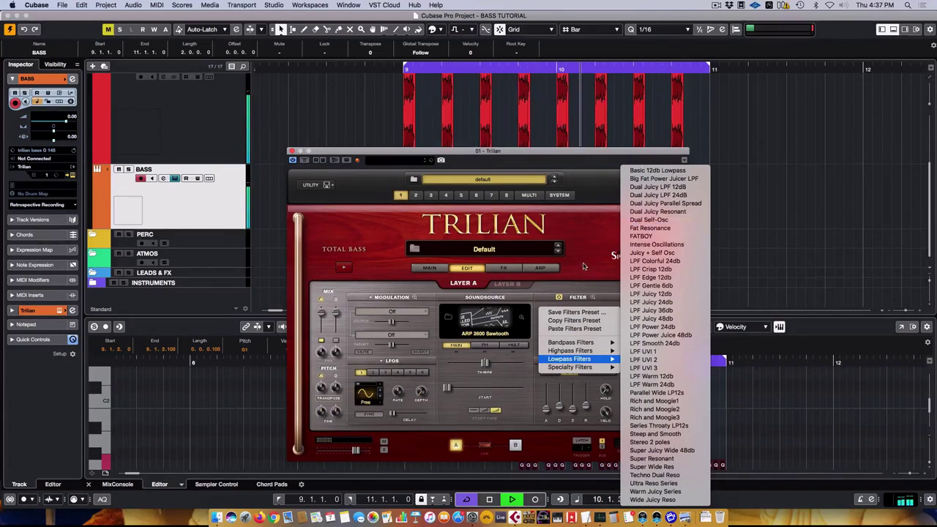
{"action": "left_click", "coordinate": [653, 326]}
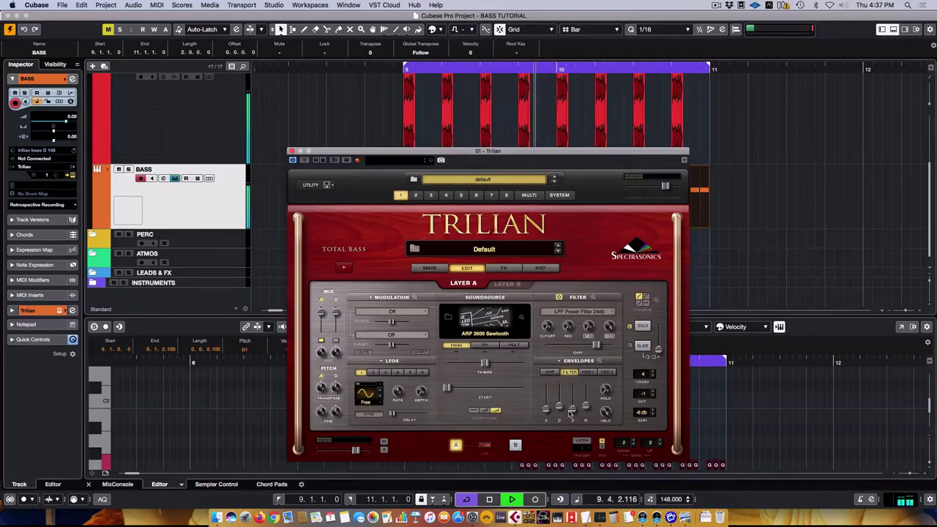
Shape the filter envelope with about 0.25 sec decay, 0.07 sustain and 0.09 sec release, and adjust the filter cutoff
{"action": "mouse_move", "coordinate": [559, 406]}
{"action": "left_mouse_down"}
{"action": "mouse_move", "coordinate": [560, 384]}
{"action": "mouse_move", "coordinate": [560, 410]}
{"action": "left_mouse_up"}
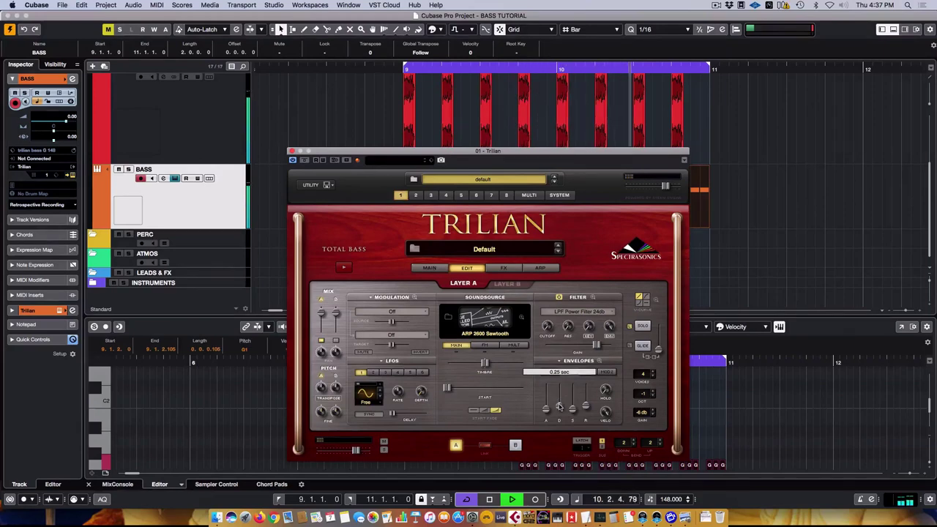
{"action": "left_click_drag", "start_coordinate": [560, 404], "coordinate": [586, 410]}
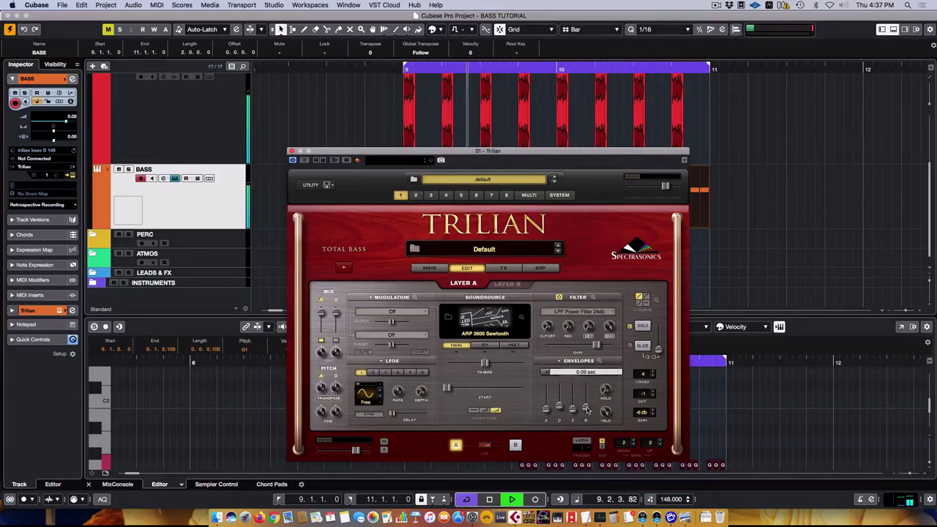
{"action": "left_click", "coordinate": [573, 408]}
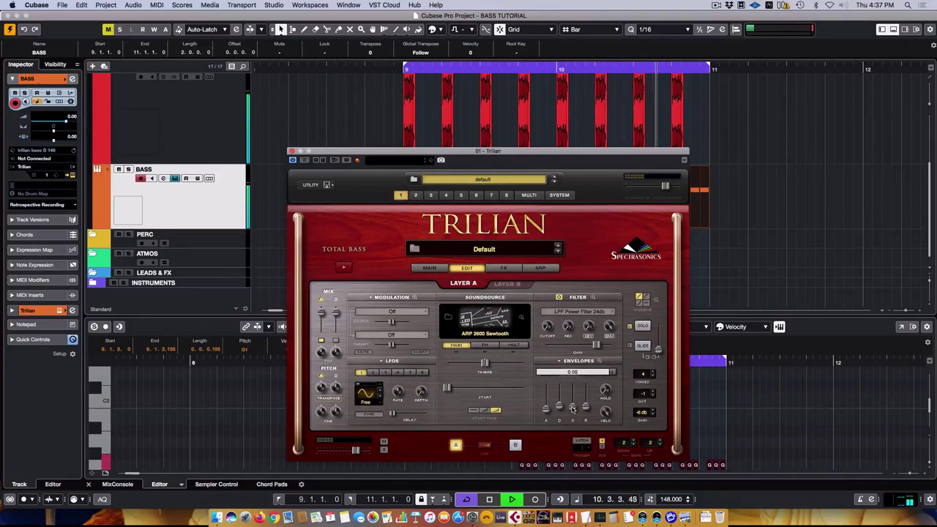
{"action": "left_click_drag", "start_coordinate": [573, 408], "coordinate": [573, 408]}
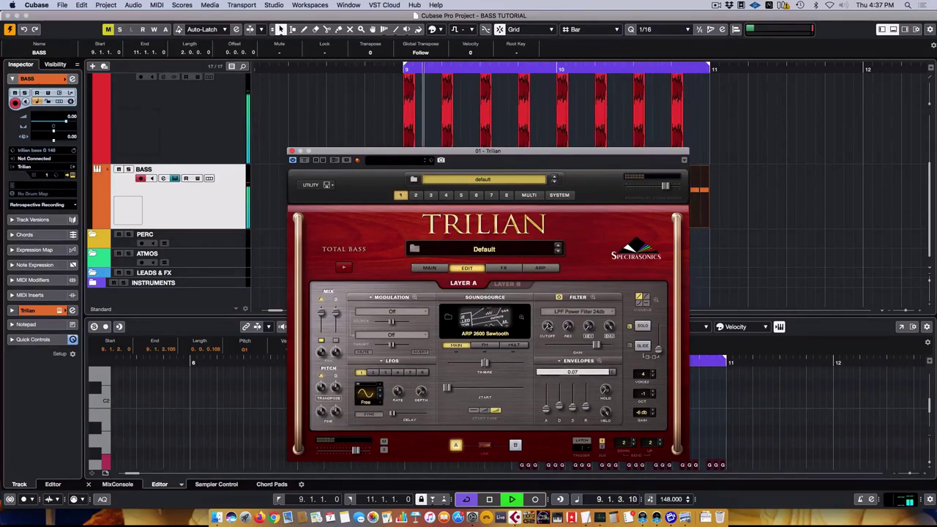
{"action": "left_click", "coordinate": [548, 326]}
{"action": "left_click_drag", "start_coordinate": [547, 326], "coordinate": [548, 326]}
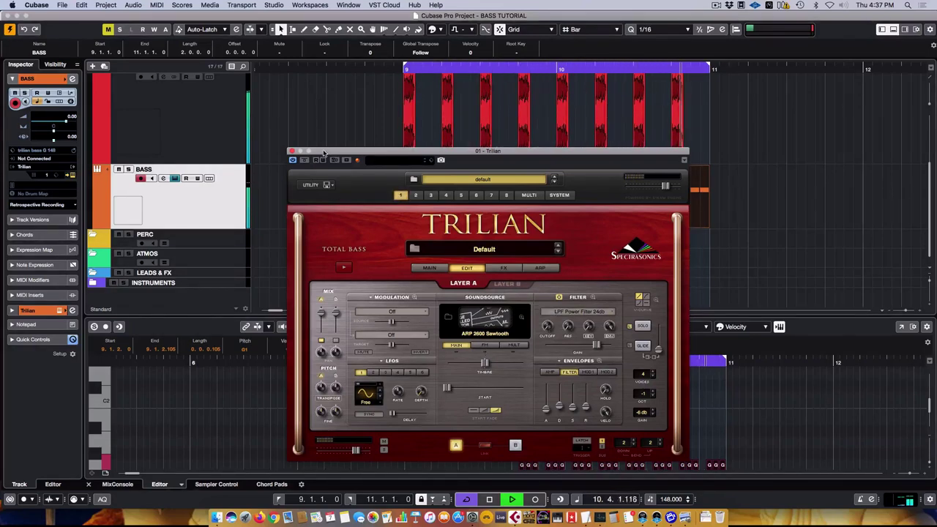
Show the BASS track's audio fader and set Trilian's number of voices to 1
{"action": "left_click", "coordinate": [27, 311]}
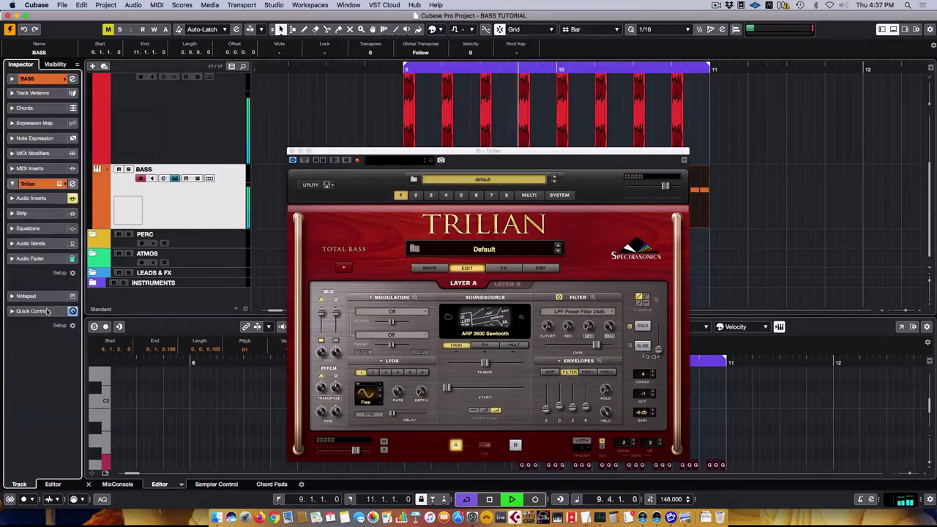
{"action": "left_click", "coordinate": [36, 258]}
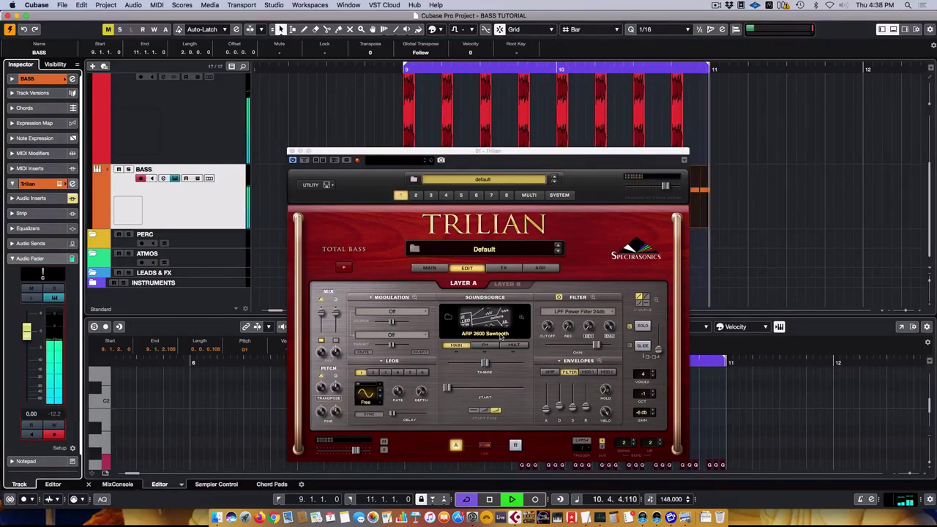
{"action": "left_click", "coordinate": [644, 373]}
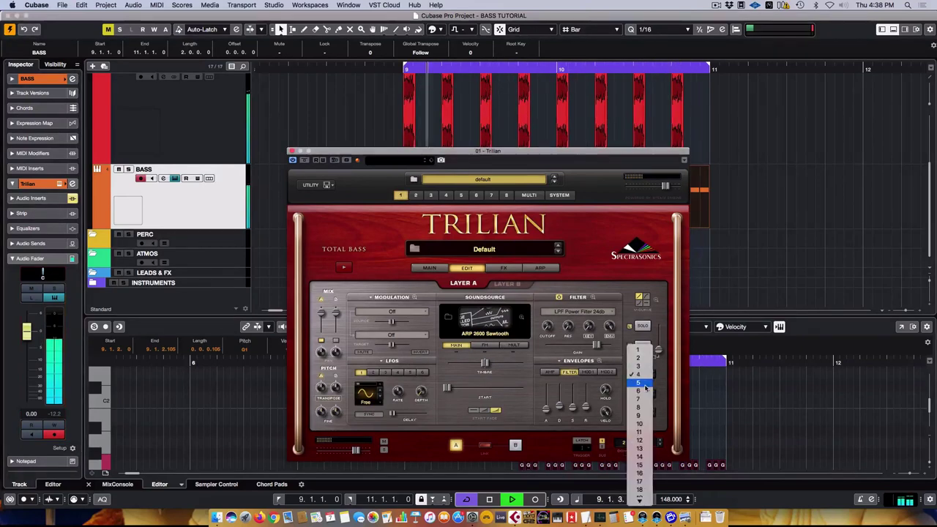
{"action": "left_click", "coordinate": [640, 351]}
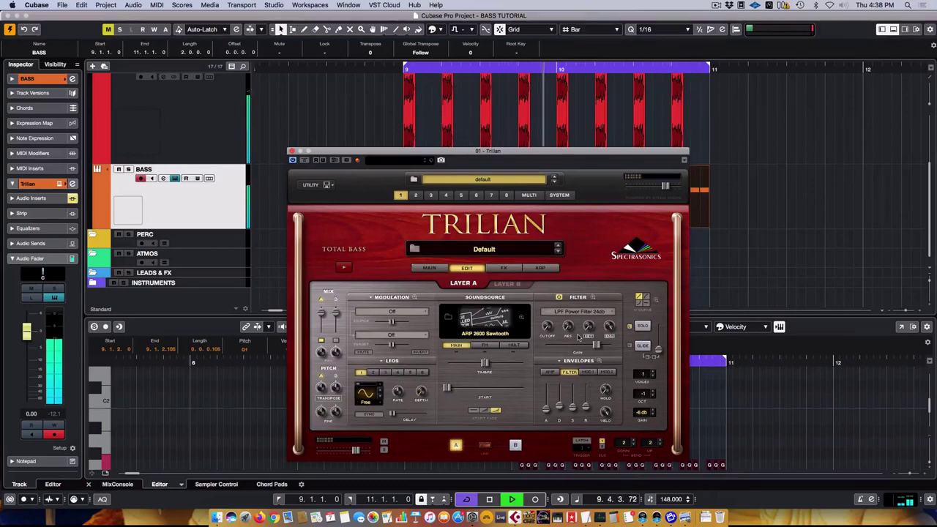
{"action": "mouse_move", "coordinate": [561, 316]}
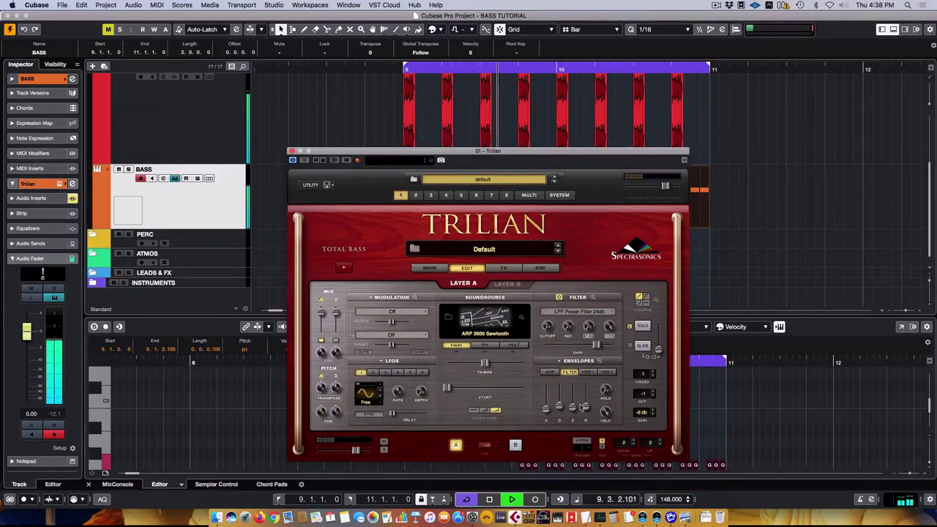
Fine-tune the decay of Trilian's filter envelope during playback and close the Trilian window
{"action": "mouse_move", "coordinate": [562, 408]}
{"action": "left_click_drag", "start_coordinate": [561, 409], "coordinate": [560, 404]}
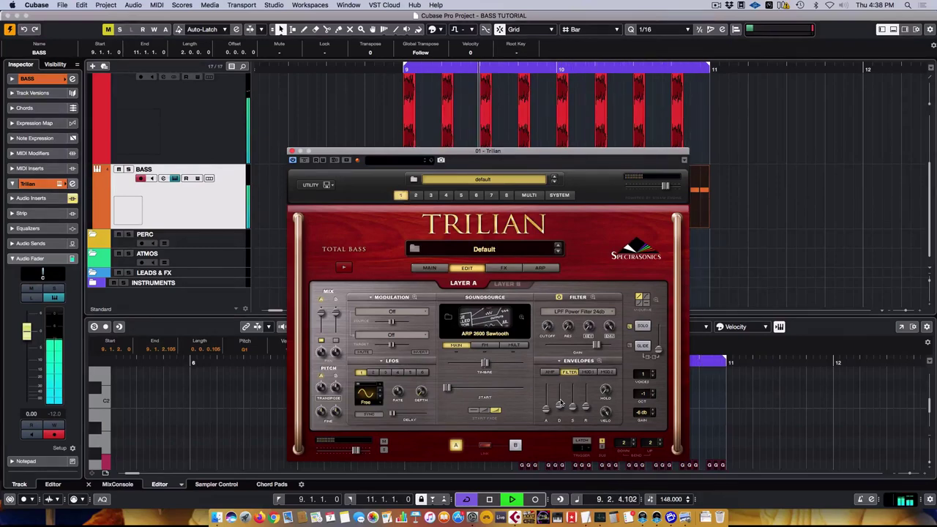
{"action": "left_click_drag", "start_coordinate": [560, 403], "coordinate": [560, 404]}
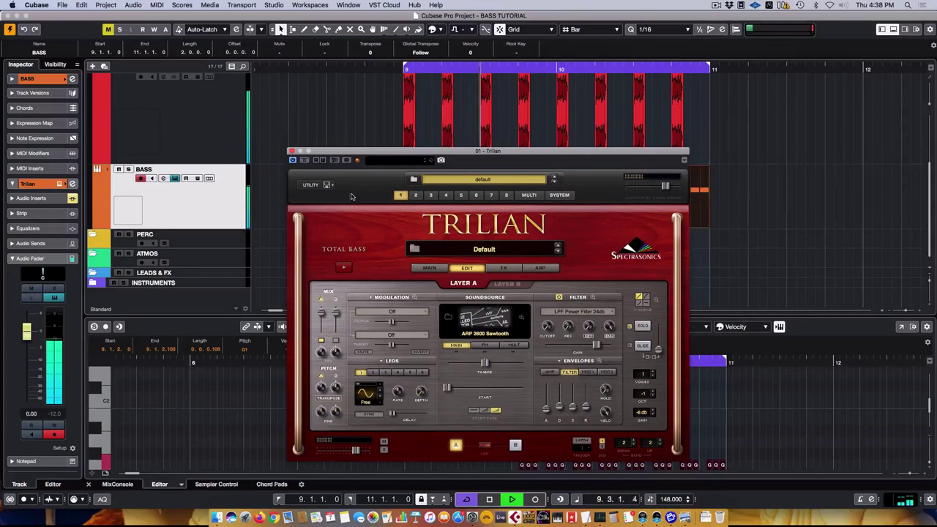
{"action": "left_click", "coordinate": [291, 152]}
Show the BASS track's audio inserts, open Quadrafuzz v2 and move its window clear of the bass notes
{"action": "left_click", "coordinate": [41, 186]}
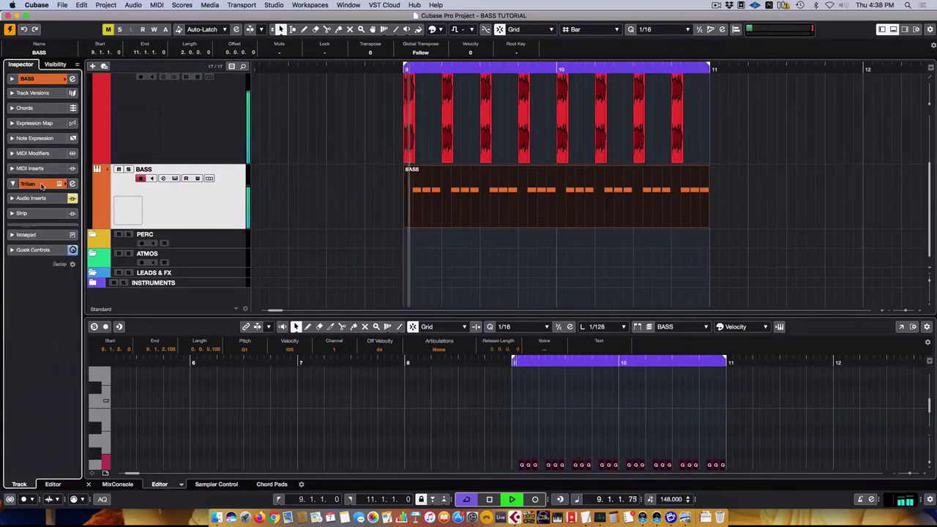
{"action": "left_click", "coordinate": [33, 198]}
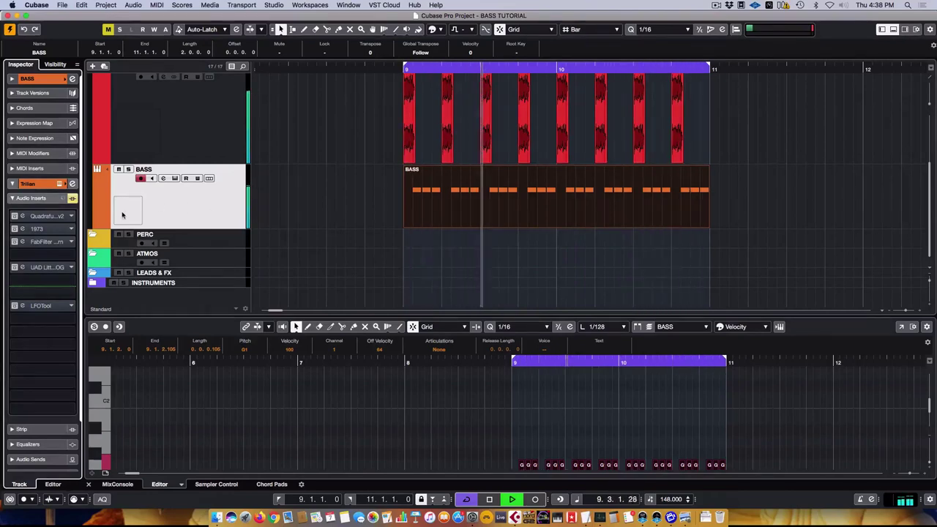
{"action": "double_click", "coordinate": [53, 218]}
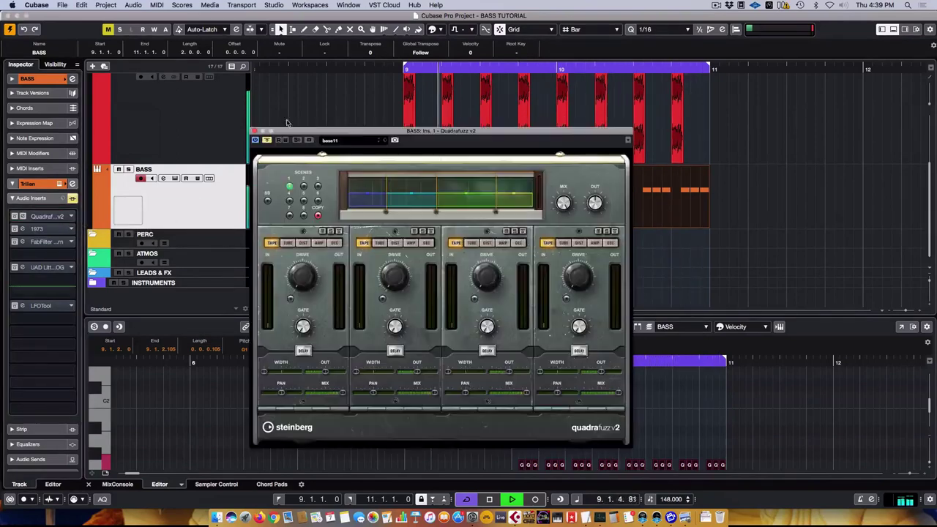
{"action": "left_click_drag", "start_coordinate": [455, 134], "coordinate": [334, 154]}
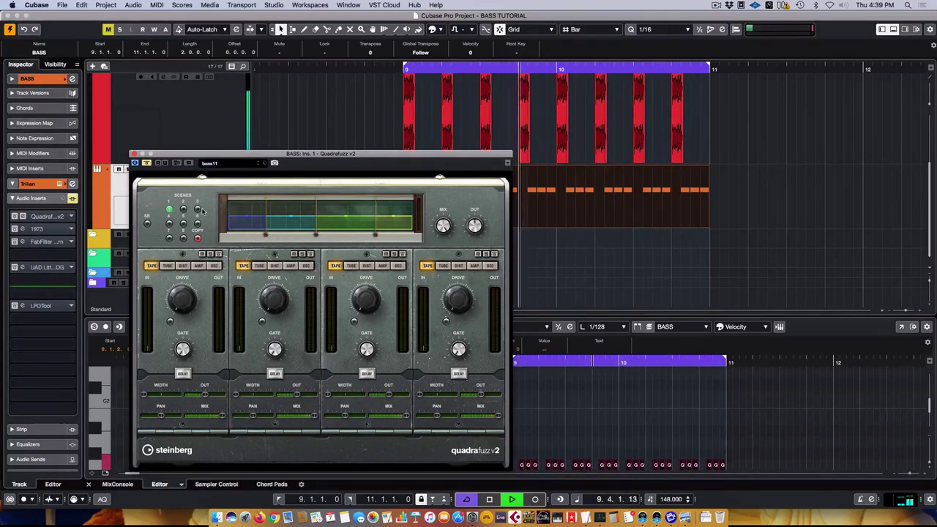
Compare the bass sound with Quadrafuzz v2 active and bypassed during playback
{"action": "left_click", "coordinate": [148, 163]}
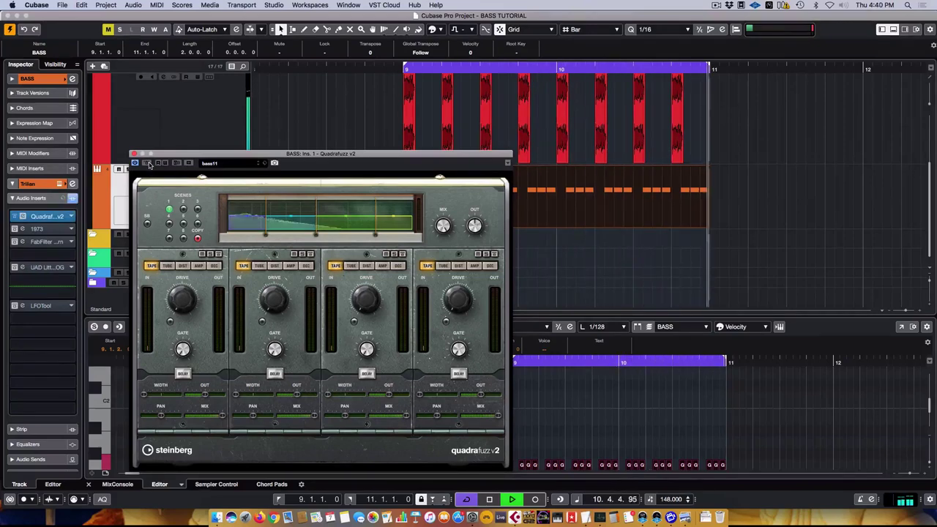
{"action": "left_click", "coordinate": [147, 163]}
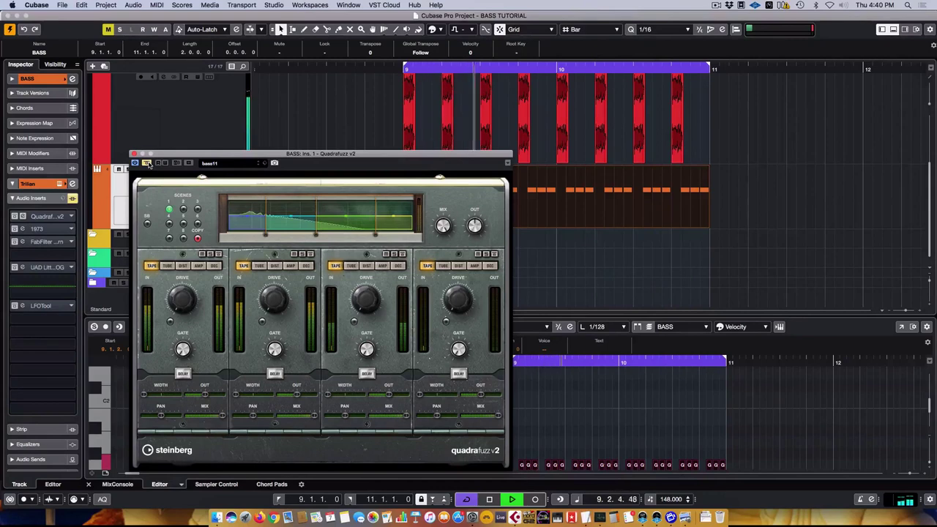
{"action": "left_click", "coordinate": [147, 163]}
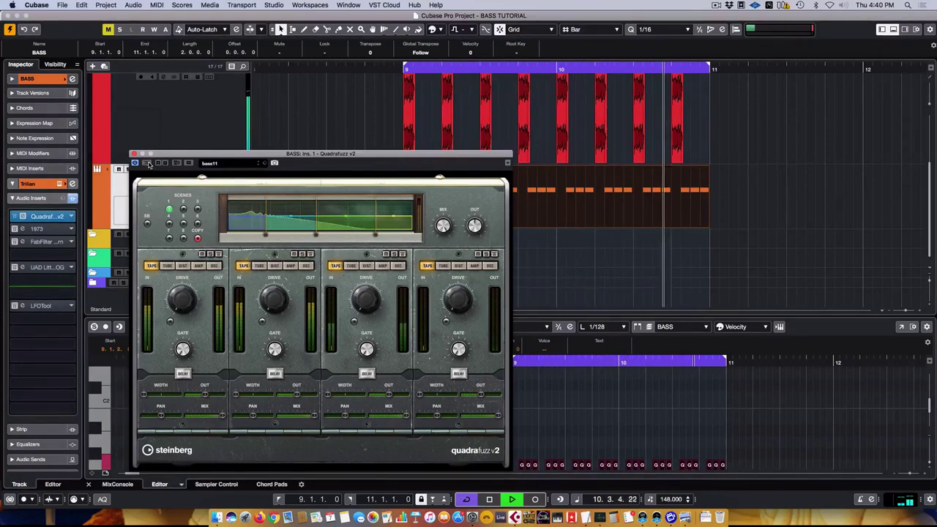
{"action": "left_click", "coordinate": [147, 163]}
{"action": "left_click", "coordinate": [147, 163]}
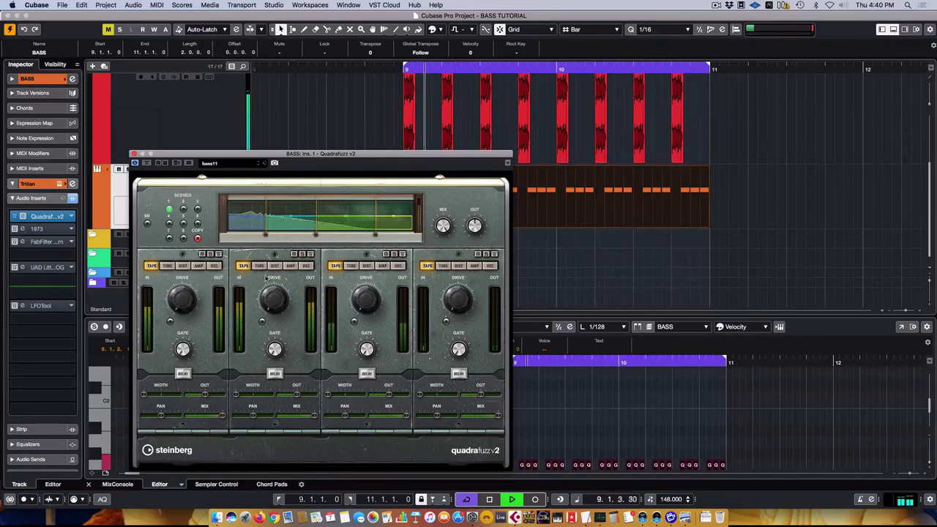
Try a higher drive on Quadrafuzz v2's second band and reset that drive to its default
{"action": "left_click_drag", "start_coordinate": [271, 304], "coordinate": [275, 248]}
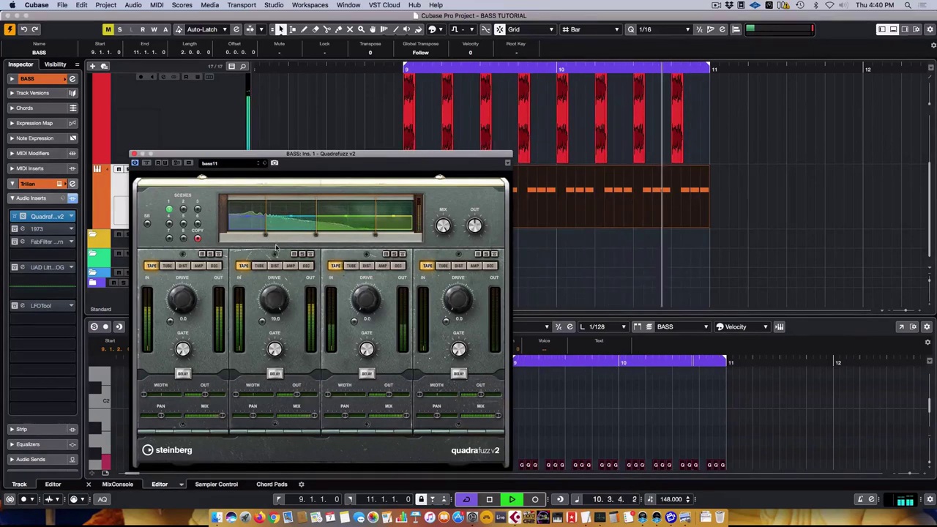
{"action": "left_click", "coordinate": [257, 300], "text": "super"}
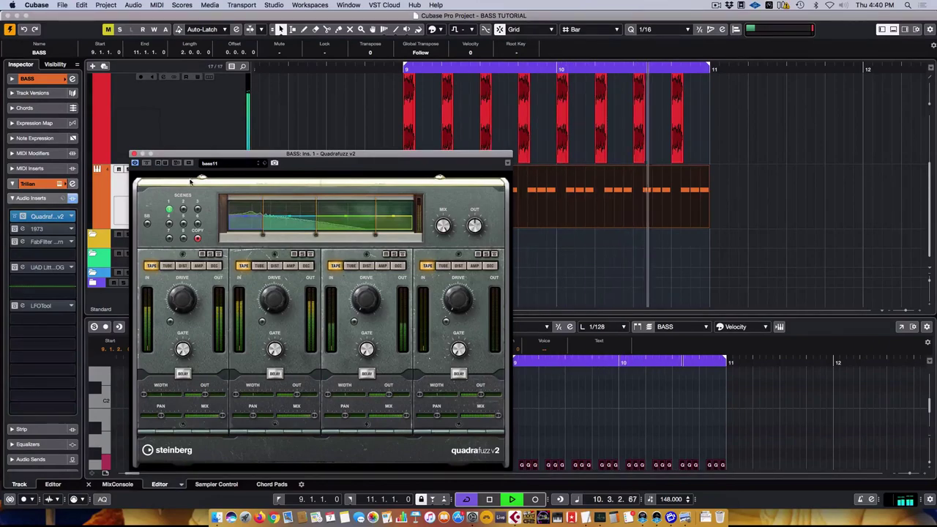
Open FabFilter Saturn from the BASS track's third insert and arrange it side by side with Quadrafuzz v2
{"action": "left_click_drag", "start_coordinate": [179, 156], "coordinate": [442, 137]}
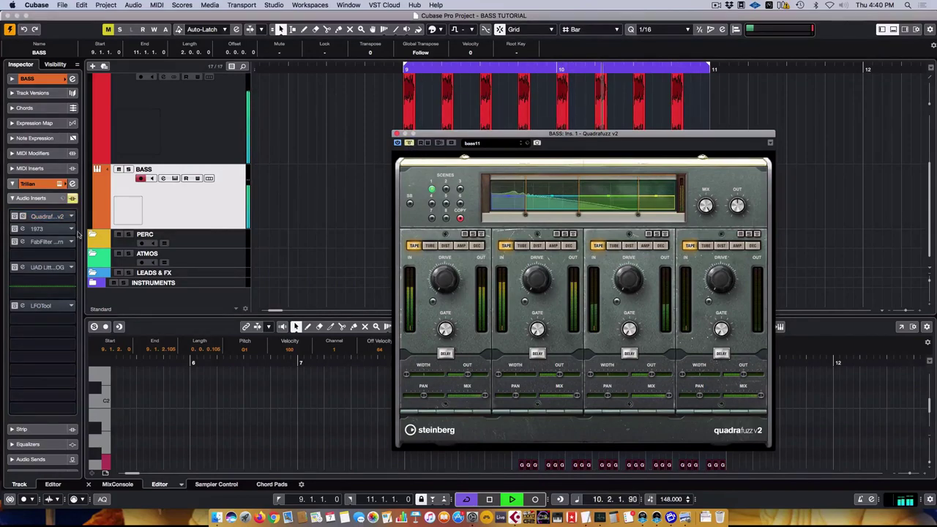
{"action": "left_click", "coordinate": [48, 241]}
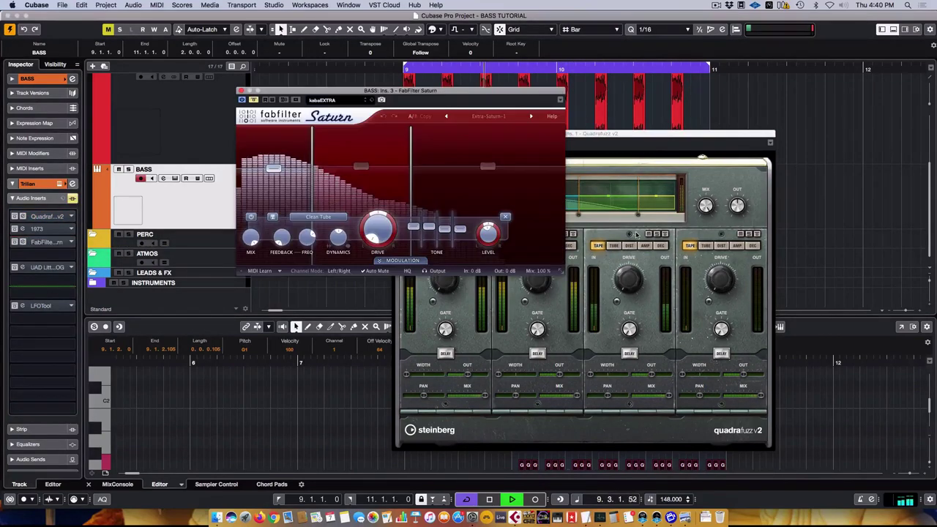
{"action": "left_click_drag", "start_coordinate": [382, 94], "coordinate": [274, 194]}
{"action": "left_click_drag", "start_coordinate": [619, 135], "coordinate": [712, 88]}
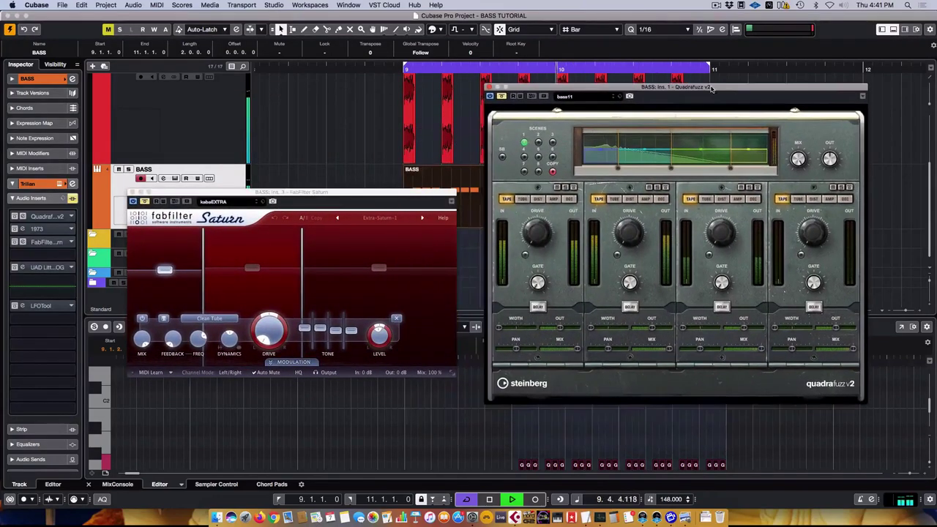
Select the middle band in FabFilter Saturn and turn off the plugin's bypass
{"action": "mouse_move", "coordinate": [417, 195]}
{"action": "left_mouse_down"}
{"action": "mouse_move", "coordinate": [401, 221]}
{"action": "mouse_move", "coordinate": [417, 207]}
{"action": "left_mouse_up"}
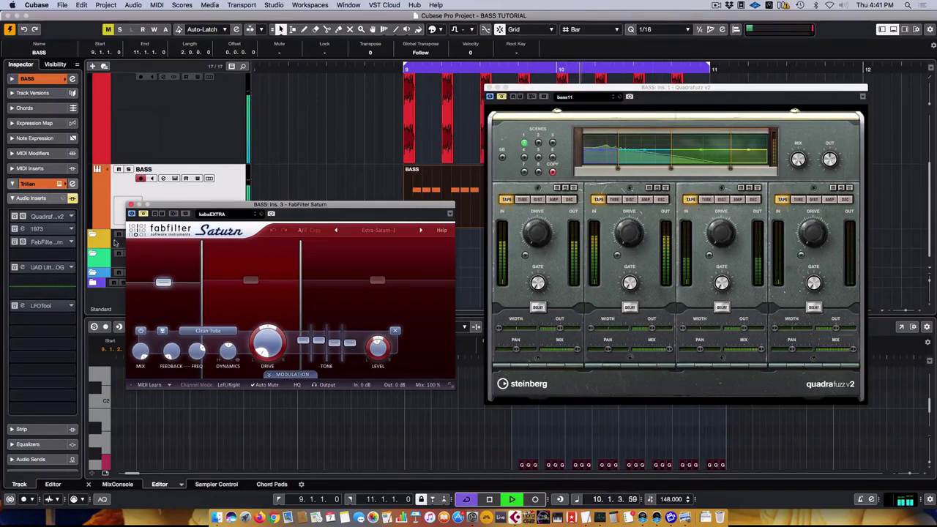
{"action": "left_click", "coordinate": [248, 281]}
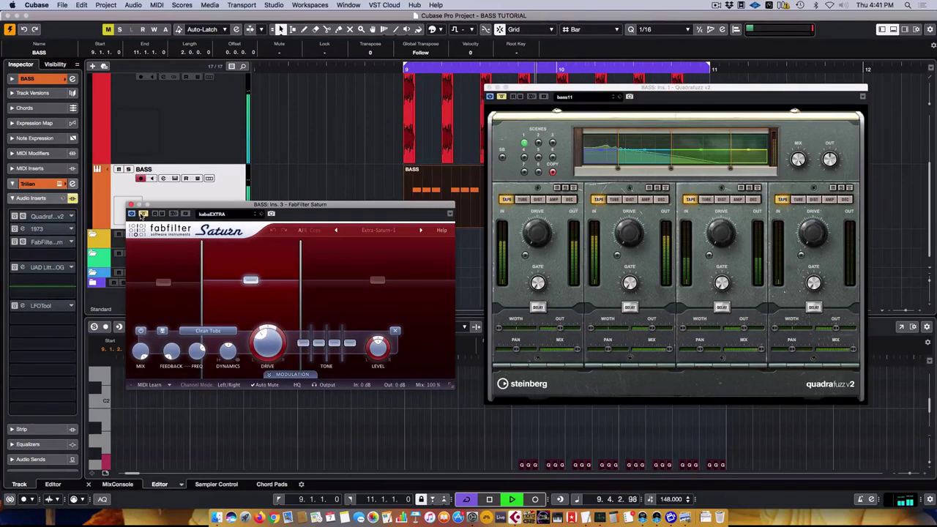
{"action": "left_click", "coordinate": [142, 214]}
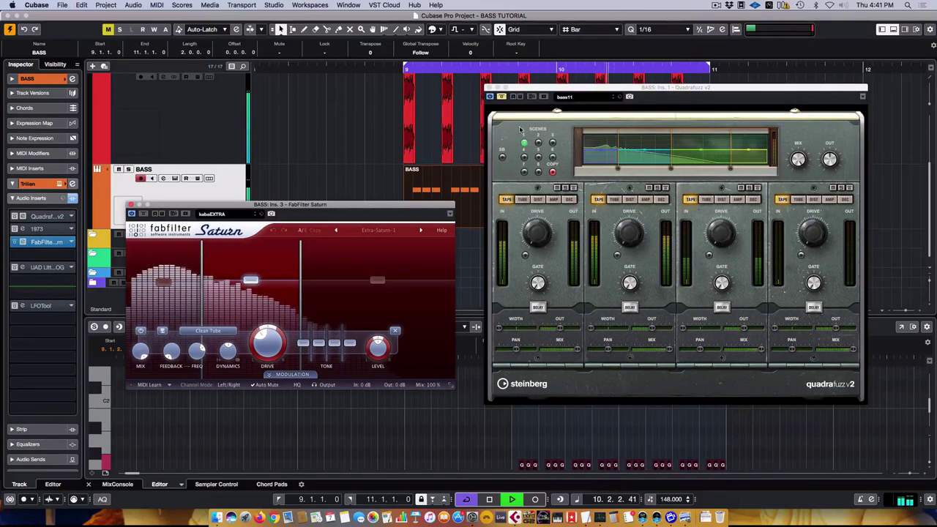
Try band 1 levels up to about +16.77 dB and band 2 drive up to about 98% in Saturn, returning both
{"action": "mouse_move", "coordinate": [168, 285]}
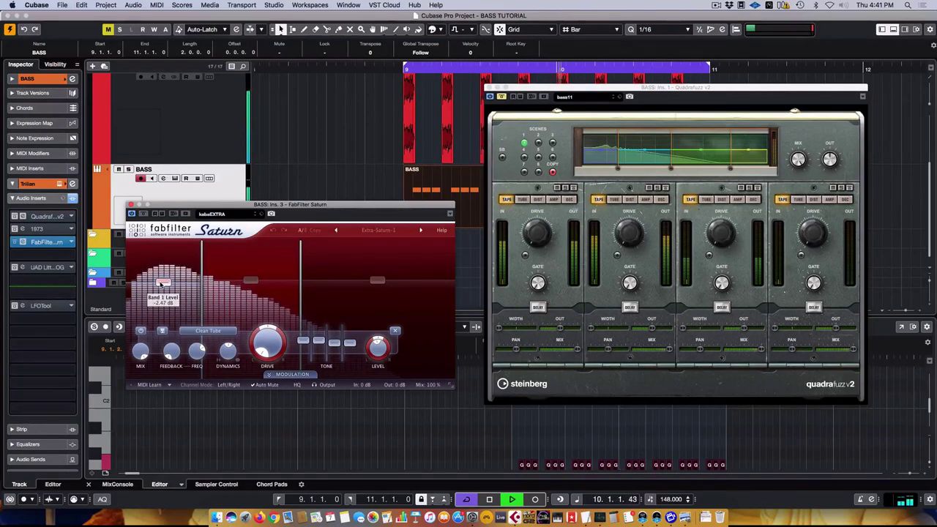
{"action": "left_click_drag", "start_coordinate": [163, 282], "coordinate": [165, 269]}
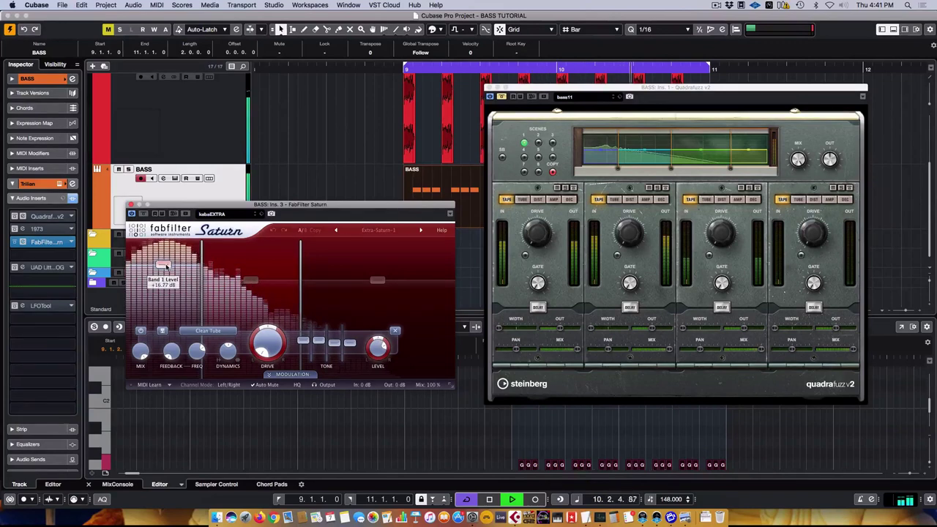
{"action": "left_click_drag", "start_coordinate": [166, 273], "coordinate": [167, 279]}
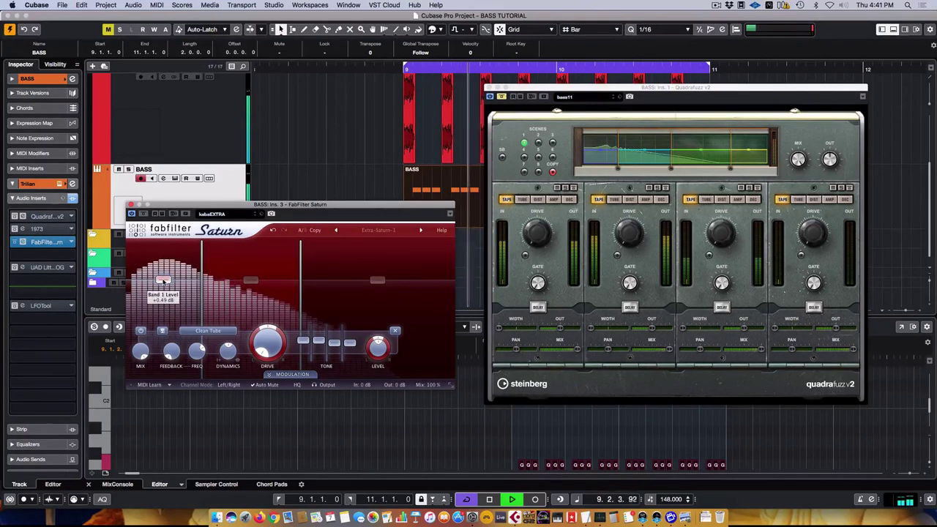
{"action": "mouse_move", "coordinate": [164, 298]}
{"action": "left_mouse_down"}
{"action": "mouse_move", "coordinate": [165, 316]}
{"action": "mouse_move", "coordinate": [169, 284]}
{"action": "left_mouse_up"}
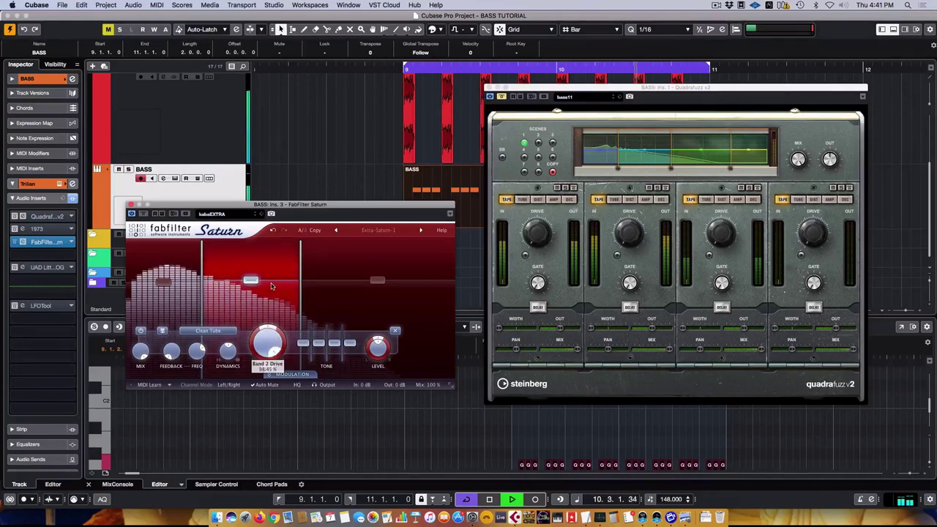
{"action": "left_click_drag", "start_coordinate": [264, 397], "coordinate": [261, 342]}
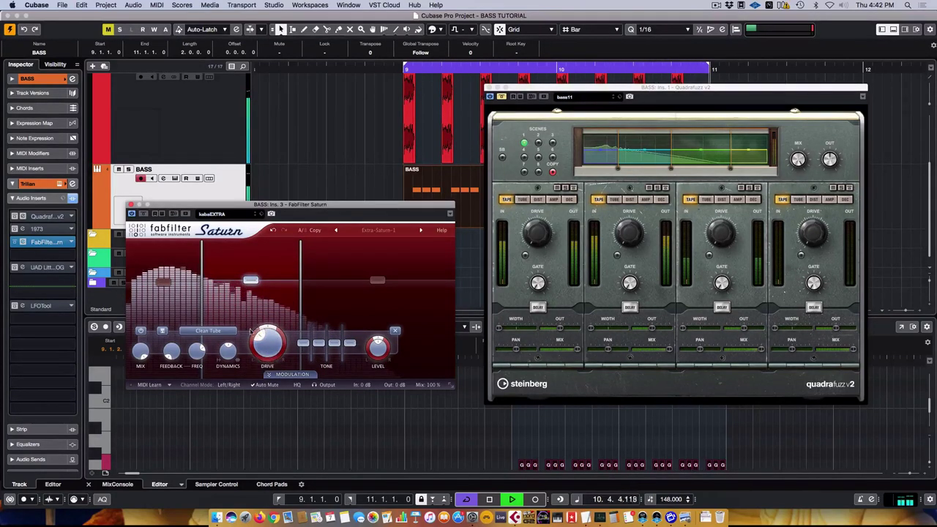
{"action": "left_click_drag", "start_coordinate": [251, 206], "coordinate": [257, 216]}
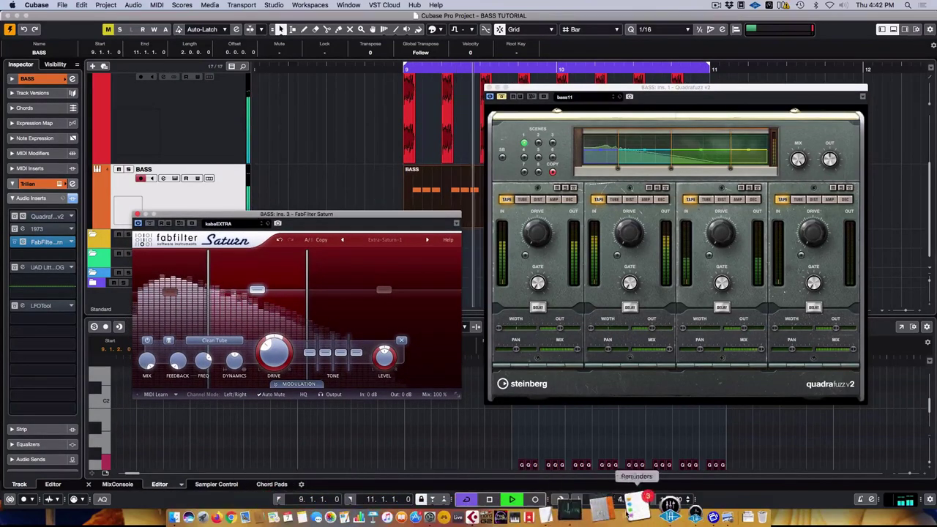
Switch to the note frequency chart in Preview, enlarge its window and move it clear of the track list for reading
{"action": "left_click", "coordinate": [687, 506]}
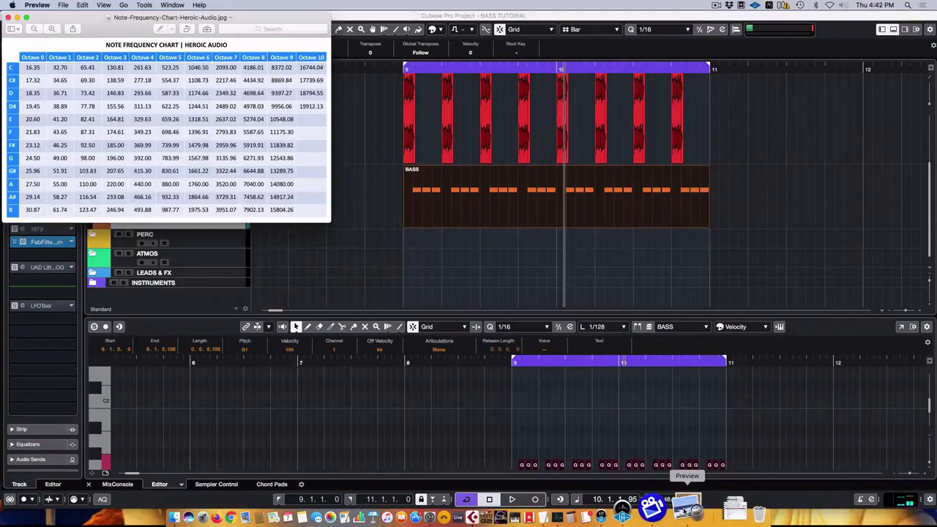
{"action": "left_click_drag", "start_coordinate": [189, 17], "coordinate": [500, 157]}
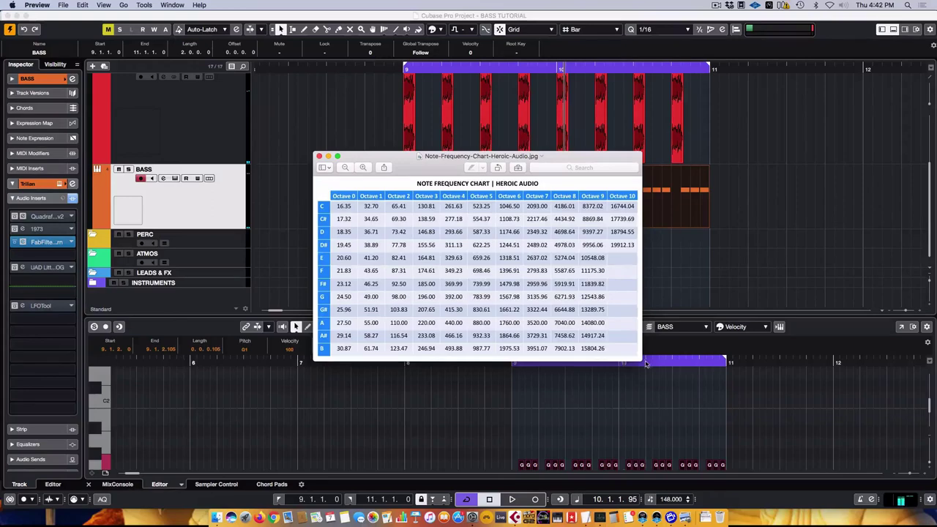
{"action": "left_click_drag", "start_coordinate": [639, 361], "coordinate": [692, 420]}
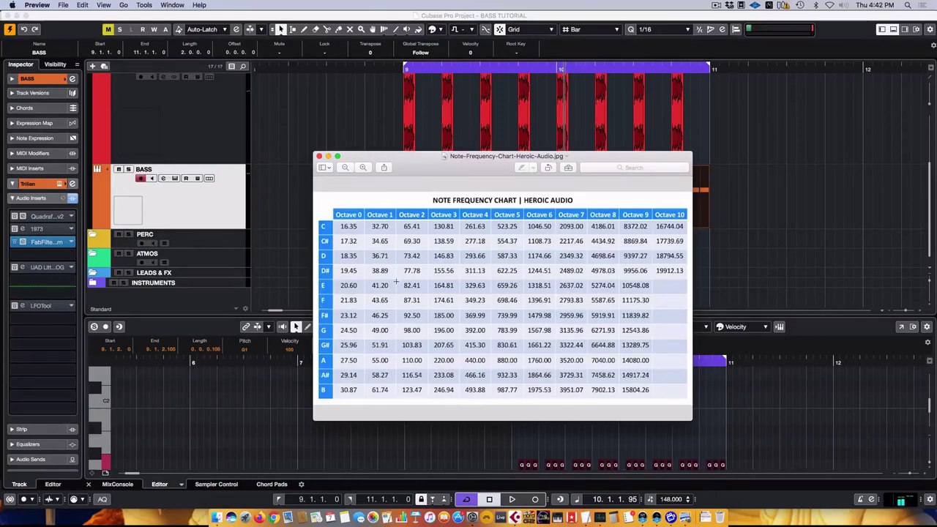
{"action": "left_click_drag", "start_coordinate": [464, 161], "coordinate": [642, 199]}
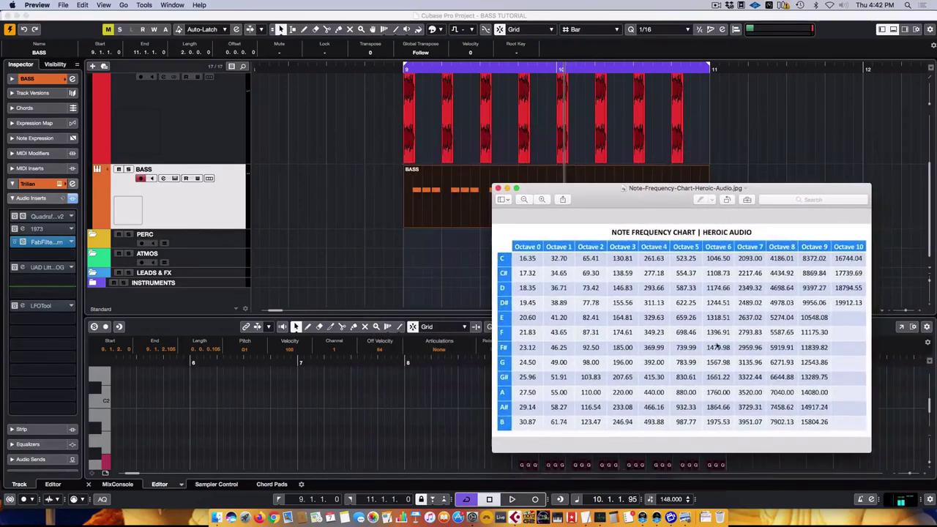
{"action": "left_click_drag", "start_coordinate": [867, 452], "coordinate": [854, 439]}
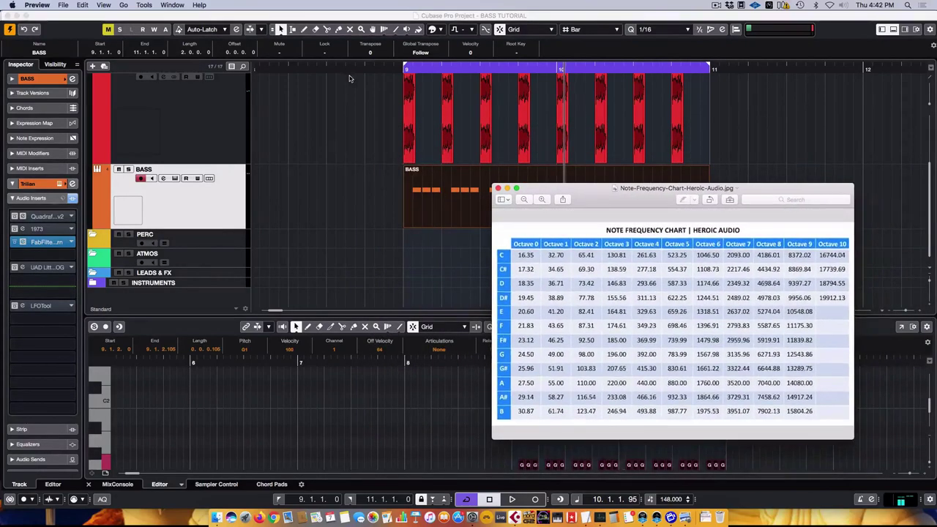
Return to Cubase to play the loop briefly and bring the note frequency chart in Preview back up
{"action": "left_click", "coordinate": [318, 191]}
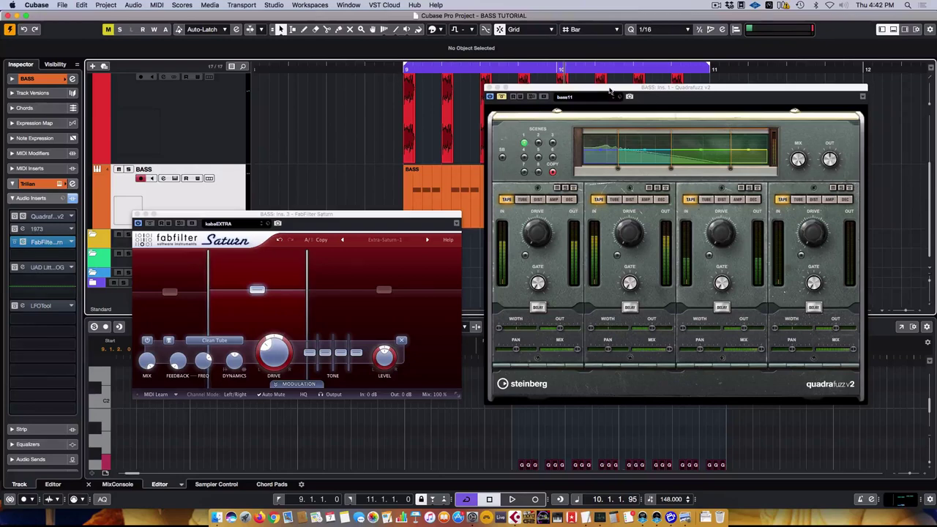
{"action": "key", "text": "space"}
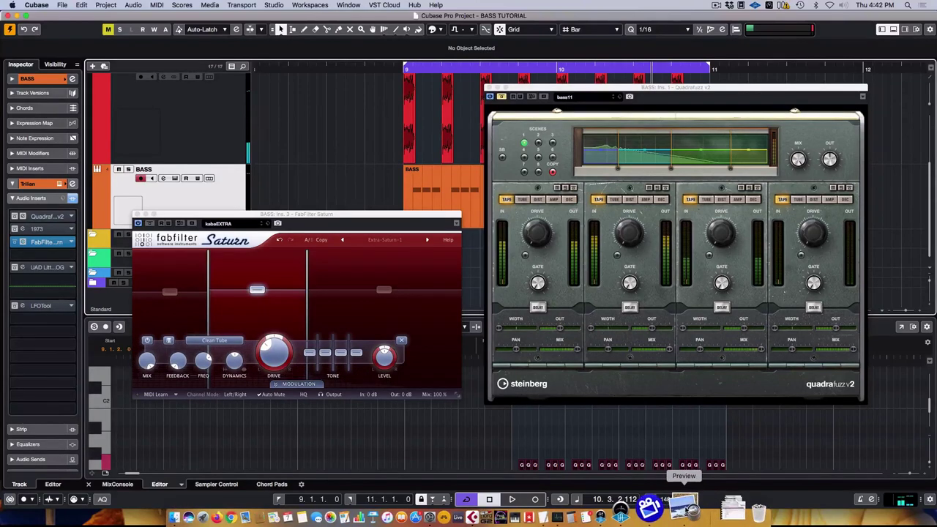
{"action": "left_click", "coordinate": [683, 505]}
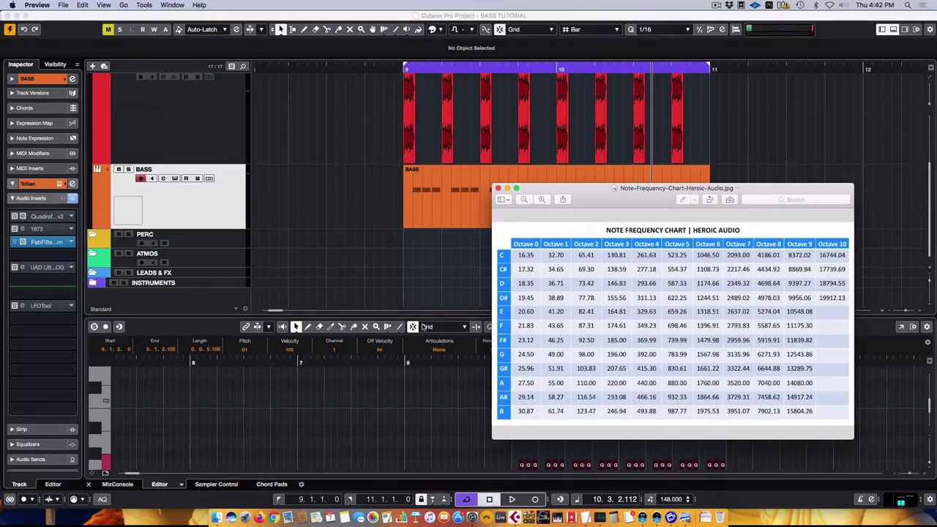
Switch back to Cubase and set FabFilter Saturn's band 1 crossover frequency to 98.674 Hz
{"action": "left_click", "coordinate": [444, 169]}
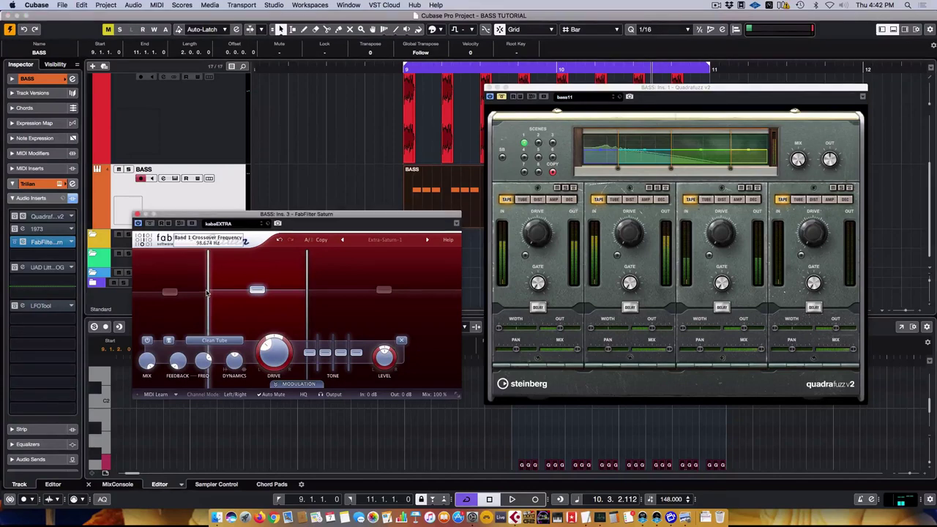
{"action": "double_click", "coordinate": [209, 256]}
{"action": "type", "text": "98.674 Hz"}
{"action": "key", "text": "Return"}
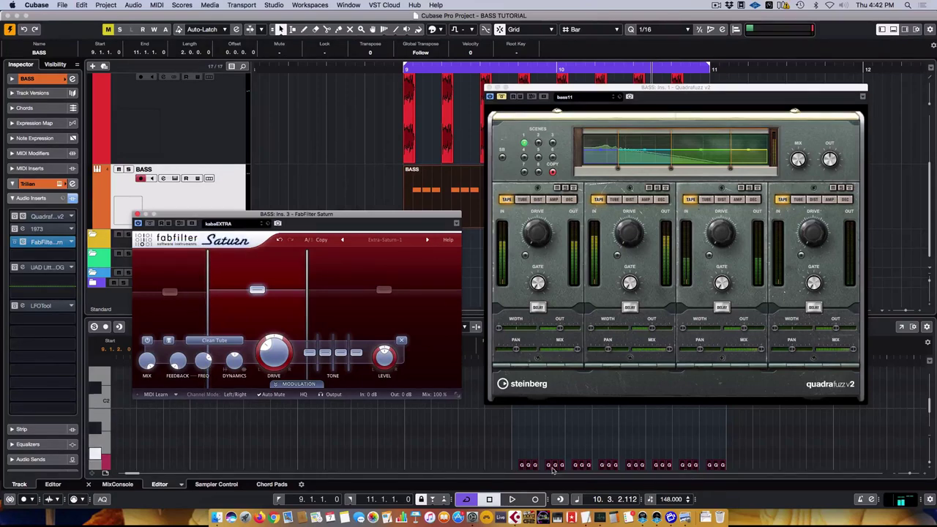
{"action": "mouse_move", "coordinate": [308, 280]}
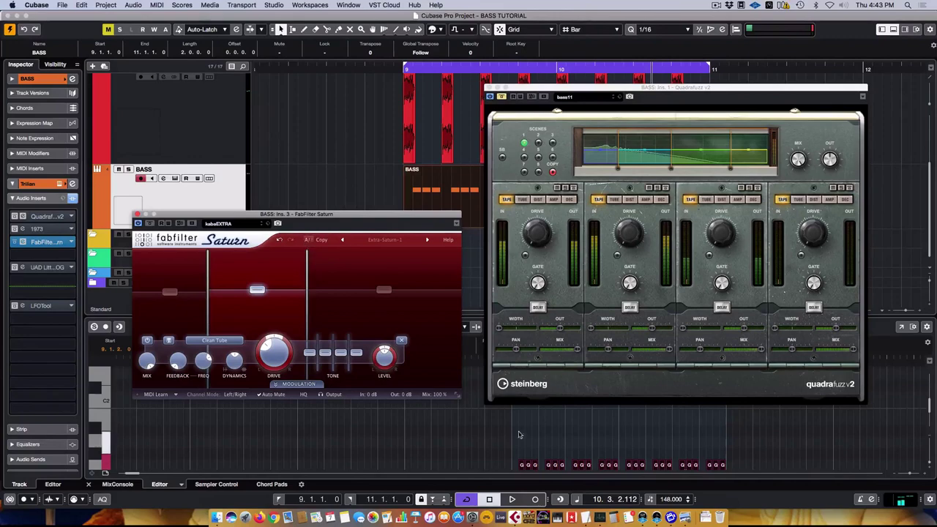
Check the G row of the note frequency chart in Preview, return to Cubase and set Saturn's band 2 crossover frequency to 783.00 Hz
{"action": "left_click", "coordinate": [551, 421]}
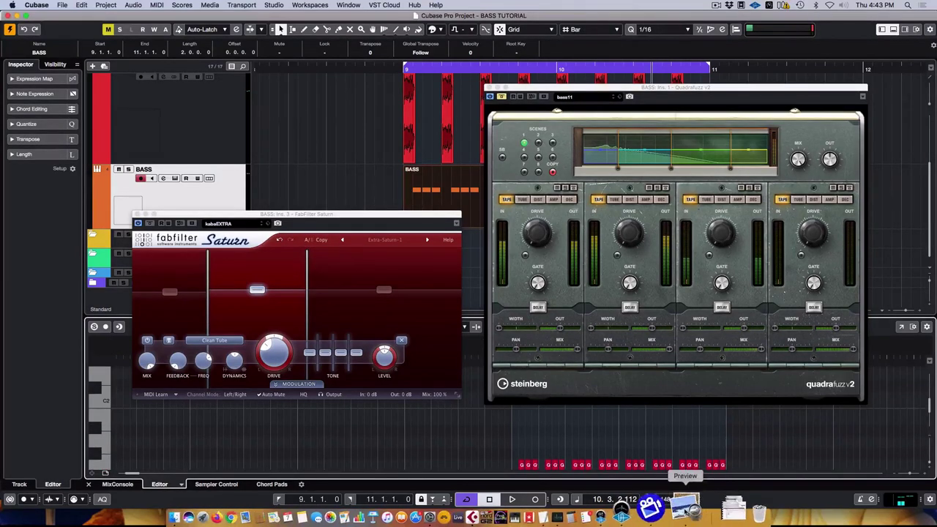
{"action": "left_click", "coordinate": [685, 505]}
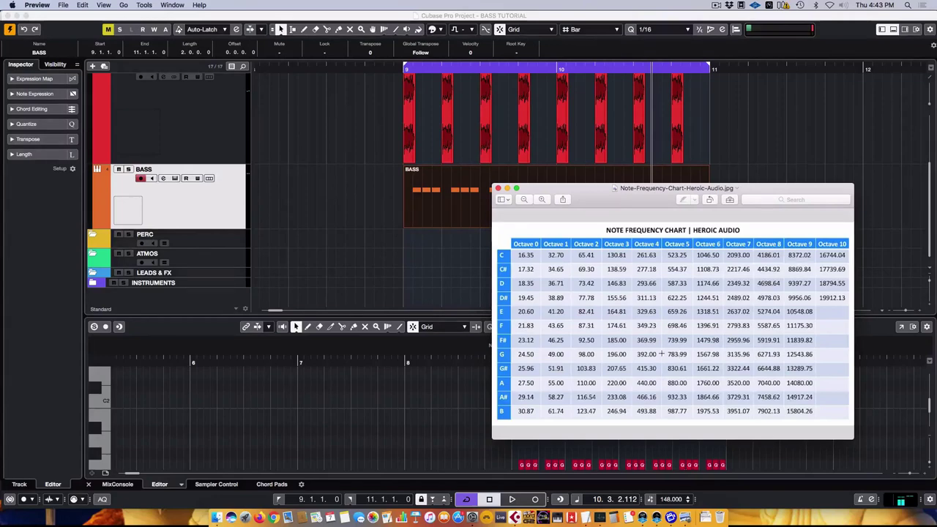
{"action": "left_click", "coordinate": [472, 306]}
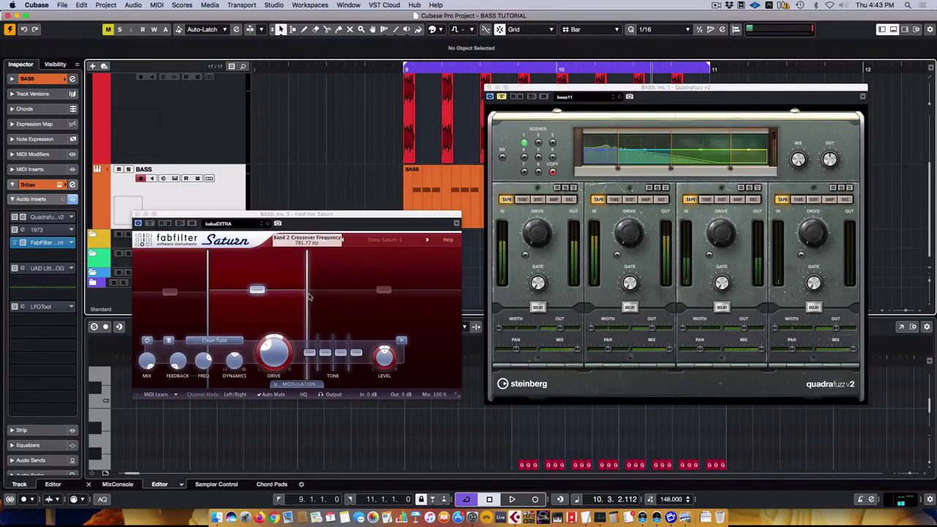
{"action": "left_click", "coordinate": [307, 260]}
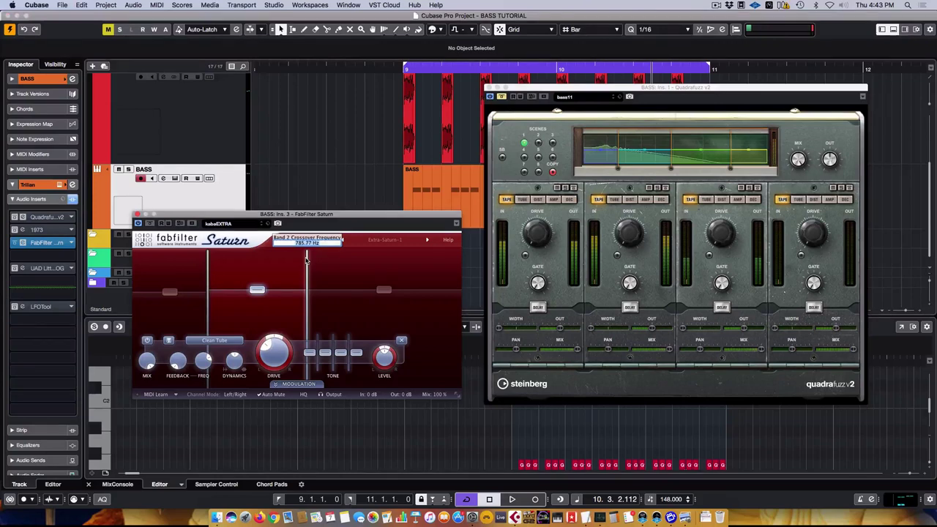
{"action": "key", "text": "Return"}
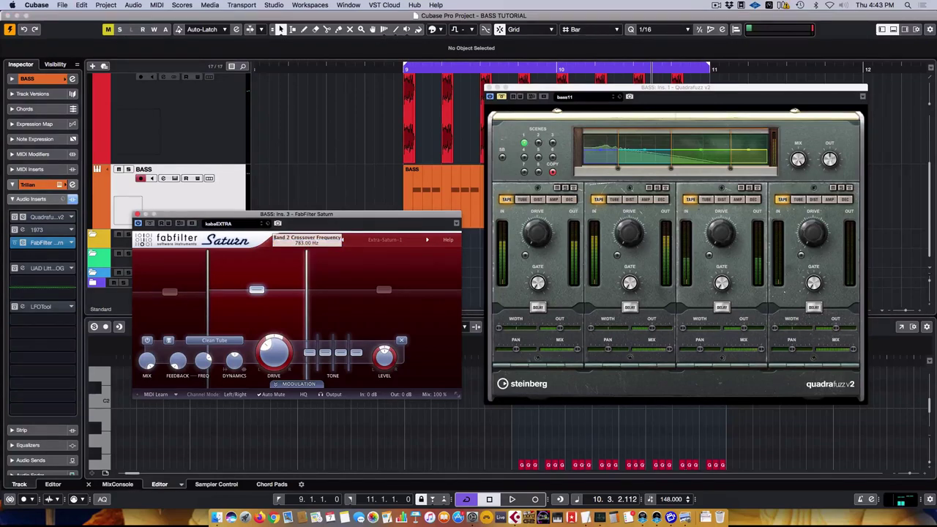
Play the loop, take Quadrafuzz out of bypass and nudge its first crossover slightly lower
{"action": "key", "text": "space"}
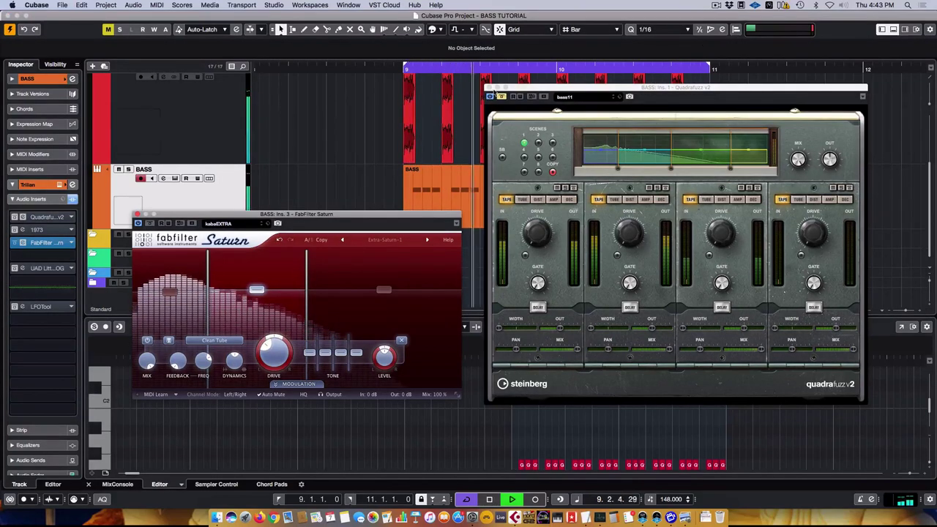
{"action": "left_click", "coordinate": [503, 97]}
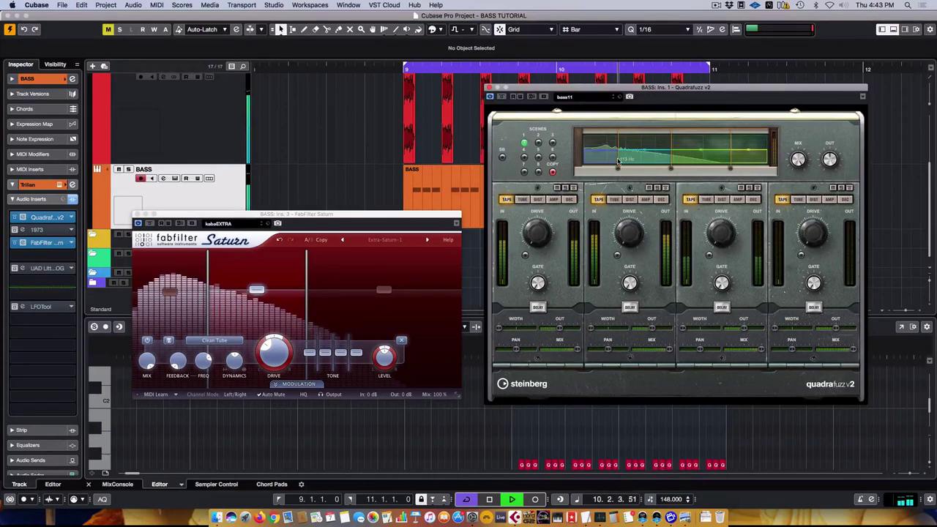
{"action": "left_click_drag", "start_coordinate": [618, 163], "coordinate": [617, 165]}
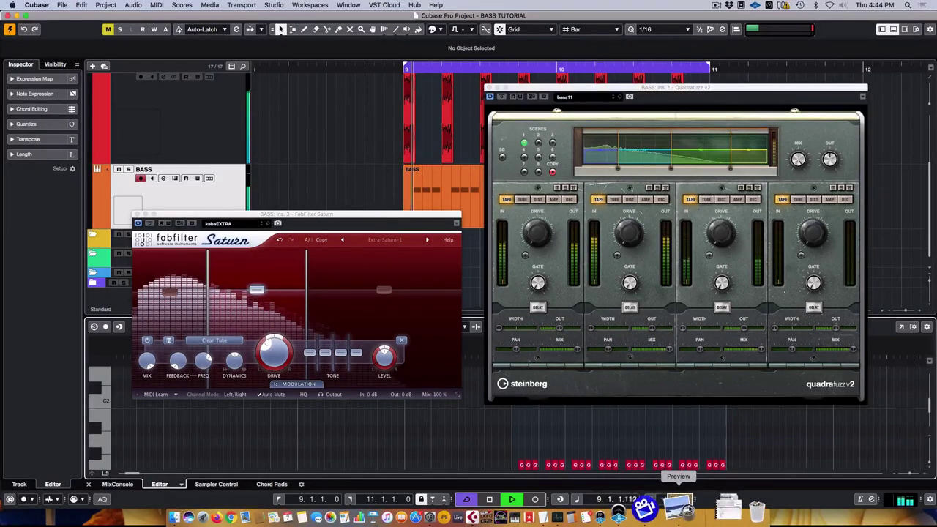
Consult the note frequency chart in Preview, return to Cubase to lower Quadrafuzz's second crossover, and stop playback
{"action": "left_click", "coordinate": [672, 517]}
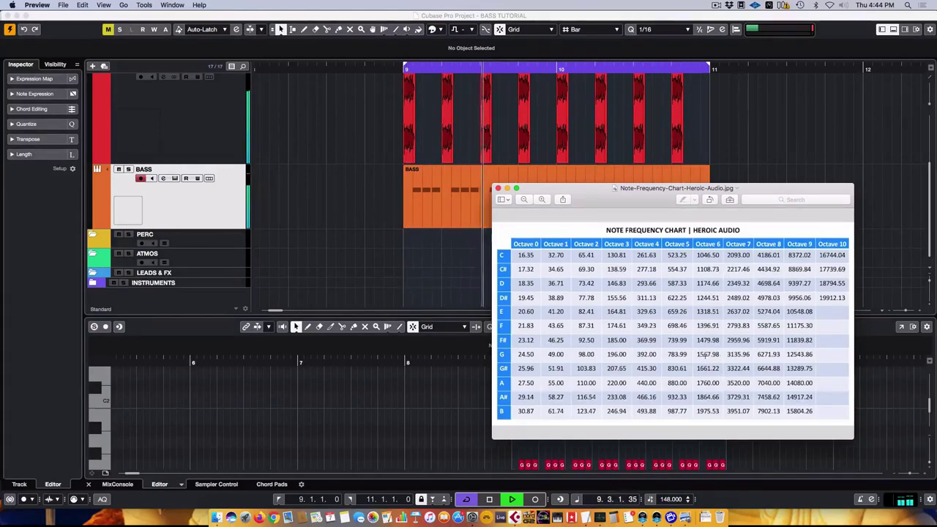
{"action": "left_click", "coordinate": [676, 173]}
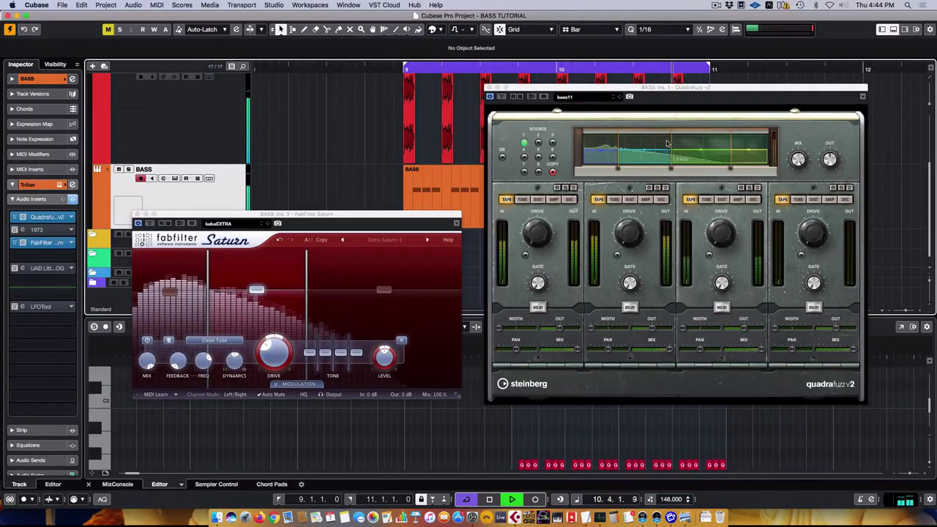
{"action": "left_click", "coordinate": [667, 143]}
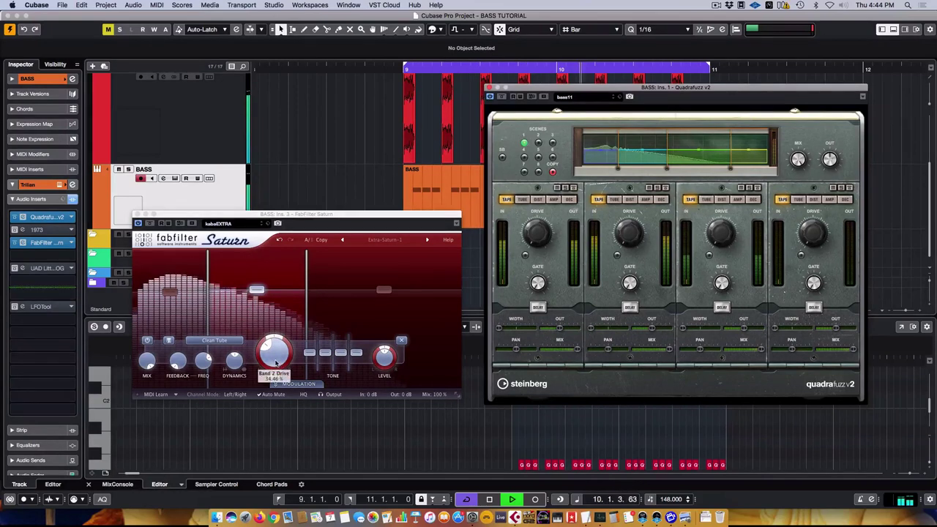
{"action": "left_click", "coordinate": [257, 287]}
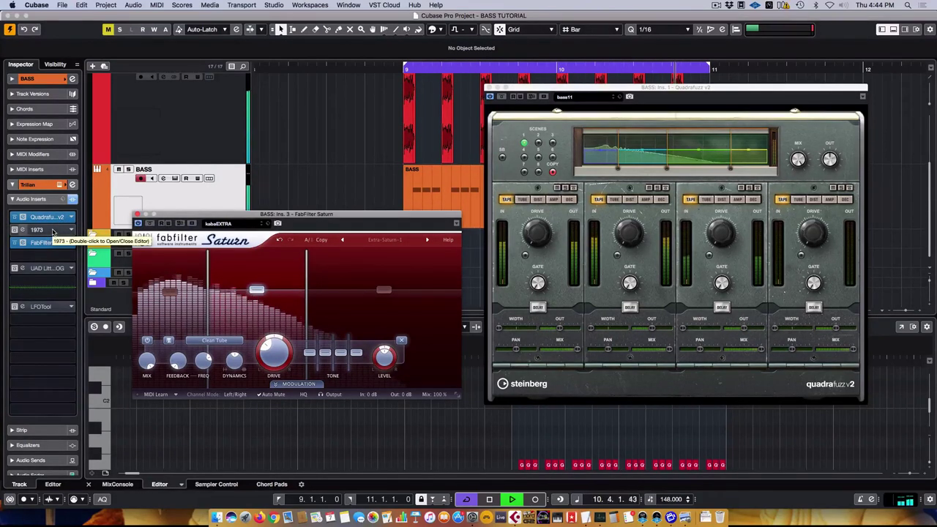
{"action": "key", "text": "space"}
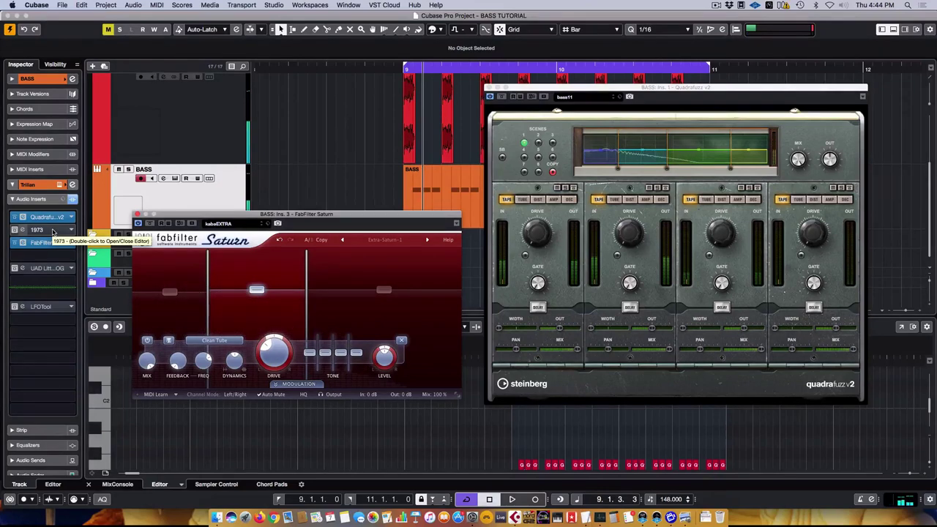
Open the 1973 EQ insert on the BASS track and position its window over the lower part of Quadrafuzz
{"action": "double_click", "coordinate": [52, 231]}
{"action": "left_click_drag", "start_coordinate": [454, 325], "coordinate": [589, 323]}
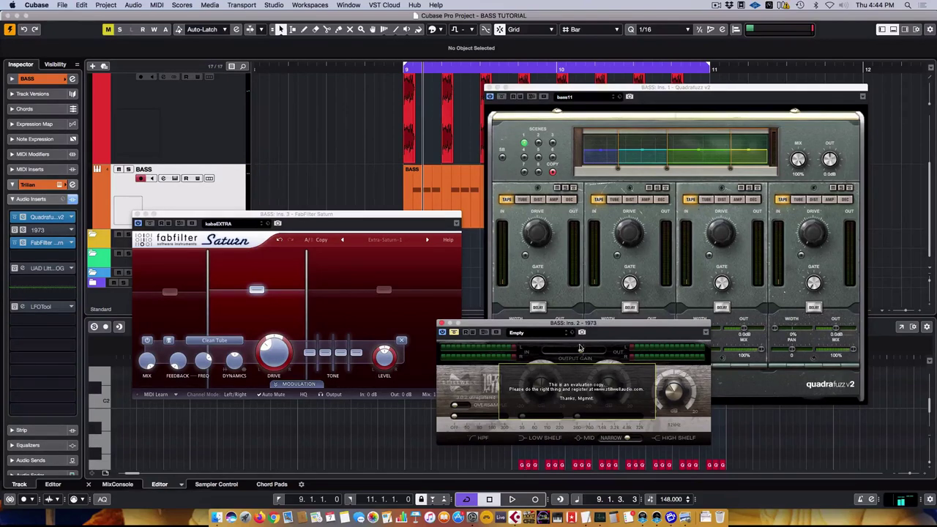
{"action": "left_click_drag", "start_coordinate": [573, 325], "coordinate": [556, 319]}
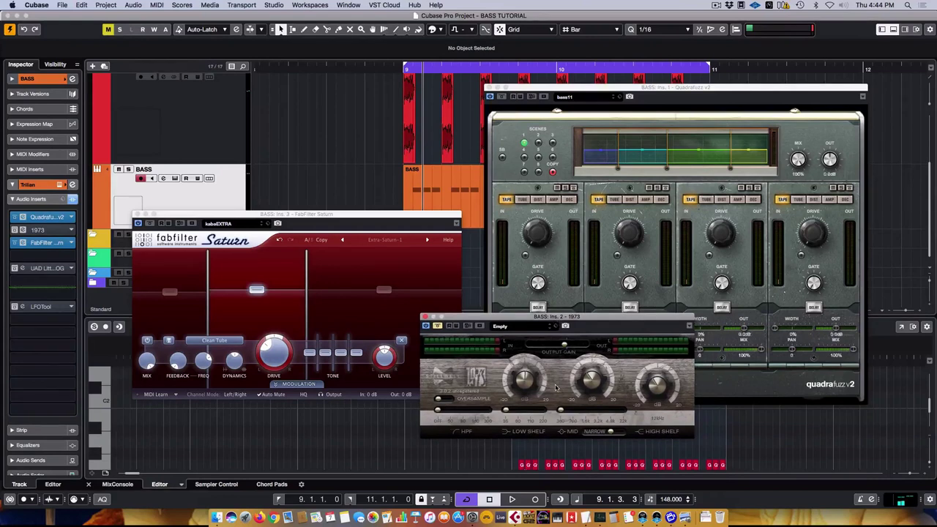
Add FabFilter Pro-Q 3 to an empty insert slot below LFOTool on the BASS track
{"action": "left_click", "coordinate": [48, 334]}
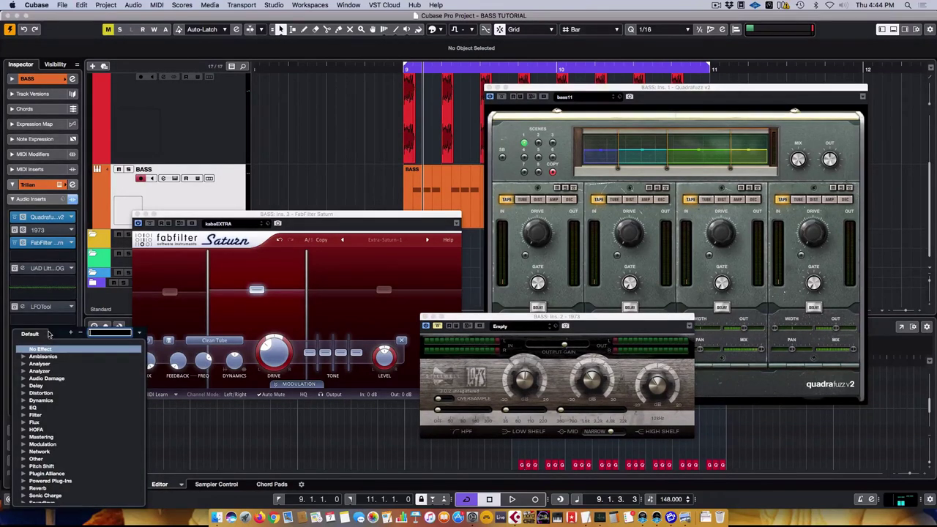
{"action": "type", "text": "pro"}
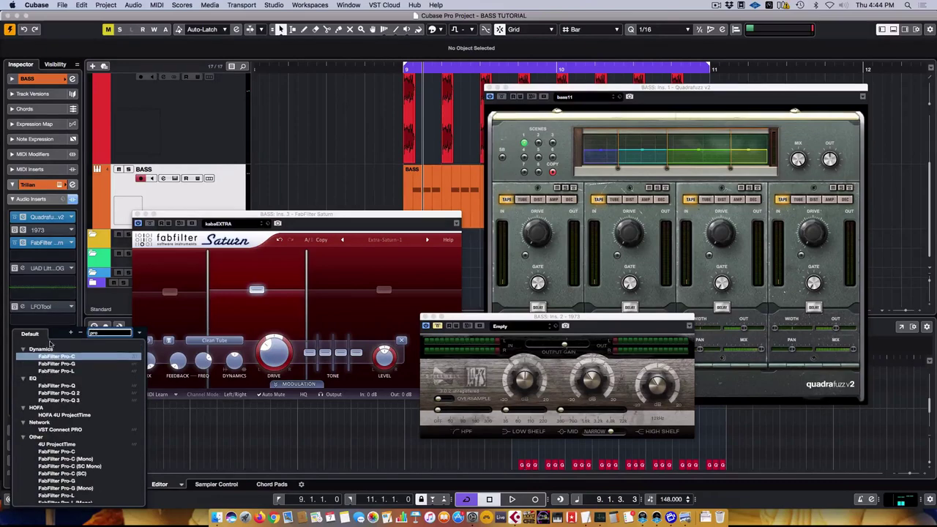
{"action": "scroll", "coordinate": [75, 479], "scroll_direction": "down", "scroll_amount": 5}
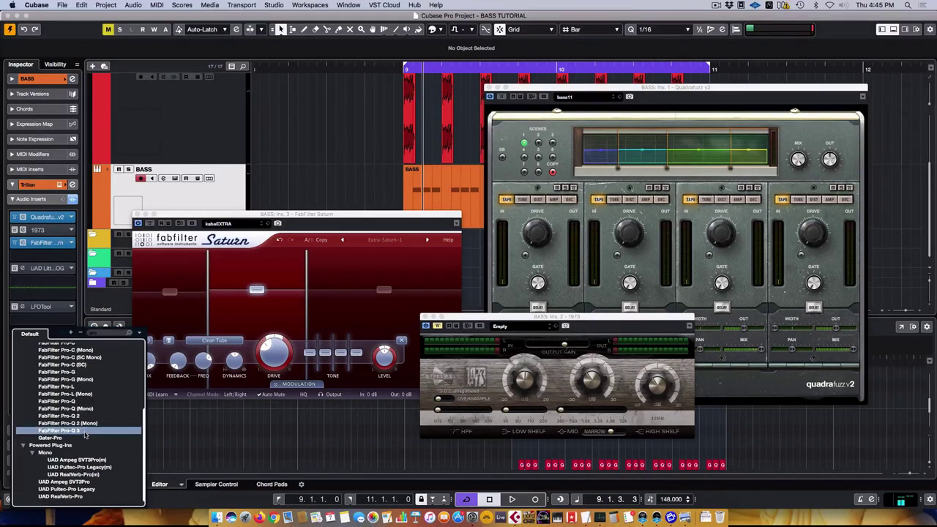
{"action": "left_click", "coordinate": [85, 432]}
Rearrange the Saturn, 1973, Quadrafuzz and Pro-Q 3 windows so their displays can be viewed side by side
{"action": "left_click_drag", "start_coordinate": [344, 219], "coordinate": [308, 67]}
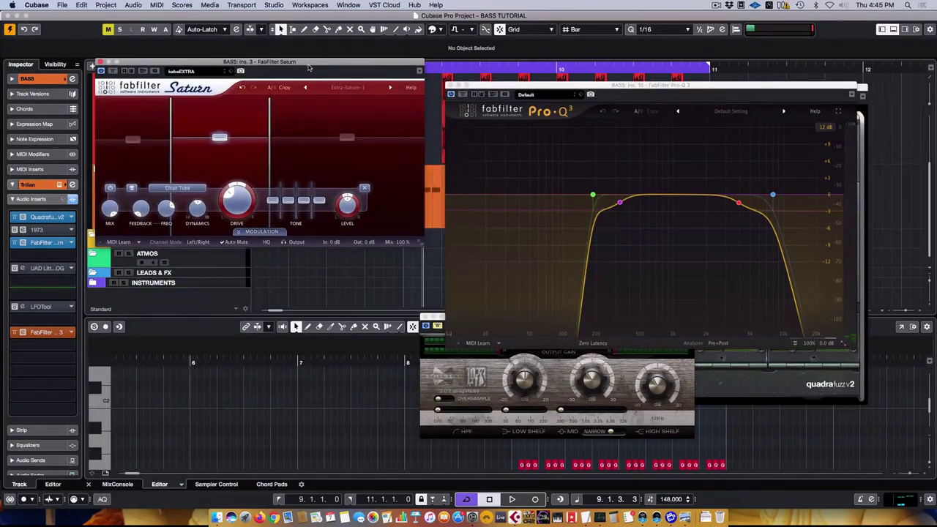
{"action": "left_click_drag", "start_coordinate": [592, 95], "coordinate": [637, 124]}
{"action": "left_click_drag", "start_coordinate": [457, 322], "coordinate": [187, 372]}
{"action": "left_click", "coordinate": [552, 88]}
{"action": "left_click_drag", "start_coordinate": [552, 88], "coordinate": [494, 38]}
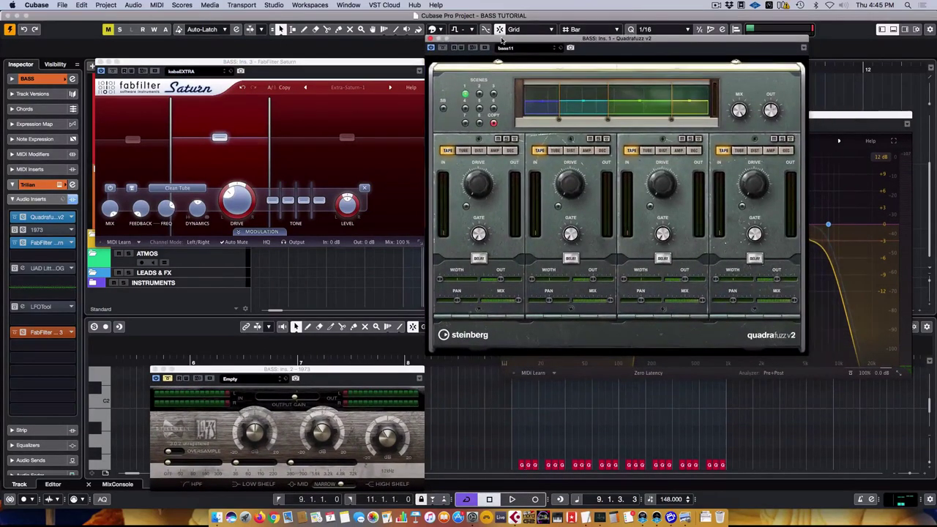
{"action": "left_click_drag", "start_coordinate": [890, 124], "coordinate": [834, 218]}
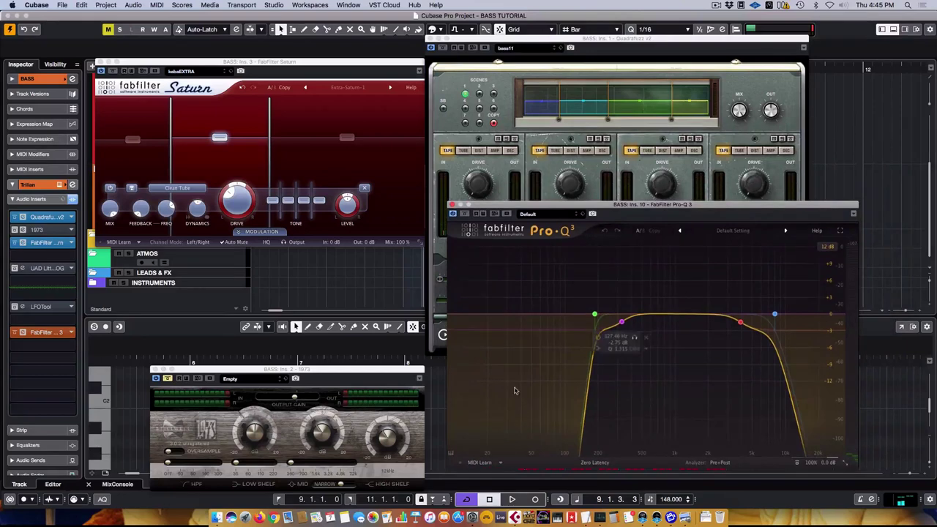
Delete all four default bands in Pro-Q 3, leaving a flat EQ curve
{"action": "left_click", "coordinate": [595, 314]}
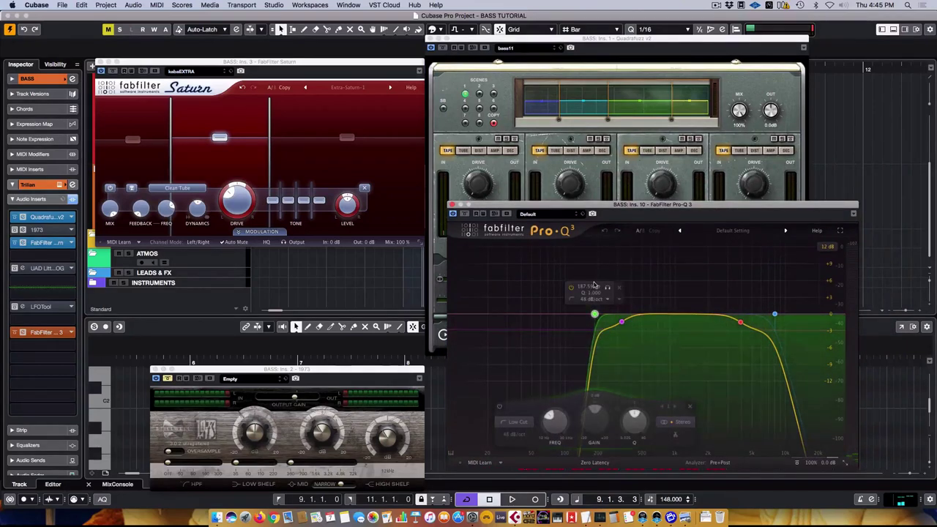
{"action": "left_click", "coordinate": [689, 406]}
{"action": "left_click", "coordinate": [690, 406]}
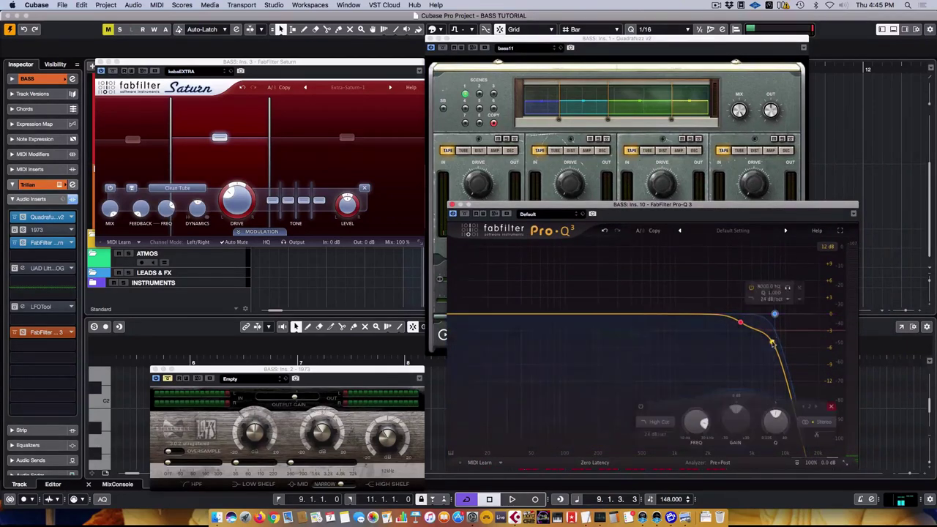
{"action": "left_click", "coordinate": [740, 324]}
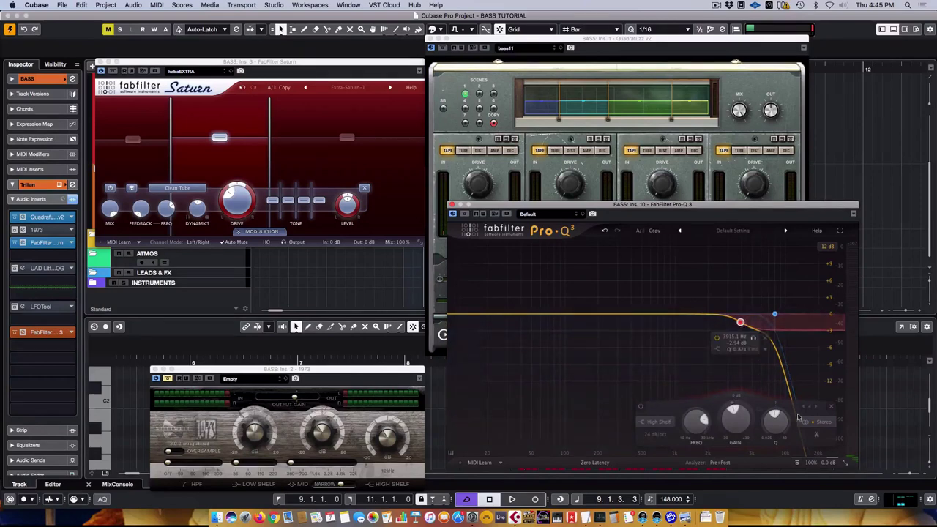
{"action": "left_click", "coordinate": [774, 314]}
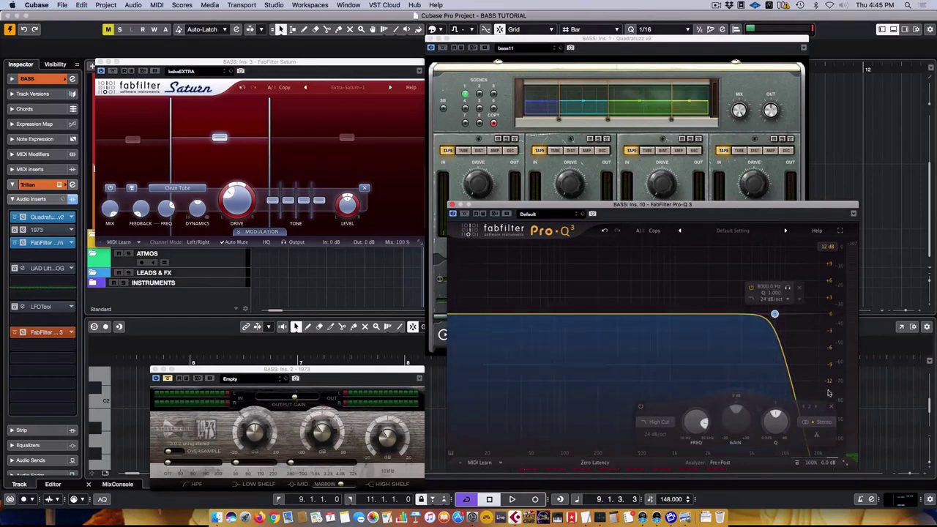
{"action": "left_click", "coordinate": [831, 406]}
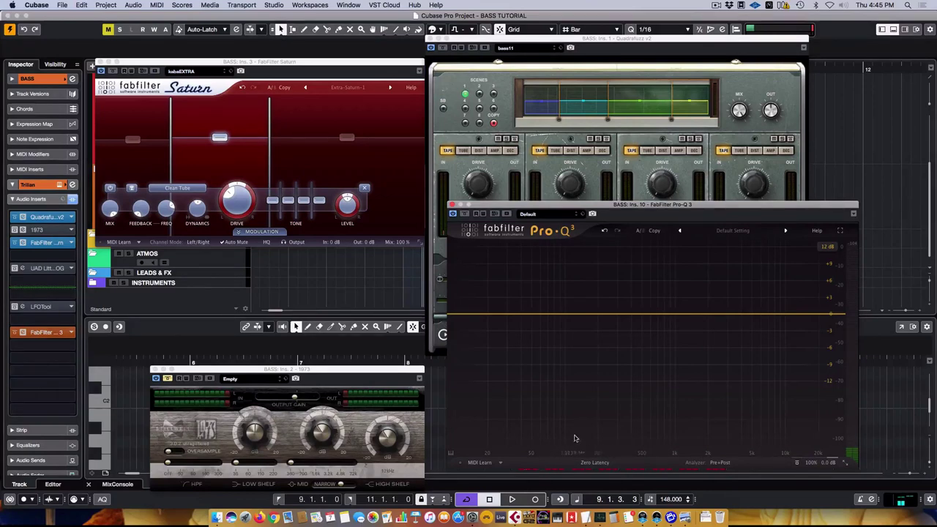
Play the loop and compare the bass spectrum in Pro-Q 3 with Quadrafuzz and Saturn bypassed and active
{"action": "key", "text": "space"}
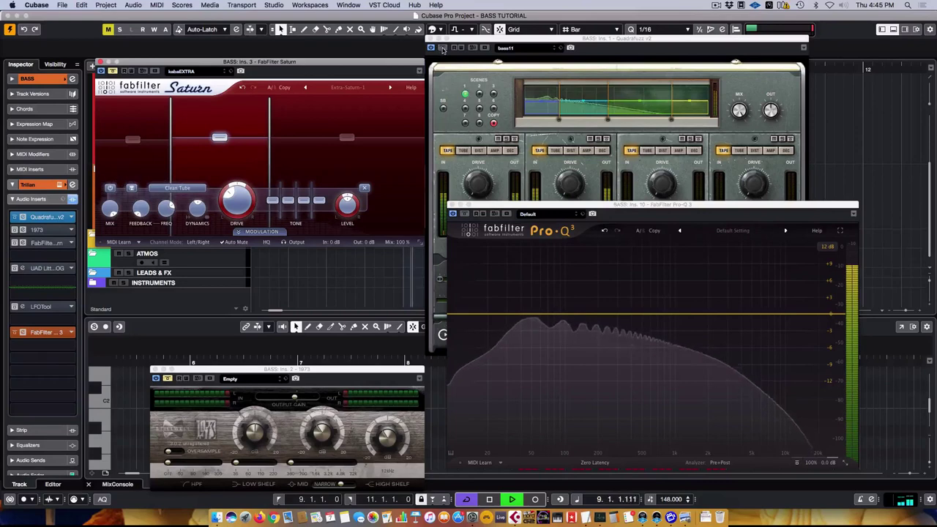
{"action": "left_click", "coordinate": [448, 52]}
{"action": "left_click", "coordinate": [822, 213]}
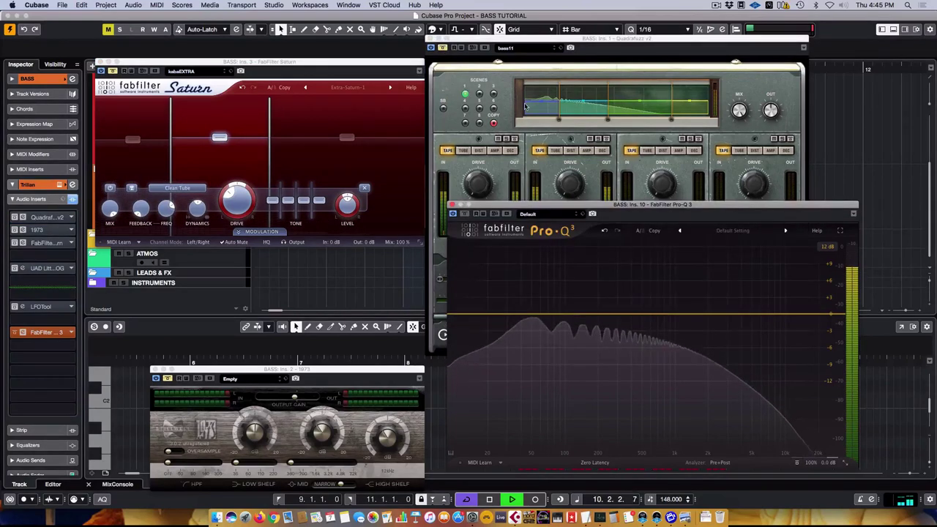
{"action": "left_click", "coordinate": [442, 49]}
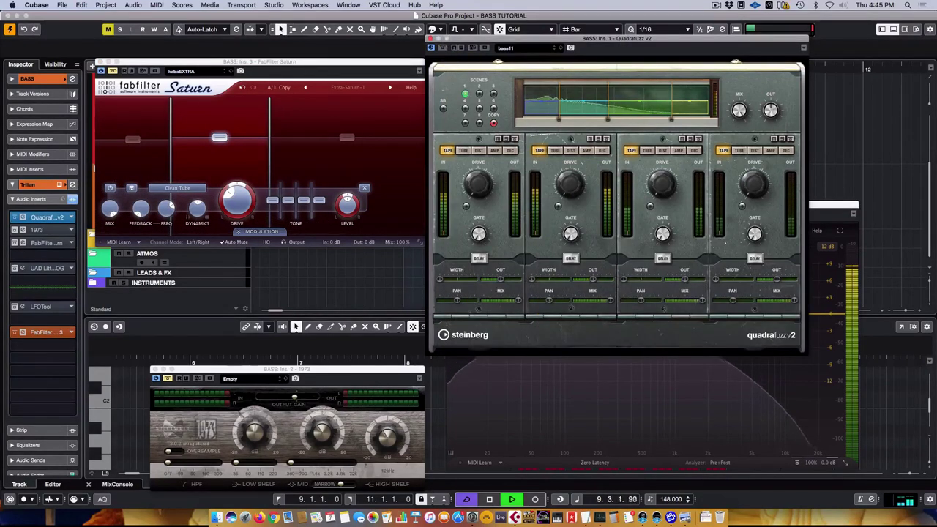
{"action": "left_click", "coordinate": [471, 230]}
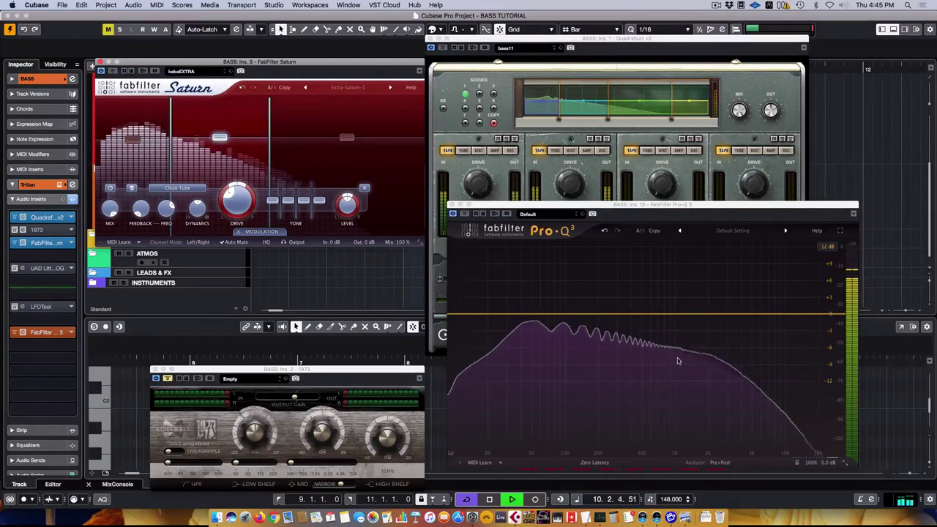
Try lowering Quadrafuzz's third band level while viewing the spectrum in Pro-Q 3, and raise it back
{"action": "left_click", "coordinate": [642, 108]}
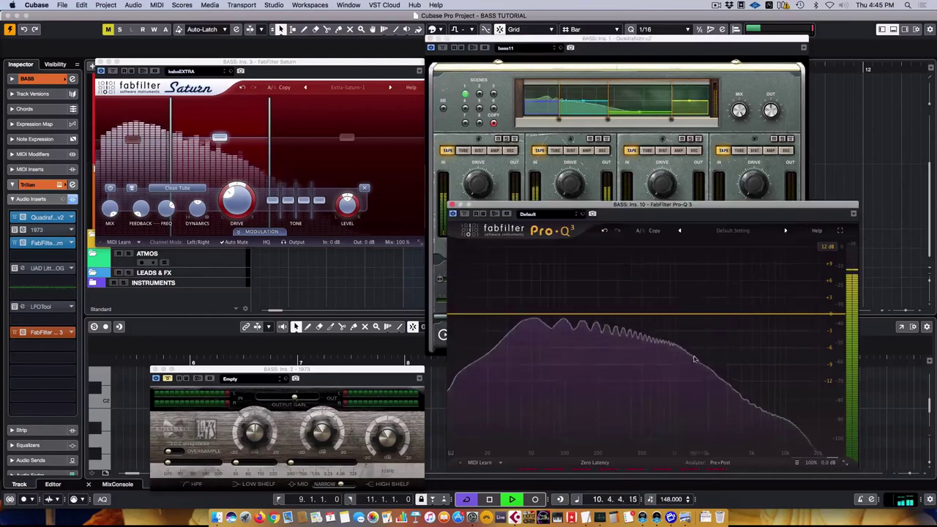
{"action": "left_click", "coordinate": [643, 113]}
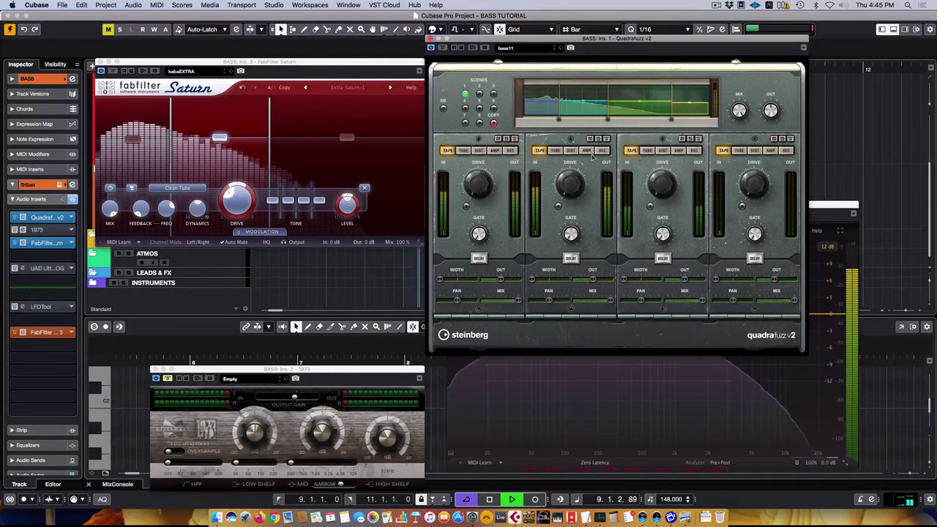
Move the 1973 EQ window up beside Pro-Q 3 and close the Quadrafuzz window
{"action": "left_click", "coordinate": [314, 371]}
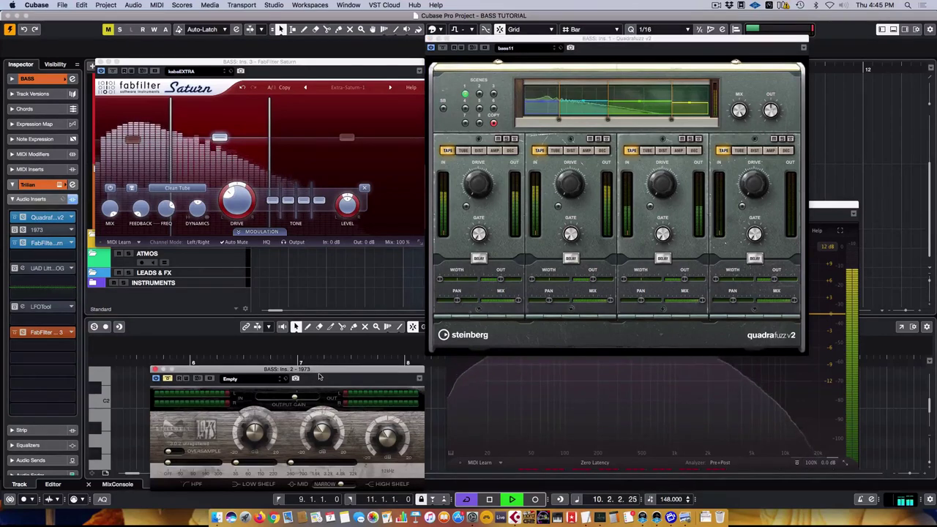
{"action": "left_click_drag", "start_coordinate": [331, 371], "coordinate": [363, 337]}
{"action": "left_click", "coordinate": [431, 39]}
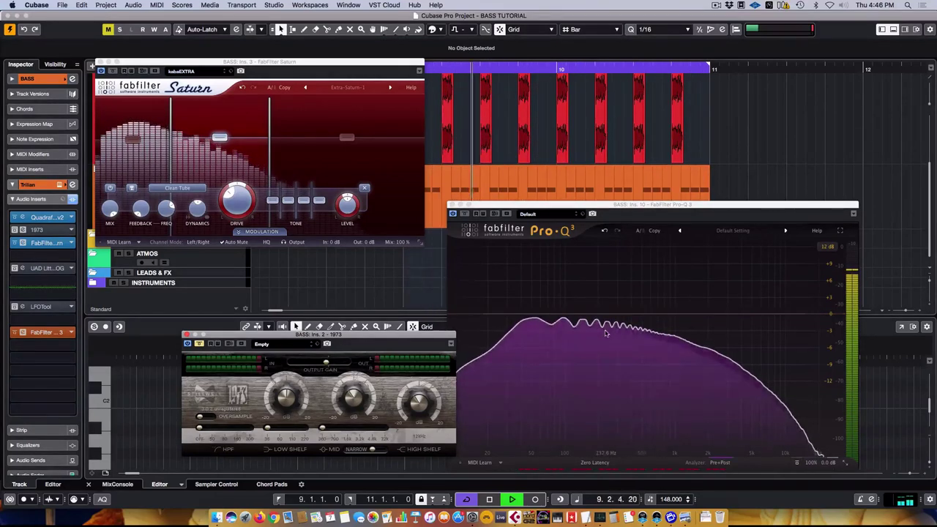
{"action": "mouse_move", "coordinate": [597, 329]}
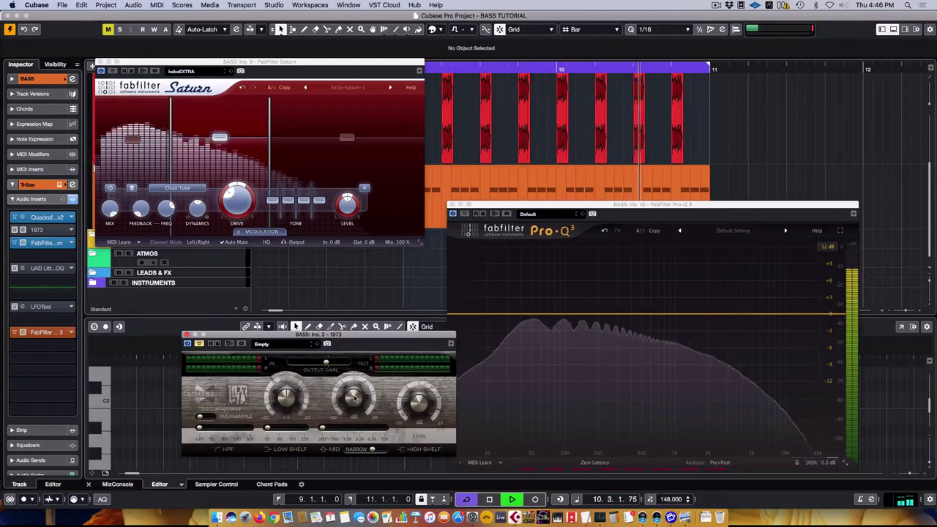
Try a narrow bell cut of about 2.4 dB near 328 Hz in Pro-Q 3 and remove it
{"action": "left_click", "coordinate": [624, 332]}
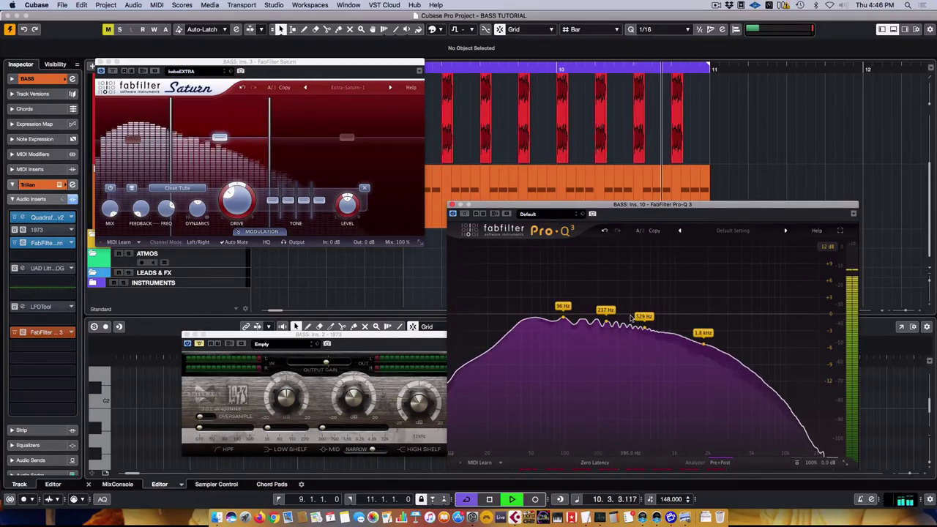
{"action": "double_click", "coordinate": [619, 317]}
{"action": "left_click_drag", "start_coordinate": [621, 318], "coordinate": [622, 327]}
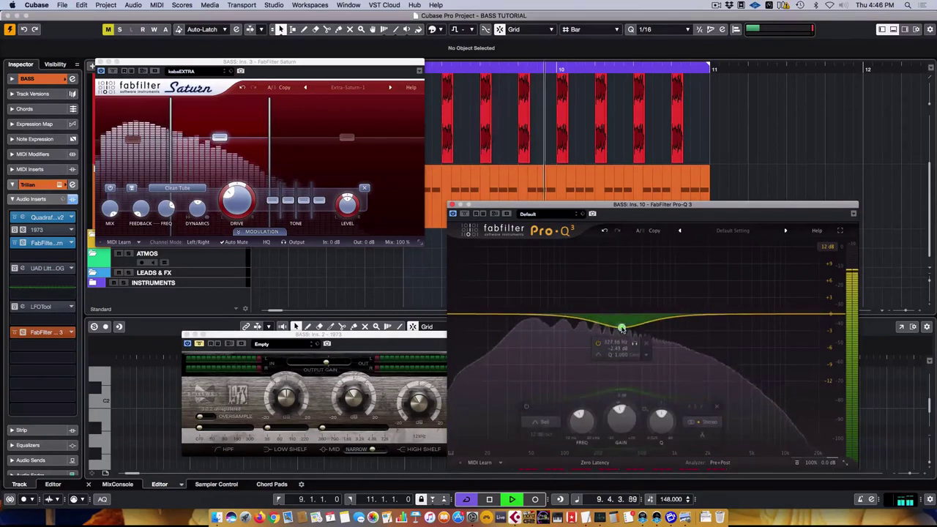
{"action": "left_click_drag", "start_coordinate": [661, 415], "coordinate": [661, 386]}
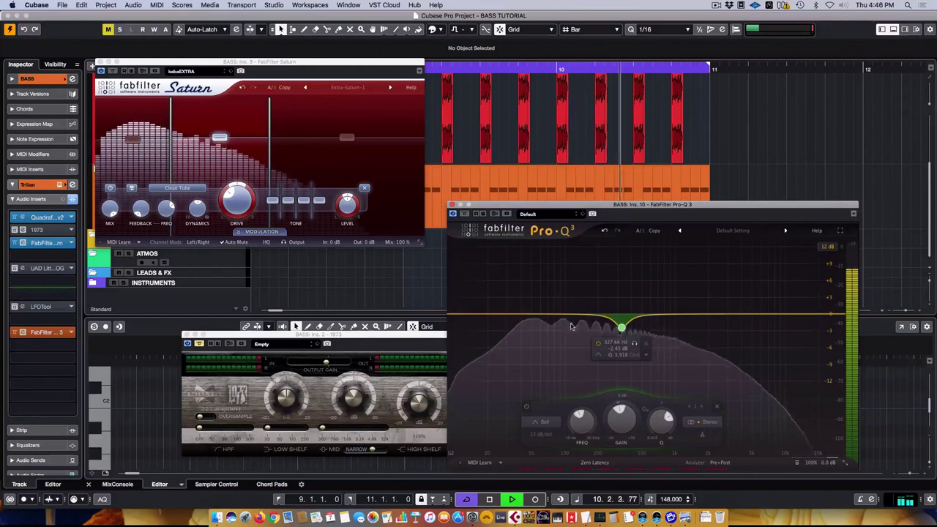
{"action": "double_click", "coordinate": [621, 326]}
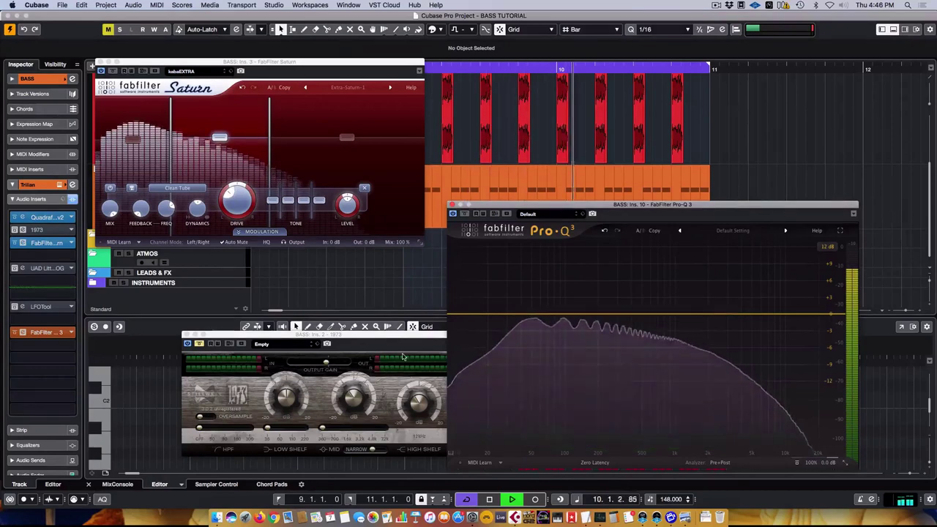
Move the 1973 EQ window clear of Pro-Q 3 and take the 1973 out of bypass, viewing the spectrum
{"action": "left_click_drag", "start_coordinate": [404, 336], "coordinate": [378, 344]}
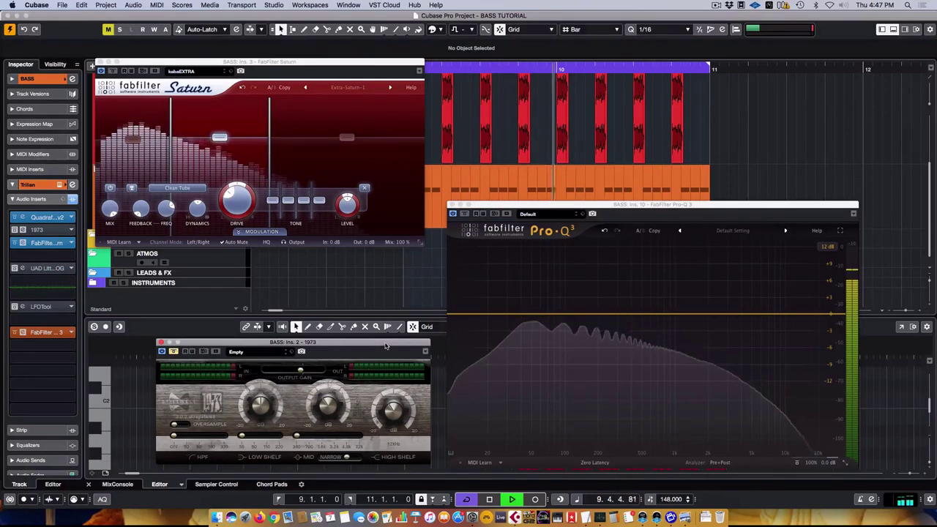
{"action": "left_click_drag", "start_coordinate": [386, 345], "coordinate": [385, 345]}
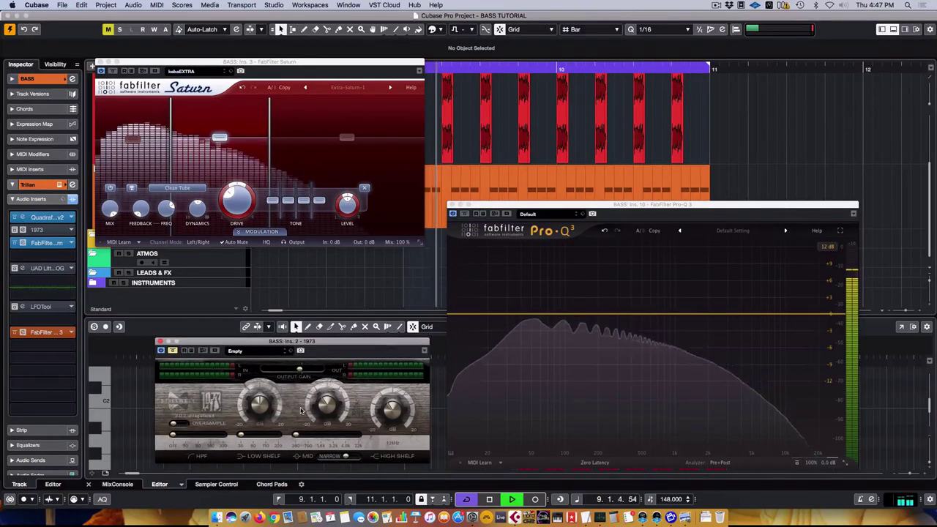
{"action": "left_click", "coordinate": [172, 351]}
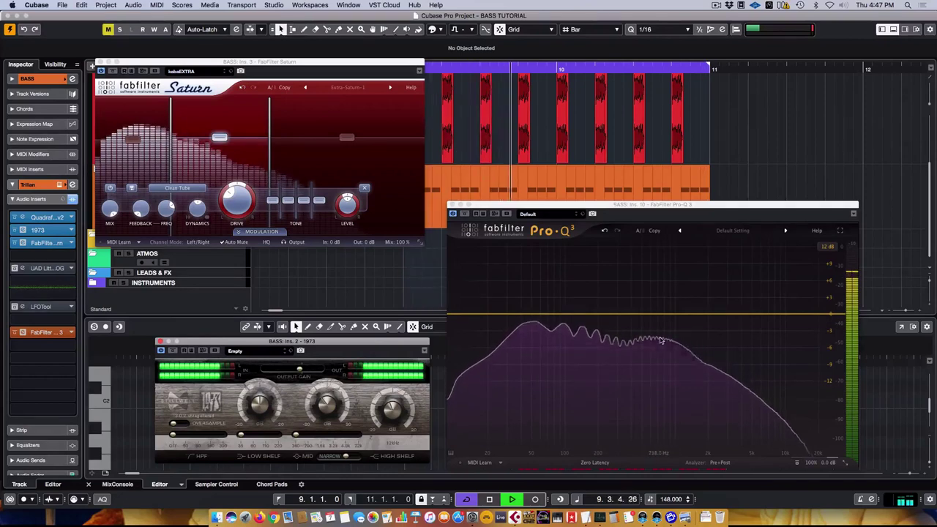
{"action": "mouse_move", "coordinate": [660, 339]}
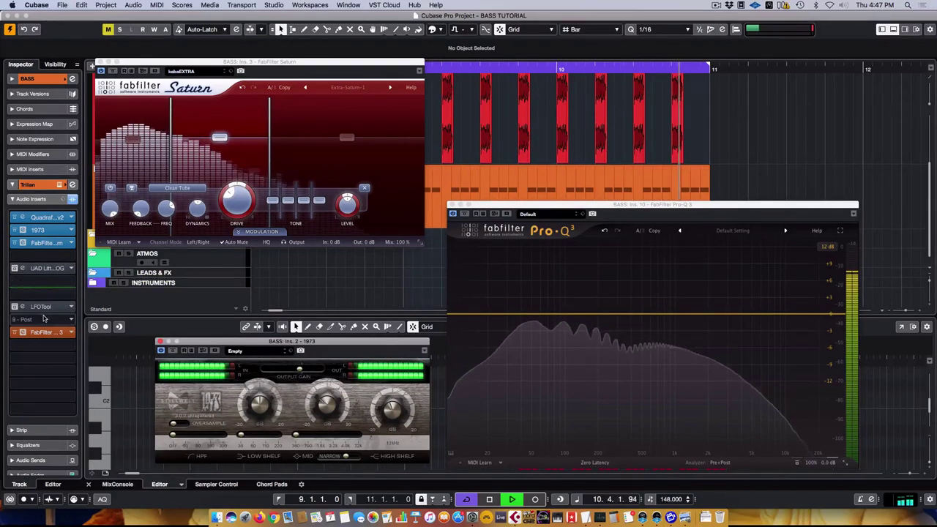
Move Pro-Q 3 to insert slot 6, above LFOTool, and set its processing mode to Linear Phase
{"action": "left_click_drag", "start_coordinate": [44, 331], "coordinate": [33, 287]}
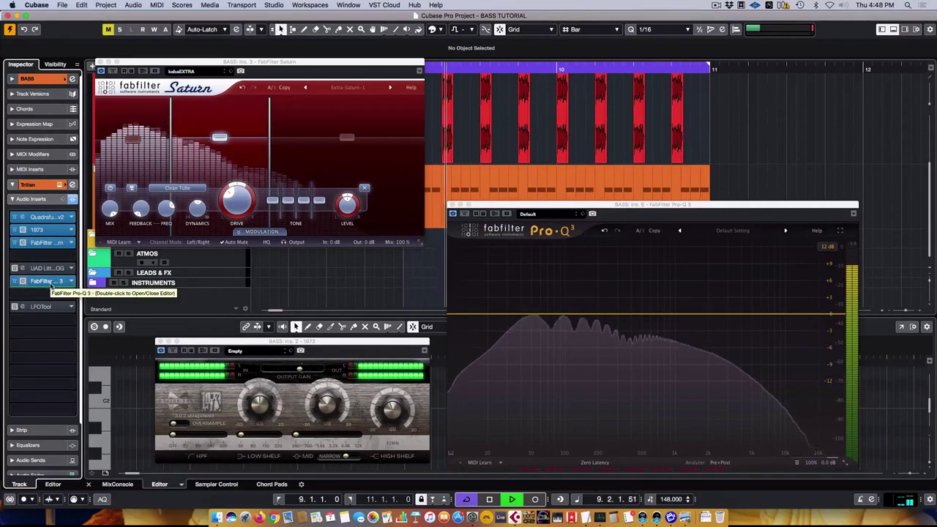
{"action": "left_click", "coordinate": [612, 208]}
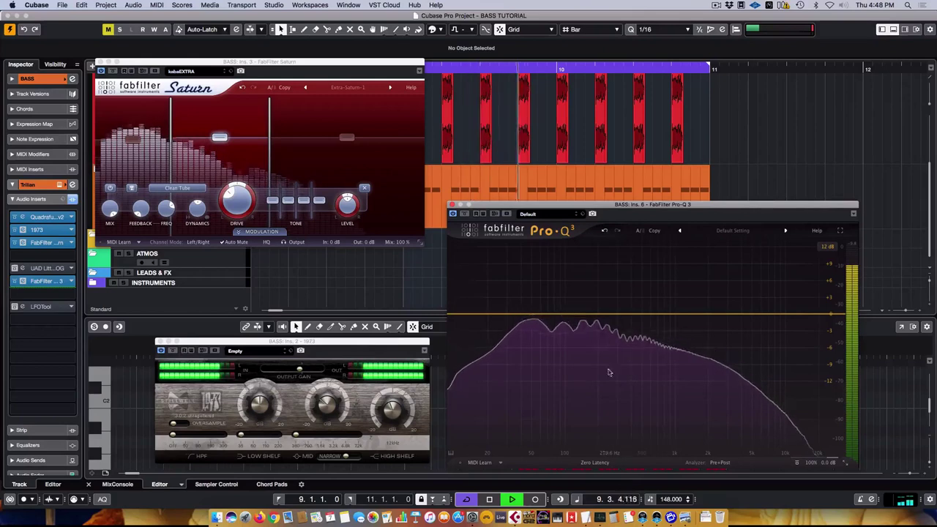
{"action": "left_click", "coordinate": [588, 464]}
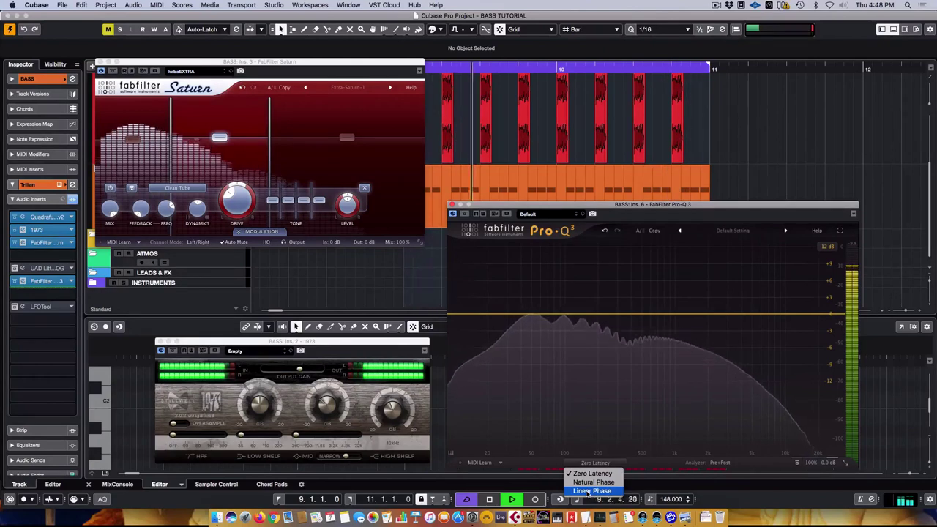
{"action": "left_click", "coordinate": [590, 491]}
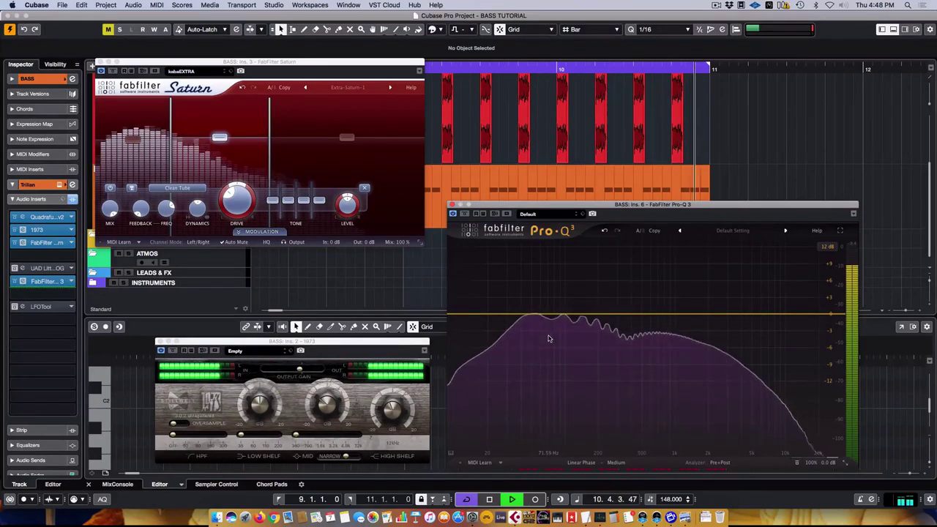
Add a 48 dB/oct low cut at about 33 Hz in Pro-Q 3, with the 1973 window moved aside
{"action": "left_click_drag", "start_coordinate": [411, 345], "coordinate": [396, 346]}
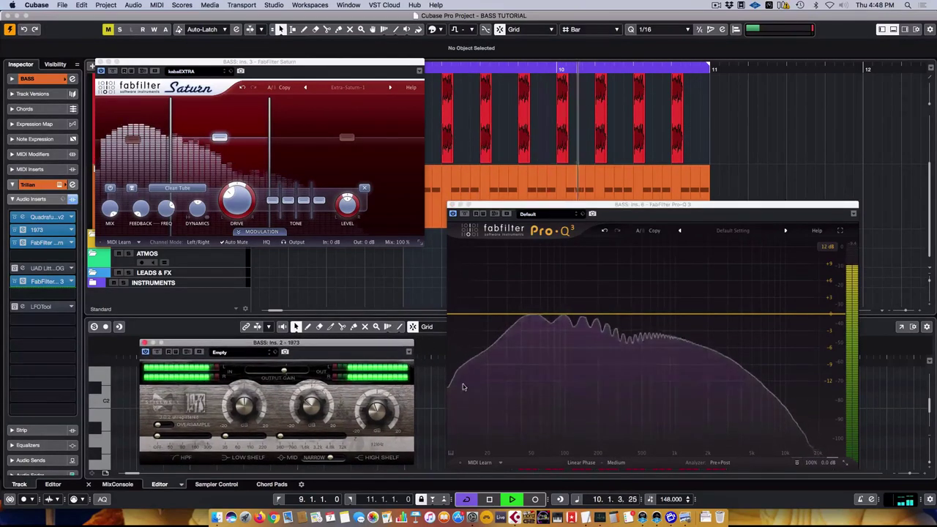
{"action": "double_click", "coordinate": [454, 315]}
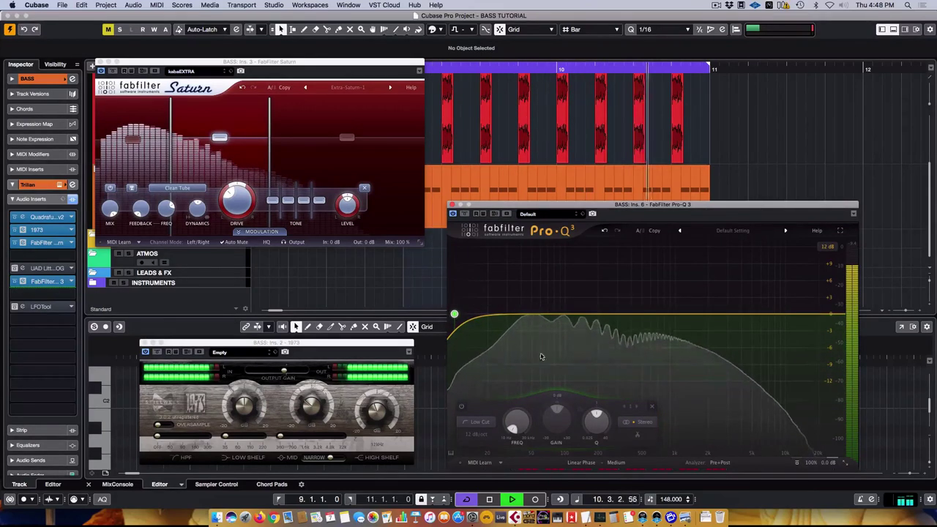
{"action": "left_click_drag", "start_coordinate": [454, 315], "coordinate": [502, 308]}
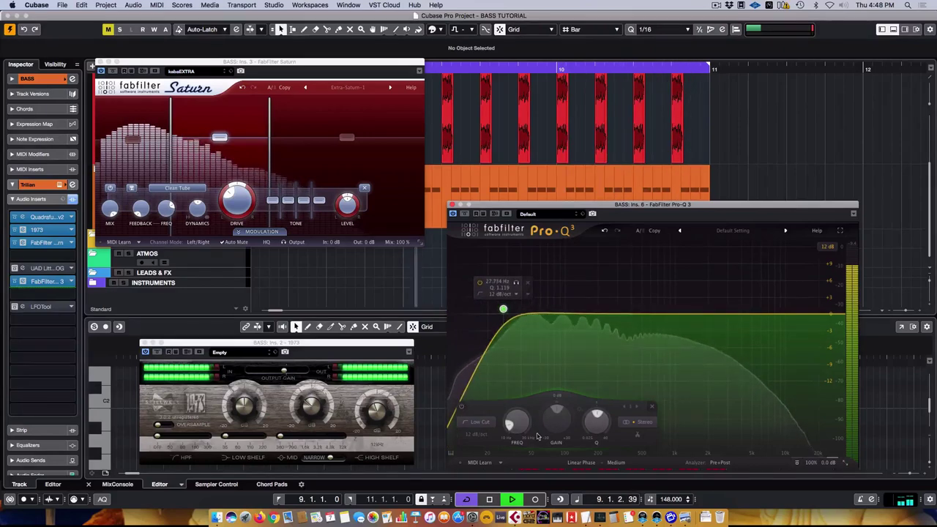
{"action": "left_click", "coordinate": [475, 434]}
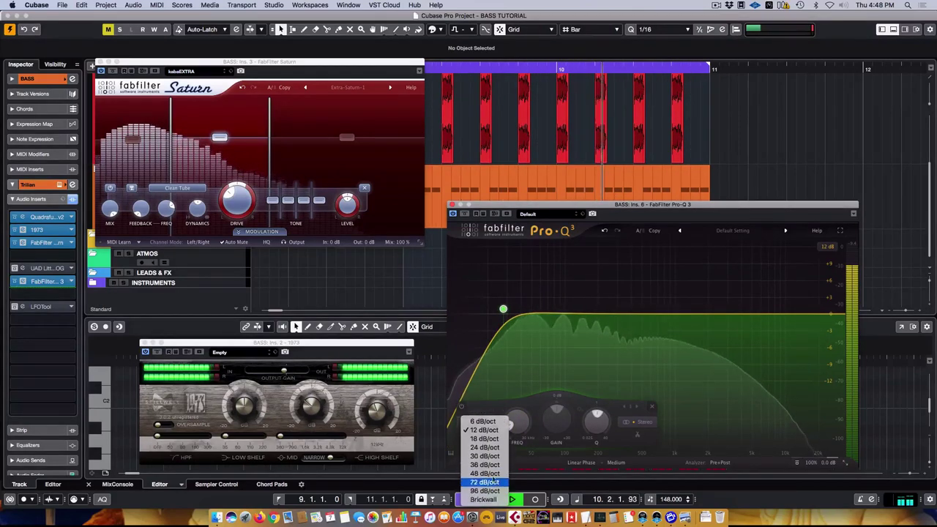
{"action": "left_click", "coordinate": [483, 473]}
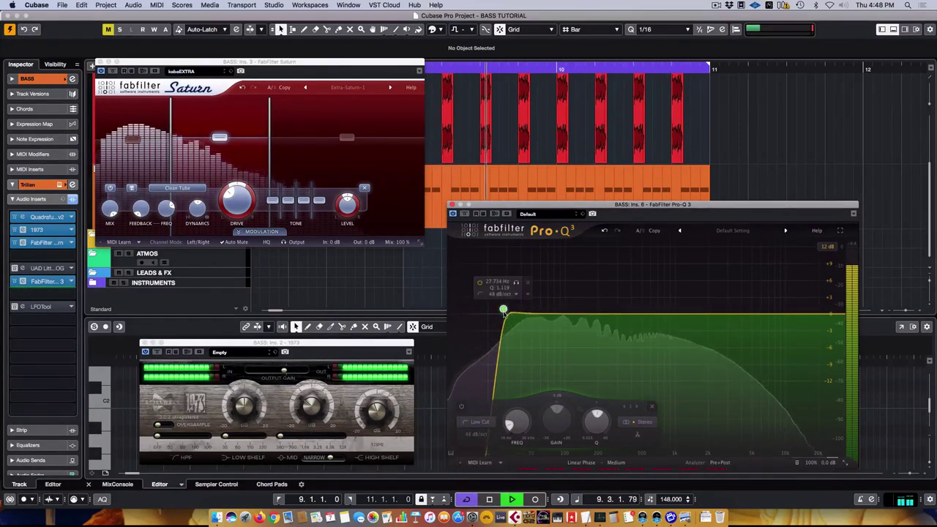
{"action": "left_click_drag", "start_coordinate": [504, 316], "coordinate": [512, 314]}
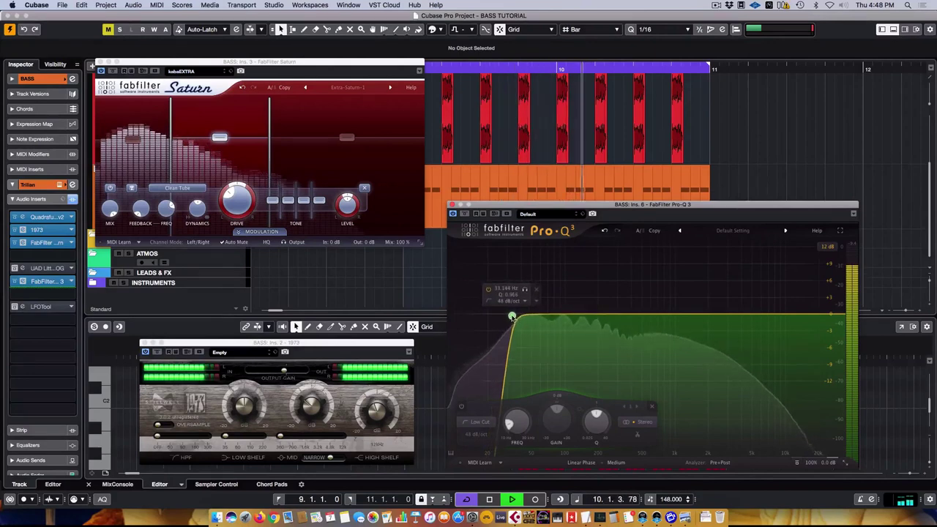
Switch Pro-Q 3 to Zero Latency and compare the bass with the low cut bypassed and active
{"action": "left_click", "coordinate": [582, 462]}
{"action": "left_click", "coordinate": [590, 474]}
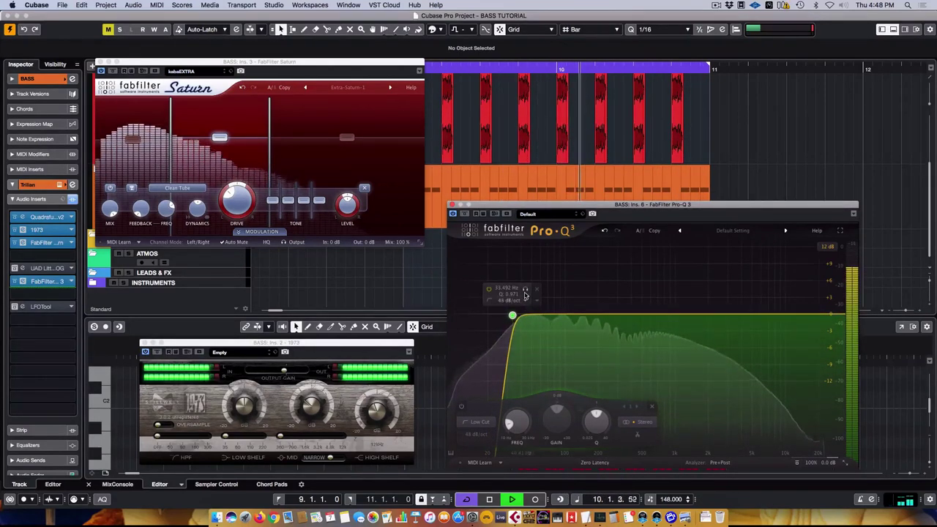
{"action": "left_click", "coordinate": [461, 407]}
{"action": "left_click", "coordinate": [461, 407]}
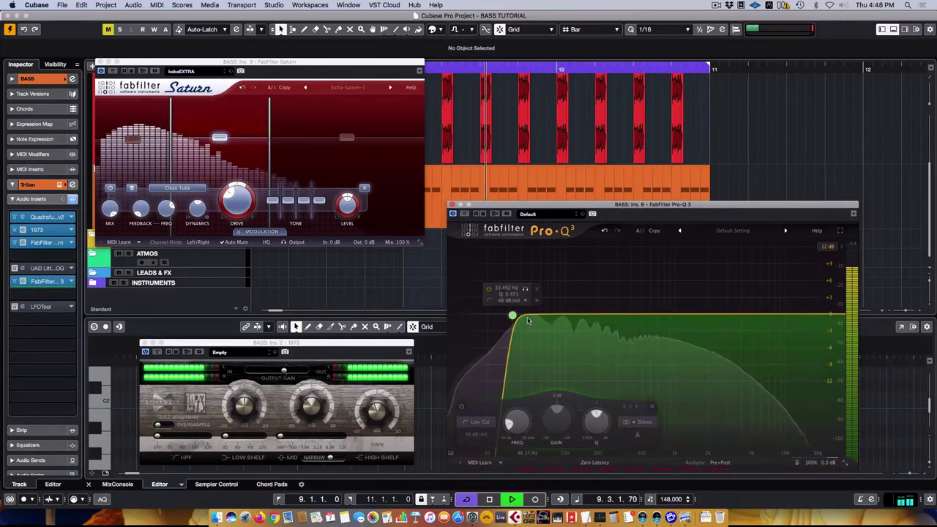
{"action": "left_click", "coordinate": [461, 407]}
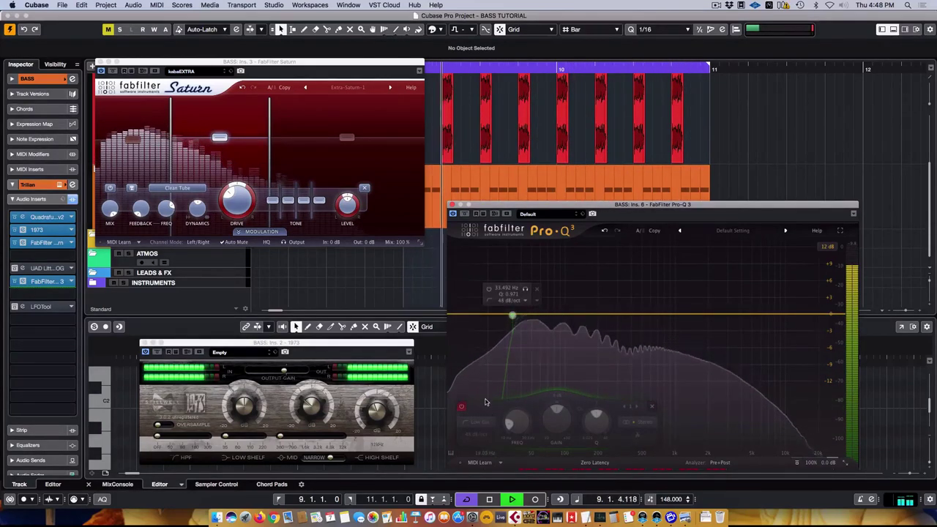
{"action": "left_click", "coordinate": [461, 407]}
Return Pro-Q 3 to Linear Phase and compare the low cut bypassed and active in that mode
{"action": "left_click", "coordinate": [594, 463]}
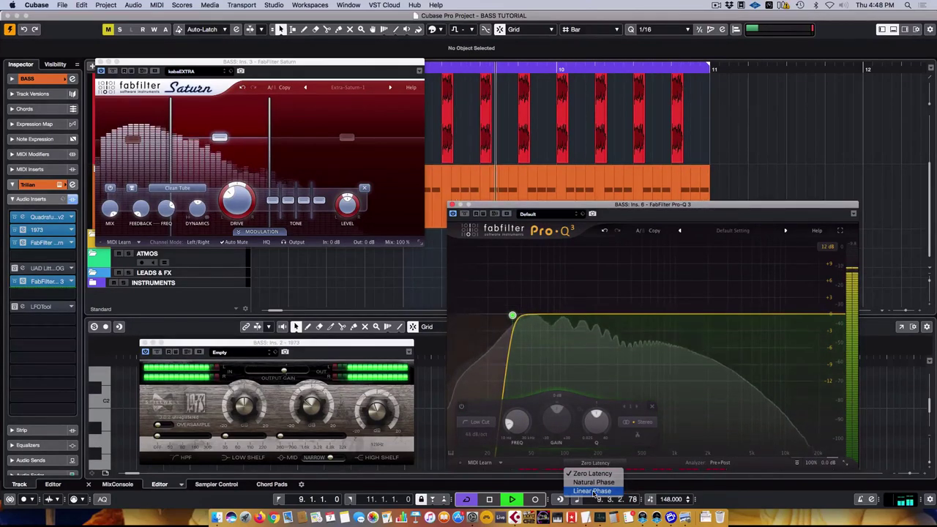
{"action": "left_click", "coordinate": [592, 491]}
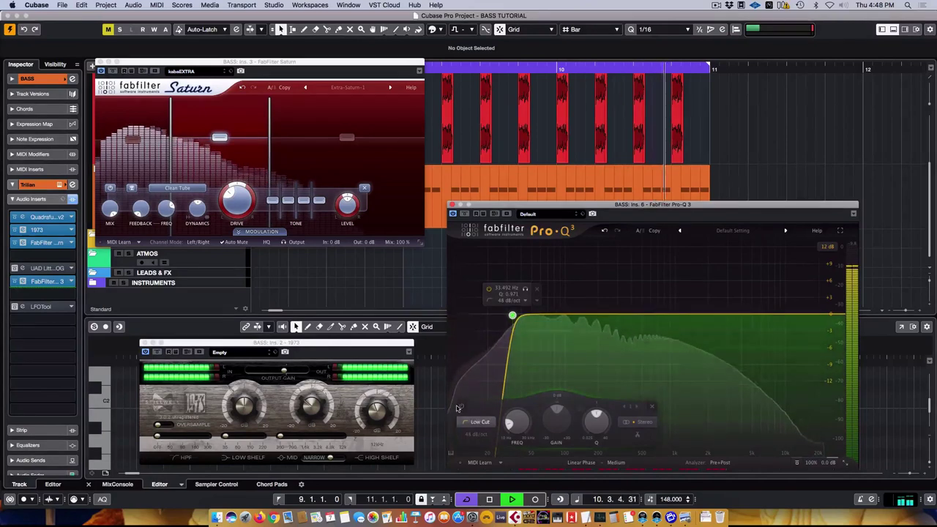
{"action": "left_click", "coordinate": [461, 407]}
{"action": "left_click", "coordinate": [461, 407]}
{"action": "left_click", "coordinate": [461, 407]}
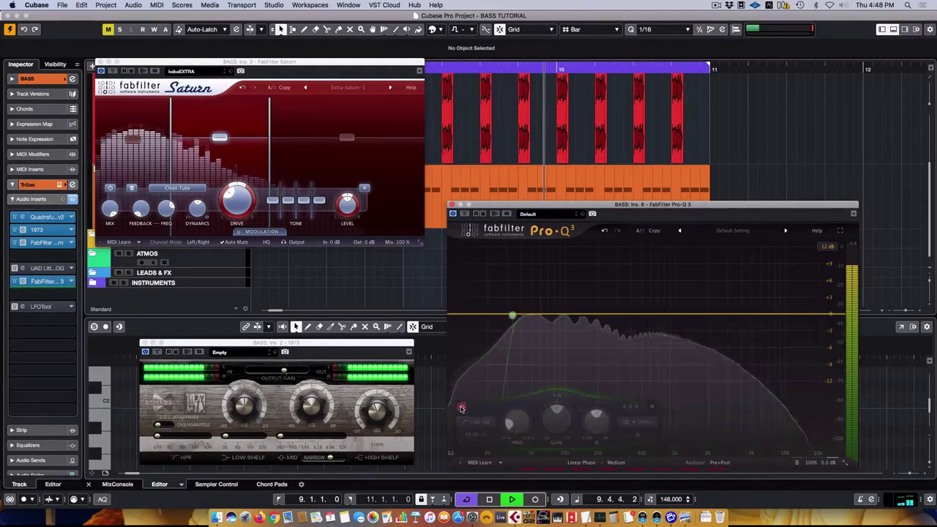
{"action": "left_click", "coordinate": [461, 407]}
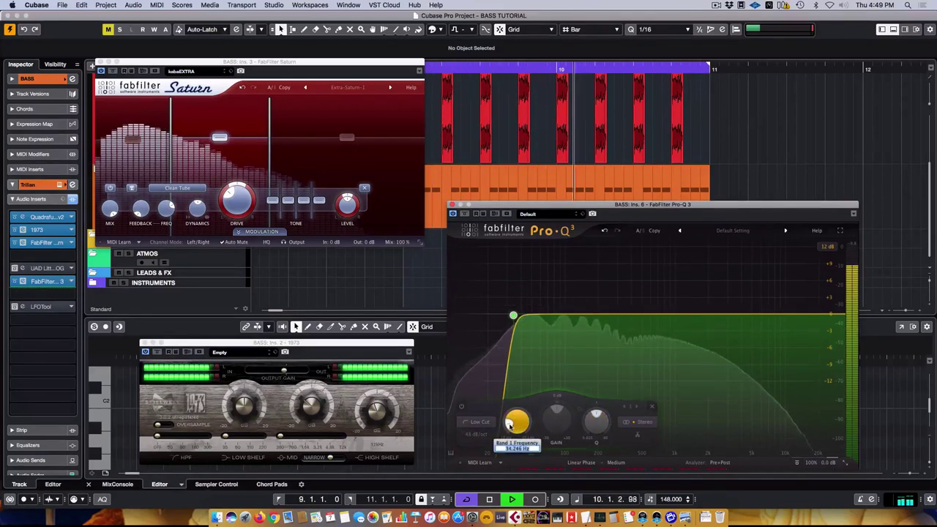
Set the low cut to 27 Hz with a Q of 1 and compare the bass with it bypassed and active
{"action": "type", "text": "3"}
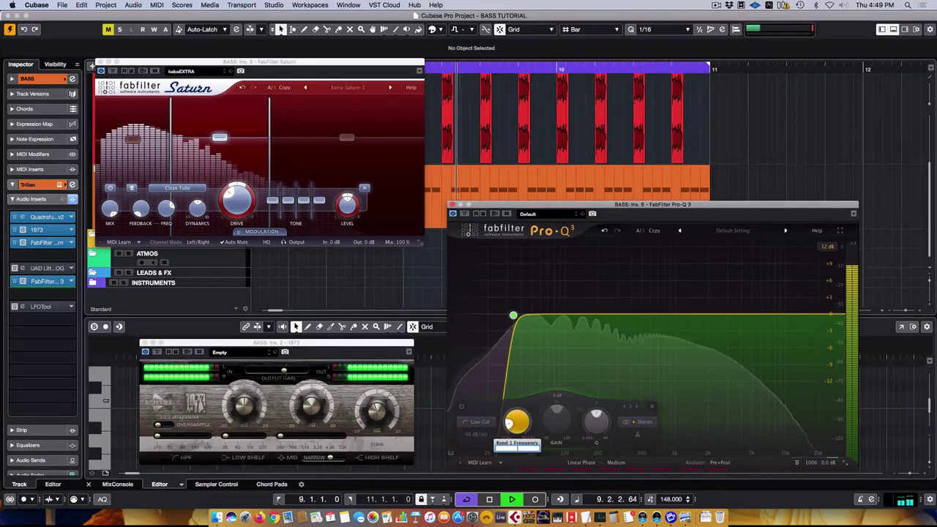
{"action": "key", "text": "Return"}
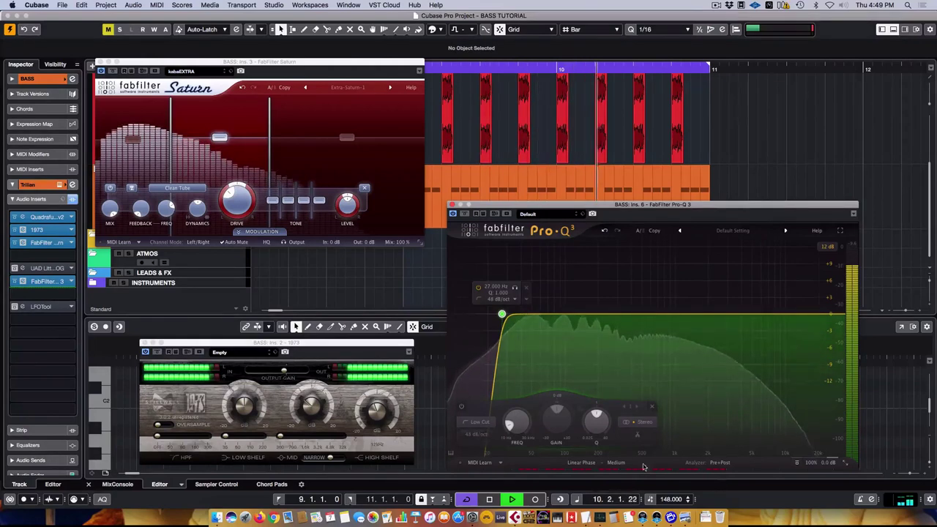
{"action": "left_click", "coordinate": [461, 407]}
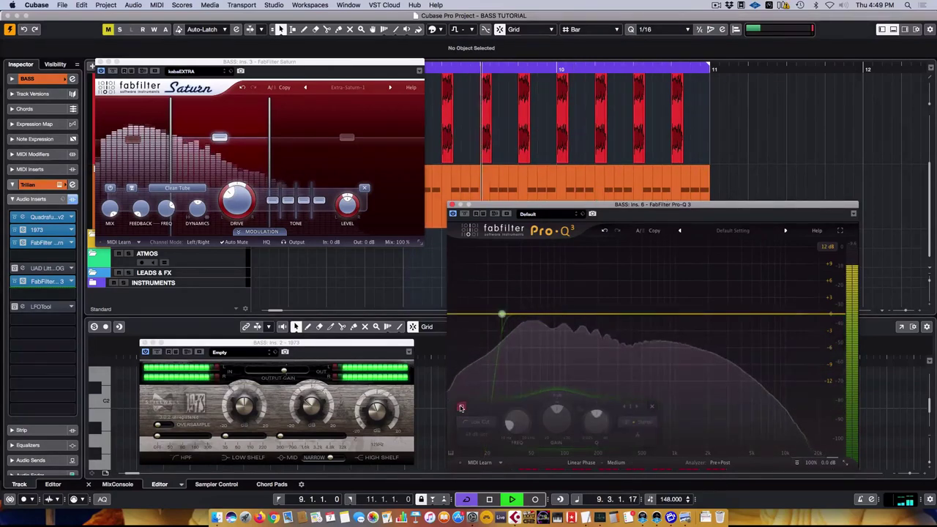
{"action": "left_click", "coordinate": [461, 407]}
{"action": "left_click", "coordinate": [461, 407]}
{"action": "left_click", "coordinate": [461, 407]}
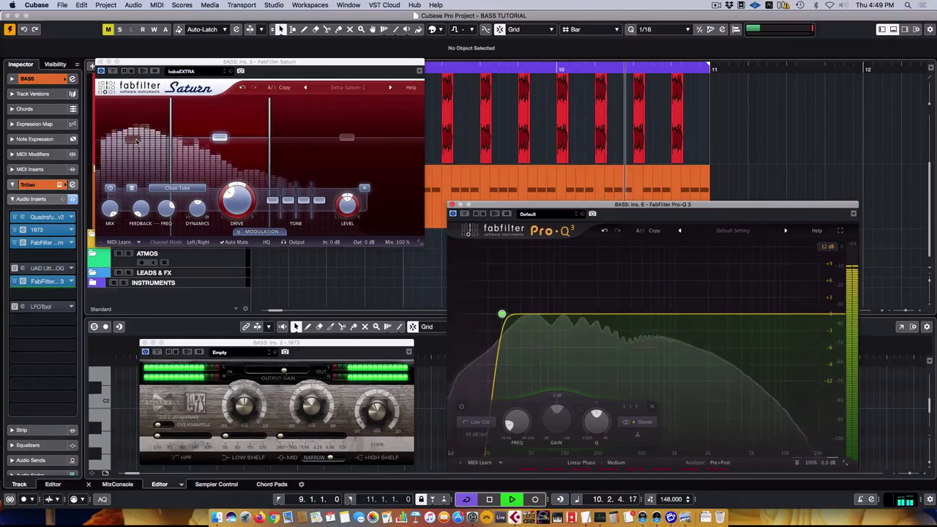
Try lowering Saturn's first band level while viewing the spectrum in Pro-Q 3, and raise it back
{"action": "left_click", "coordinate": [136, 150]}
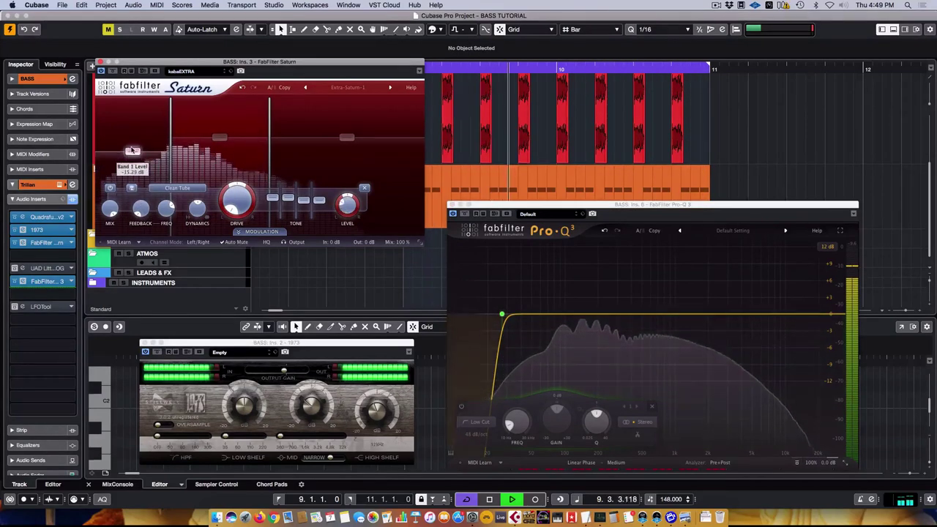
{"action": "left_click_drag", "start_coordinate": [133, 170], "coordinate": [134, 140]}
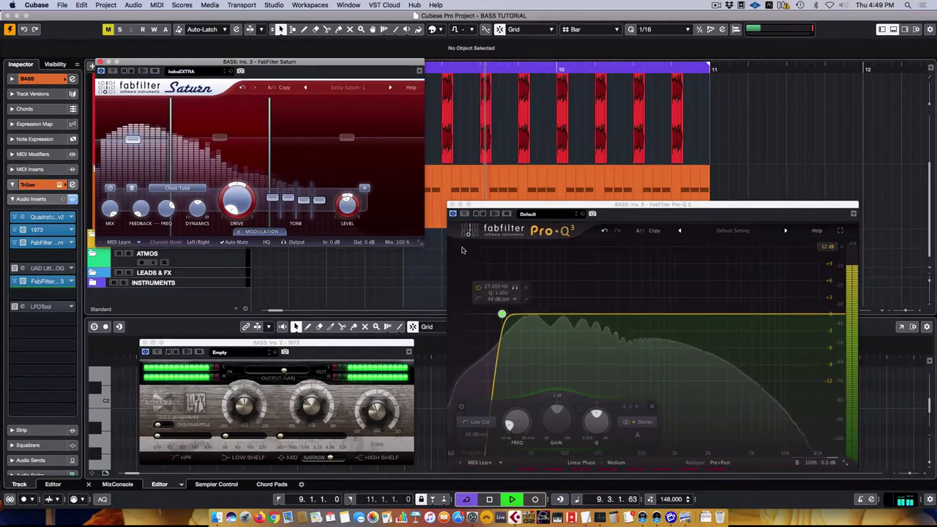
Add narrow bell cuts of about 1 dB in Pro-Q 3 near 100 Hz, 303 Hz and 1 kHz, with a Q of about 7
{"action": "left_click", "coordinate": [564, 316]}
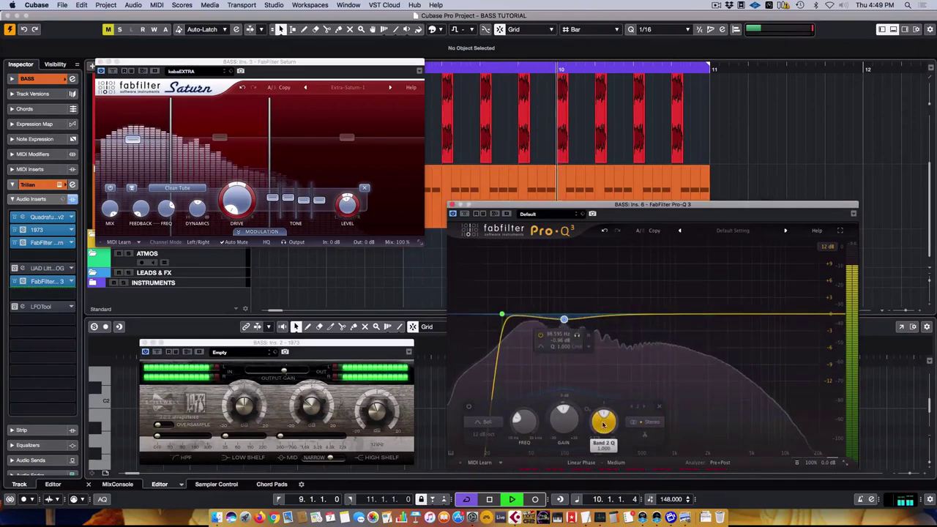
{"action": "left_click", "coordinate": [617, 319]}
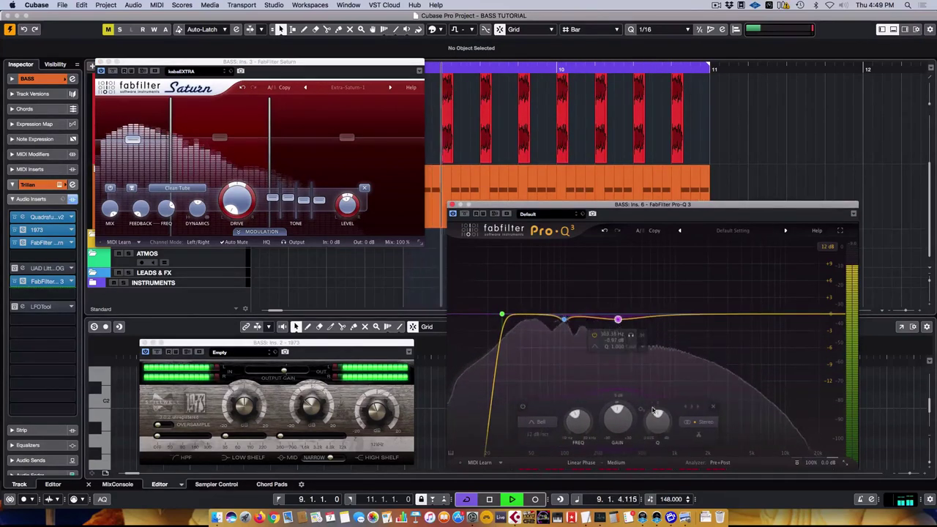
{"action": "scroll", "coordinate": [659, 419], "scroll_direction": "up", "scroll_amount": 6}
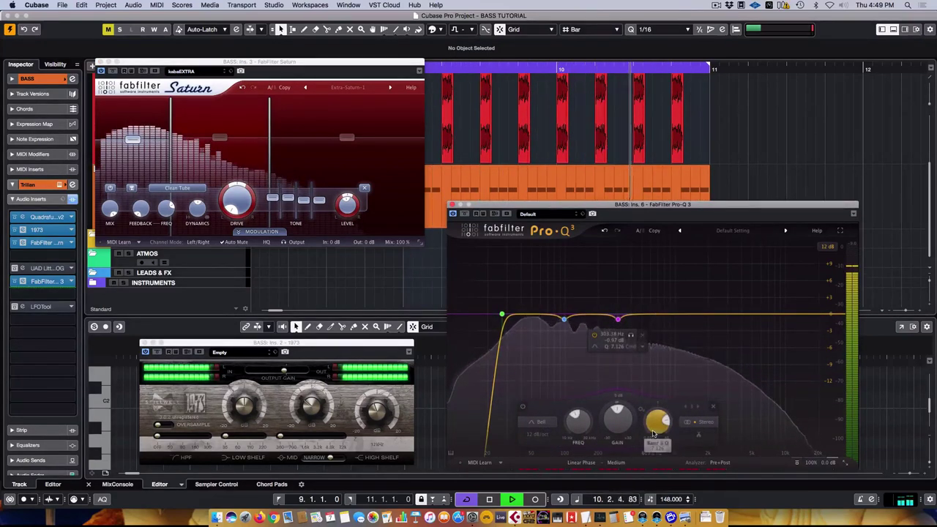
{"action": "left_click", "coordinate": [678, 320]}
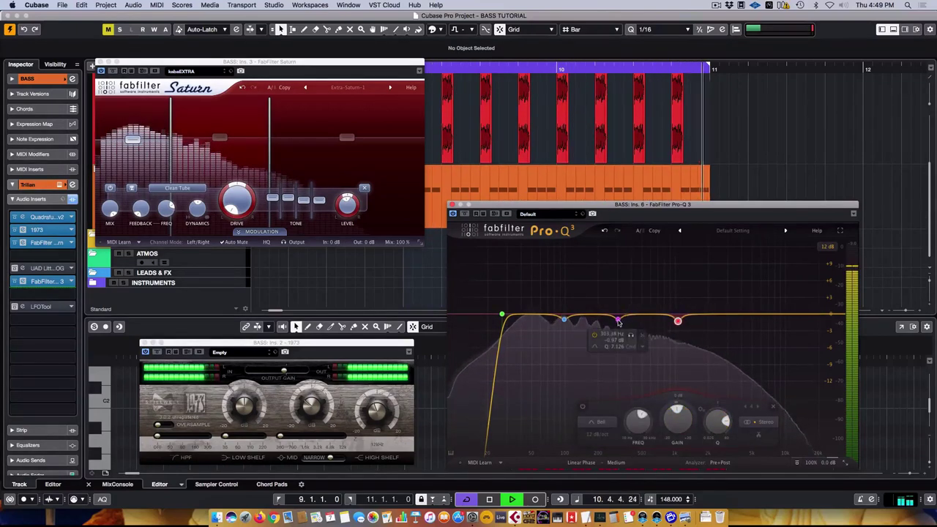
Delete the three narrow bell cuts in Pro-Q 3, keeping only the low cut, and examine the spectrum peaks
{"action": "left_click", "coordinate": [619, 321]}
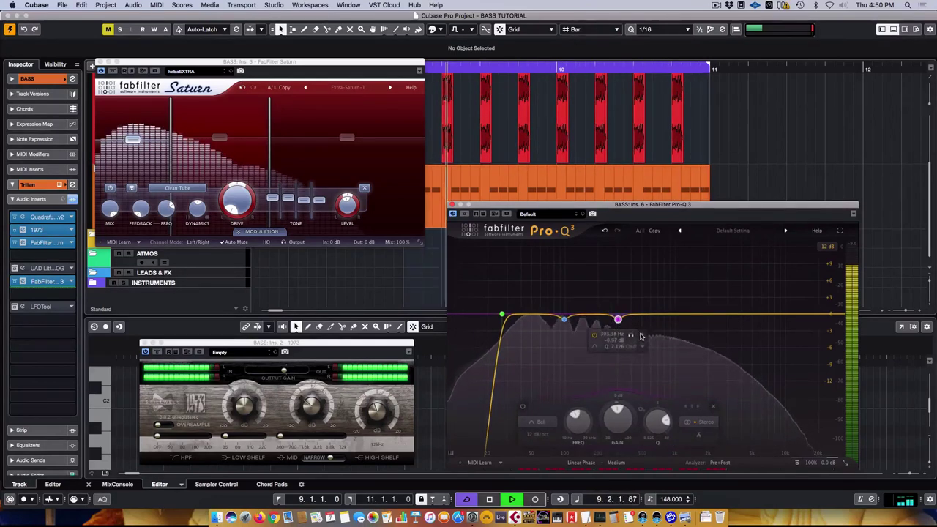
{"action": "left_click", "coordinate": [641, 336]}
{"action": "left_click", "coordinate": [591, 336]}
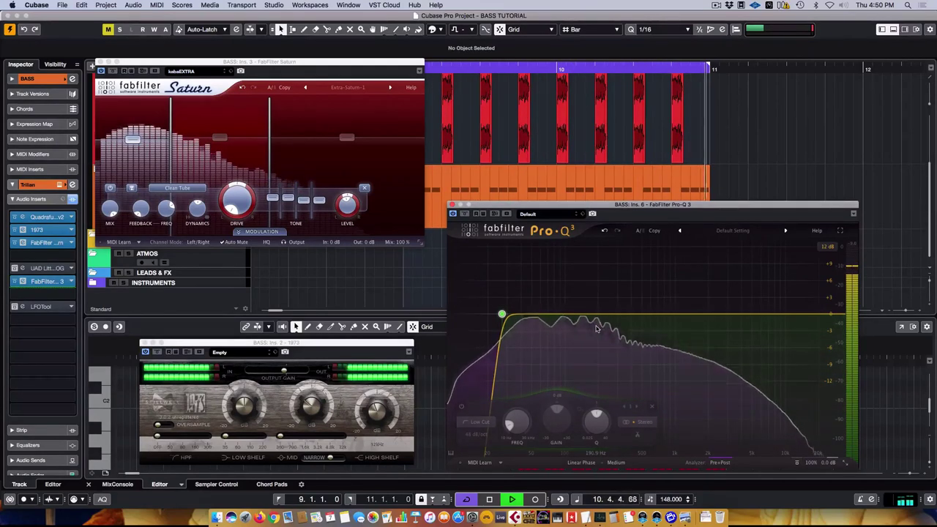
{"action": "mouse_move", "coordinate": [584, 326]}
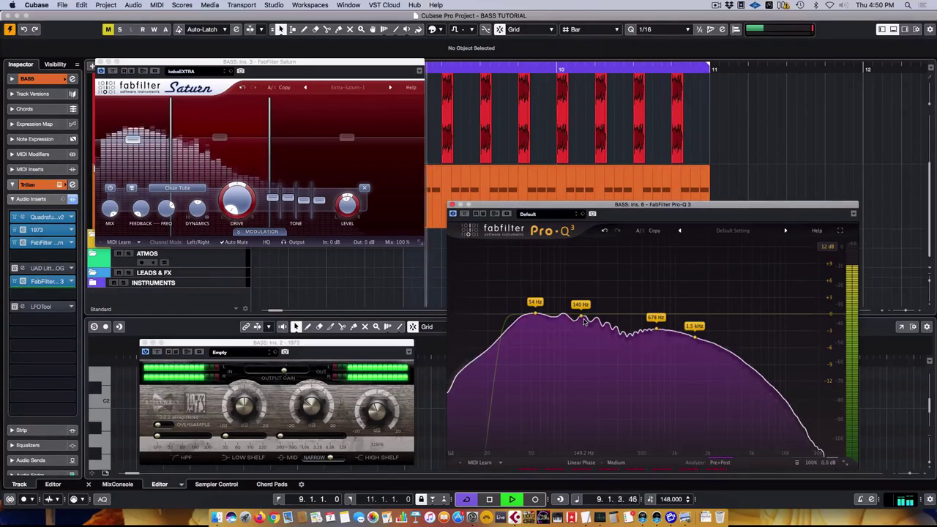
Compare the bass with Saturn bypassed and active, and reposition the Saturn window above the 1973 EQ
{"action": "left_click", "coordinate": [112, 71]}
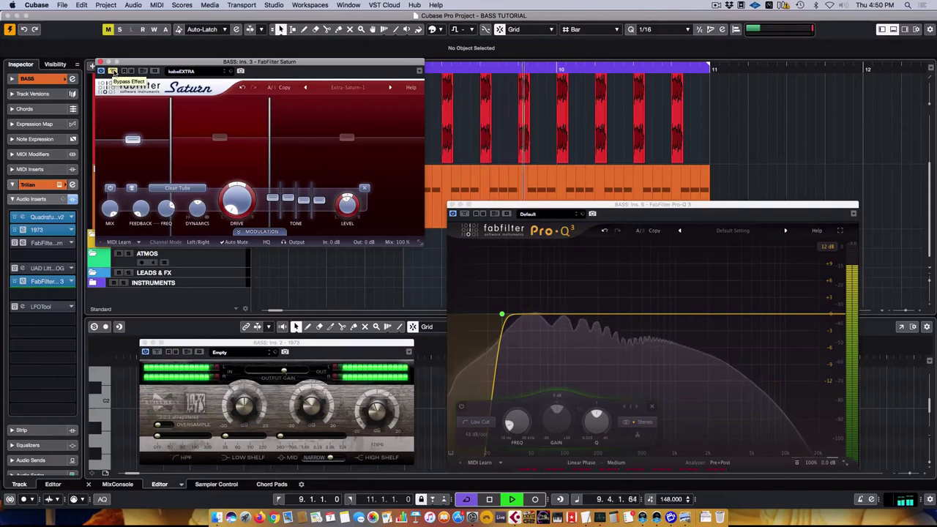
{"action": "left_click", "coordinate": [113, 71]}
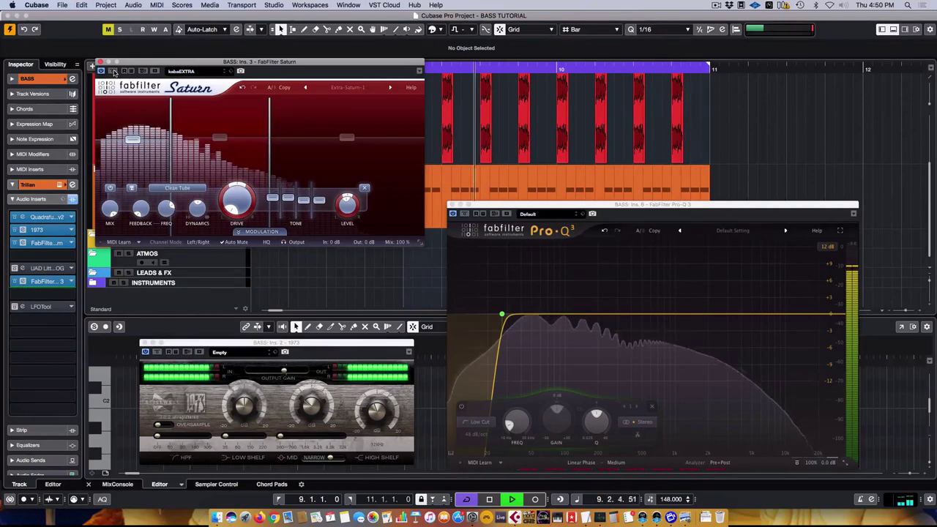
{"action": "left_click_drag", "start_coordinate": [255, 63], "coordinate": [270, 111]}
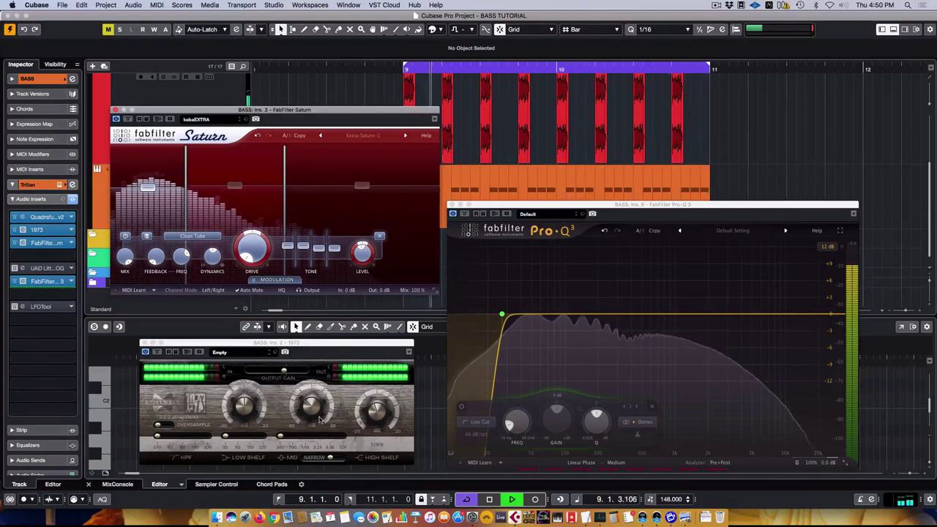
{"action": "left_click", "coordinate": [292, 367]}
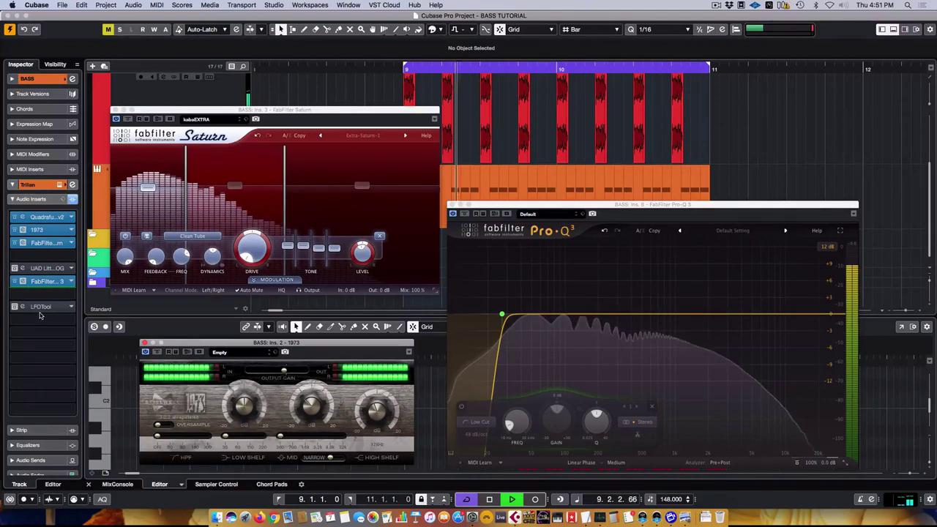
Open the UAD Little Labs VOG insert on the BASS track, turn off its bypass, and close its window
{"action": "left_click", "coordinate": [46, 269]}
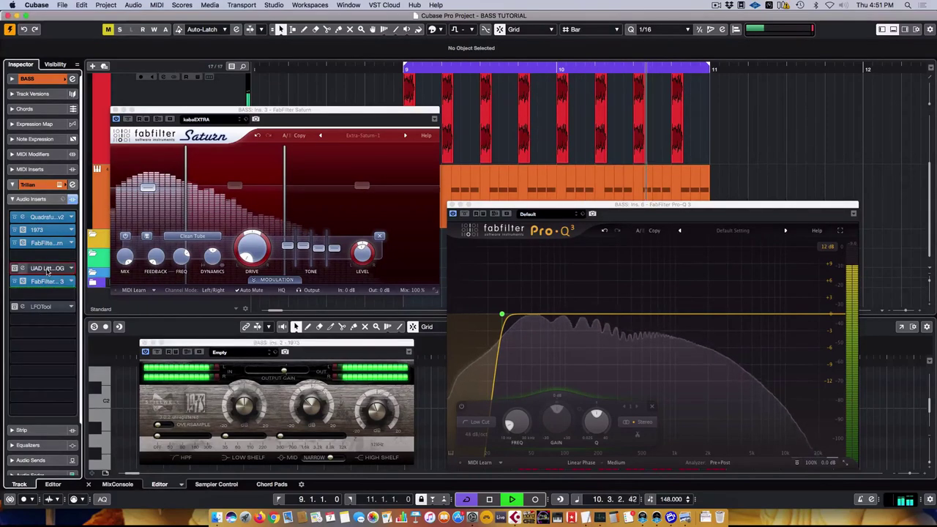
{"action": "left_click", "coordinate": [47, 269]}
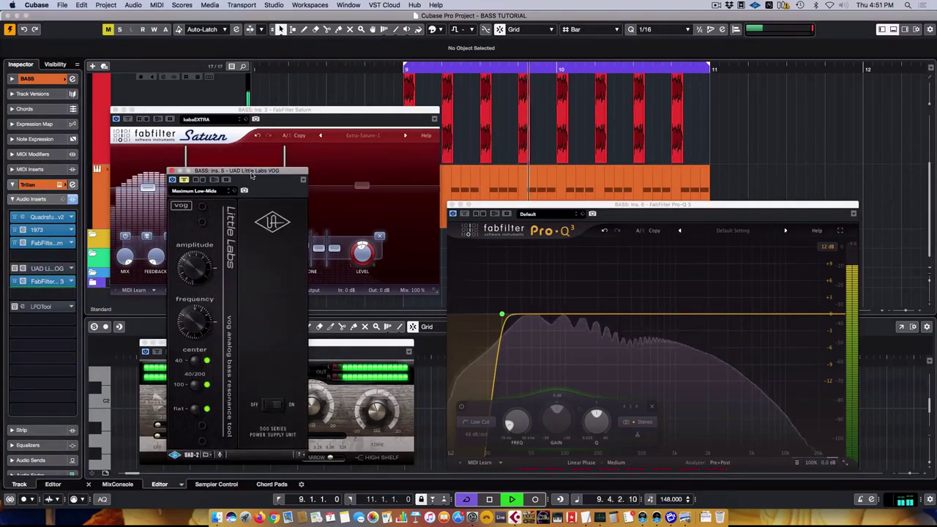
{"action": "left_click_drag", "start_coordinate": [251, 175], "coordinate": [729, 107]}
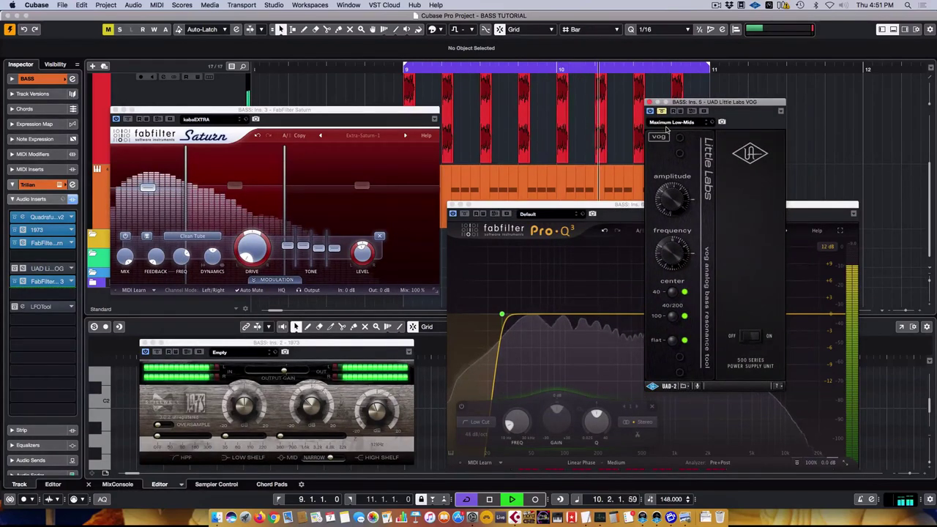
{"action": "left_click_drag", "start_coordinate": [683, 103], "coordinate": [669, 129]}
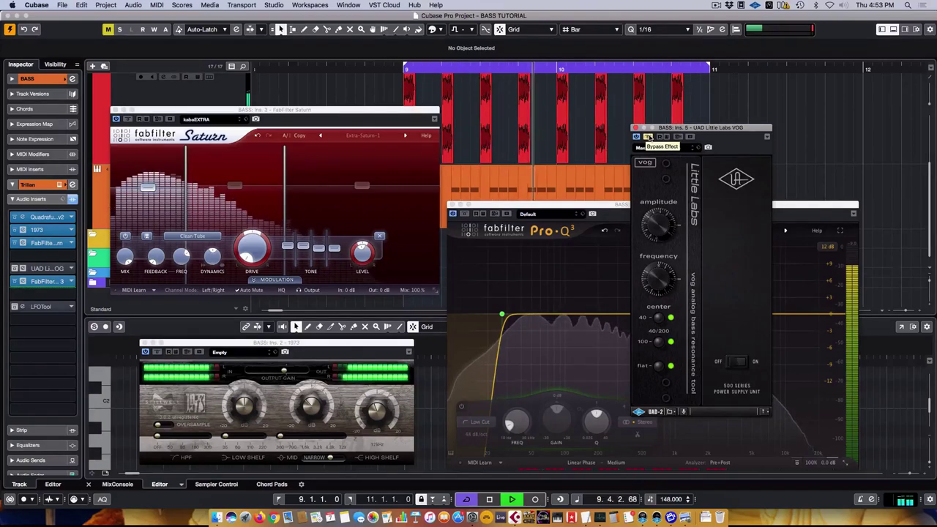
{"action": "left_click", "coordinate": [648, 137]}
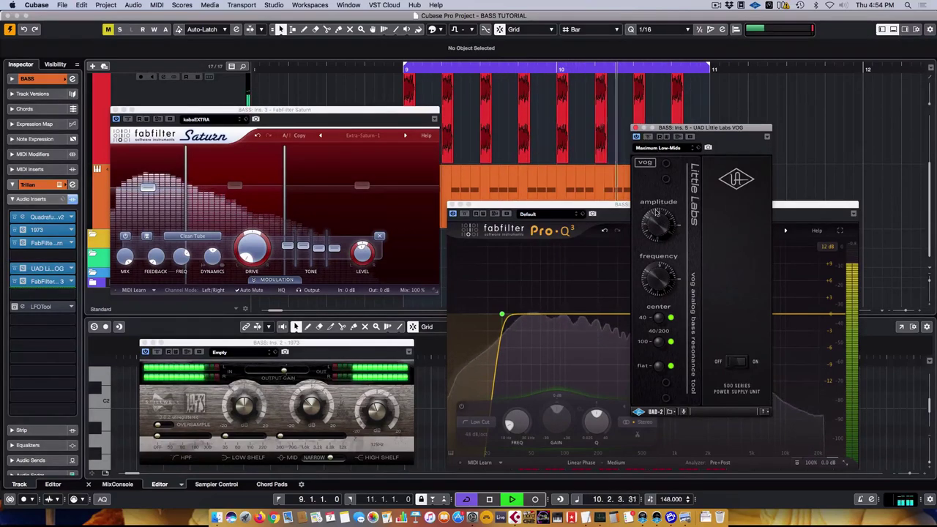
{"action": "left_click", "coordinate": [636, 127]}
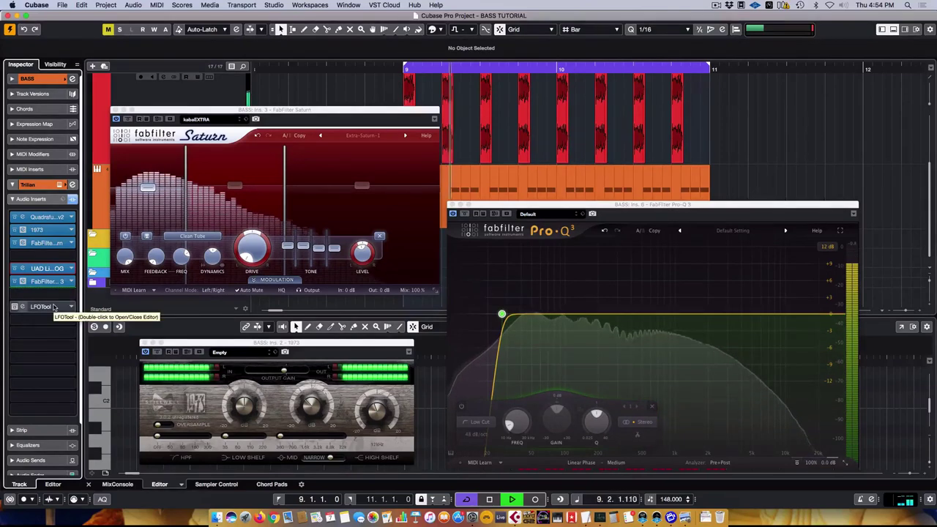
Select the BASS part in the arrangement and close the Pro-Q 3, Saturn and 1973 windows
{"action": "left_click", "coordinate": [448, 195]}
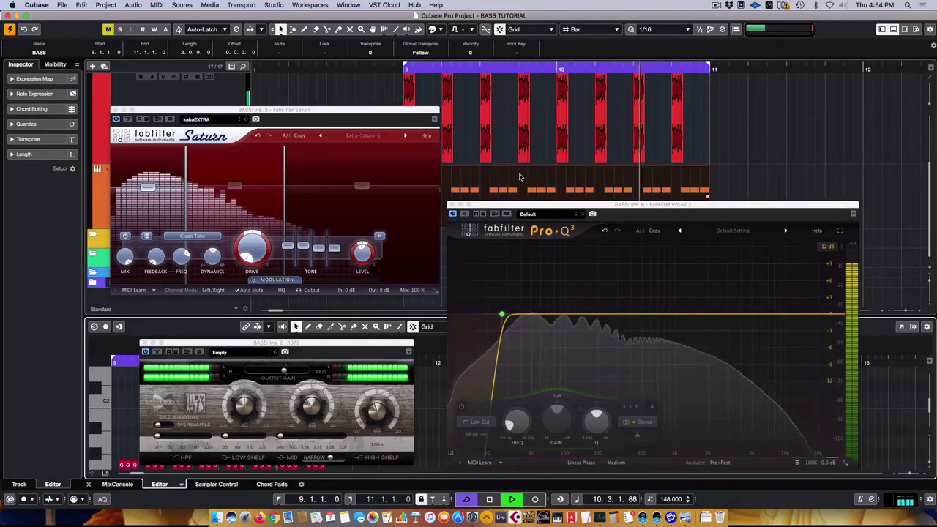
{"action": "left_click", "coordinate": [450, 205]}
{"action": "left_click", "coordinate": [110, 108]}
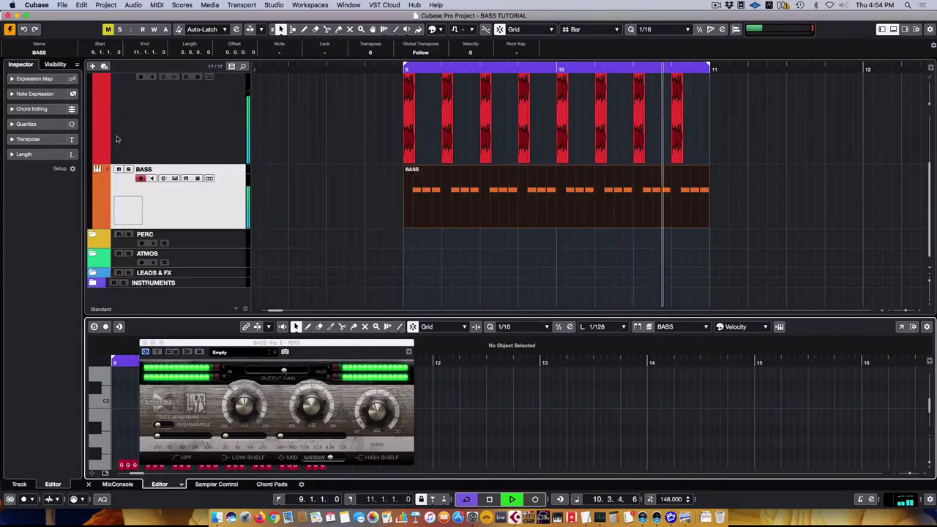
{"action": "left_click", "coordinate": [143, 343]}
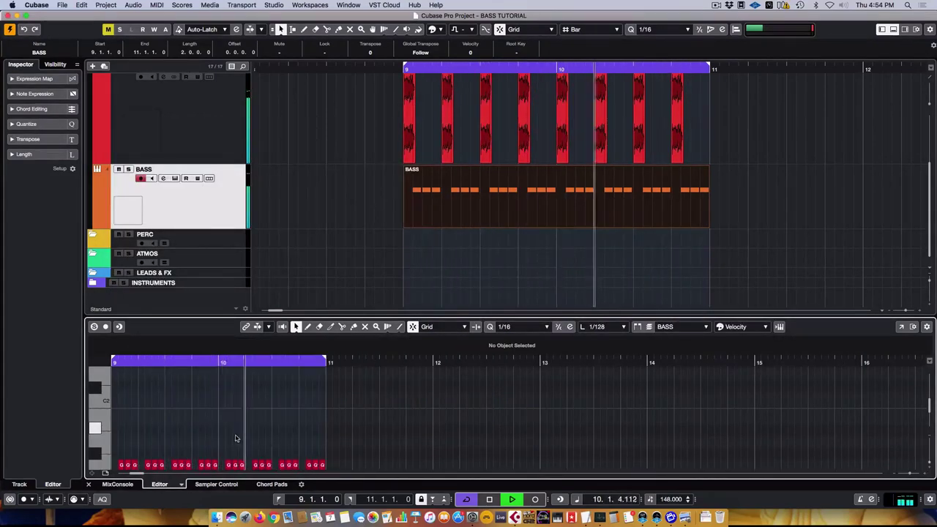
Show the velocity lane beneath the BASS part's G1 notes in the key editor and stop playback
{"action": "scroll", "coordinate": [293, 435], "scroll_direction": "up", "scroll_amount": 4}
{"action": "scroll", "coordinate": [418, 429], "scroll_direction": "down", "scroll_amount": 1}
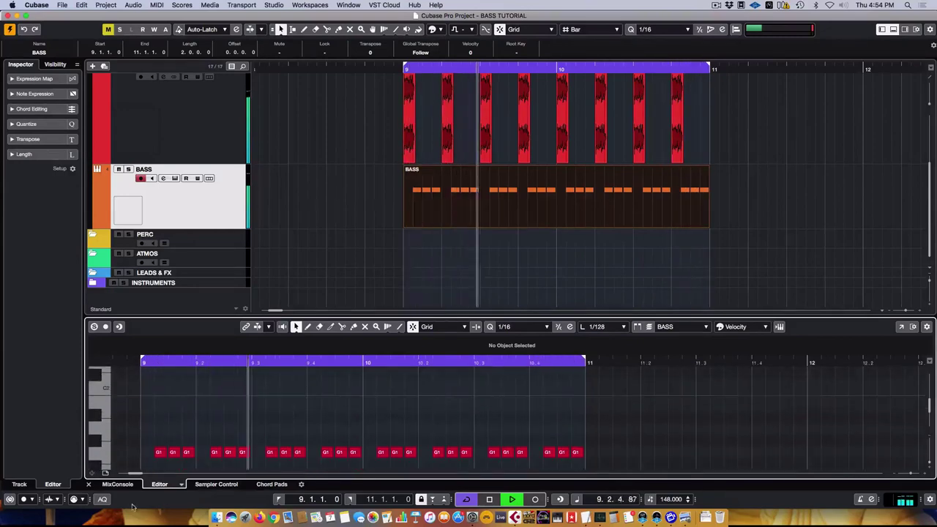
{"action": "left_click", "coordinate": [92, 472]}
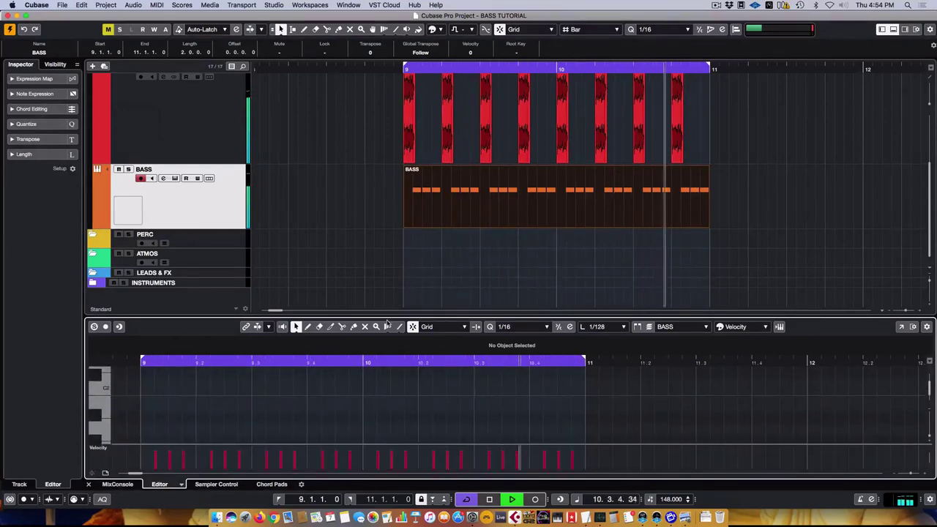
{"action": "left_click_drag", "start_coordinate": [390, 316], "coordinate": [390, 241]}
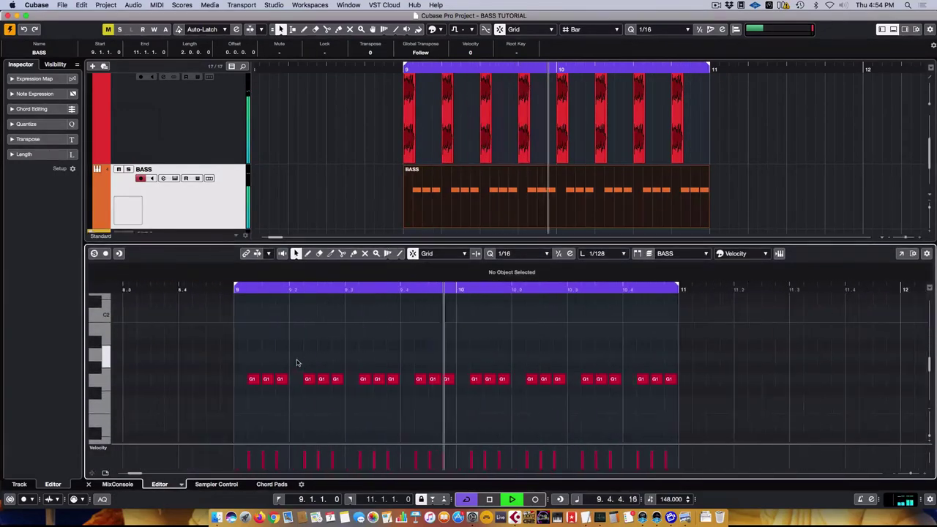
{"action": "key", "text": "space"}
{"action": "left_click", "coordinate": [223, 246]}
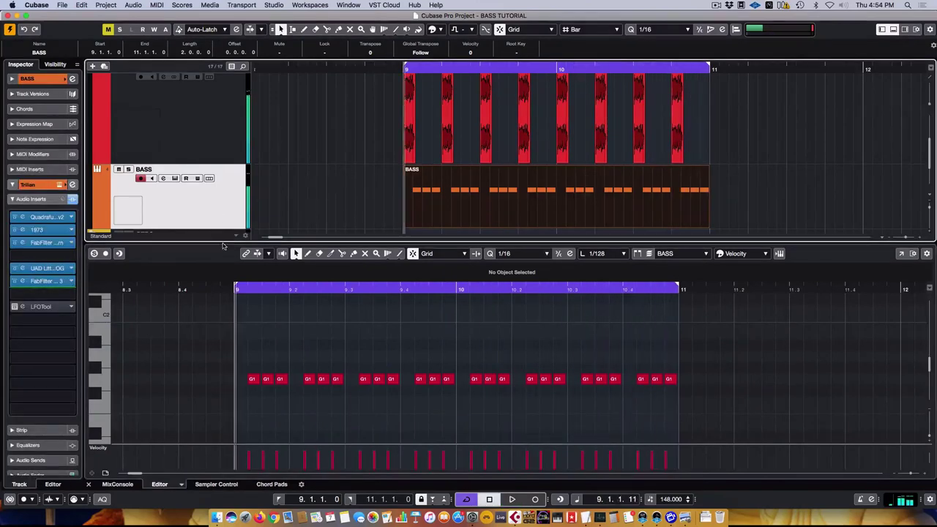
{"action": "left_click_drag", "start_coordinate": [217, 247], "coordinate": [232, 380]}
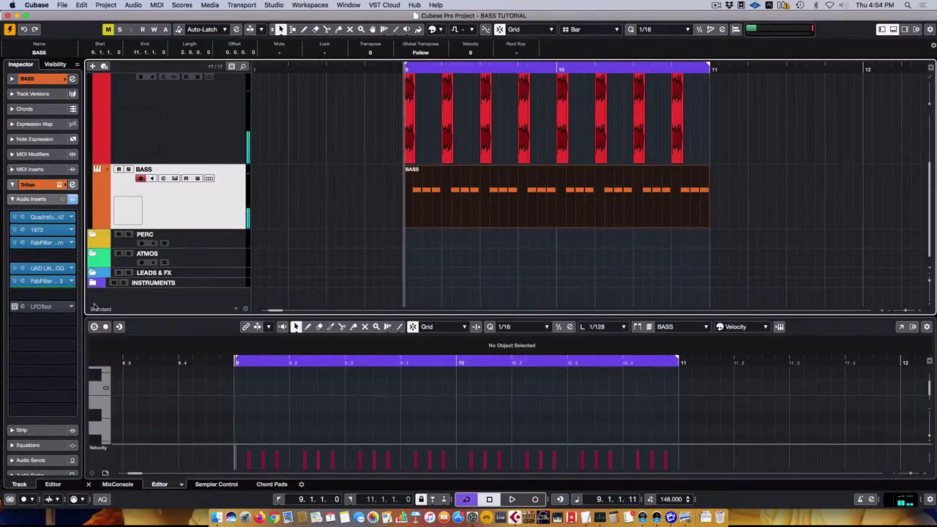
Try s(M)exoscope after LFOTool on the BASS track while playing the loop, and remove it from the inserts
{"action": "left_click", "coordinate": [44, 294]}
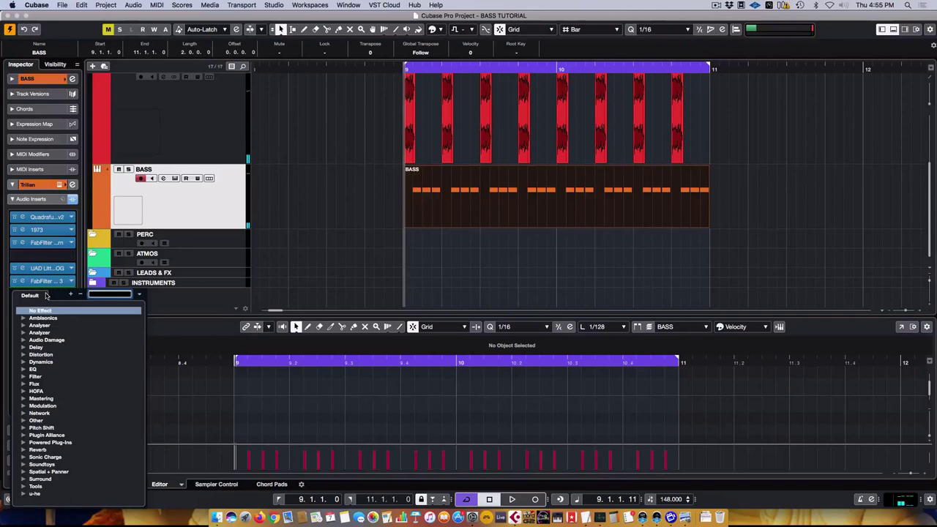
{"action": "type", "text": "smex"}
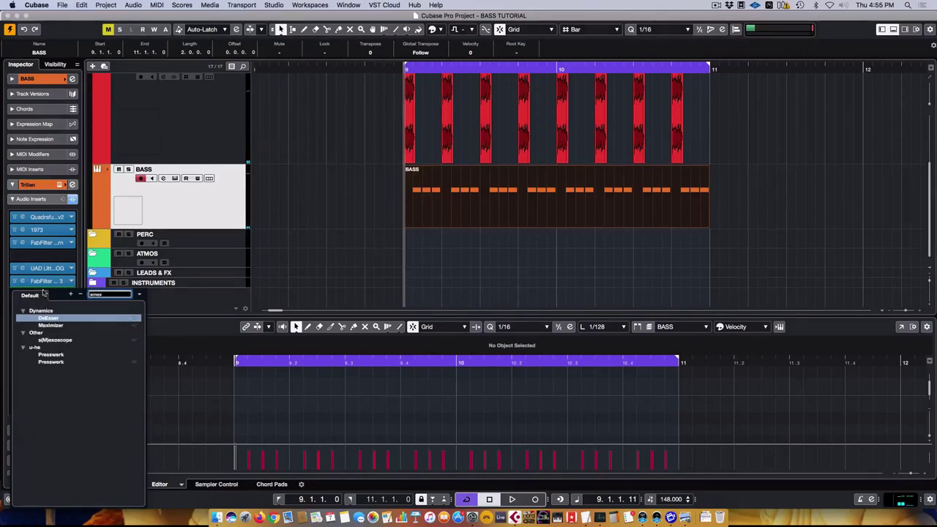
{"action": "left_click", "coordinate": [56, 340]}
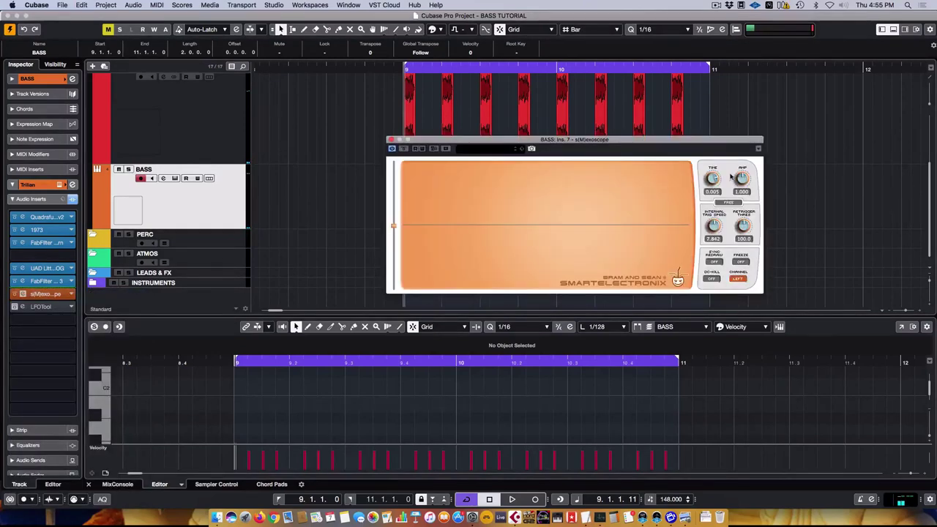
{"action": "left_click_drag", "start_coordinate": [52, 296], "coordinate": [70, 319]}
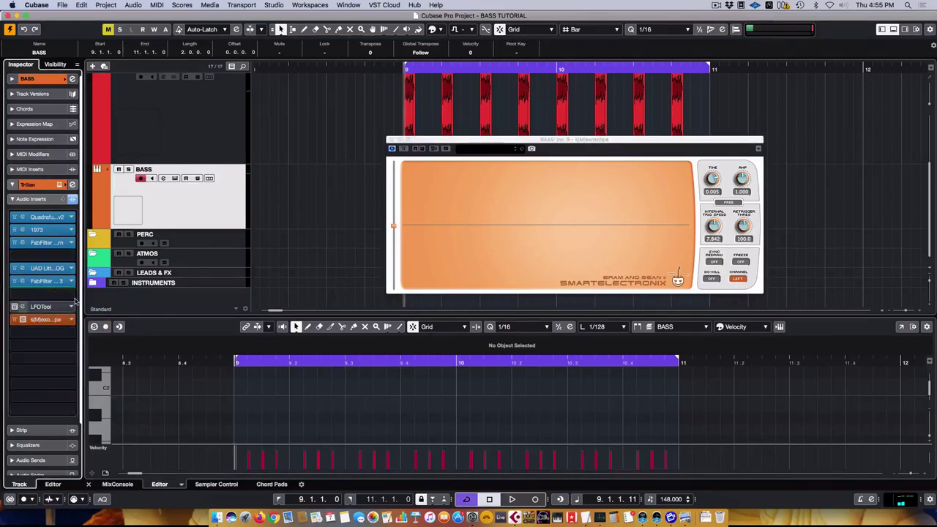
{"action": "key", "text": "space"}
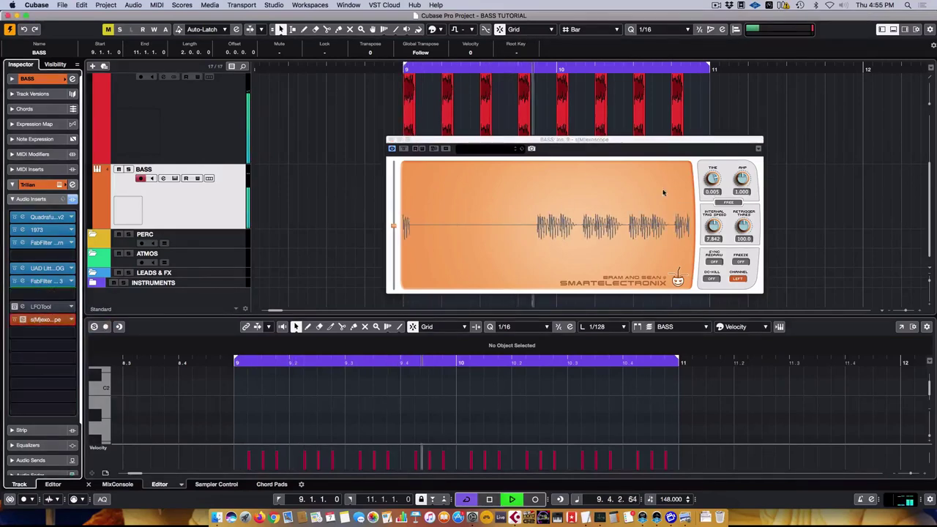
{"action": "left_click", "coordinate": [55, 320]}
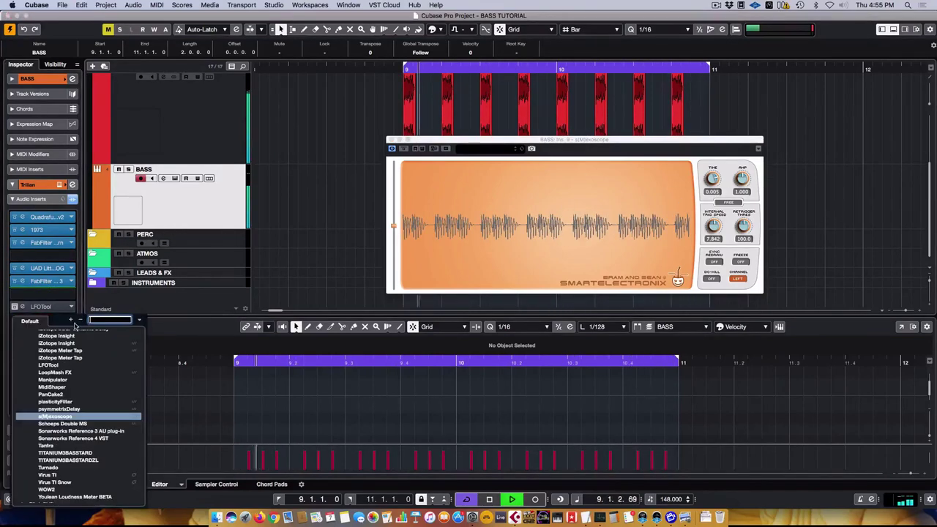
{"action": "key", "text": "Escape"}
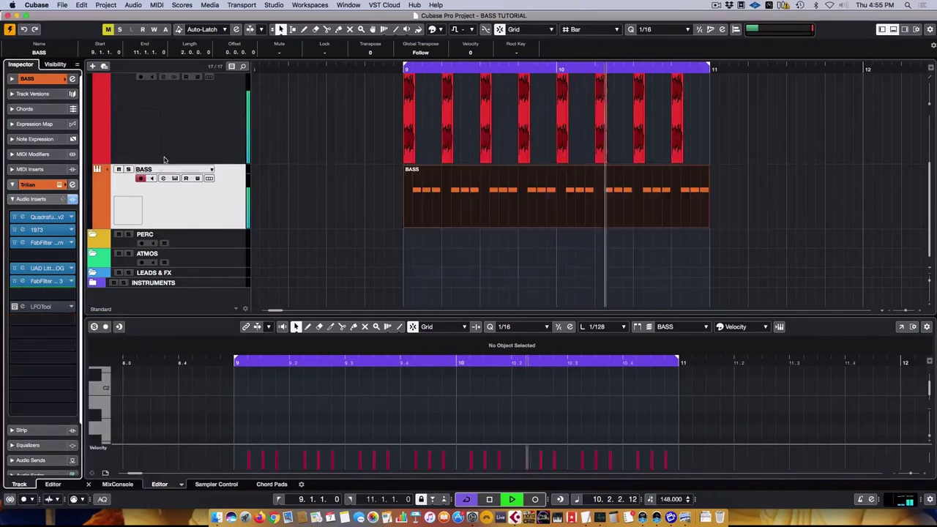
Insert s(M)exoscope in the fourth insert slot of the kikbass group, with its time at 0.002 and amp at 2.783
{"action": "scroll", "coordinate": [168, 155], "scroll_direction": "up", "scroll_amount": 5}
{"action": "left_click", "coordinate": [170, 164]}
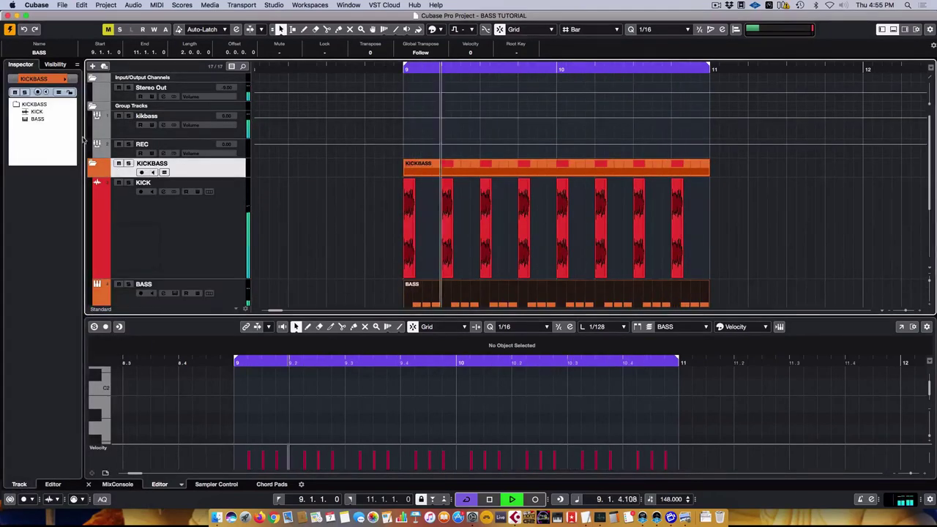
{"action": "double_click", "coordinate": [33, 78]}
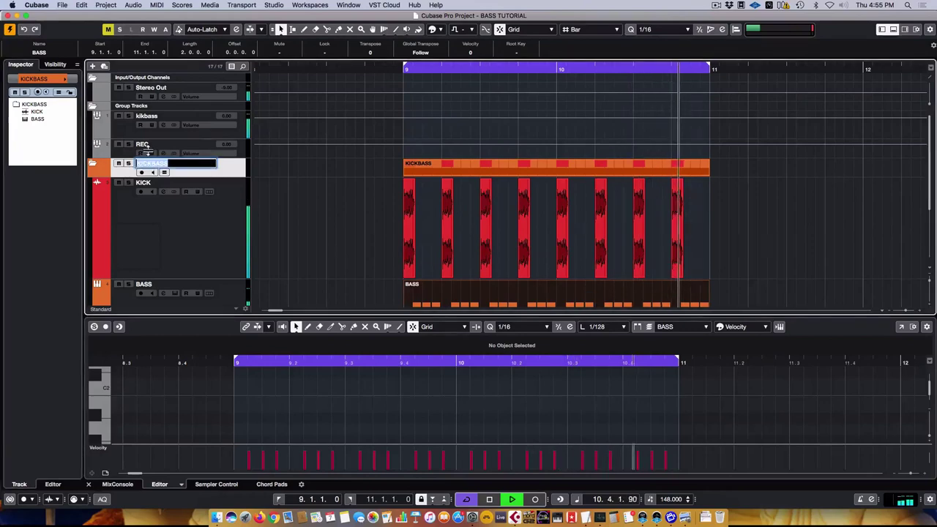
{"action": "key", "text": "Return"}
{"action": "key", "text": "Up"}
{"action": "key", "text": "Up"}
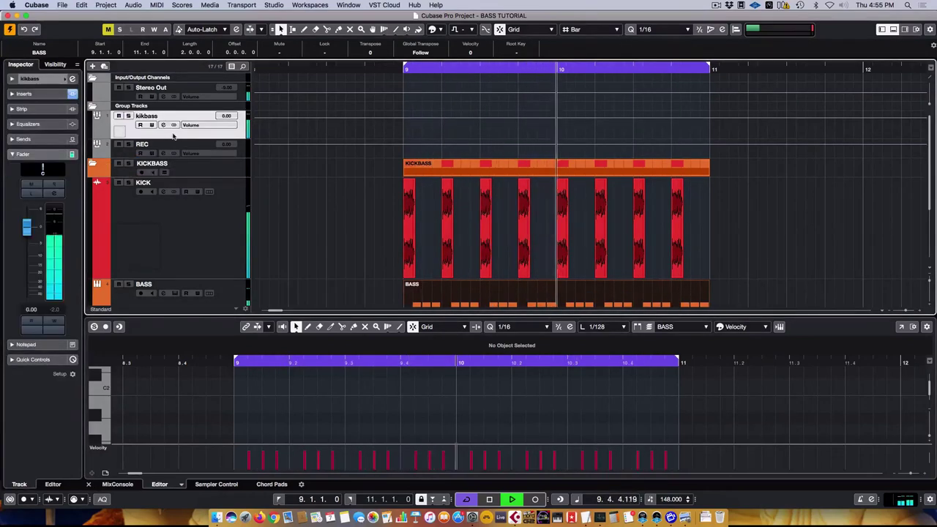
{"action": "left_click", "coordinate": [24, 93]}
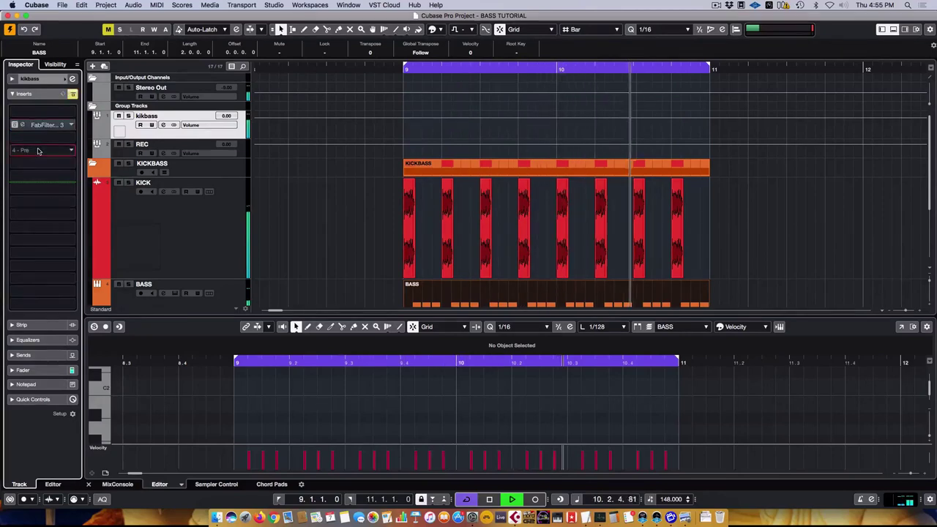
{"action": "left_click", "coordinate": [40, 147]}
{"action": "type", "text": "smax"}
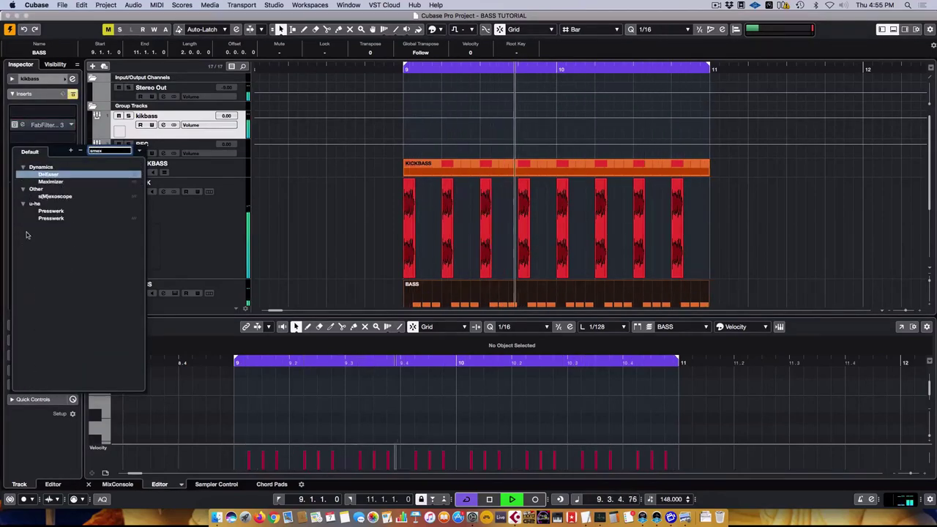
{"action": "left_click", "coordinate": [66, 198]}
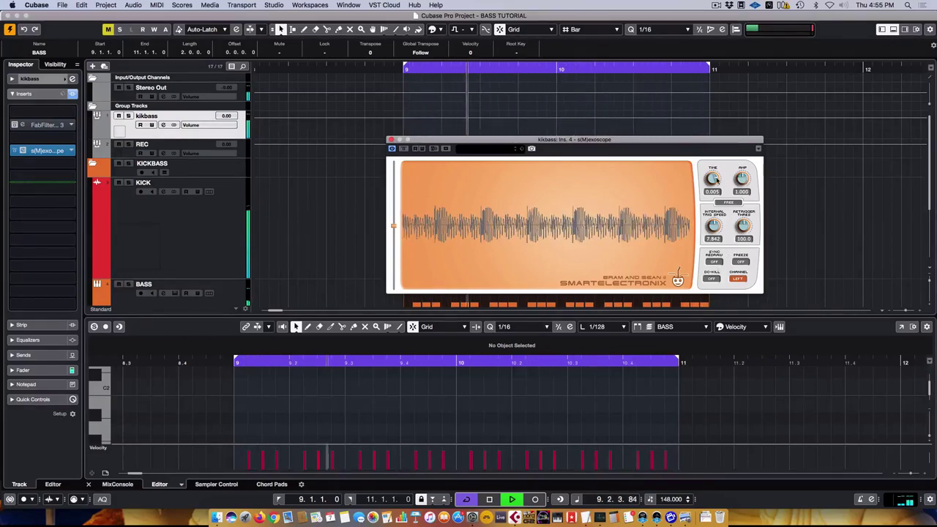
{"action": "left_click_drag", "start_coordinate": [752, 181], "coordinate": [743, 175]}
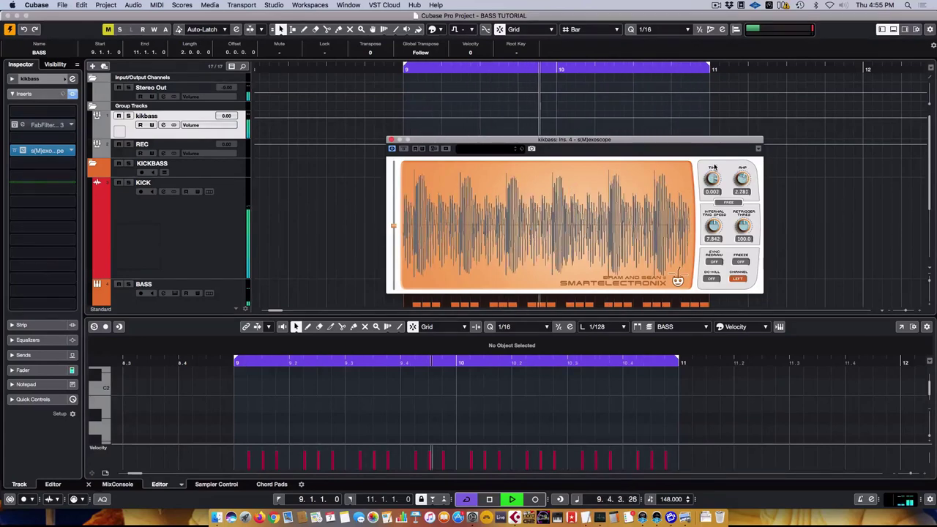
Set the s(M)exoscope time on the kikbass group to 0.031, turn on sync redraw and close its window
{"action": "left_click_drag", "start_coordinate": [712, 180], "coordinate": [712, 179]}
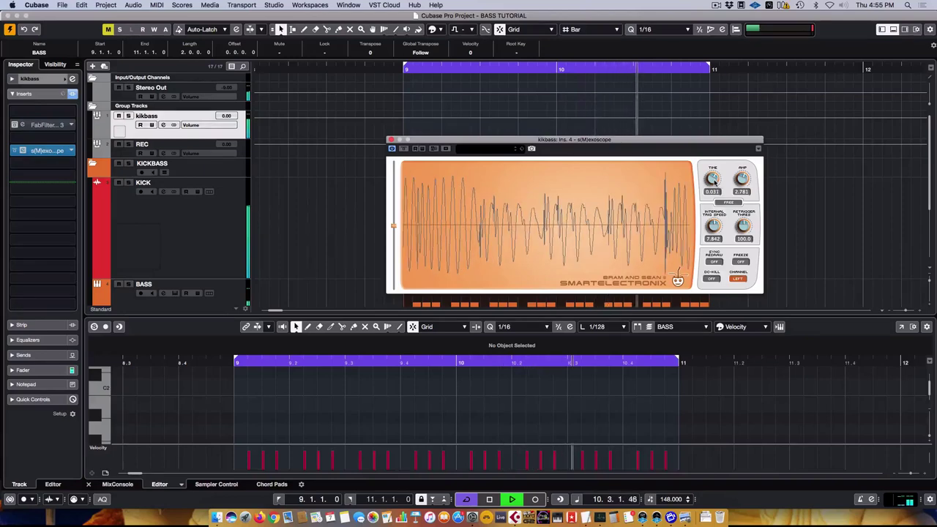
{"action": "left_click", "coordinate": [714, 262]}
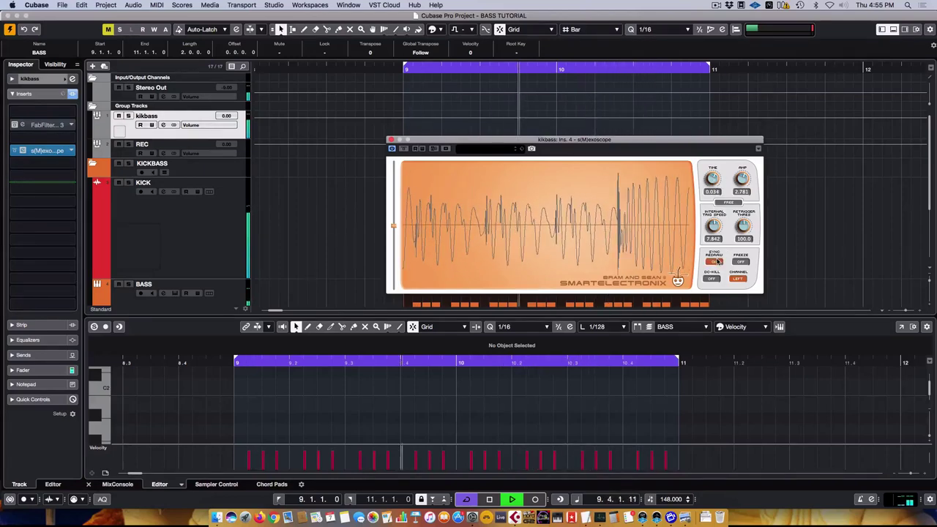
{"action": "scroll", "coordinate": [713, 180], "scroll_direction": "up", "scroll_amount": 2}
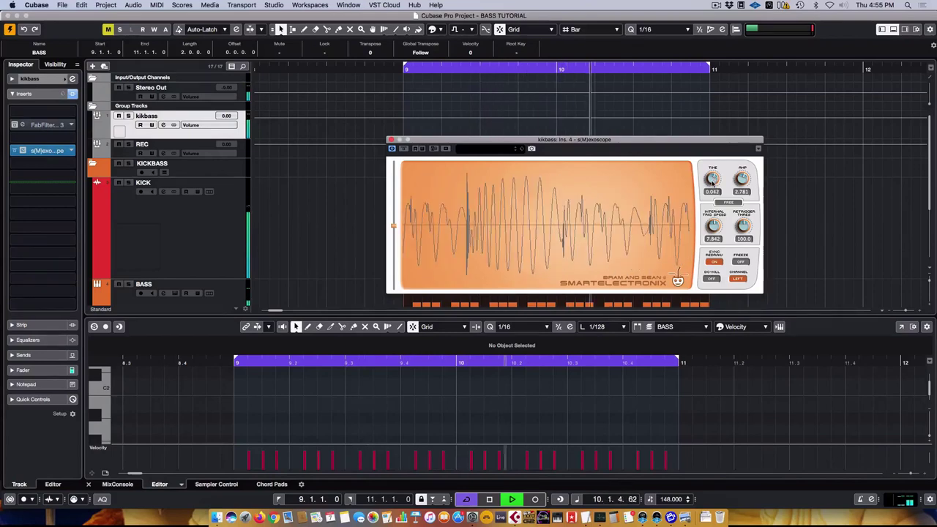
{"action": "scroll", "coordinate": [712, 180], "scroll_direction": "down", "scroll_amount": 2}
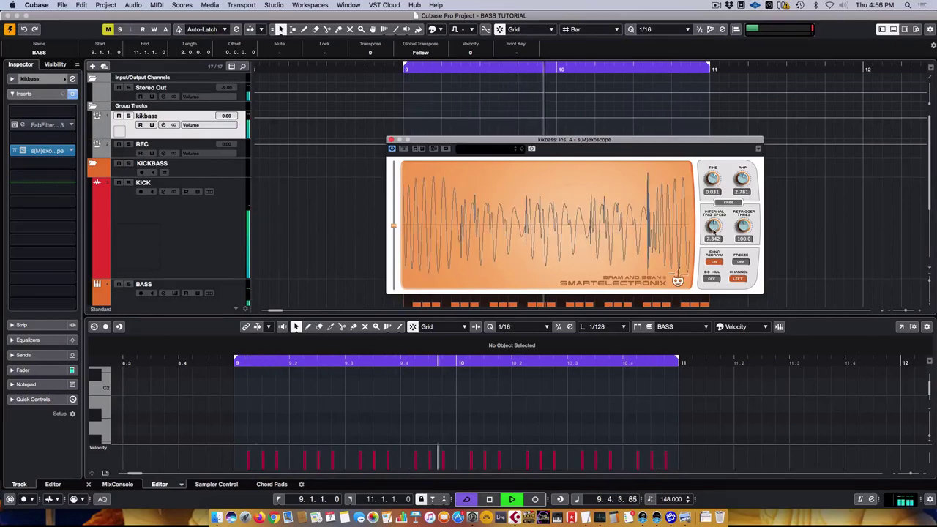
{"action": "left_click", "coordinate": [390, 139]}
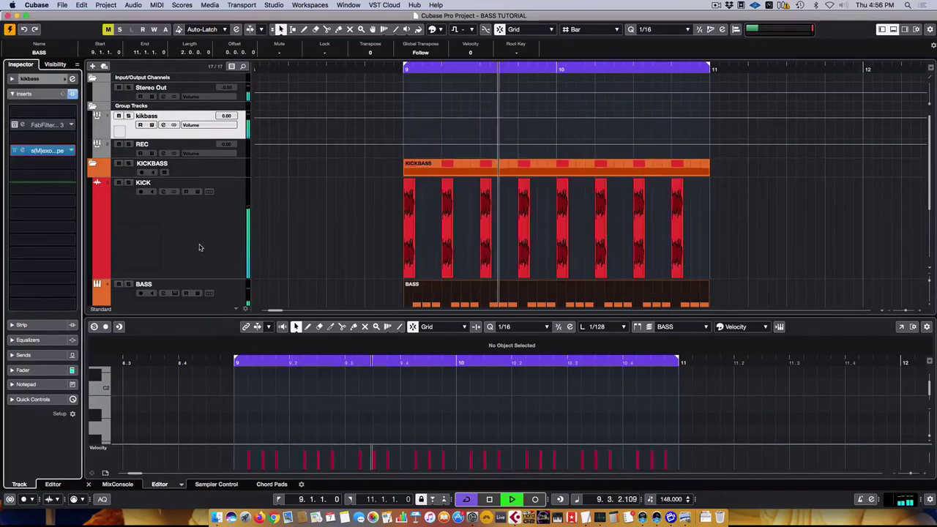
Stop playback and check the output routing of the KICK and BASS channels in their channel settings
{"action": "left_click", "coordinate": [198, 246]}
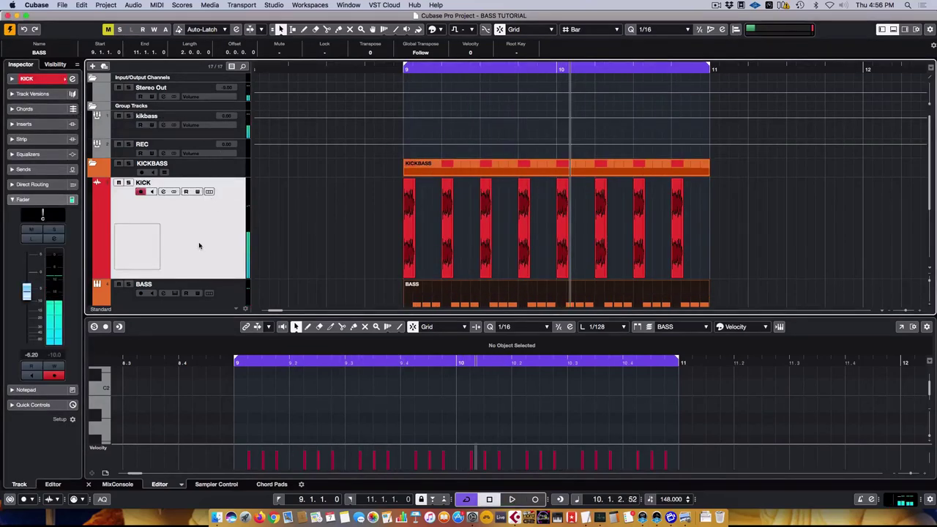
{"action": "left_click", "coordinate": [72, 78]}
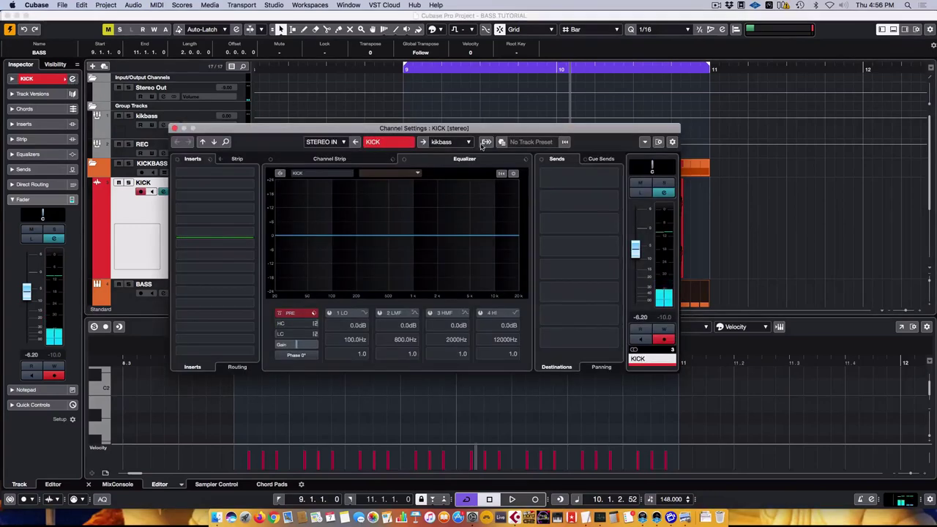
{"action": "left_click", "coordinate": [472, 142]}
{"action": "left_click", "coordinate": [474, 219]}
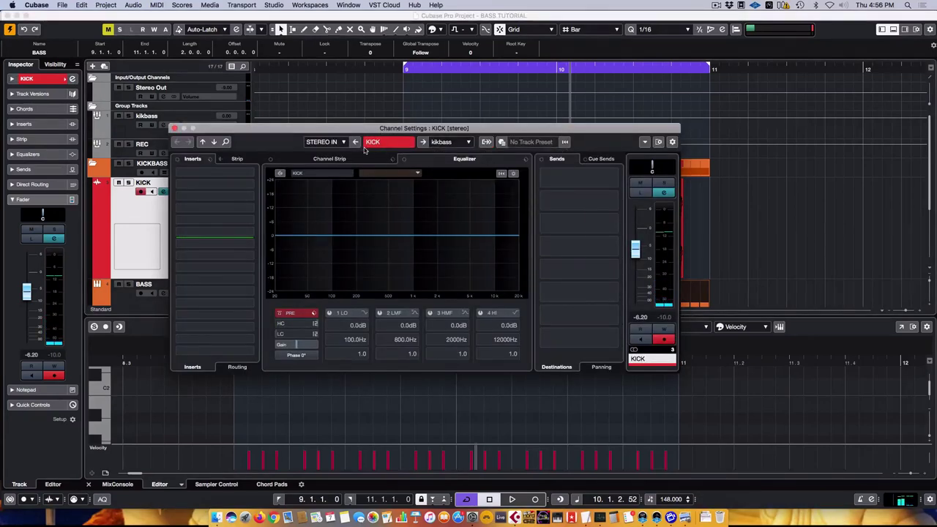
{"action": "left_click", "coordinate": [215, 142]}
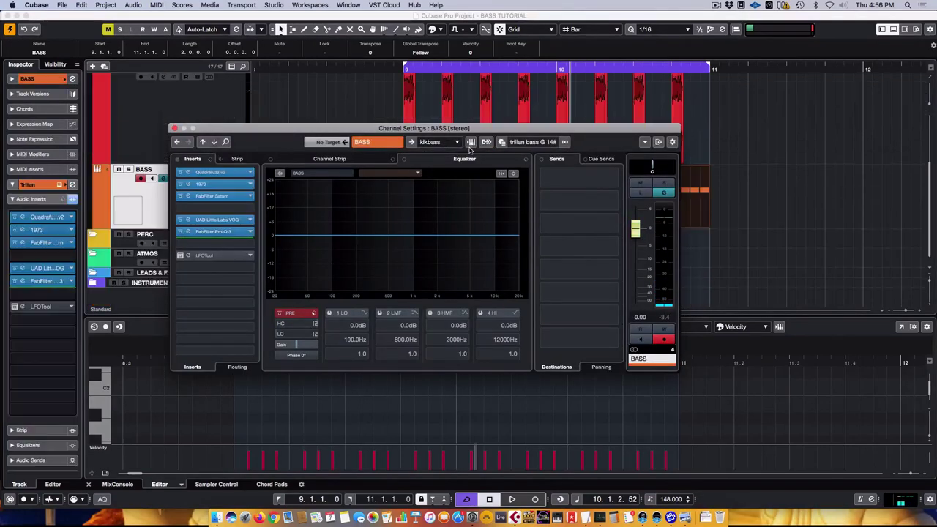
{"action": "left_click", "coordinate": [440, 144]}
{"action": "left_click", "coordinate": [466, 220]}
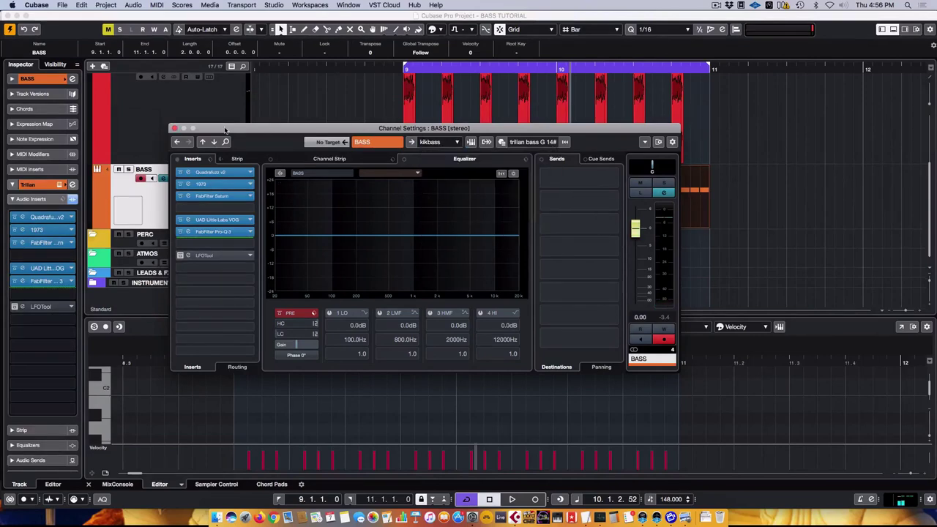
{"action": "left_click", "coordinate": [174, 129]}
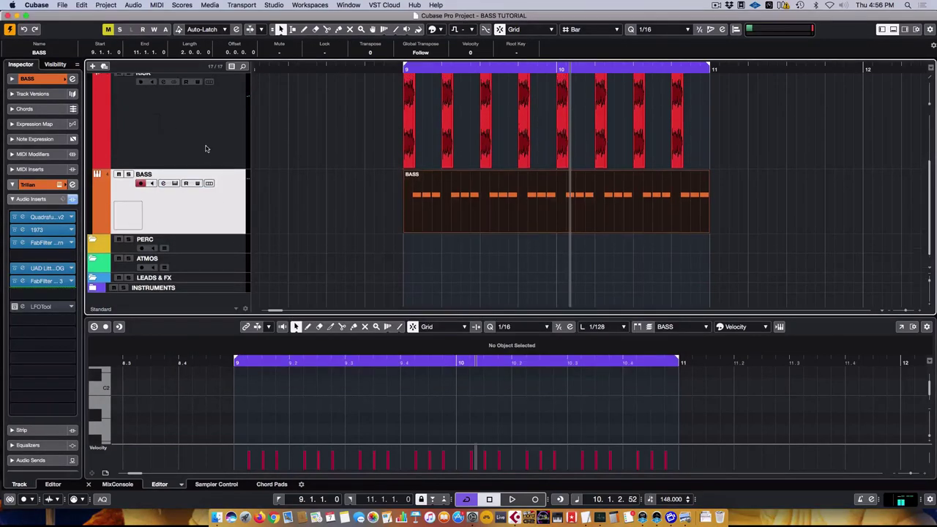
Solo the KICK and BASS tracks, play the loop and show the kikbass group's fader and level meter
{"action": "scroll", "coordinate": [204, 157], "scroll_direction": "up", "scroll_amount": 2}
{"action": "left_click", "coordinate": [203, 163]}
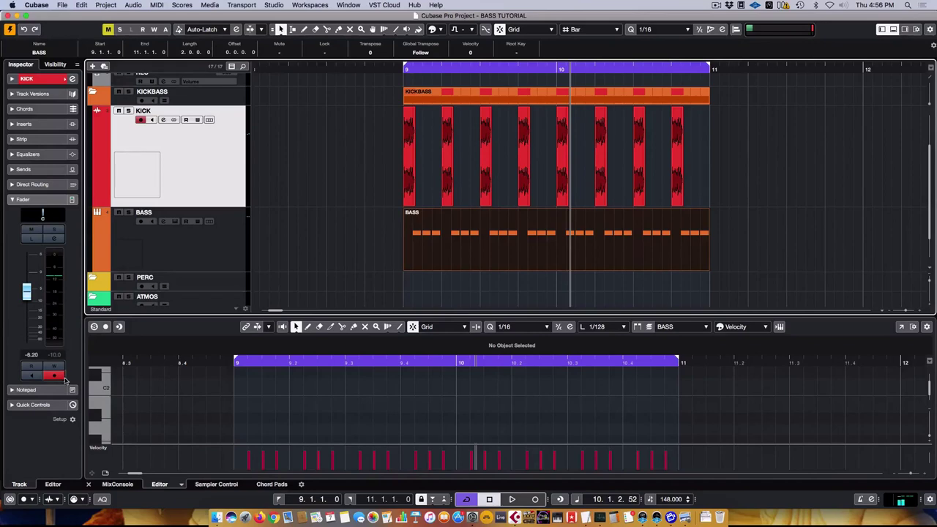
{"action": "key", "text": "s"}
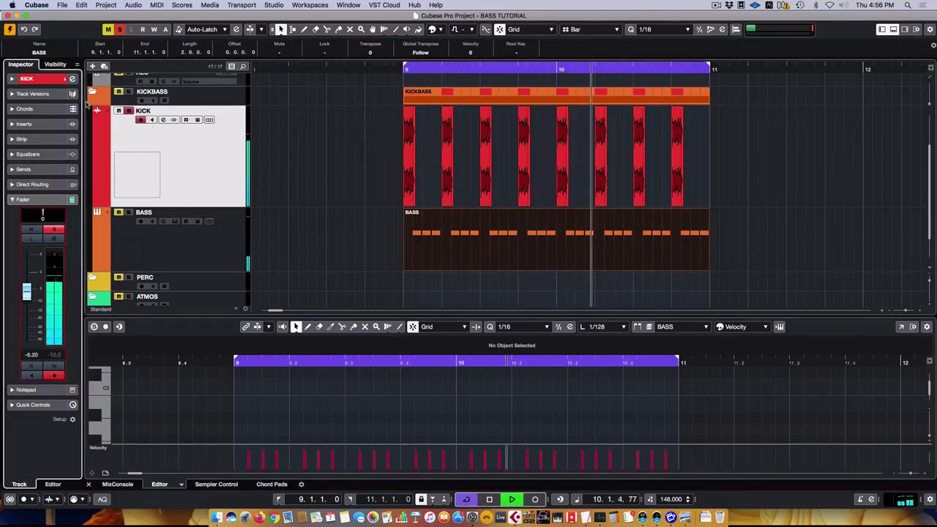
{"action": "scroll", "coordinate": [203, 90], "scroll_direction": "up", "scroll_amount": 3}
{"action": "left_click", "coordinate": [176, 130]}
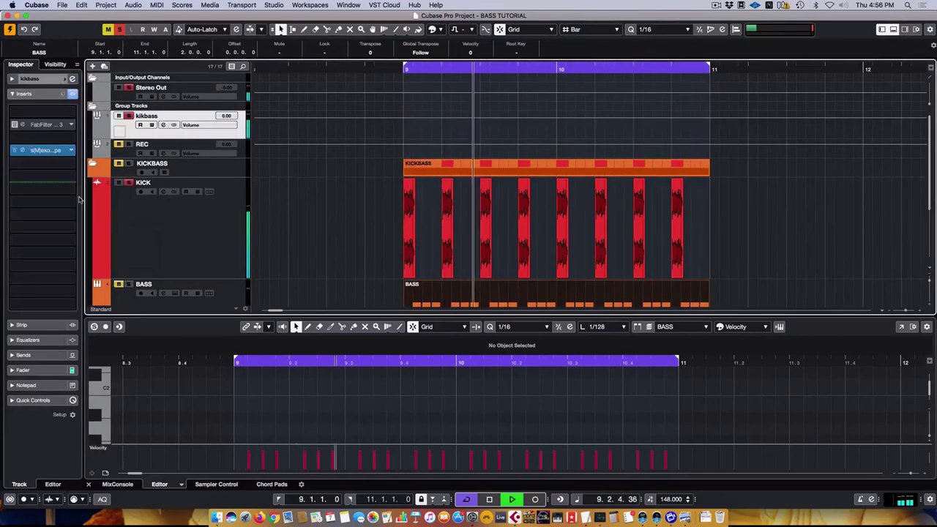
{"action": "left_click", "coordinate": [23, 370]}
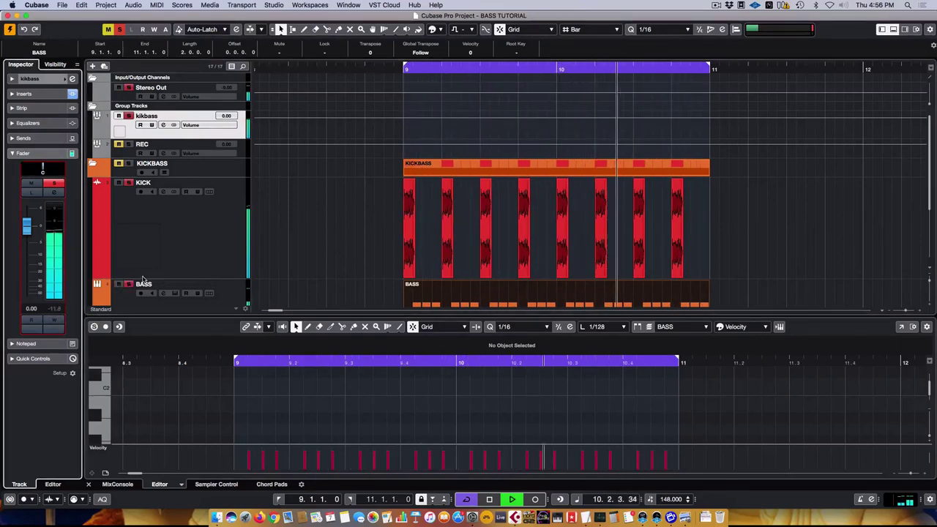
Show the BASS track's audio fader and examine its level during playback
{"action": "left_click", "coordinate": [213, 281]}
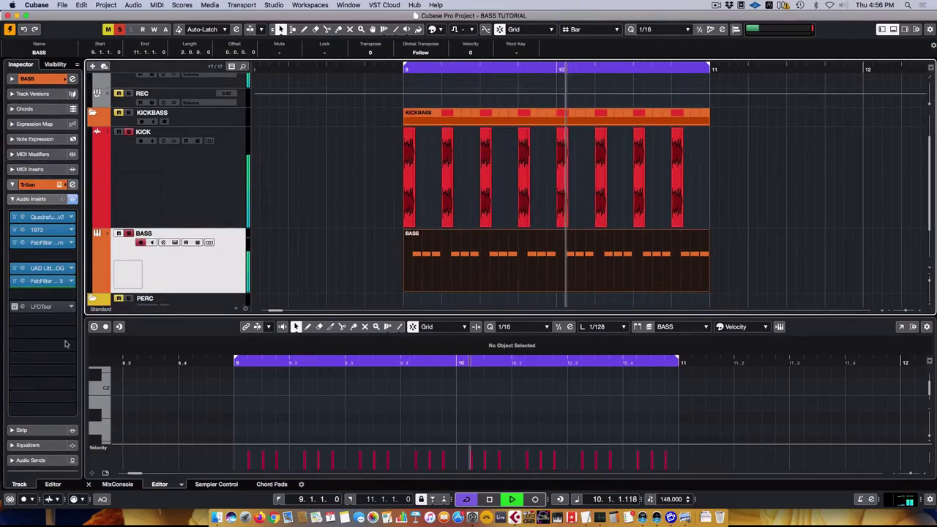
{"action": "left_click", "coordinate": [33, 199]}
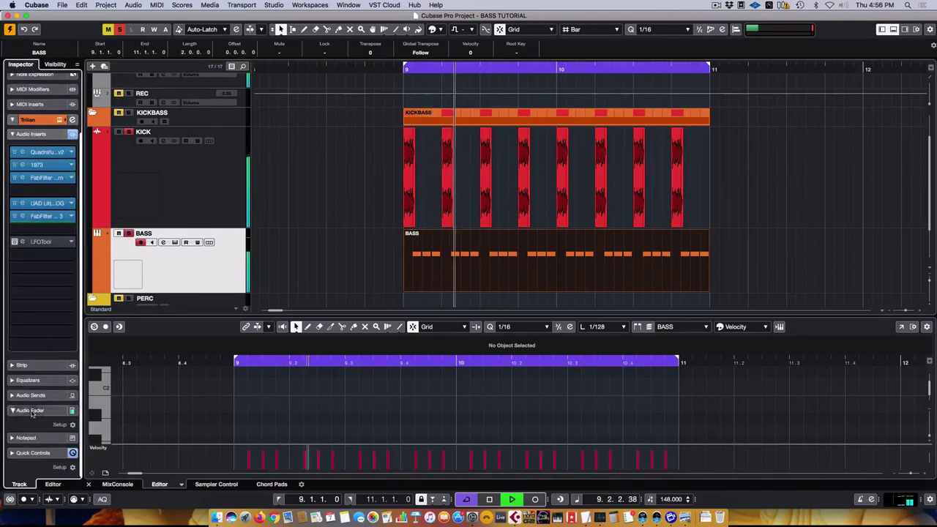
{"action": "left_click", "coordinate": [30, 259]}
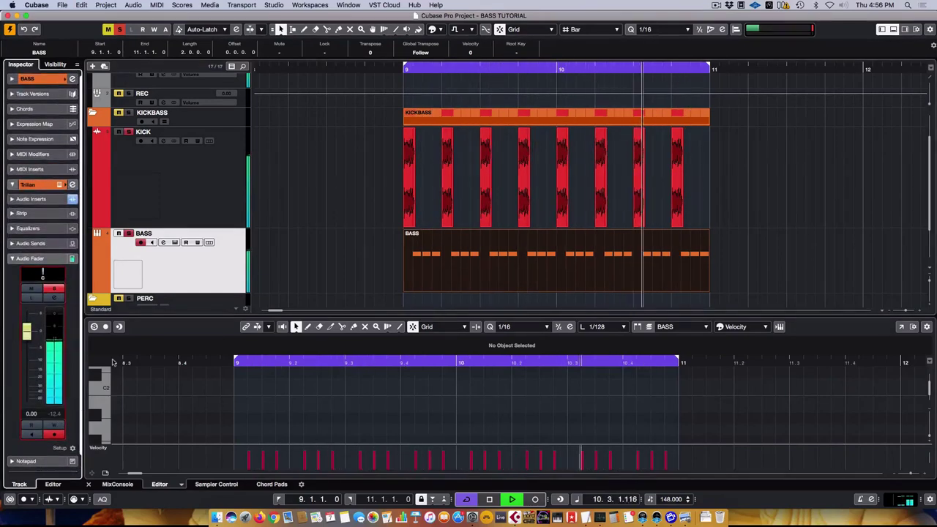
{"action": "left_click", "coordinate": [218, 119]}
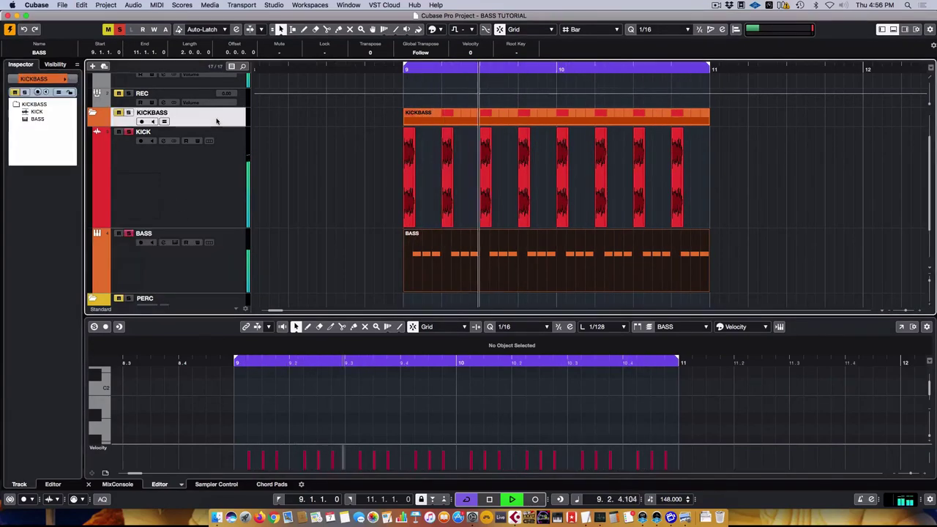
{"action": "left_click", "coordinate": [228, 205]}
{"action": "left_click", "coordinate": [203, 261]}
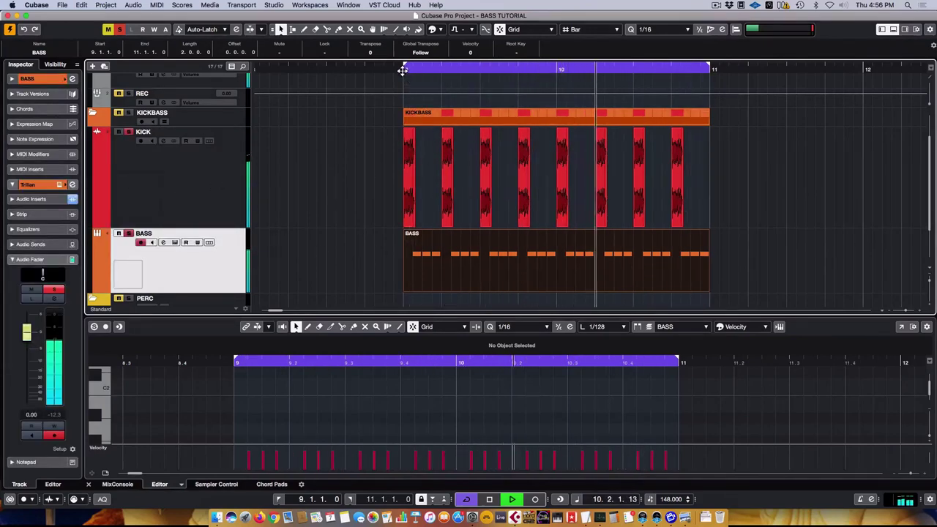
Zoom in on the first kick event at bar 9 and set the project grid type to Use Quantize
{"action": "left_click_drag", "start_coordinate": [405, 70], "coordinate": [404, 86]}
{"action": "left_click_drag", "start_coordinate": [468, 215], "coordinate": [509, 225]}
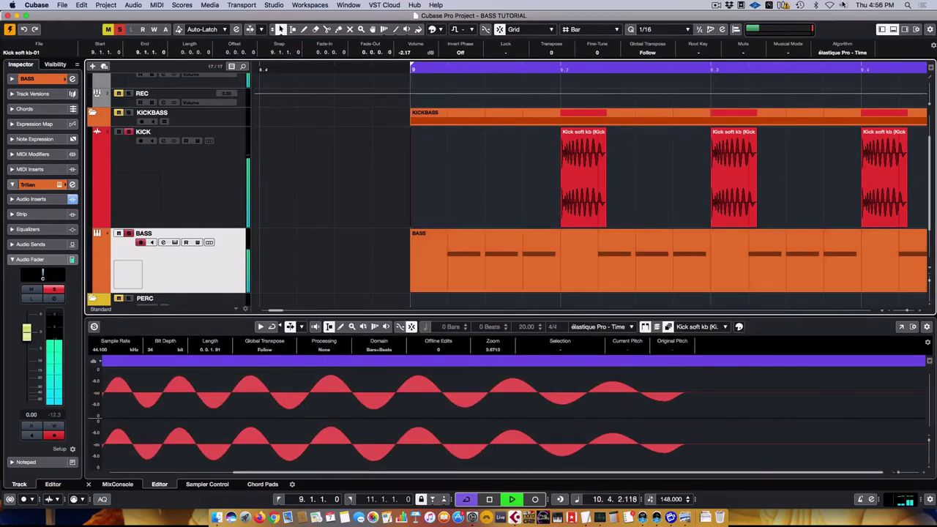
{"action": "left_click", "coordinate": [584, 30]}
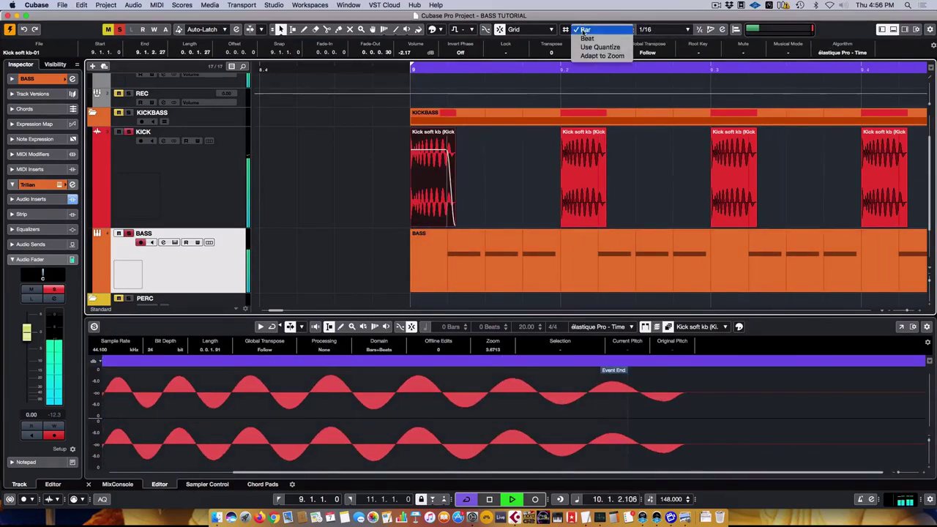
{"action": "left_click", "coordinate": [600, 47]}
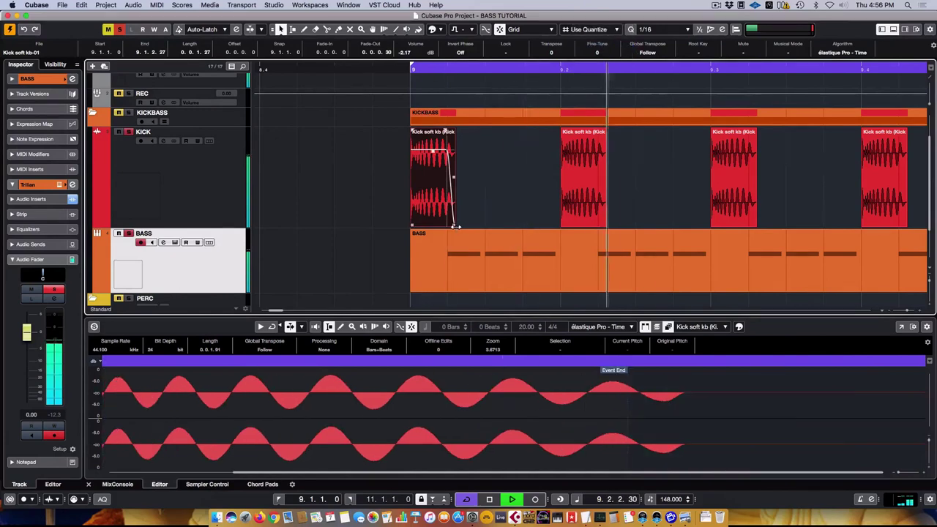
Try lengthening only the first kick event on the KICK track, and undo the change
{"action": "left_click_drag", "start_coordinate": [455, 220], "coordinate": [570, 224]}
{"action": "left_click", "coordinate": [582, 222]}
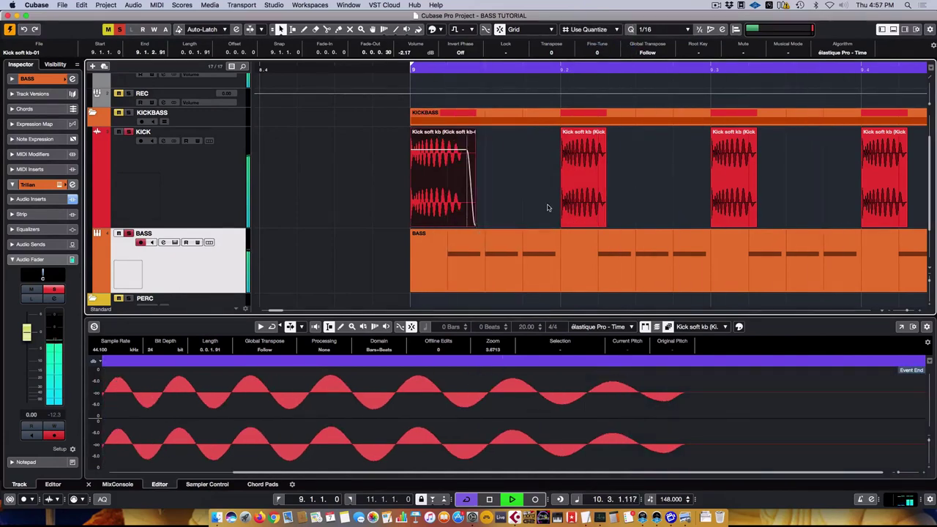
{"action": "key", "text": "super+z"}
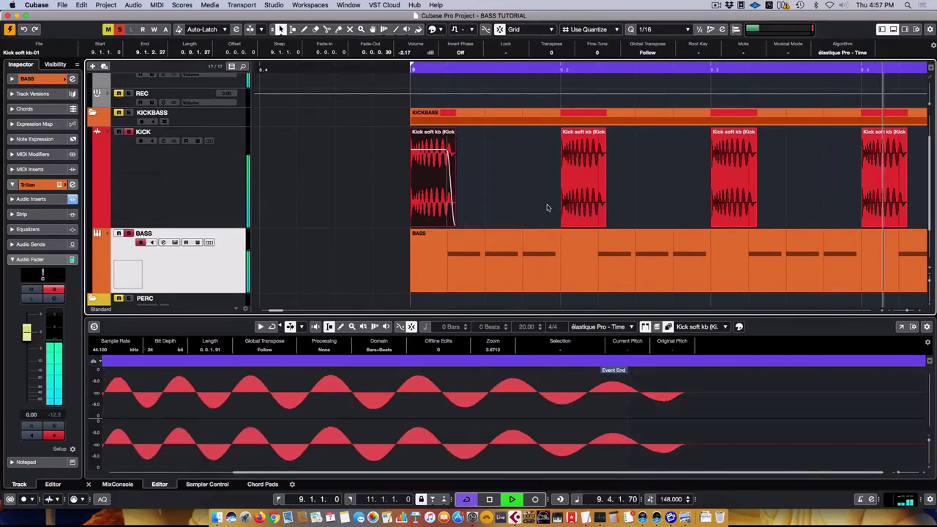
Lengthen all eight selected kick events together to a length of 0.0.1.91
{"action": "scroll", "coordinate": [366, 210], "scroll_direction": "down", "scroll_amount": 6}
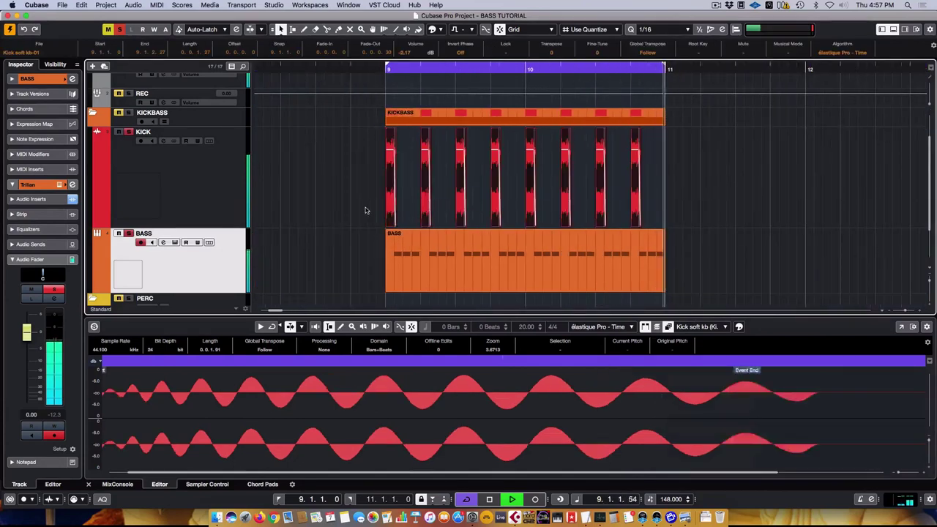
{"action": "left_click_drag", "start_coordinate": [393, 224], "coordinate": [399, 224]}
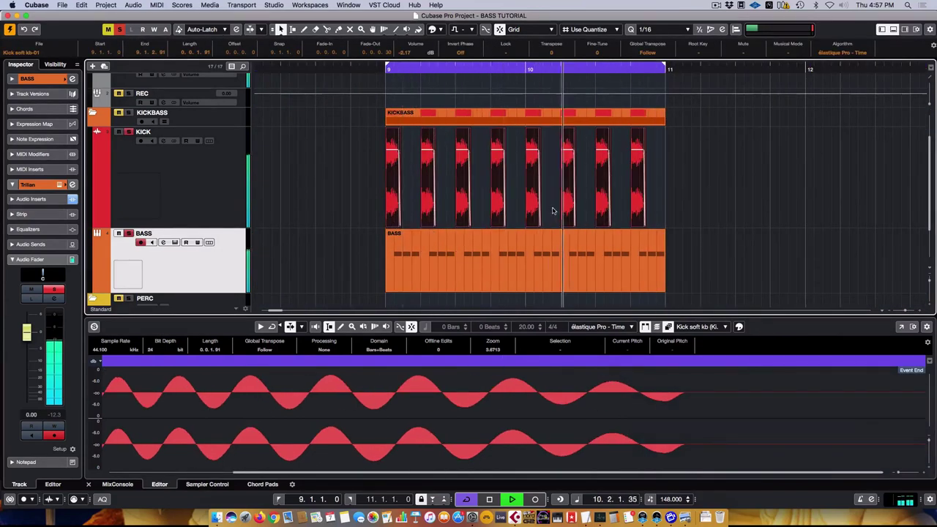
Compare the playback levels of the KICK track, the kikbass group and the BASS track on their faders
{"action": "left_click", "coordinate": [130, 193]}
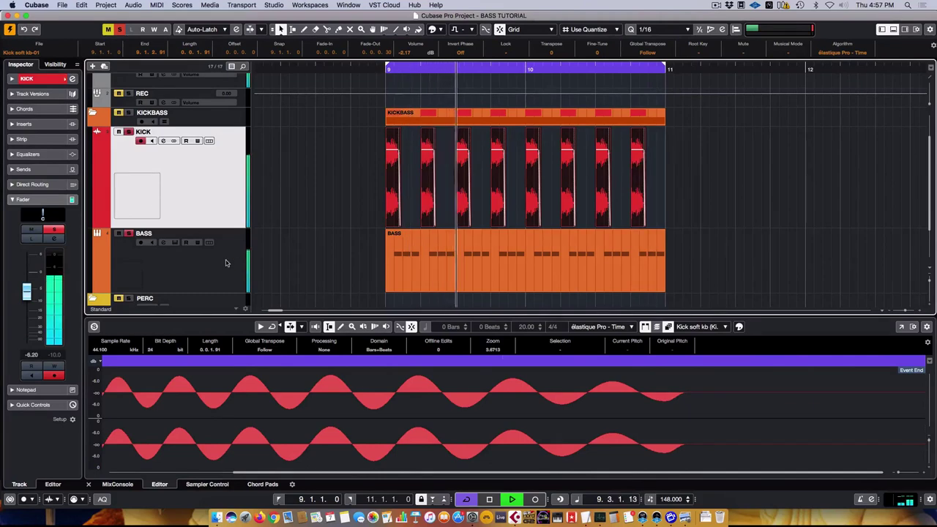
{"action": "scroll", "coordinate": [176, 205], "scroll_direction": "up", "scroll_amount": 2}
{"action": "left_click", "coordinate": [134, 137]}
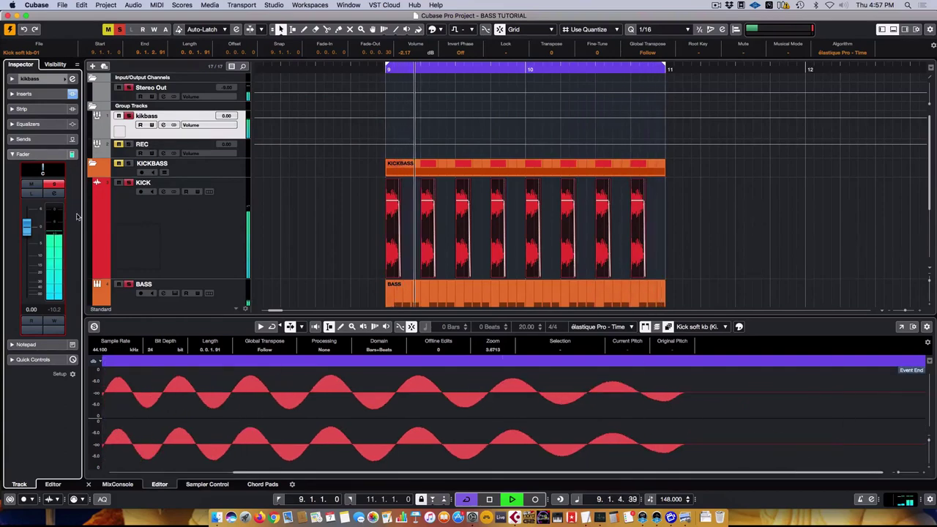
{"action": "scroll", "coordinate": [198, 247], "scroll_direction": "down", "scroll_amount": 5}
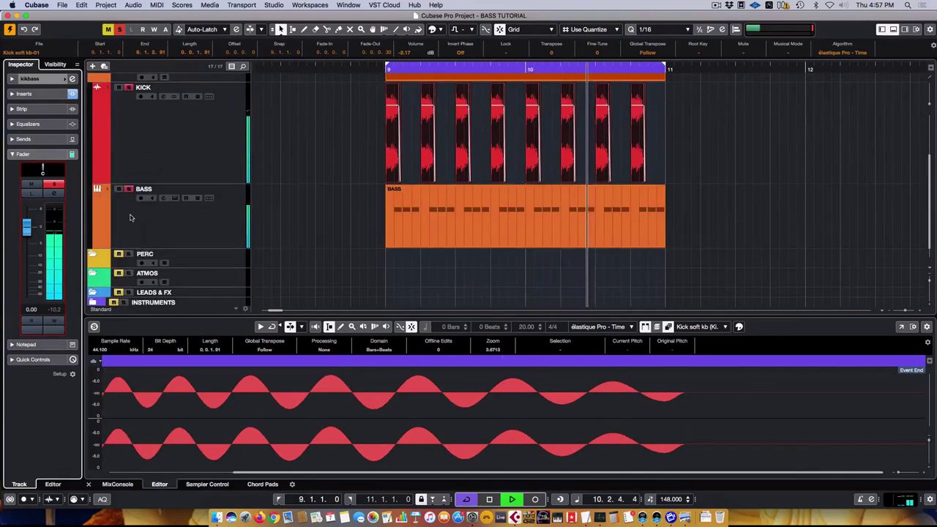
{"action": "left_click", "coordinate": [142, 231]}
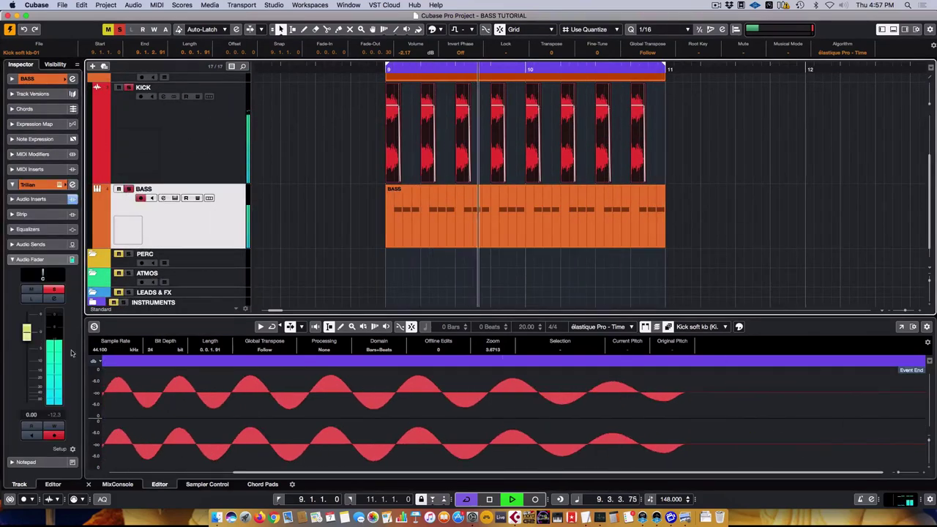
View the BASS track's Trilian instrument, close it, and recheck the KICK and kikbass levels
{"action": "left_click", "coordinate": [72, 185]}
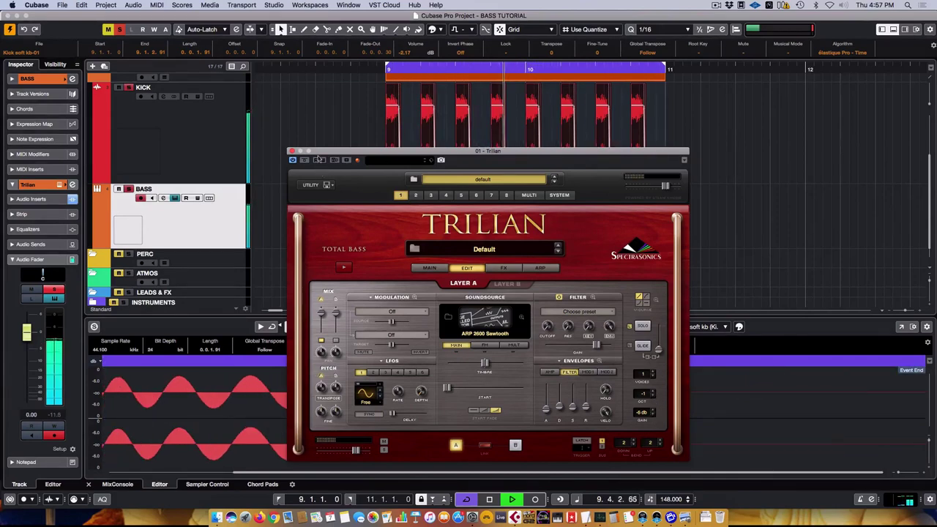
{"action": "left_click", "coordinate": [292, 151]}
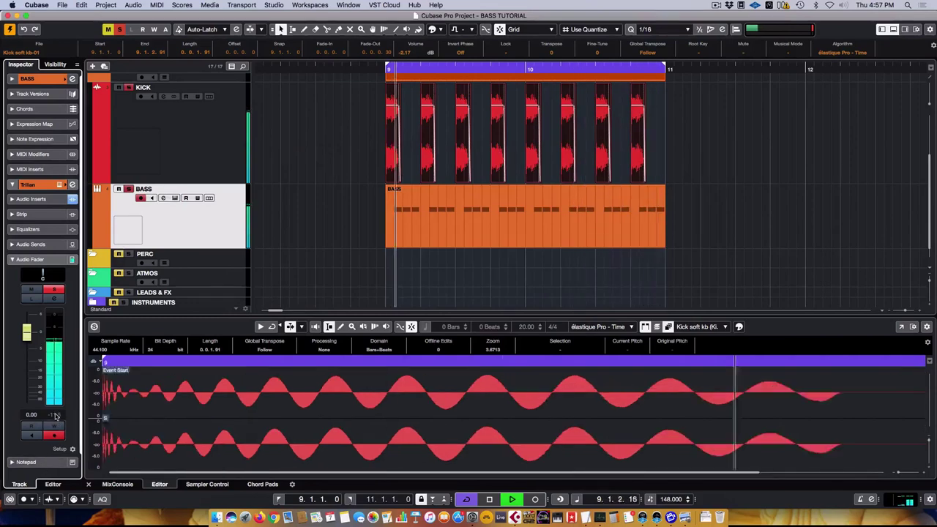
{"action": "left_click", "coordinate": [165, 159]}
{"action": "scroll", "coordinate": [146, 146], "scroll_direction": "up", "scroll_amount": 3}
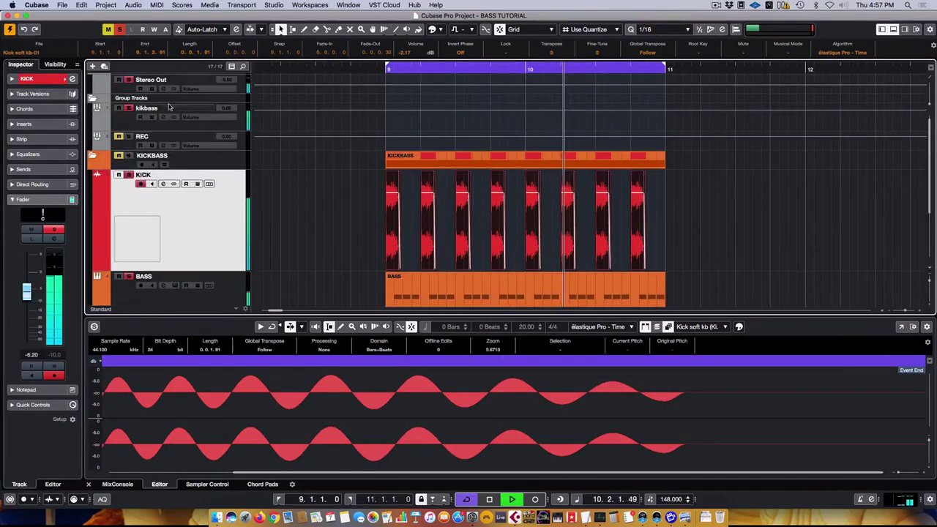
{"action": "left_click", "coordinate": [120, 124]}
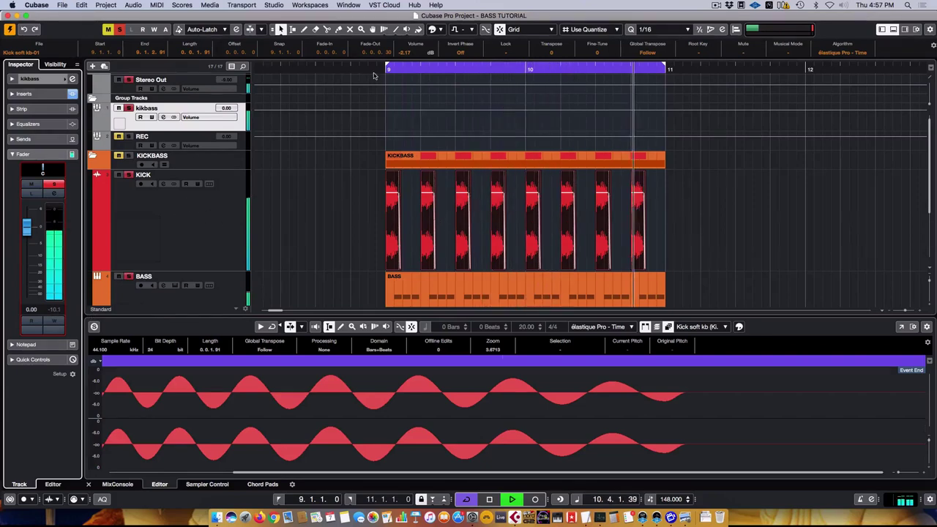
Shorten the selected kick events together to a length of 0.0.1.27 and slightly shorten their fade-outs
{"action": "scroll", "coordinate": [381, 99], "scroll_direction": "up", "scroll_amount": 4}
{"action": "scroll", "coordinate": [381, 99], "scroll_direction": "up", "scroll_amount": 4}
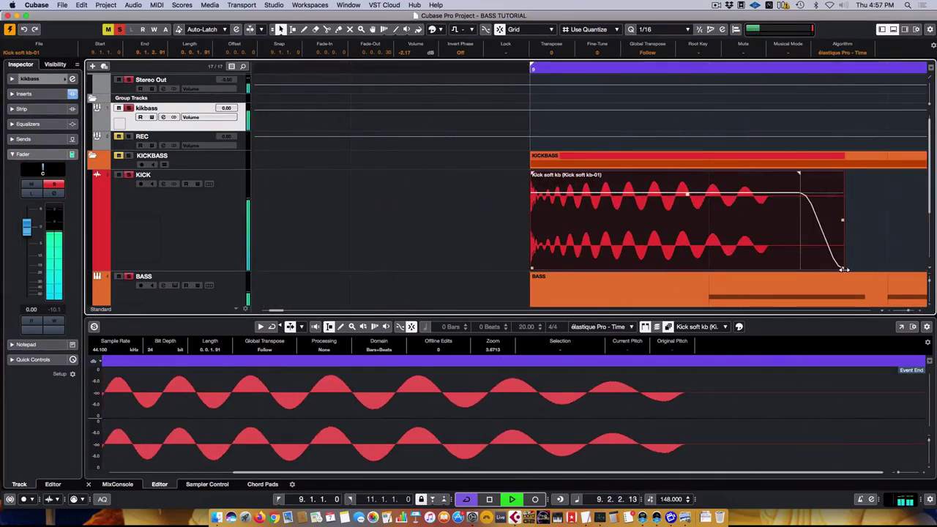
{"action": "left_click_drag", "start_coordinate": [841, 268], "coordinate": [764, 271]}
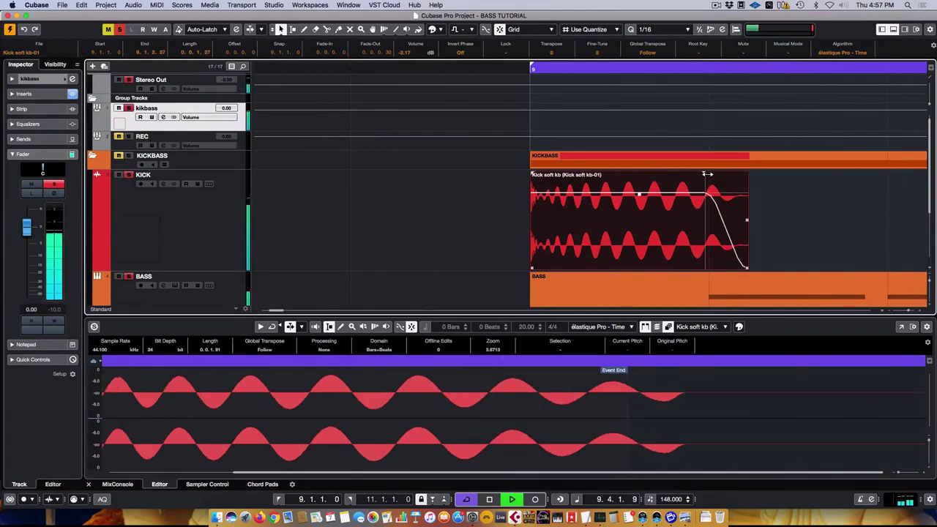
{"action": "left_click_drag", "start_coordinate": [707, 174], "coordinate": [711, 174]}
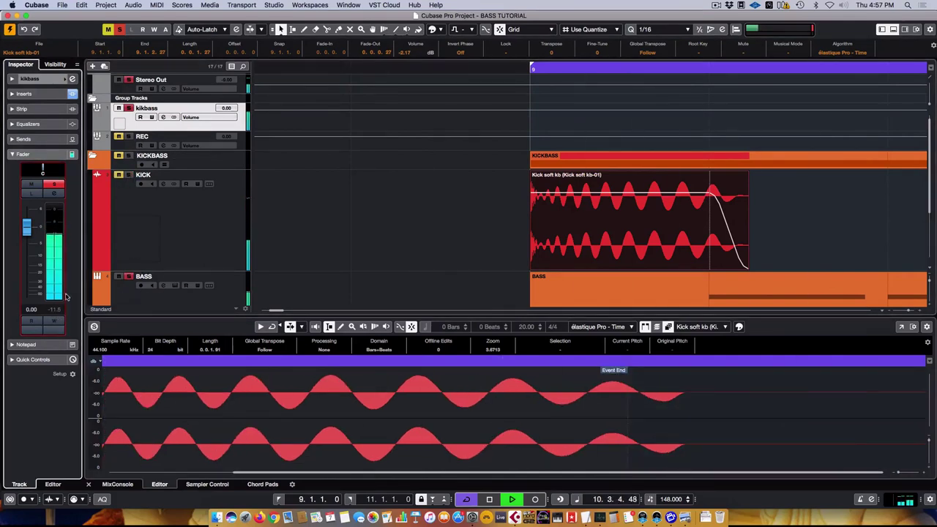
Compare the playback levels of the KICK track, the BASS track and the kikbass group on their faders
{"action": "left_click", "coordinate": [134, 198]}
{"action": "left_click", "coordinate": [131, 282]}
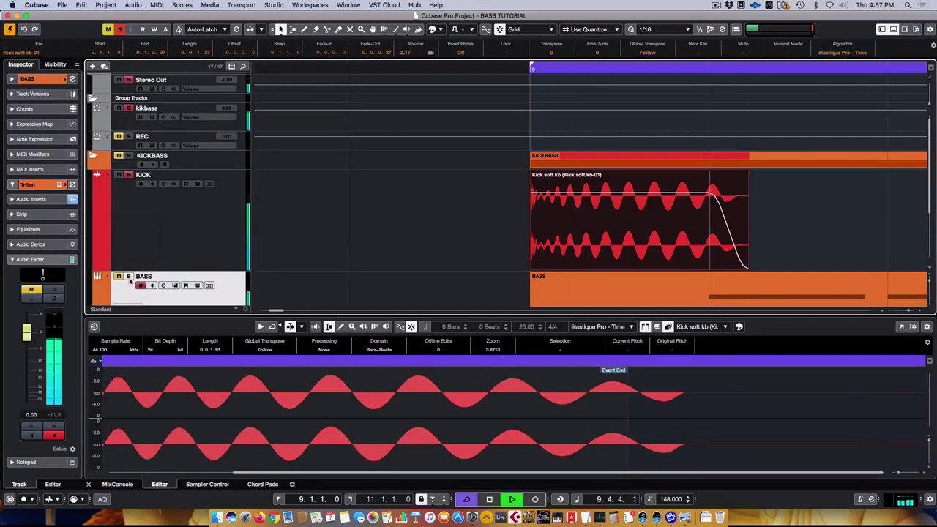
{"action": "left_click", "coordinate": [134, 122]}
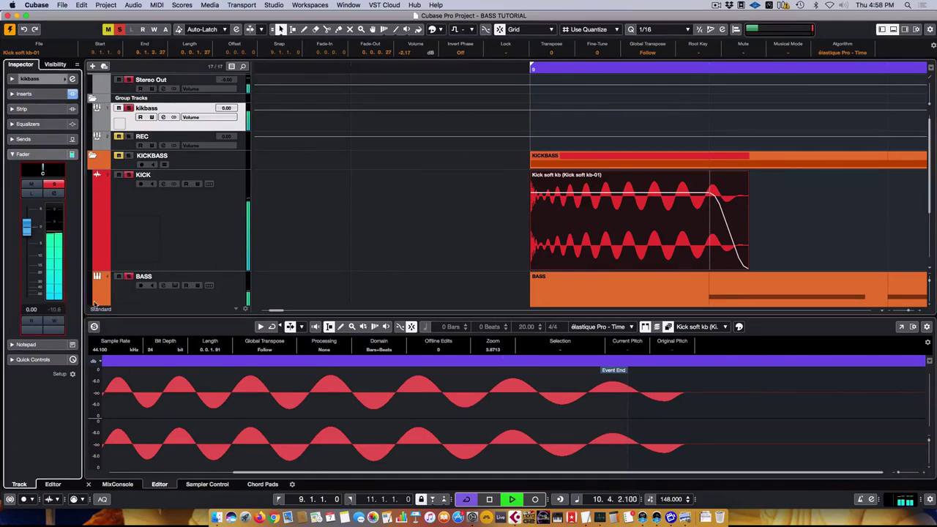
Enable the LFOTool insert on the BASS track, inspect its volume-shaping curve, and close the plug-in
{"action": "key", "text": "g"}
{"action": "key", "text": "g"}
{"action": "key", "text": "g"}
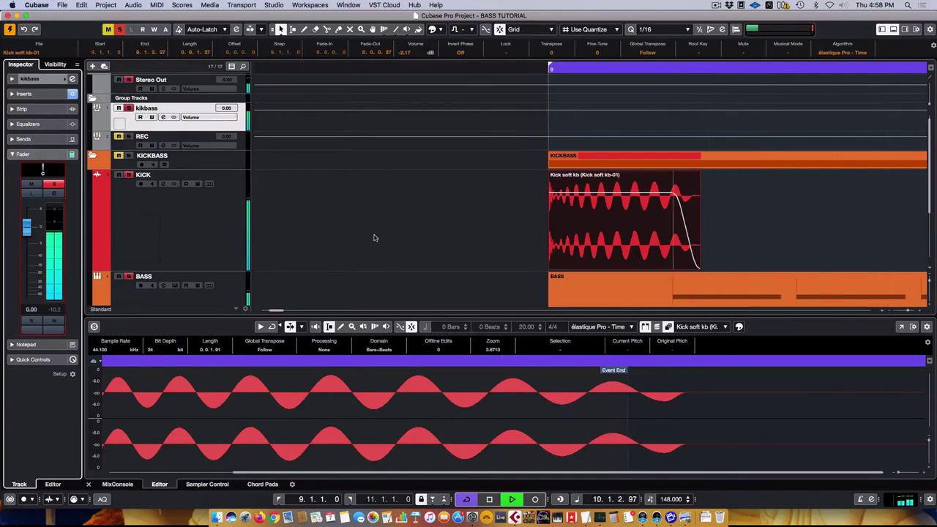
{"action": "key", "text": "Down"}
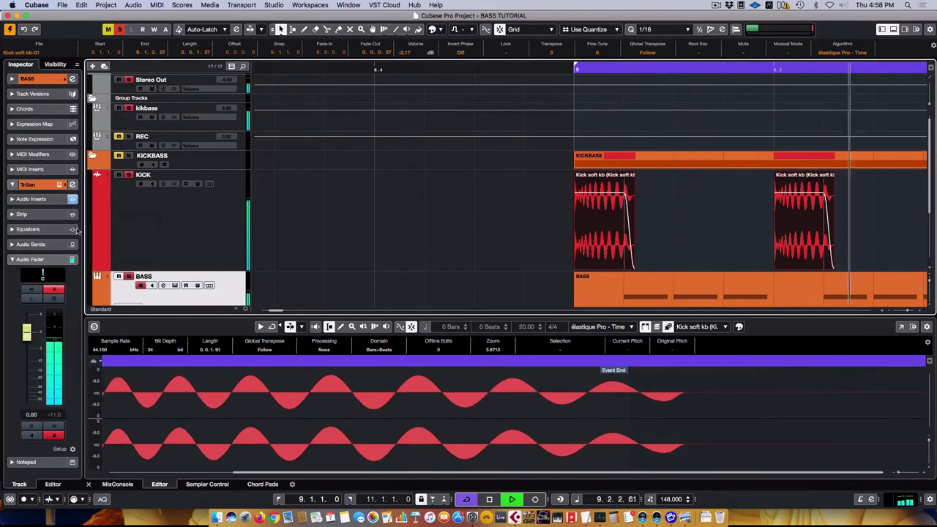
{"action": "left_click", "coordinate": [37, 199]}
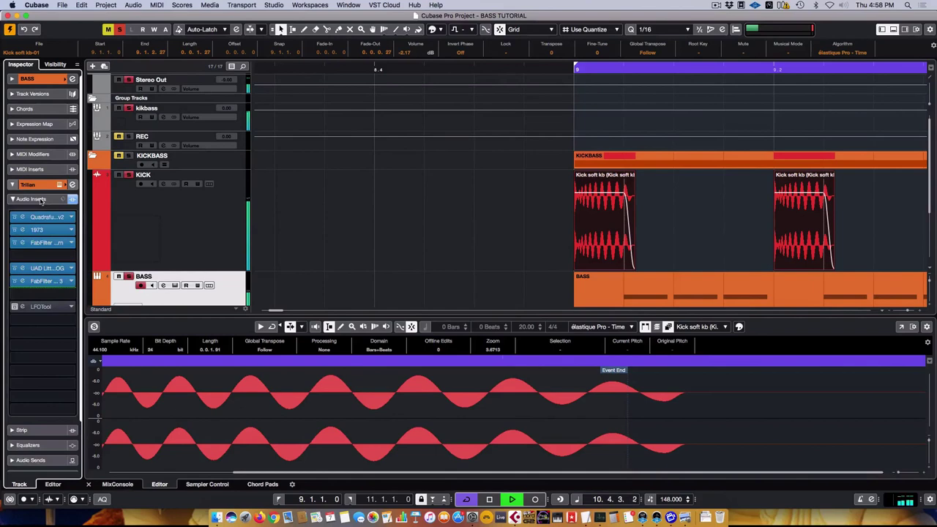
{"action": "left_click", "coordinate": [44, 307]}
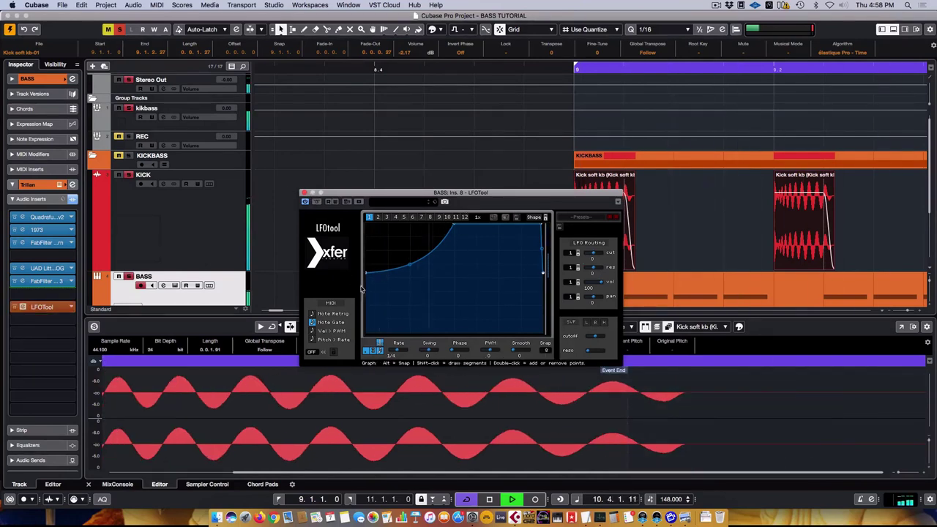
{"action": "left_click", "coordinate": [304, 193]}
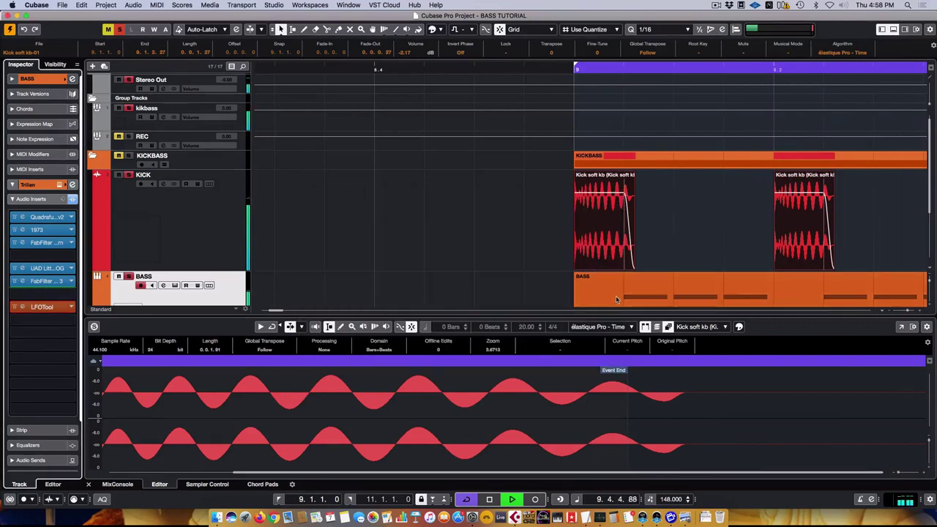
Lower the velocity of the first G1 note in each three-note group of the BASS part, enlarging the velocity lane
{"action": "left_click", "coordinate": [596, 299]}
{"action": "left_click", "coordinate": [132, 406]}
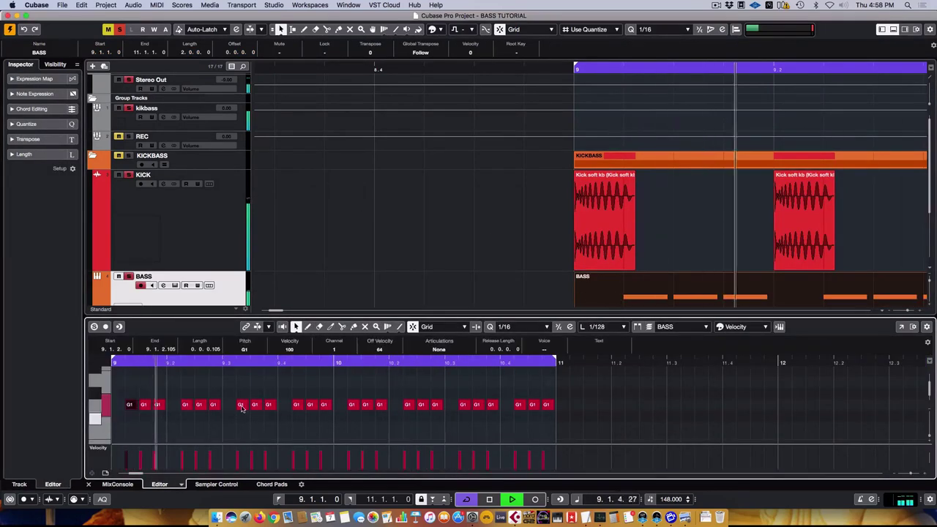
{"action": "left_click", "coordinate": [184, 405], "text": "shift"}
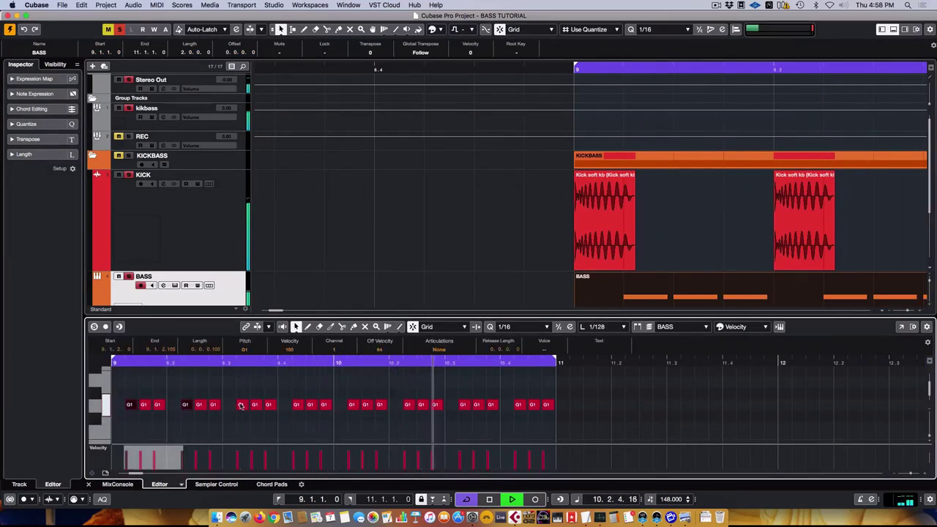
{"action": "left_click", "coordinate": [241, 406], "text": "shift"}
{"action": "left_click", "coordinate": [296, 404], "text": "shift"}
{"action": "left_click", "coordinate": [353, 405], "text": "shift"}
{"action": "left_click", "coordinate": [408, 404], "text": "shift"}
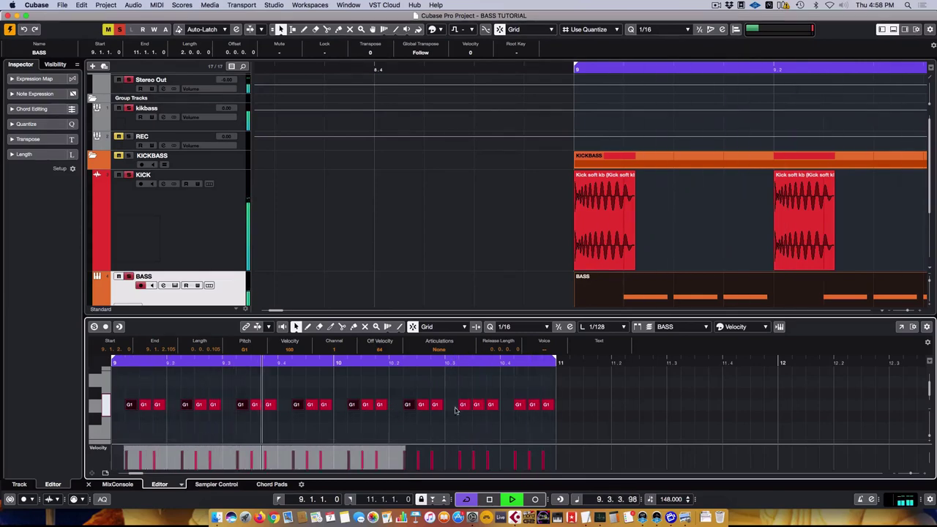
{"action": "left_click", "coordinate": [463, 404], "text": "shift"}
{"action": "left_click", "coordinate": [518, 404], "text": "shift"}
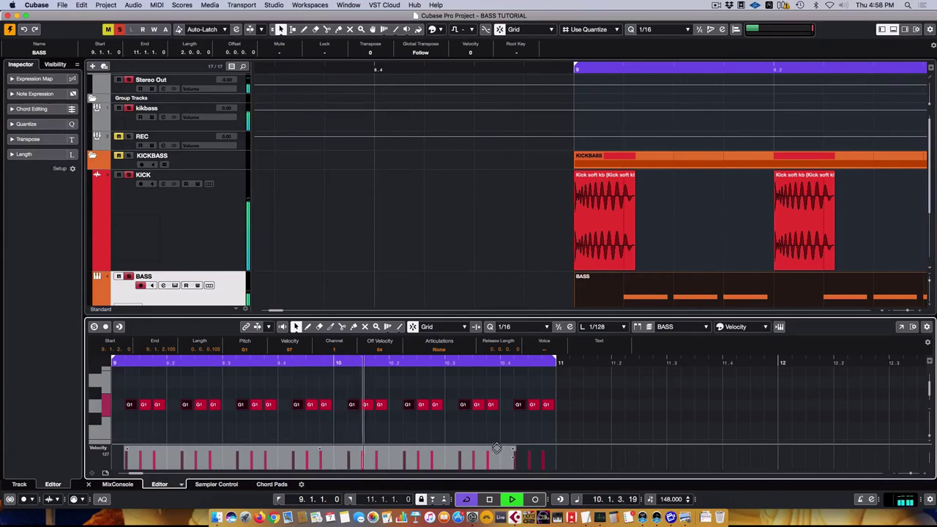
{"action": "left_click_drag", "start_coordinate": [497, 445], "coordinate": [503, 392]}
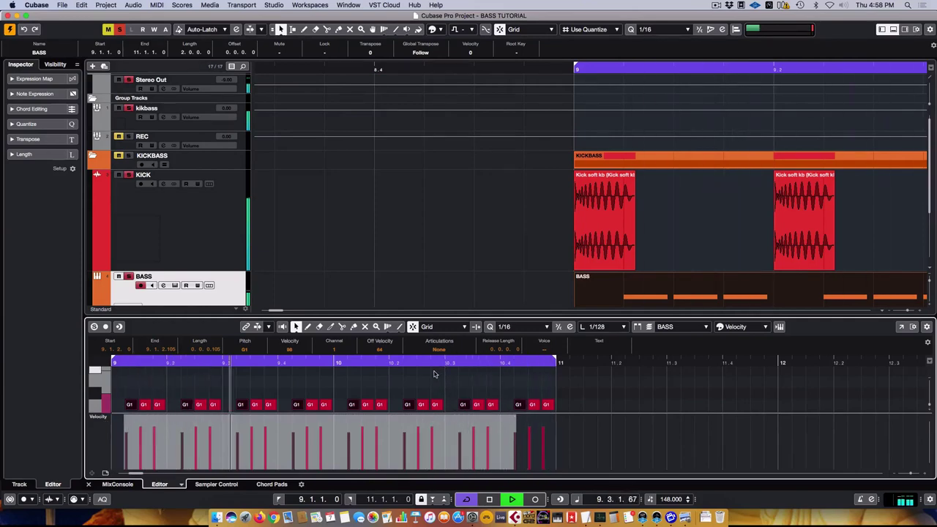
{"action": "left_click", "coordinate": [432, 385]}
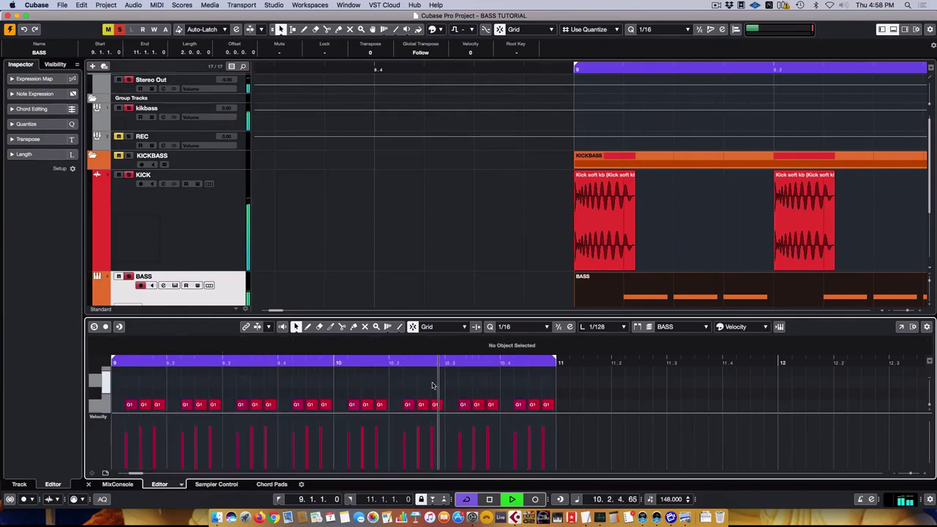
Adjust the velocities of the first and third G1 notes of each beat in the BASS part to even them out
{"action": "left_click", "coordinate": [157, 404]}
{"action": "left_click_drag", "start_coordinate": [217, 409], "coordinate": [549, 416]}
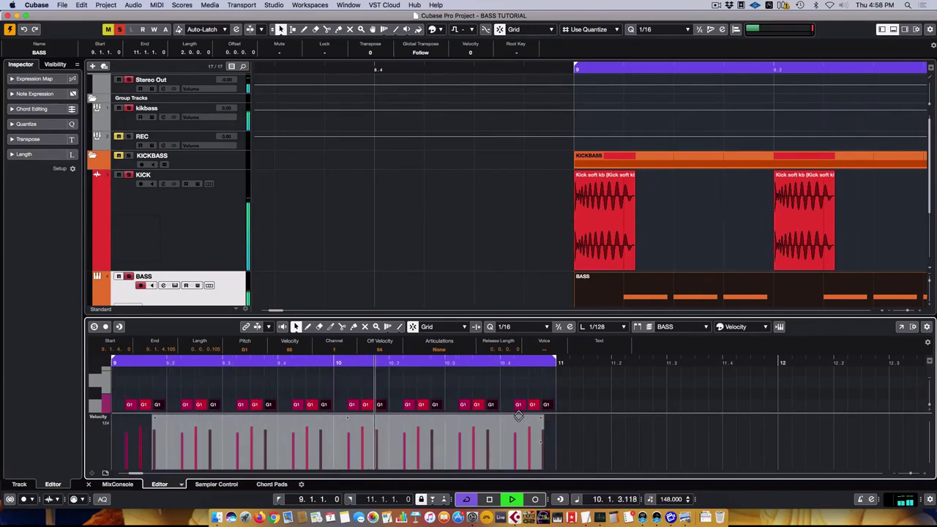
{"action": "left_click_drag", "start_coordinate": [519, 416], "coordinate": [521, 414]}
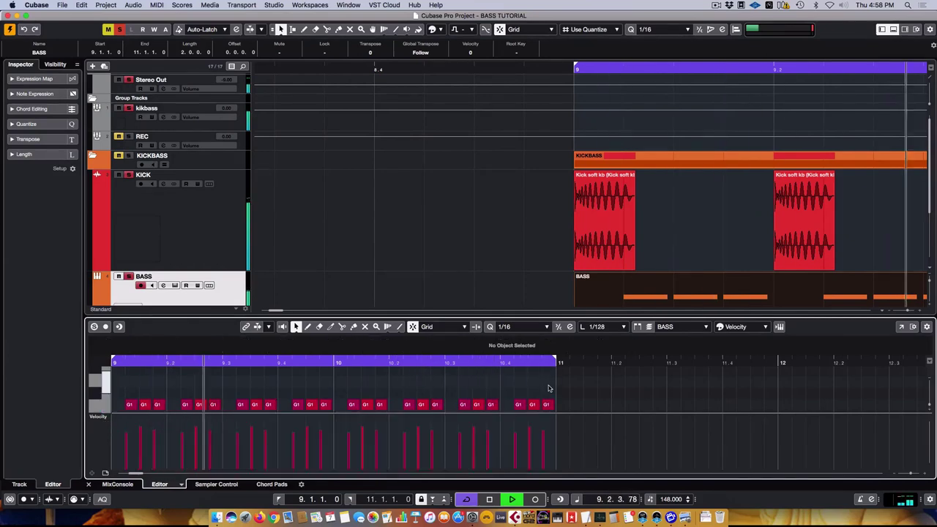
{"action": "left_click", "coordinate": [537, 404]}
{"action": "left_click_drag", "start_coordinate": [545, 447], "coordinate": [124, 408]}
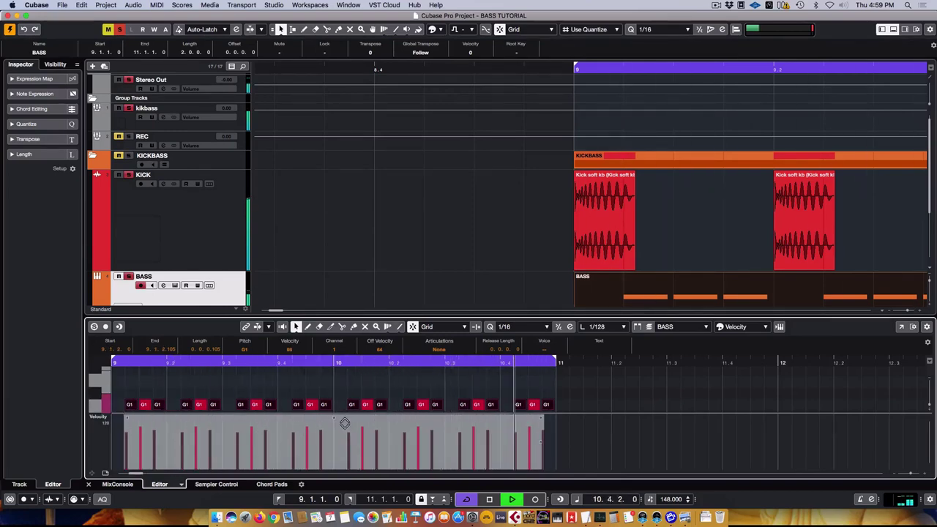
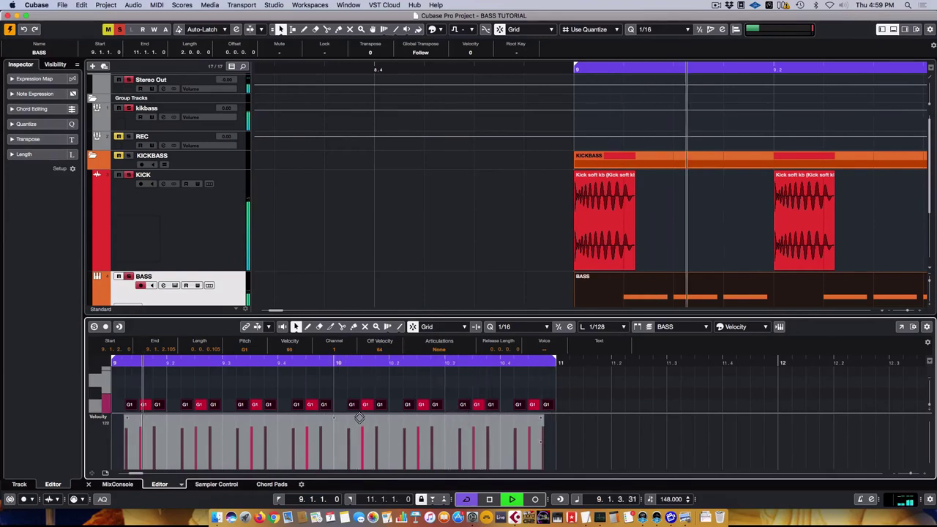
Compare the KICK and BASS channel settings, including the BASS track's audio inserts
{"action": "left_click", "coordinate": [338, 191]}
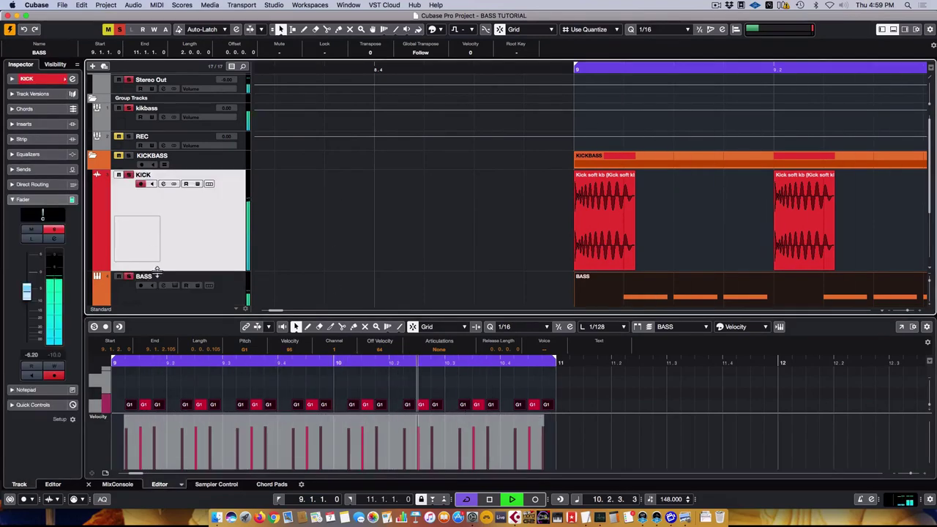
{"action": "left_click", "coordinate": [337, 289]}
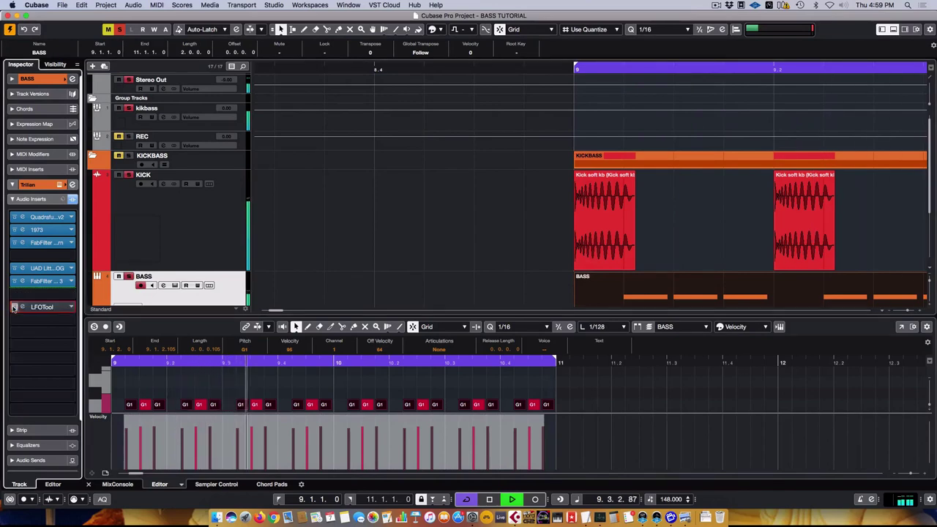
{"action": "left_click", "coordinate": [371, 423]}
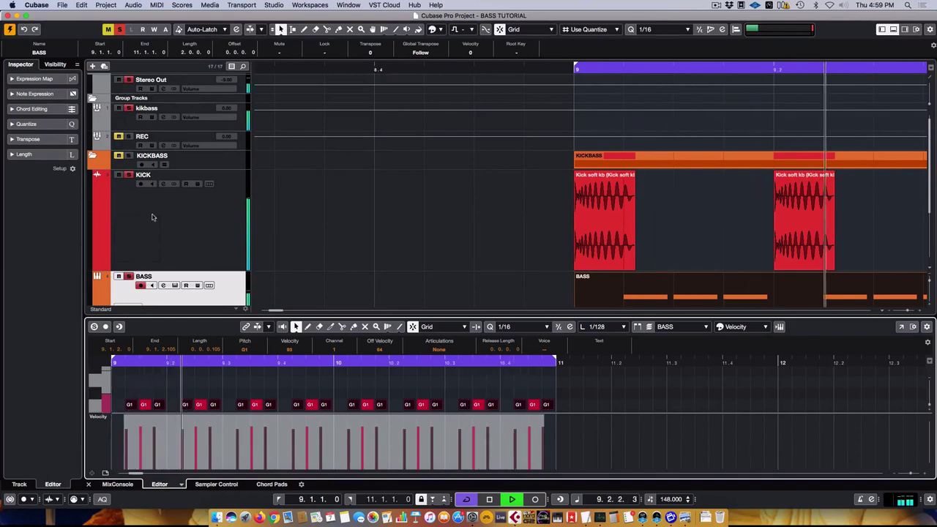
{"action": "left_click", "coordinate": [186, 234]}
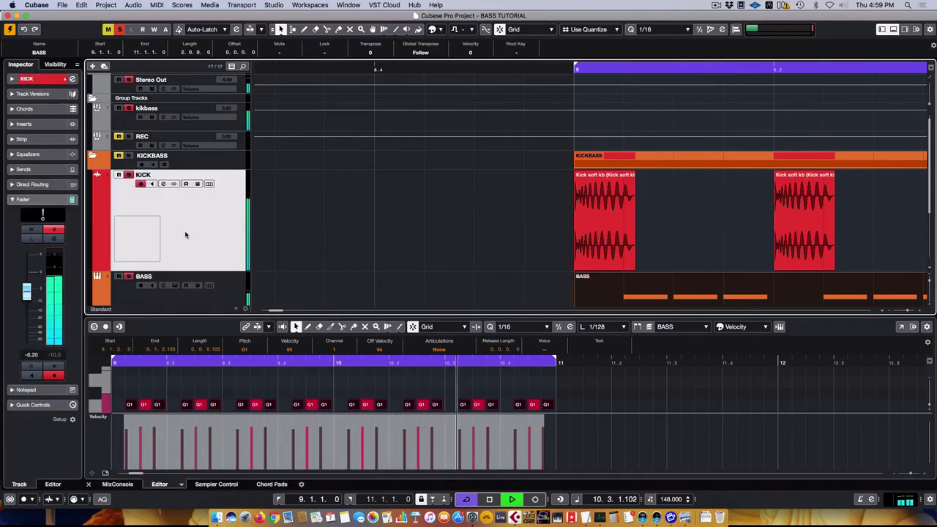
{"action": "left_click", "coordinate": [135, 296]}
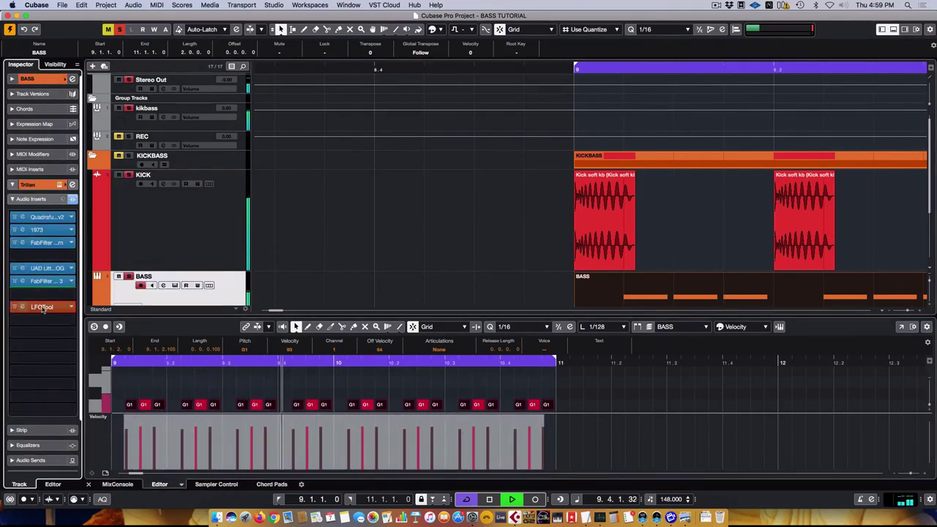
Zoom the arrangement out to show the whole KICKBASS section and adjust the heights of the KICK and BASS tracks
{"action": "key", "text": "g"}
{"action": "key", "text": "g"}
{"action": "key", "text": "g"}
{"action": "key", "text": "g"}
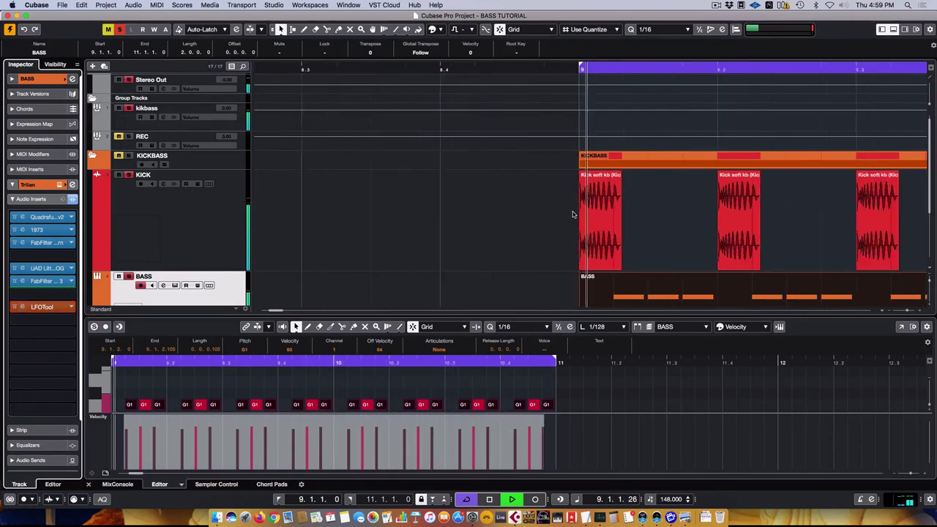
{"action": "key", "text": "g"}
{"action": "key", "text": "g"}
{"action": "key", "text": "g"}
{"action": "key", "text": "g"}
{"action": "key", "text": "g"}
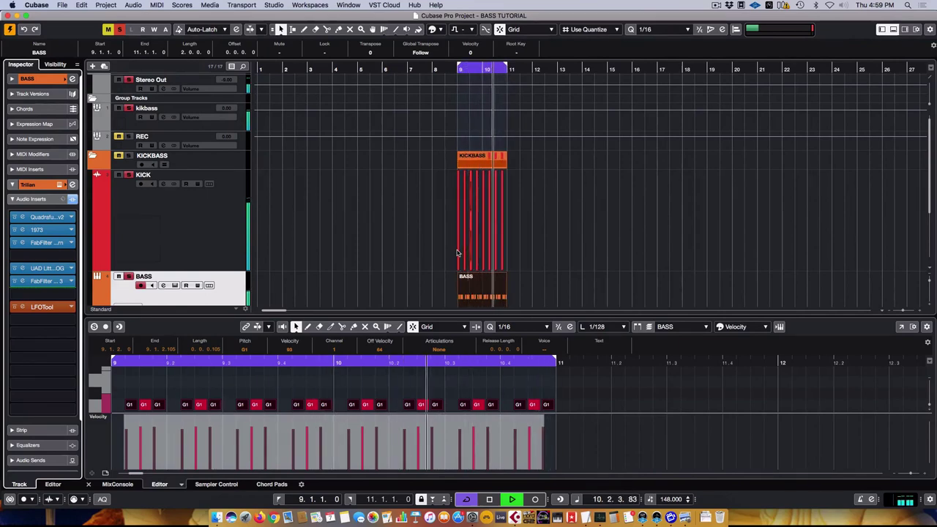
{"action": "left_click", "coordinate": [207, 235]}
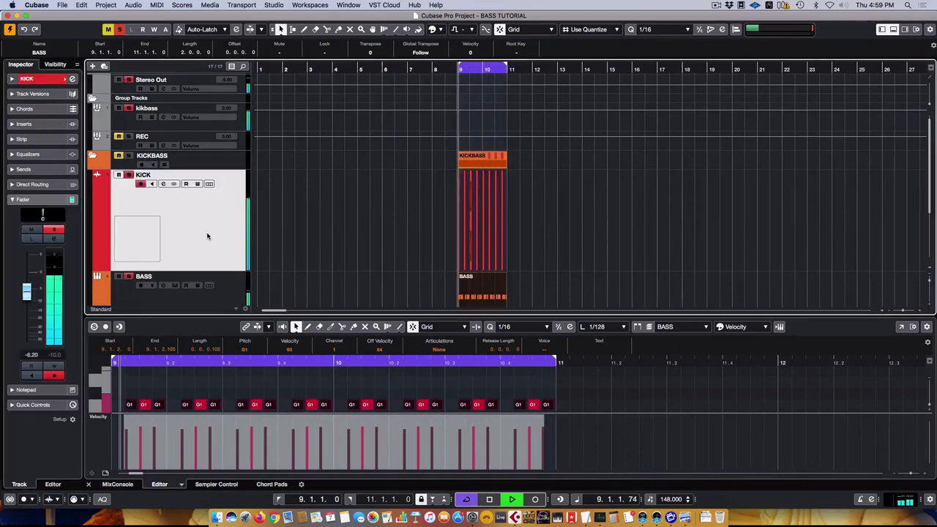
{"action": "left_click", "coordinate": [220, 278]}
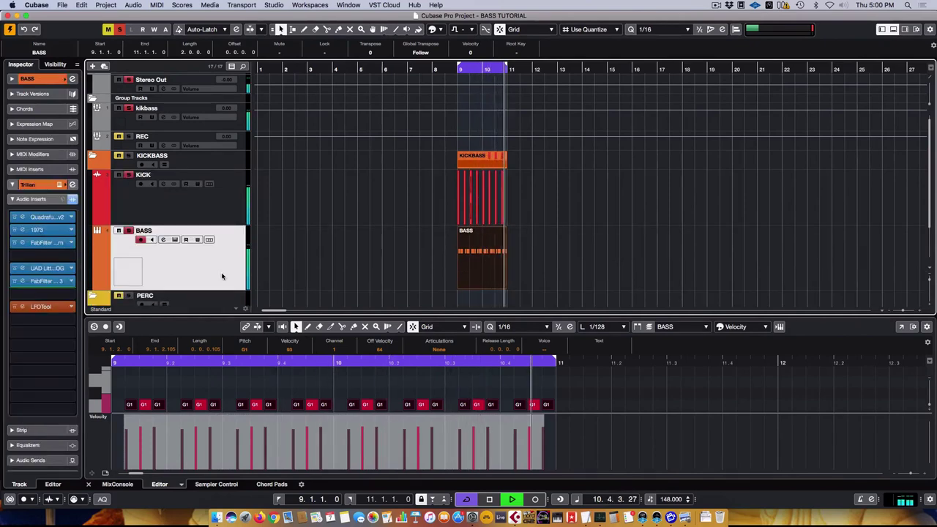
{"action": "left_click_drag", "start_coordinate": [214, 291], "coordinate": [216, 272]}
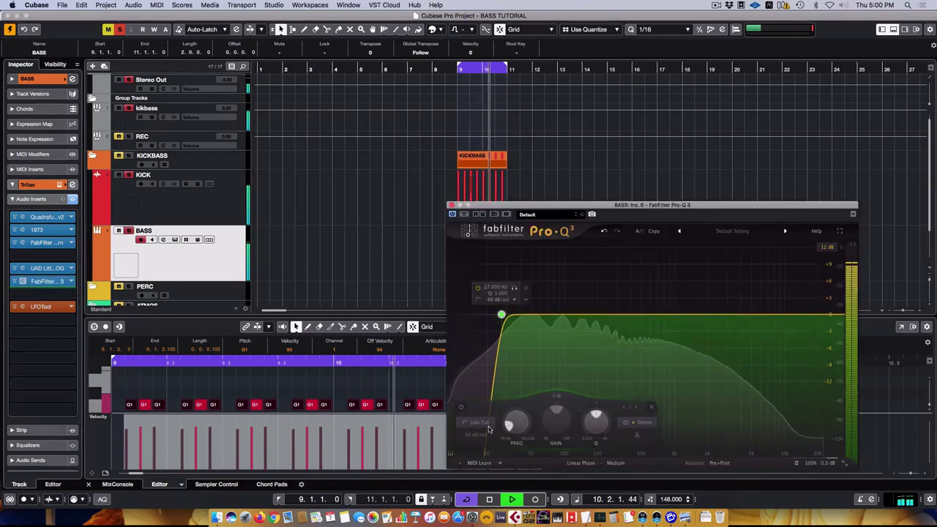
Toggle the 27 Hz low-cut band in the BASS track's Pro-Q 3 for comparison, leaving the band switched off
{"action": "left_click", "coordinate": [462, 407]}
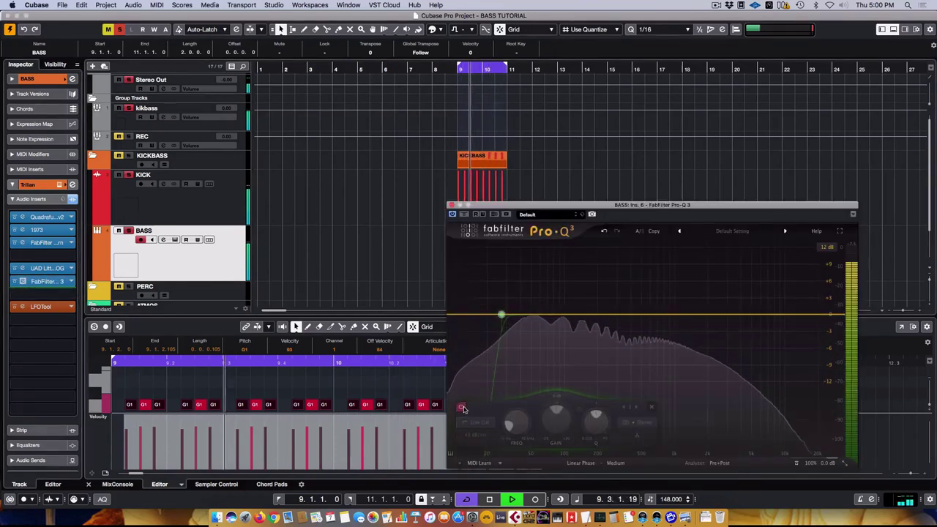
{"action": "left_click", "coordinate": [462, 407]}
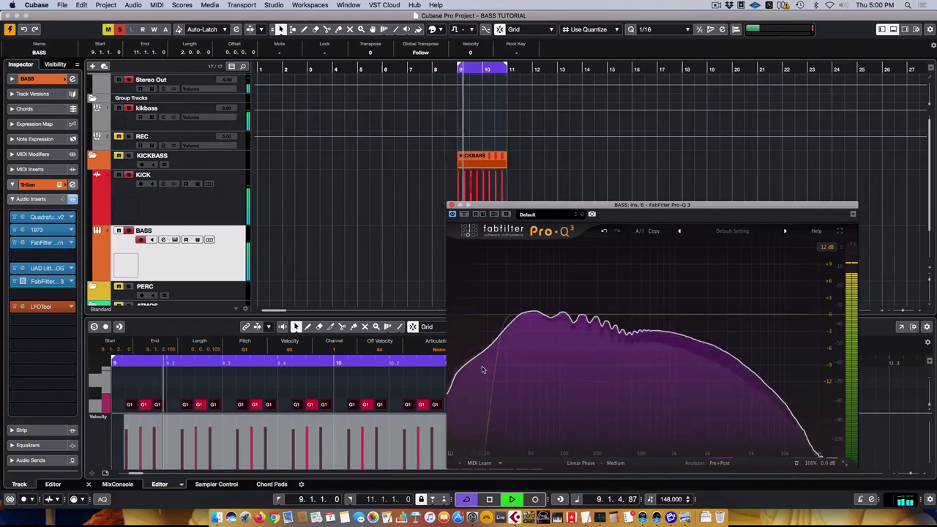
{"action": "mouse_move", "coordinate": [500, 317]}
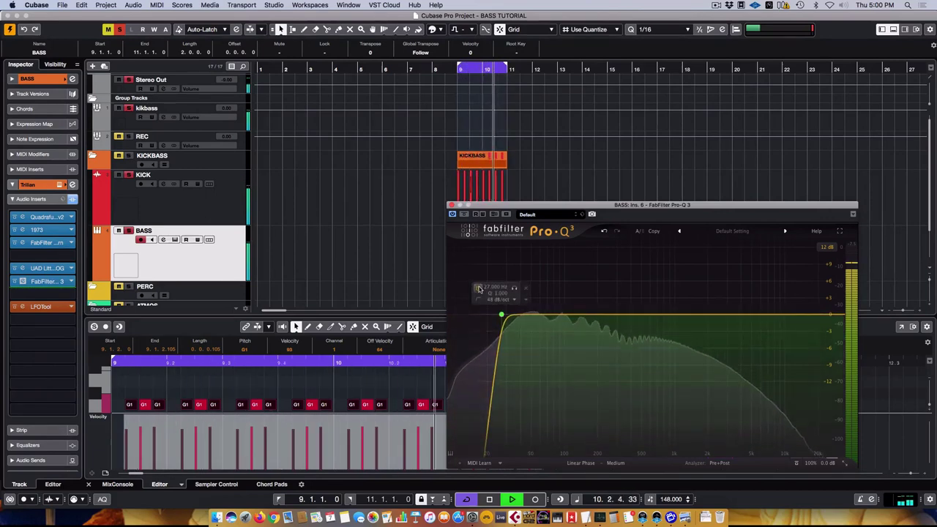
{"action": "left_click", "coordinate": [479, 289]}
{"action": "left_click", "coordinate": [479, 289]}
{"action": "left_click", "coordinate": [479, 289]}
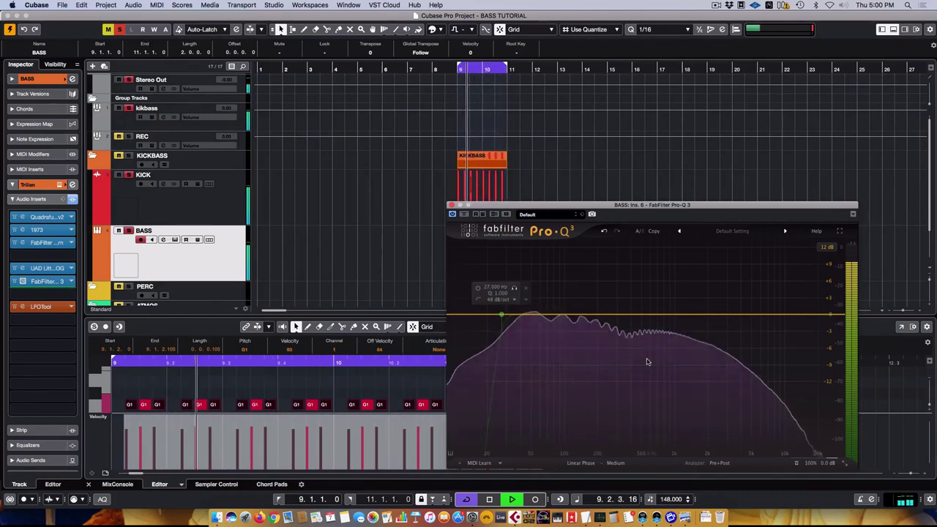
Look at the 1973 equalizer insert on the BASS track and close it
{"action": "left_click", "coordinate": [23, 231]}
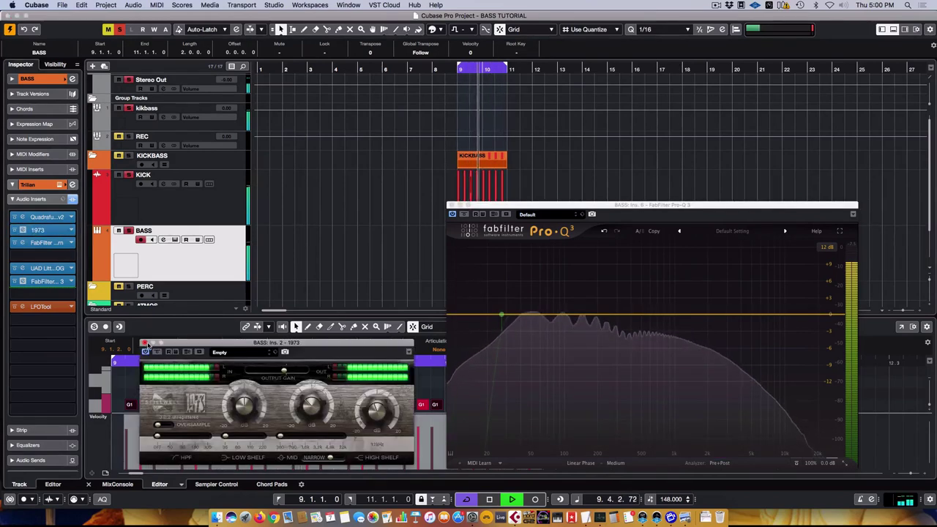
{"action": "left_click", "coordinate": [146, 343]}
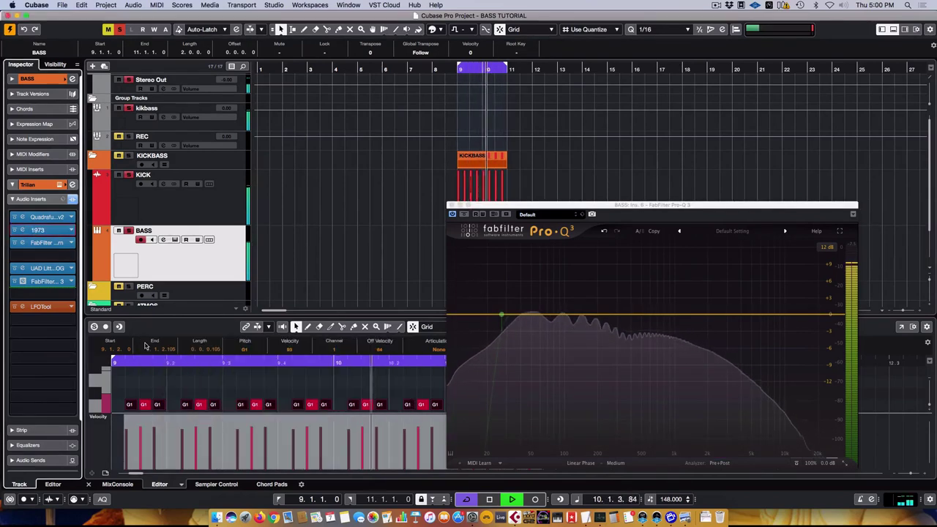
Open the BASS track's Quadrafuzz v2 and FabFilter Saturn inserts side by side and bypass both effects
{"action": "left_click", "coordinate": [23, 217]}
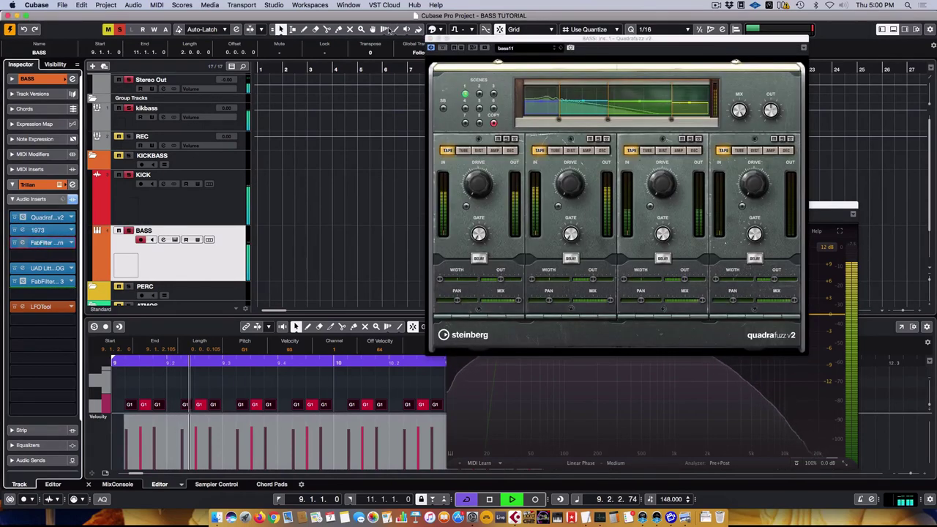
{"action": "left_click", "coordinate": [22, 281]}
{"action": "left_click_drag", "start_coordinate": [132, 119], "coordinate": [153, 76]}
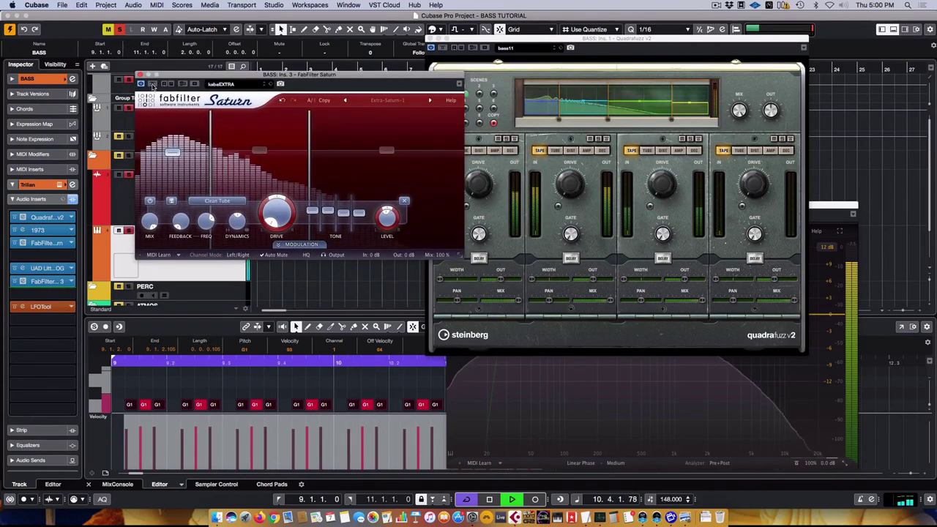
{"action": "left_click", "coordinate": [443, 47]}
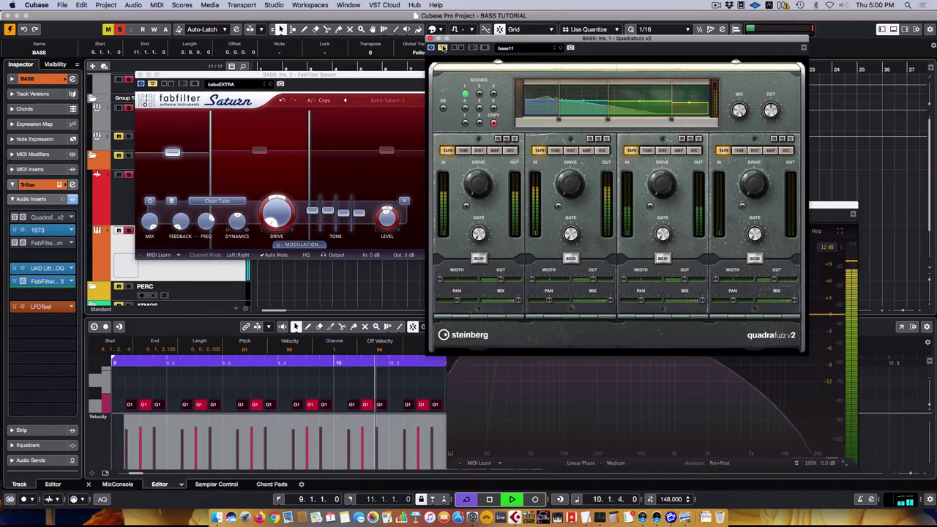
{"action": "left_click_drag", "start_coordinate": [520, 41], "coordinate": [542, 32]}
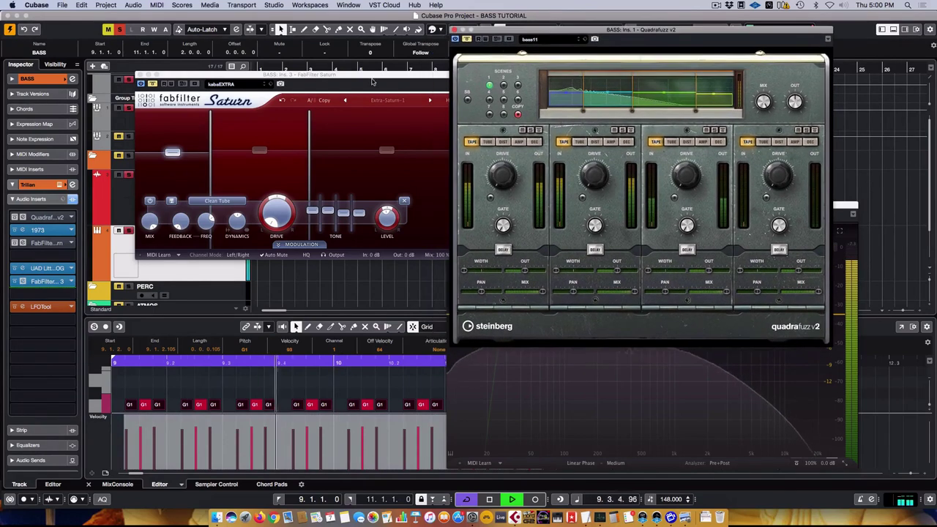
Examine the saturation settings of all three frequency bands in FabFilter Saturn
{"action": "left_click", "coordinate": [335, 75]}
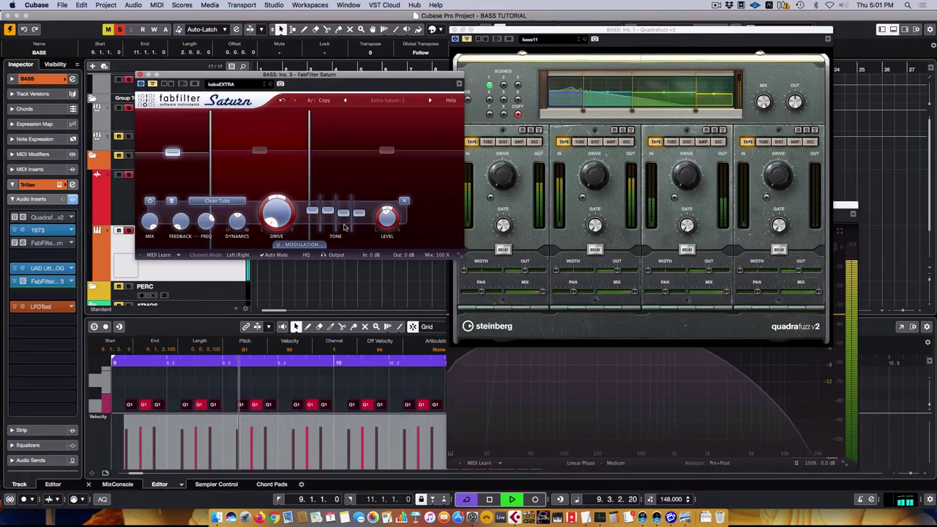
{"action": "left_click", "coordinate": [258, 150]}
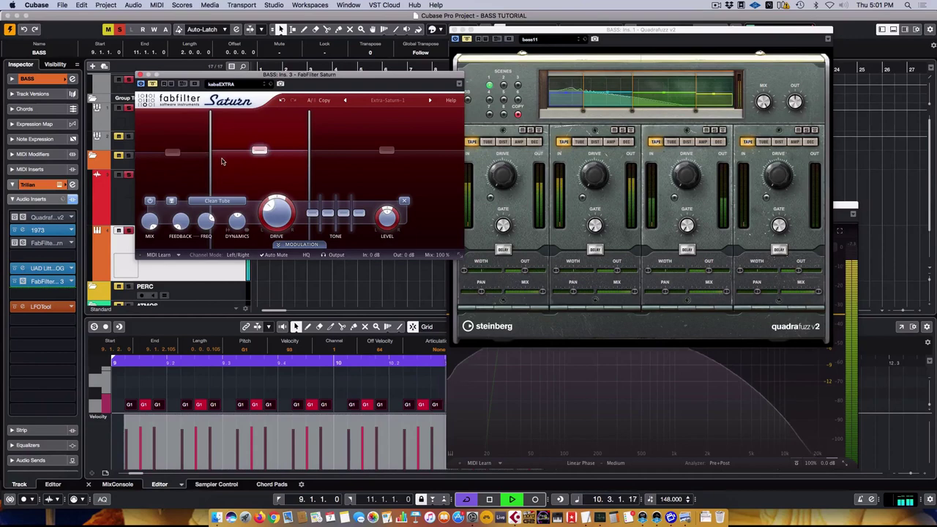
{"action": "left_click", "coordinate": [167, 154]}
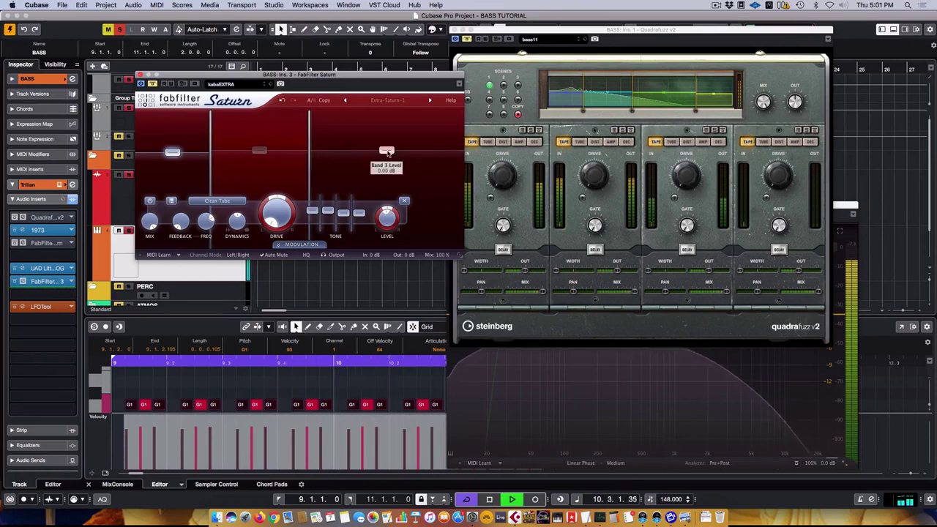
{"action": "left_click", "coordinate": [387, 150]}
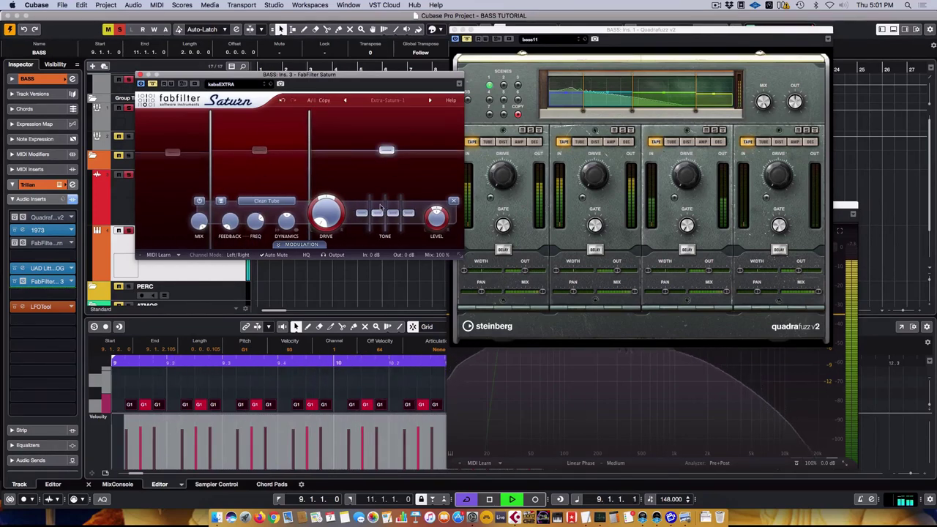
{"action": "left_click", "coordinate": [260, 151]}
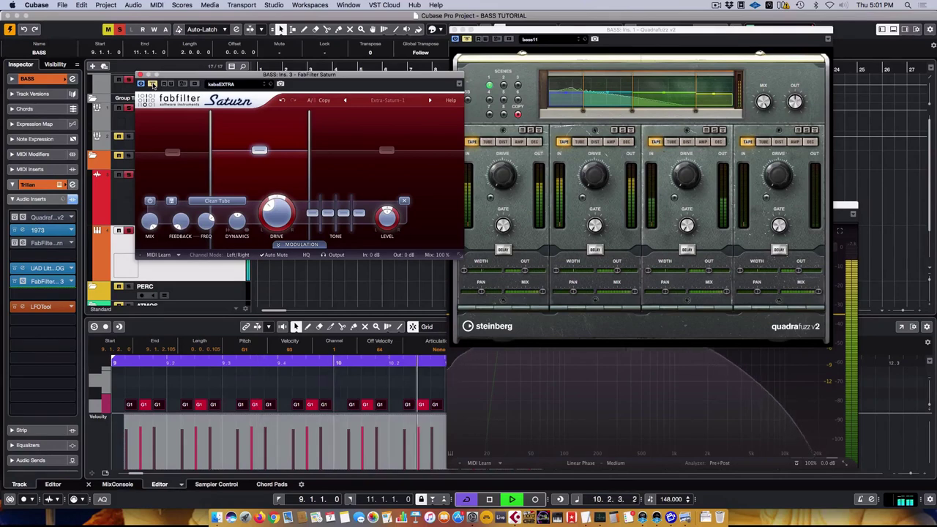
Rearrange the Saturn and Quadrafuzz v2 windows, take both effects out of bypass, and close their windows
{"action": "left_click_drag", "start_coordinate": [302, 75], "coordinate": [282, 90]}
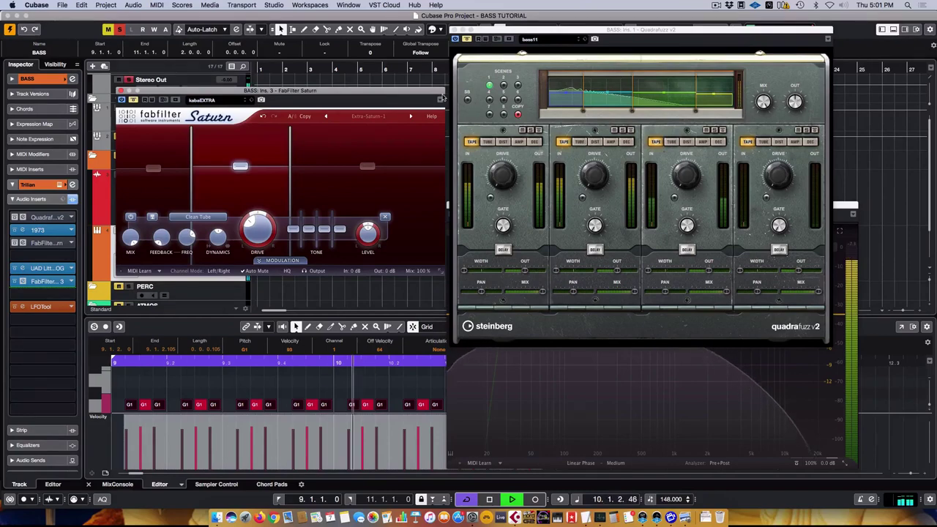
{"action": "left_click_drag", "start_coordinate": [422, 91], "coordinate": [422, 69]}
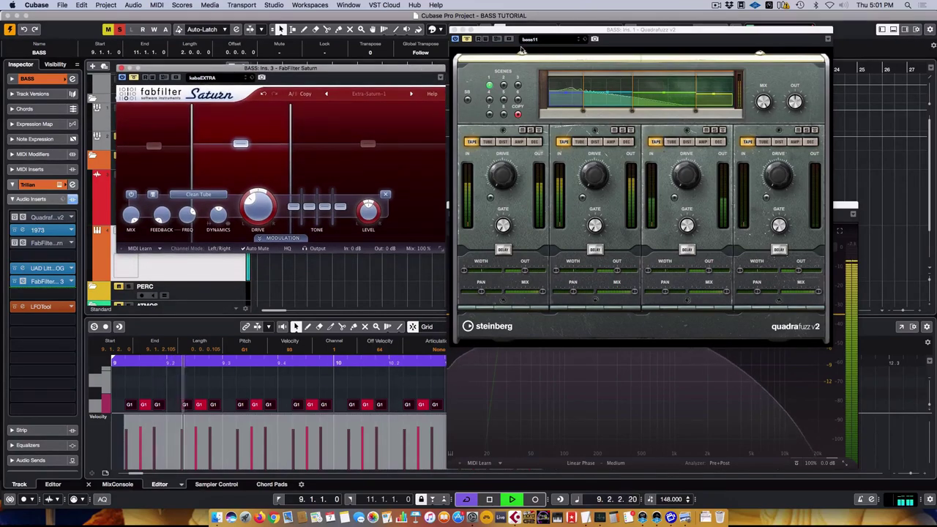
{"action": "left_click_drag", "start_coordinate": [531, 33], "coordinate": [553, 54]}
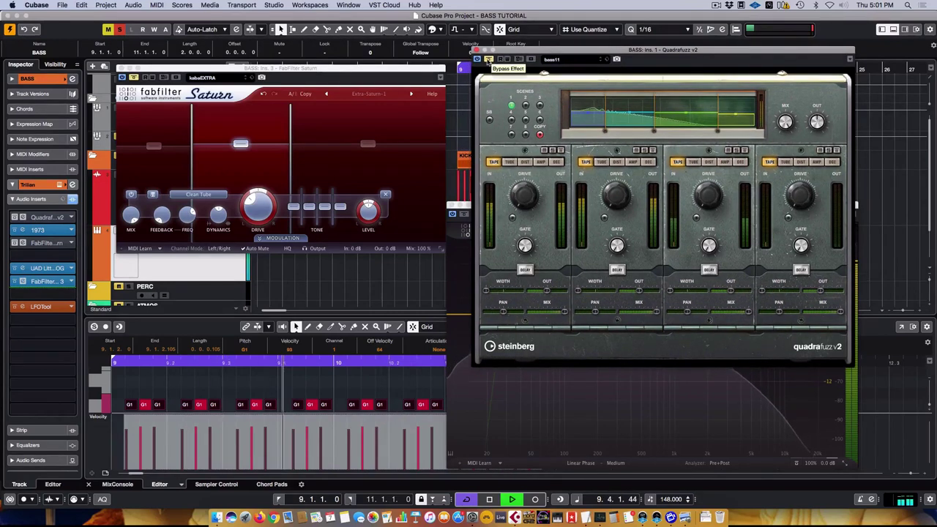
{"action": "left_click", "coordinate": [488, 60]}
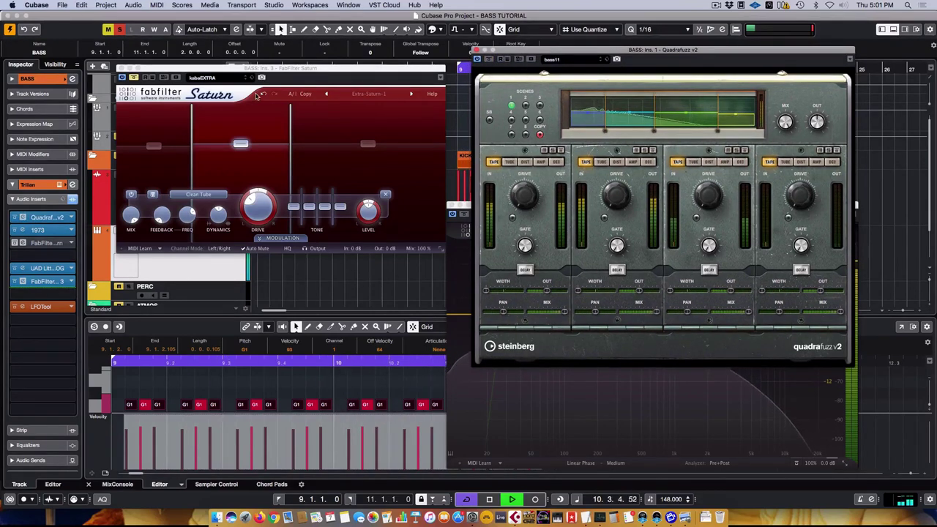
{"action": "left_click", "coordinate": [134, 78]}
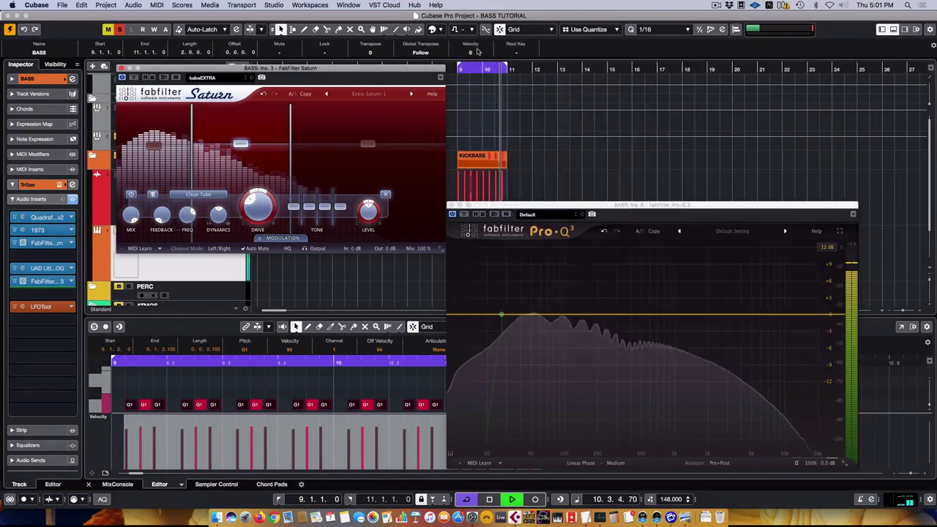
{"action": "key", "text": "super+w"}
{"action": "key", "text": "super+w"}
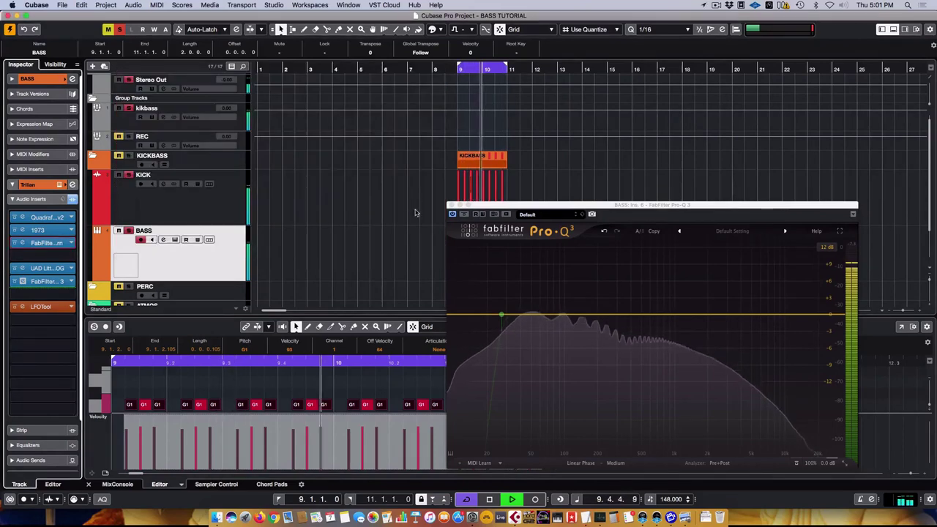
Show the inserts of the kikbass group track and switch on its FabFilter Pro-Q 3 insert
{"action": "left_click", "coordinate": [487, 205]}
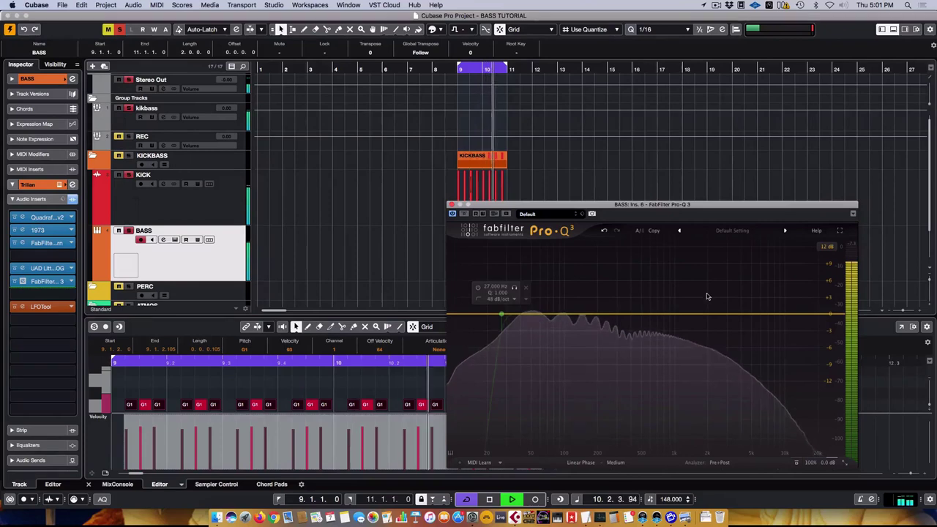
{"action": "left_click", "coordinate": [183, 123]}
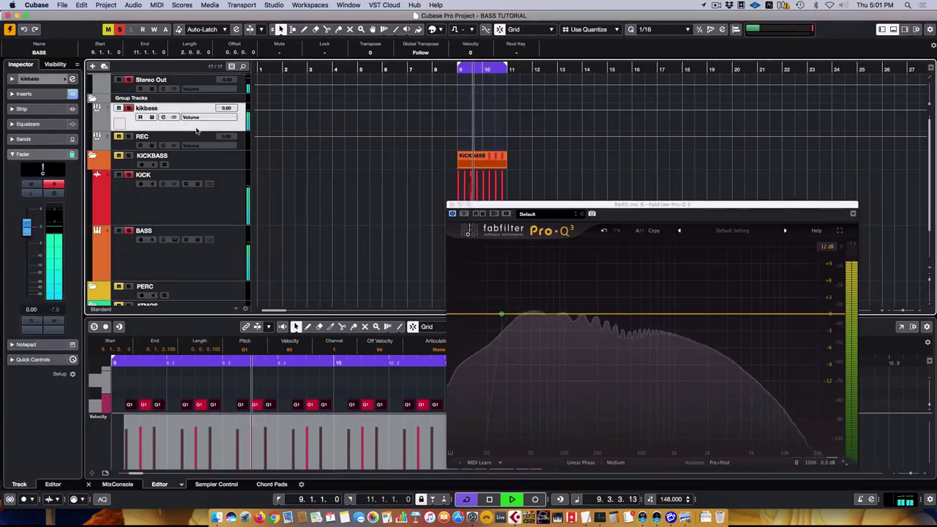
{"action": "left_click", "coordinate": [25, 93]}
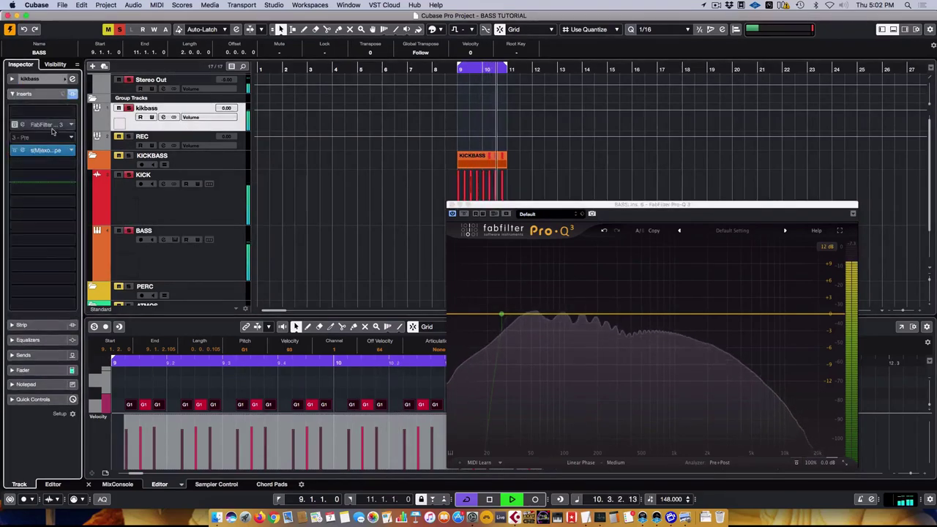
{"action": "left_click", "coordinate": [13, 125]}
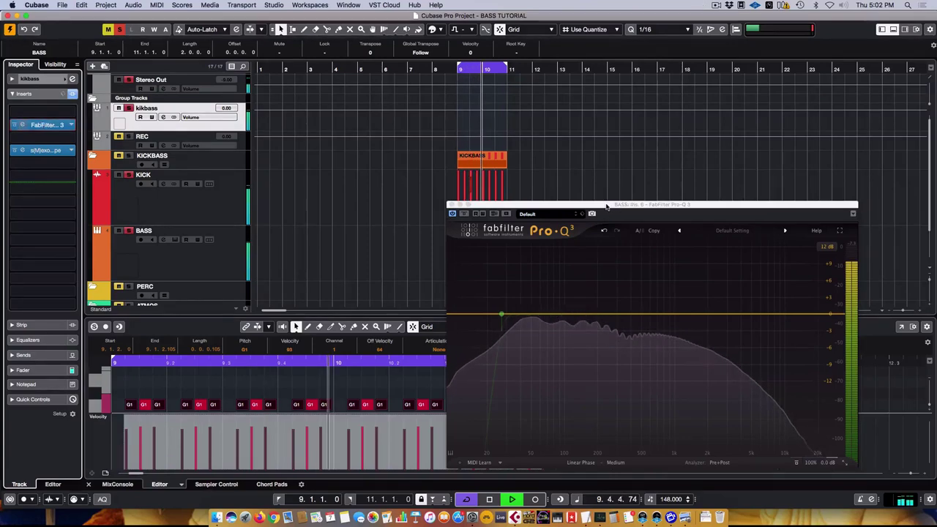
{"action": "left_click_drag", "start_coordinate": [606, 206], "coordinate": [566, 173]}
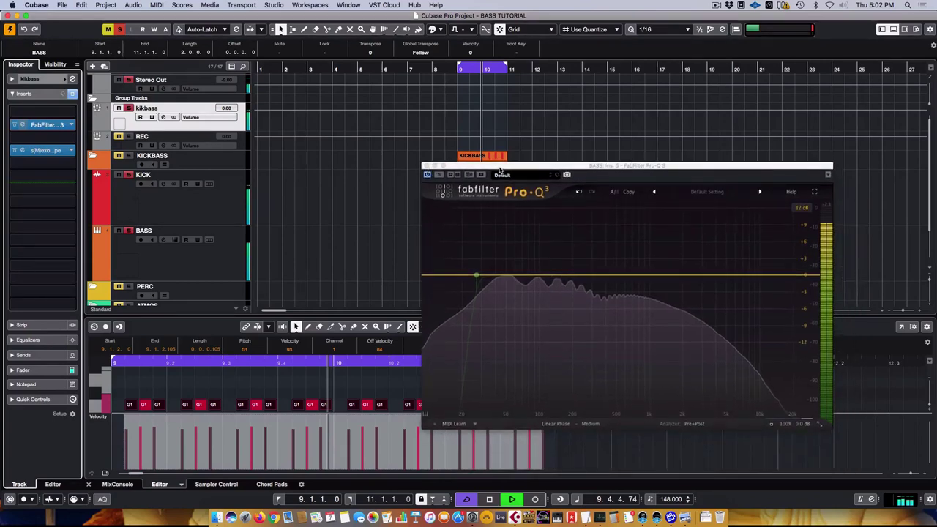
{"action": "left_click_drag", "start_coordinate": [500, 170], "coordinate": [497, 166]}
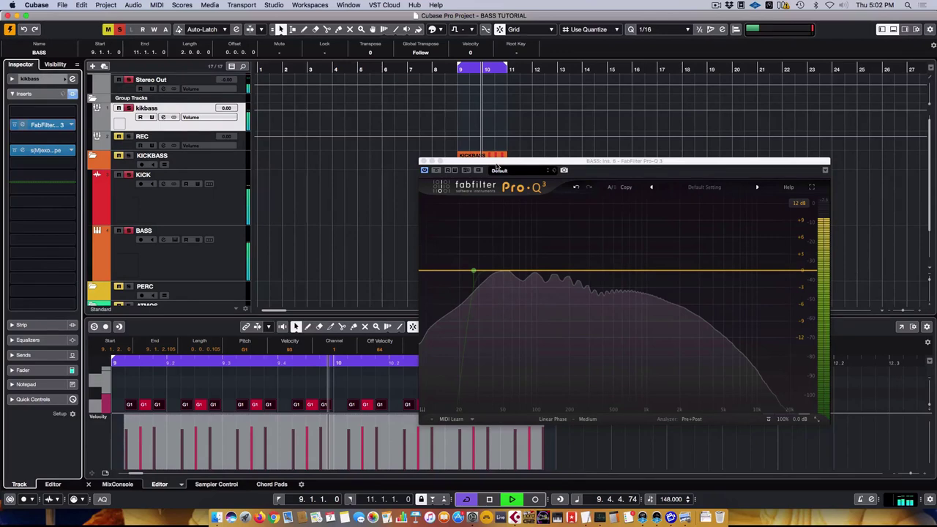
{"action": "left_click_drag", "start_coordinate": [496, 168], "coordinate": [416, 168]}
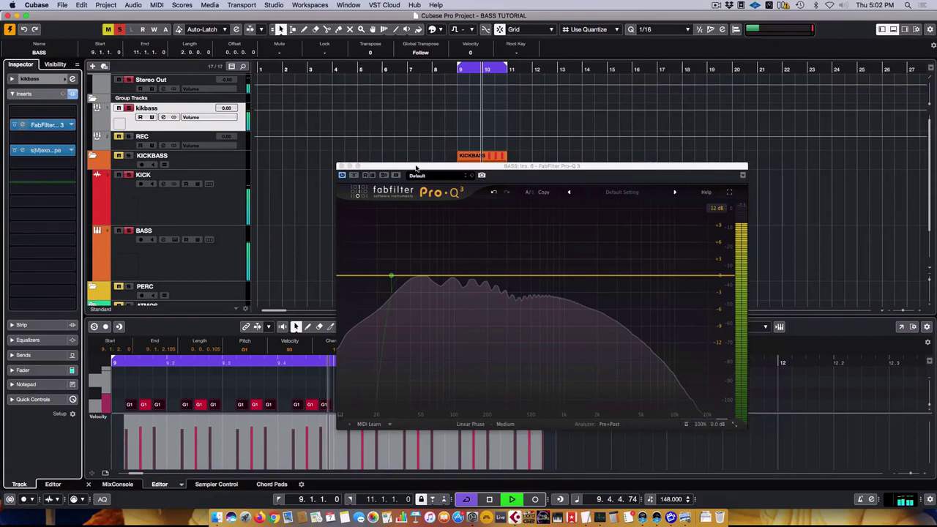
Force the unresponsive Cubase application to quit
{"action": "key", "text": "super+alt+Escape"}
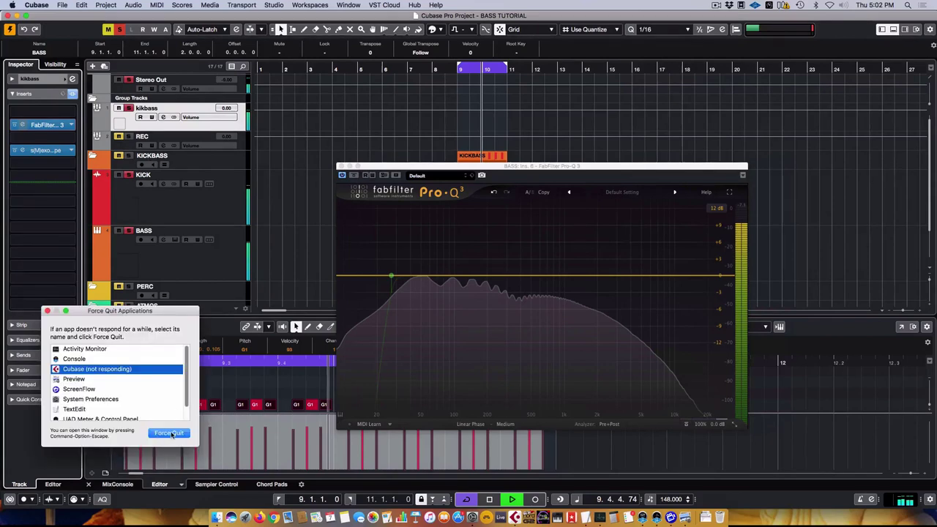
{"action": "left_click", "coordinate": [169, 433]}
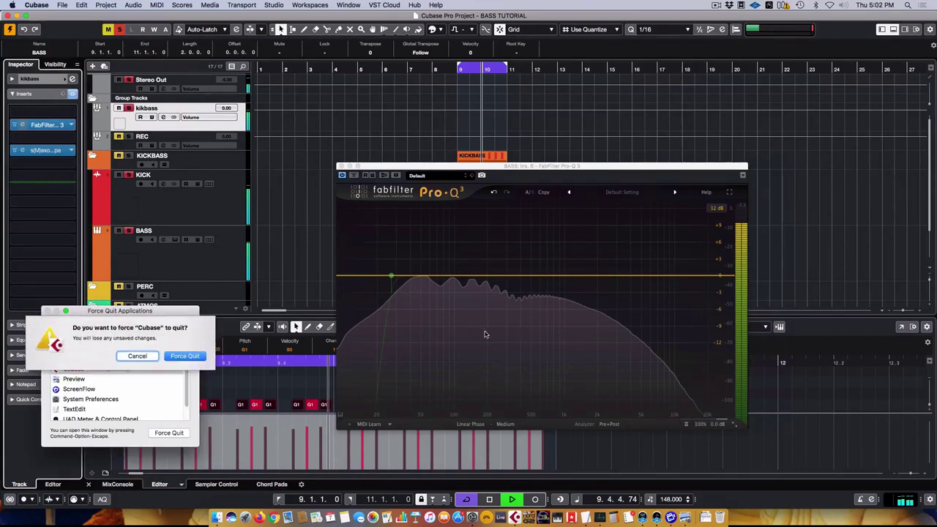
{"action": "left_click", "coordinate": [202, 360]}
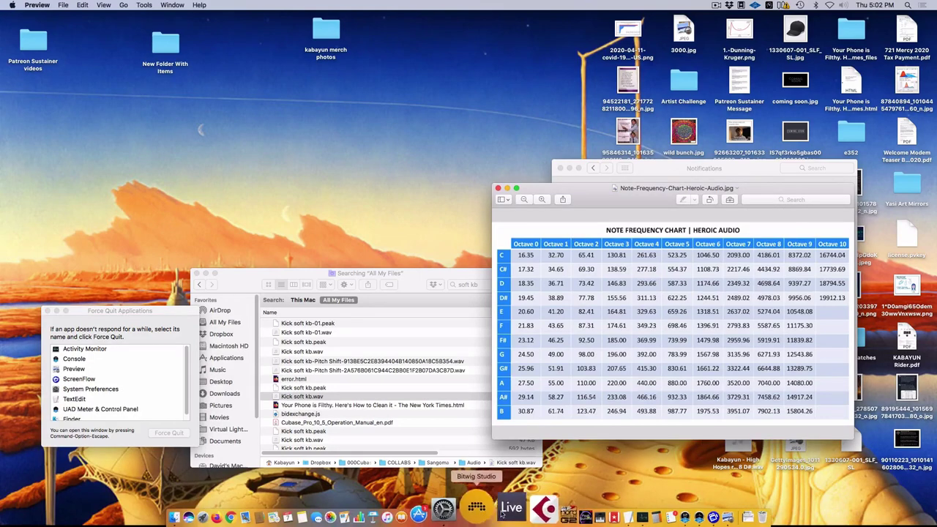
Relaunch Cubase with Universal Audio Thunderbolt as the audio driver
{"action": "left_click", "coordinate": [514, 512]}
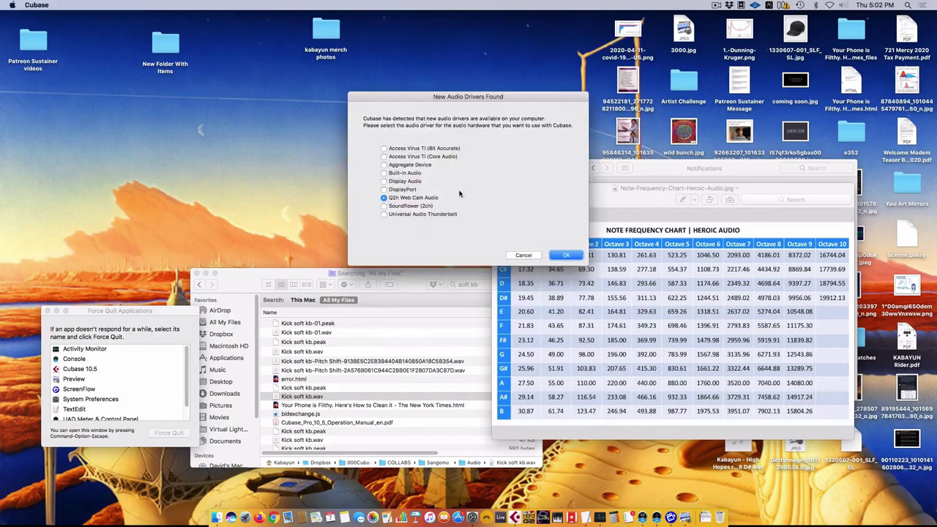
{"action": "left_click", "coordinate": [434, 215]}
{"action": "left_click", "coordinate": [563, 256]}
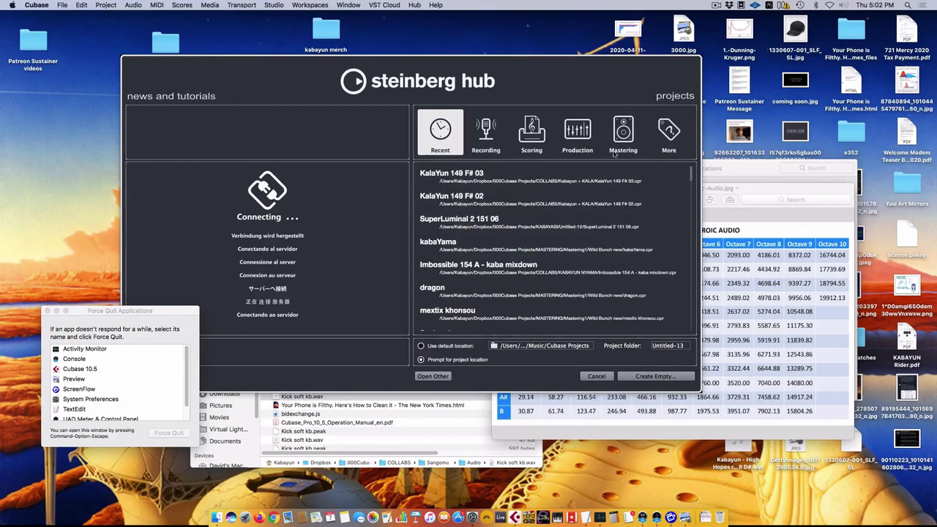
Look through the templates and recent projects in the Steinberg hub and dismiss it
{"action": "left_click", "coordinate": [668, 132]}
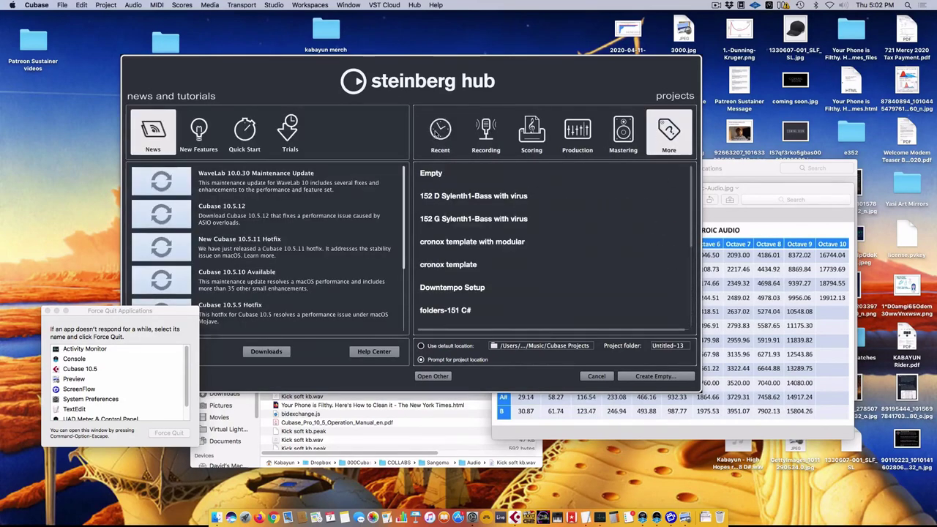
{"action": "left_click", "coordinate": [440, 132]}
{"action": "left_click", "coordinate": [596, 376]}
Switch to Finder and browse to the 000Cubase Projects folder in Dropbox
{"action": "left_click", "coordinate": [265, 395]}
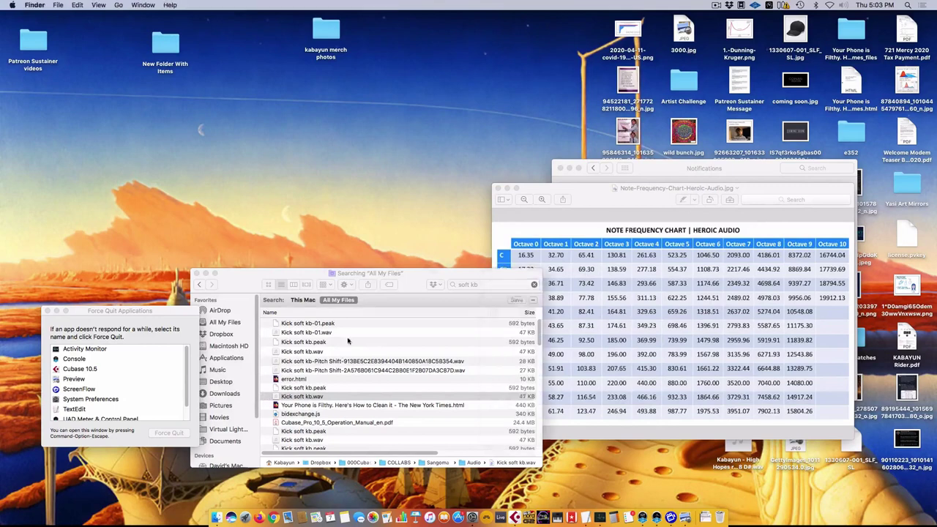
{"action": "left_click", "coordinate": [221, 405]}
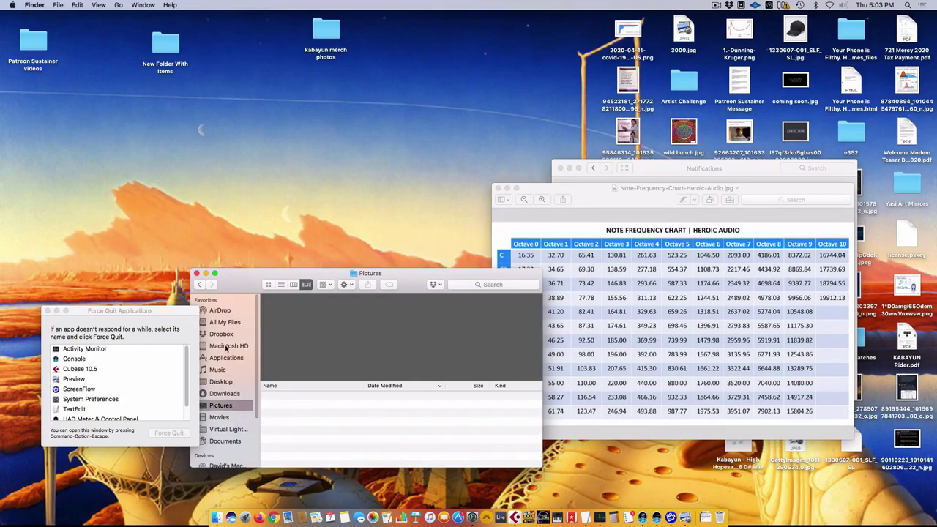
{"action": "left_click", "coordinate": [229, 347]}
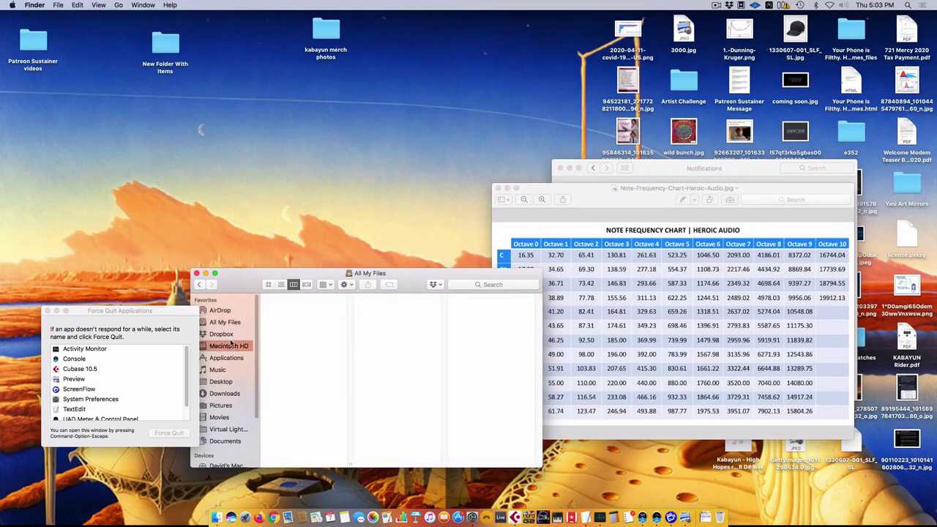
{"action": "left_click", "coordinate": [221, 334]}
{"action": "left_click", "coordinate": [311, 357]}
{"action": "left_click", "coordinate": [304, 331]}
{"action": "left_click", "coordinate": [296, 314]}
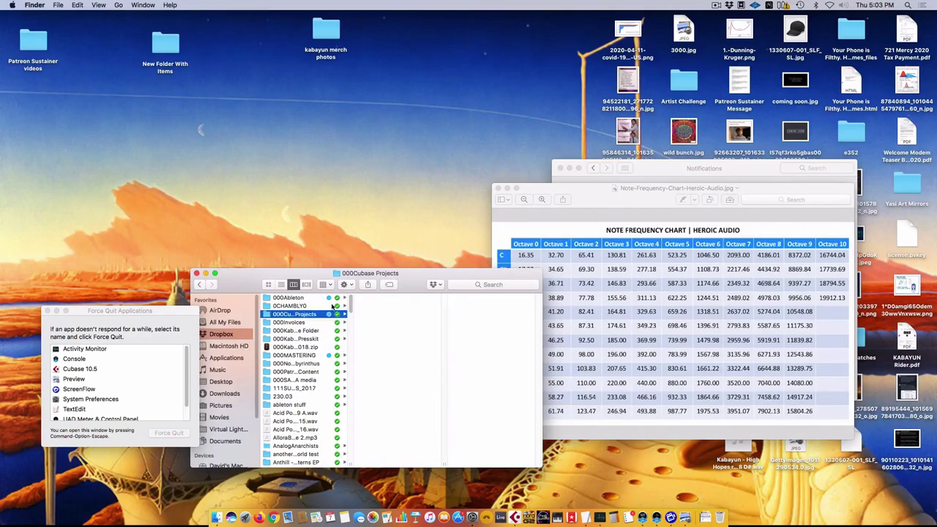
Enlarge the Finder window and open BASS TUTORIAL.cpr from the Tutorieals folder
{"action": "left_click_drag", "start_coordinate": [424, 273], "coordinate": [412, 139]}
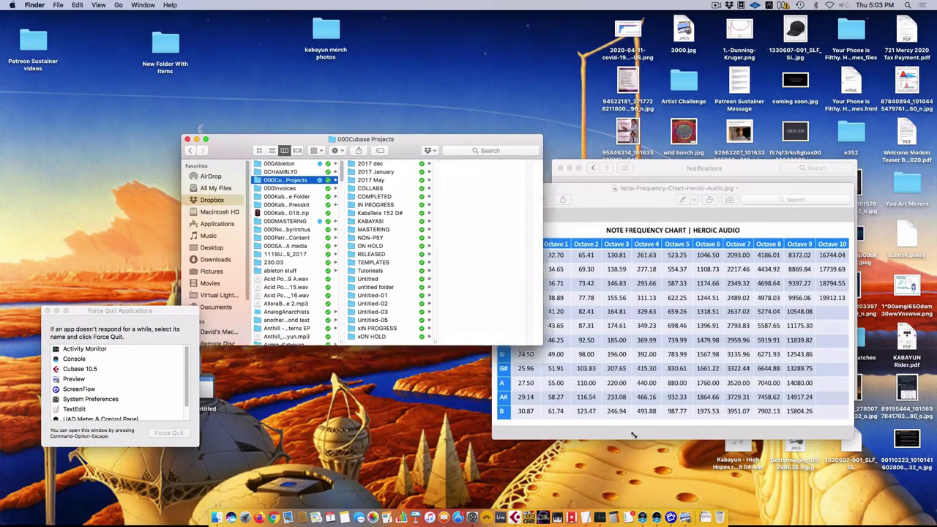
{"action": "left_click_drag", "start_coordinate": [533, 333], "coordinate": [649, 448]}
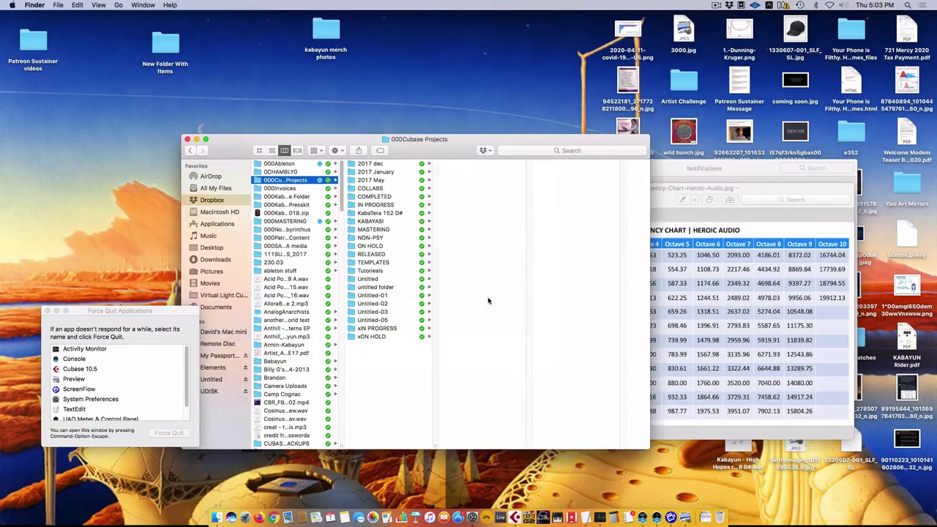
{"action": "left_click", "coordinate": [373, 271]}
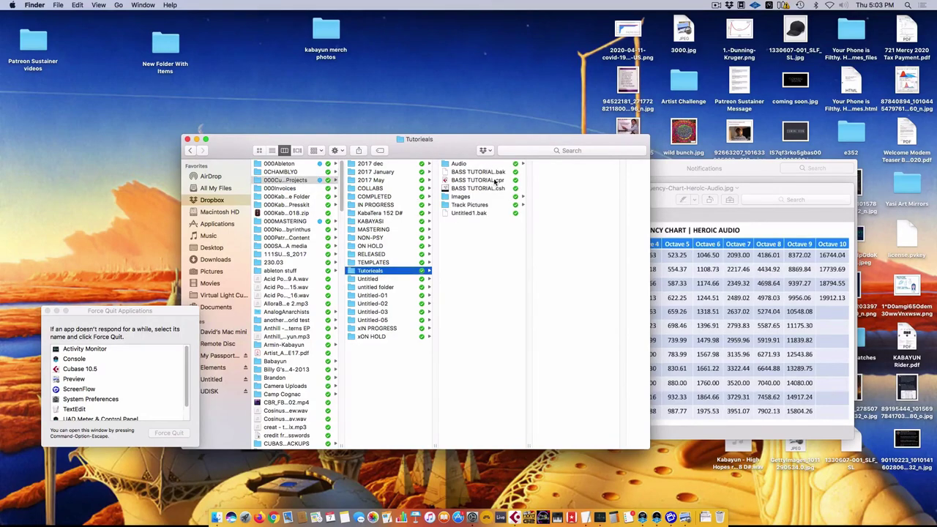
{"action": "double_click", "coordinate": [471, 180]}
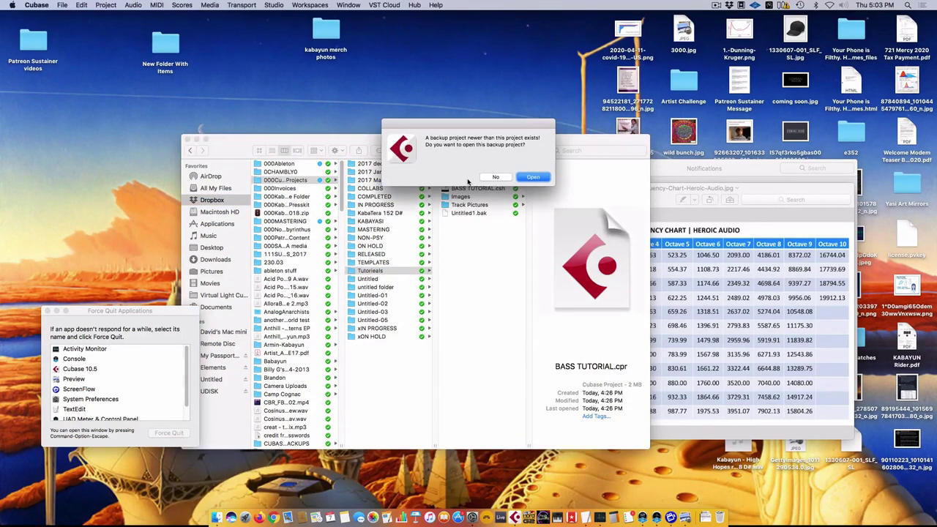
Open the newer backup project as BASS TUTORIAL-01.cpr, skipping the missing files and leaving the missing ports unmapped
{"action": "left_click", "coordinate": [536, 181]}
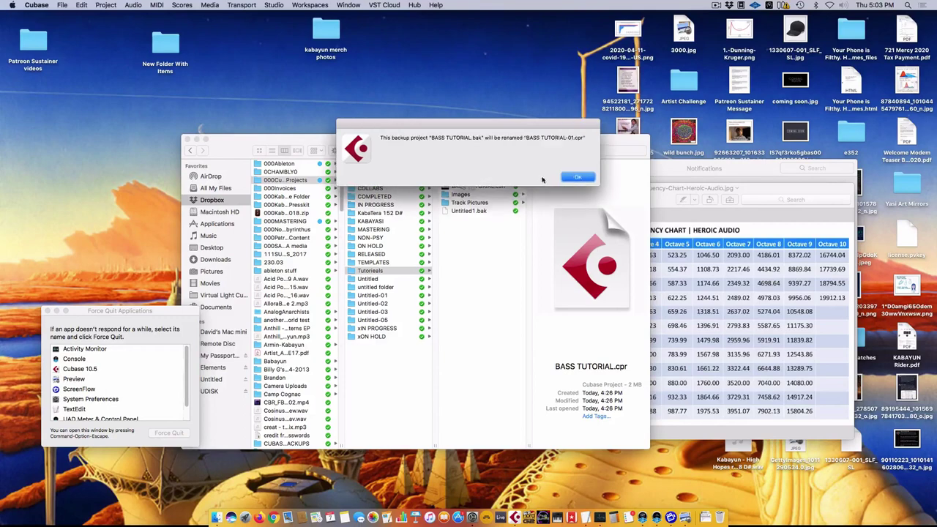
{"action": "left_click", "coordinate": [575, 179]}
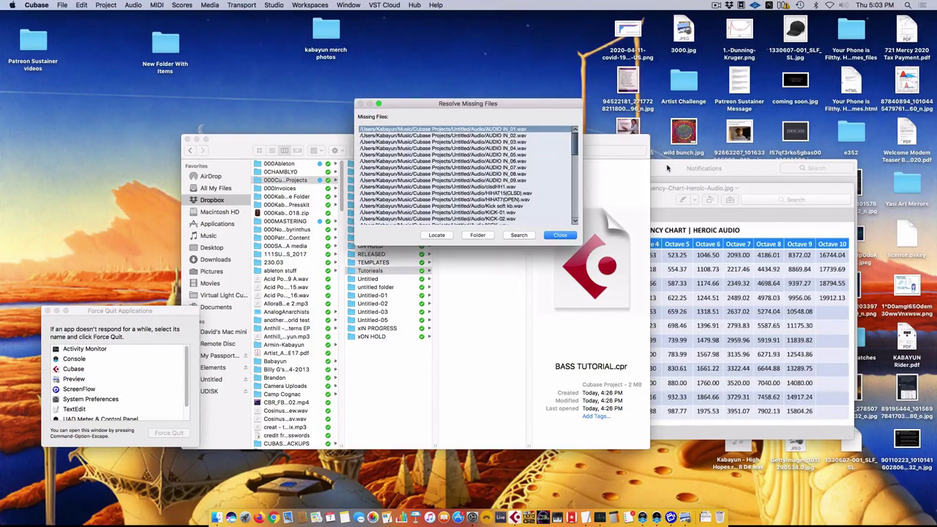
{"action": "key", "text": "Return"}
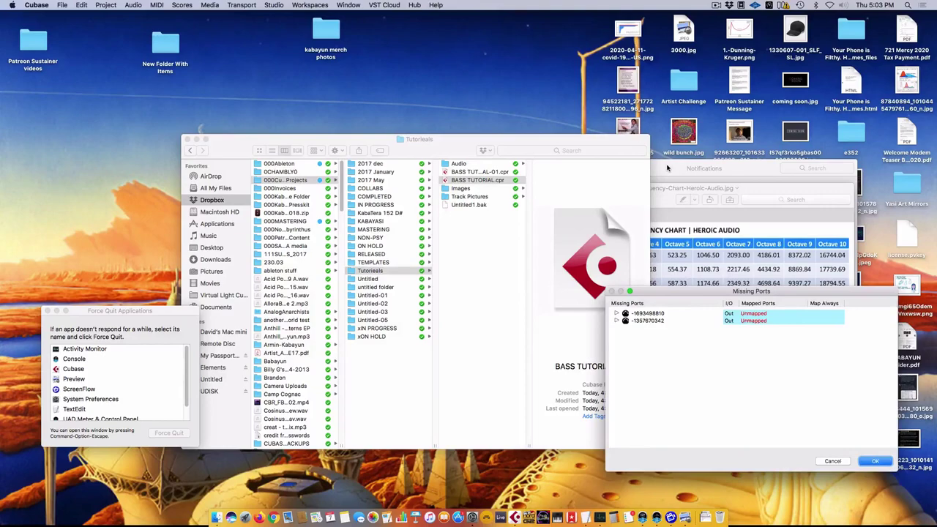
{"action": "left_click", "coordinate": [887, 463]}
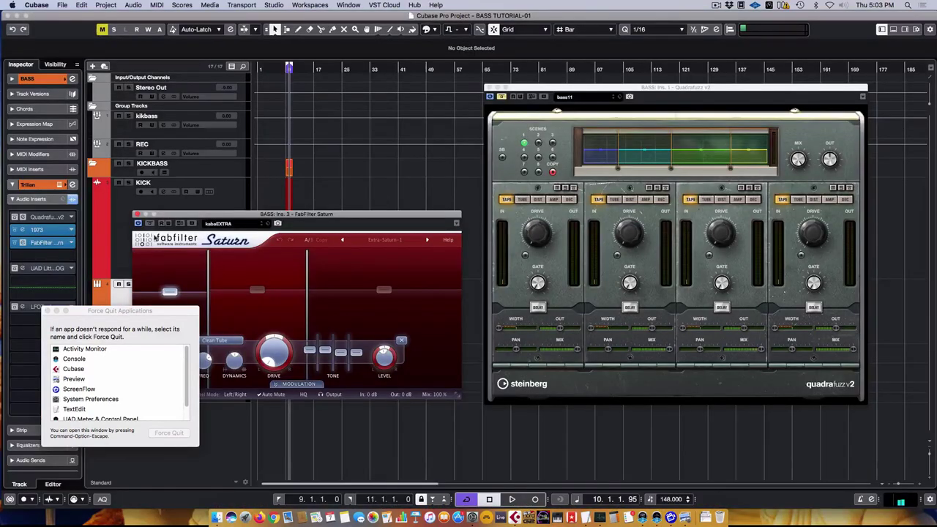
Close the Saturn and Quadrafuzz v2 windows and switch on the BASS track's Quadrafuzz v2, UAD and LFOTool inserts
{"action": "left_click", "coordinate": [137, 214]}
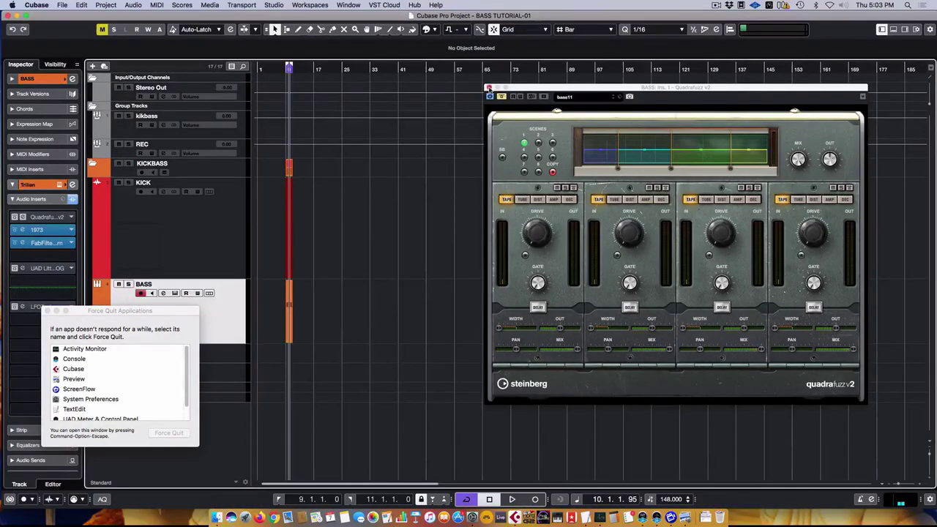
{"action": "left_click", "coordinate": [488, 87]}
{"action": "left_click", "coordinate": [43, 287]}
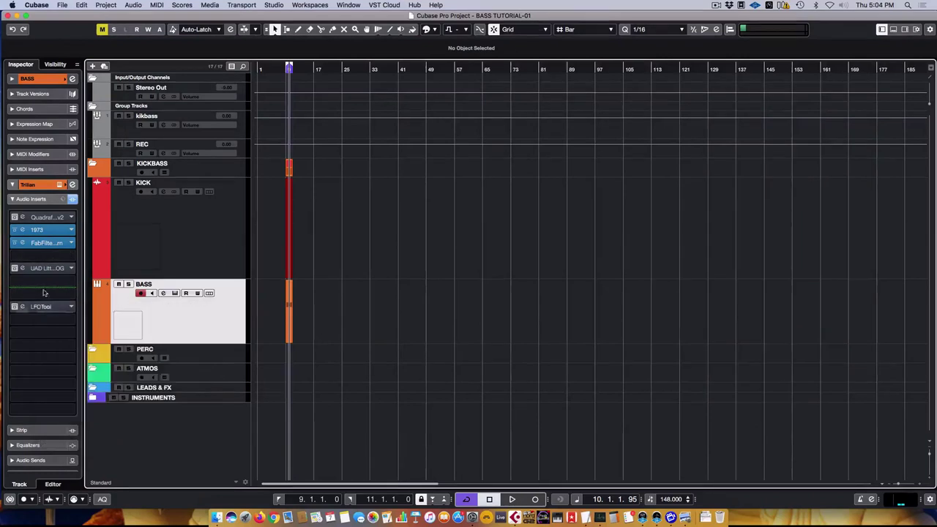
{"action": "left_click", "coordinate": [15, 218]}
{"action": "left_click", "coordinate": [15, 268]}
{"action": "left_click", "coordinate": [14, 307]}
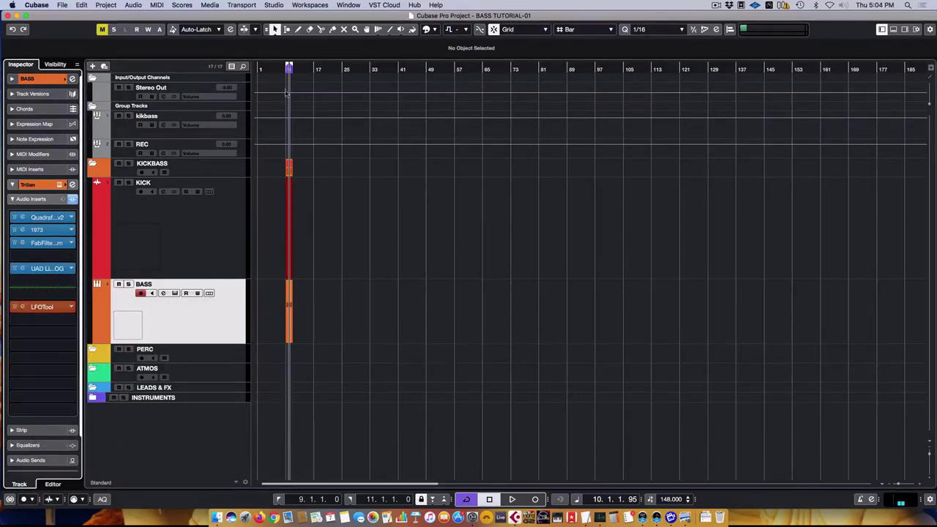
Start looped playback and zoom in on the kick and bass events around bar 9
{"action": "key", "text": "h"}
{"action": "key", "text": "h"}
{"action": "key", "text": "h"}
{"action": "key", "text": "h"}
{"action": "key", "text": "space"}
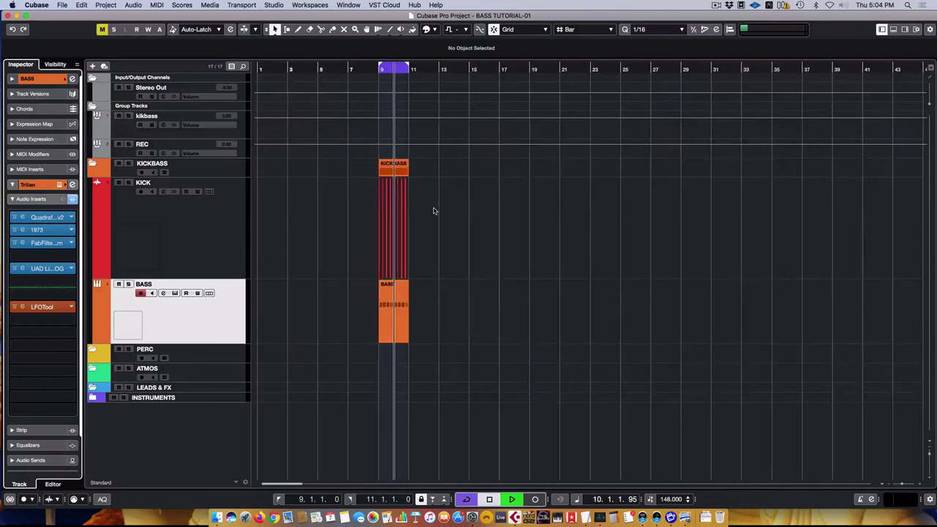
{"action": "key", "text": "h"}
{"action": "key", "text": "h"}
{"action": "key", "text": "h"}
{"action": "key", "text": "h"}
{"action": "key", "text": "h"}
{"action": "key", "text": "h"}
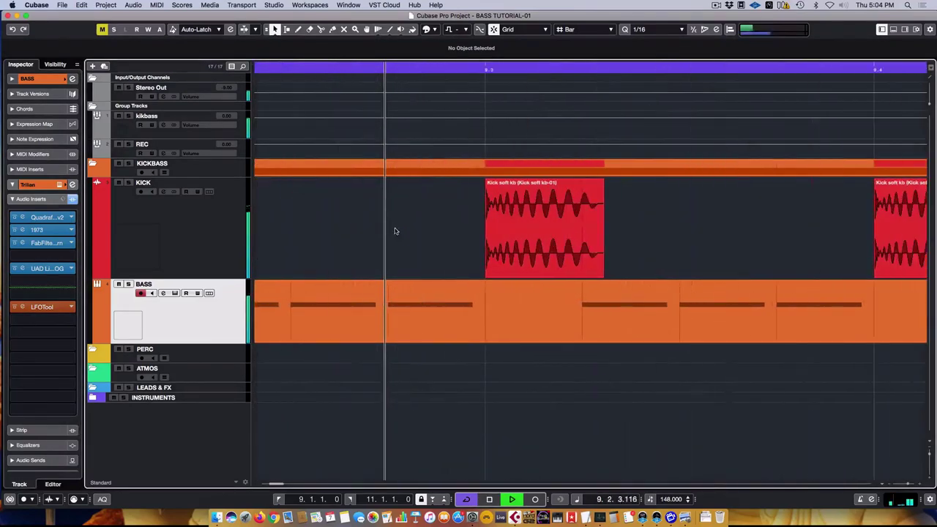
Check the LFOTool and FabFilter Saturn inserts on the BASS track during playback, closing each window
{"action": "left_click", "coordinate": [45, 307]}
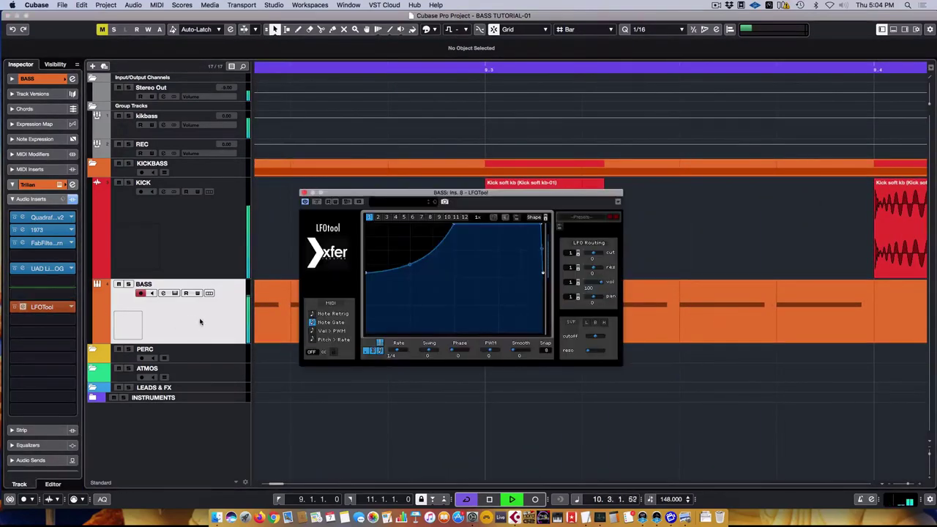
{"action": "left_click", "coordinate": [302, 194]}
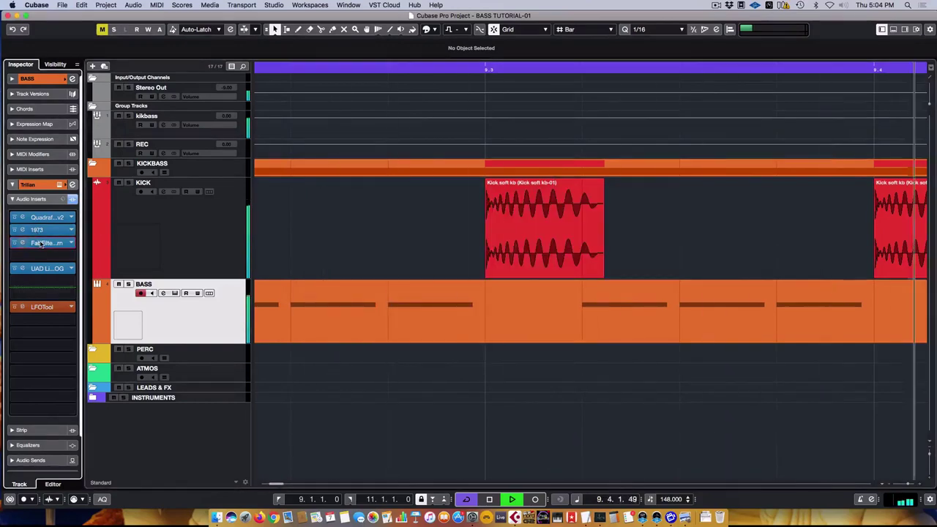
{"action": "left_click", "coordinate": [46, 242]}
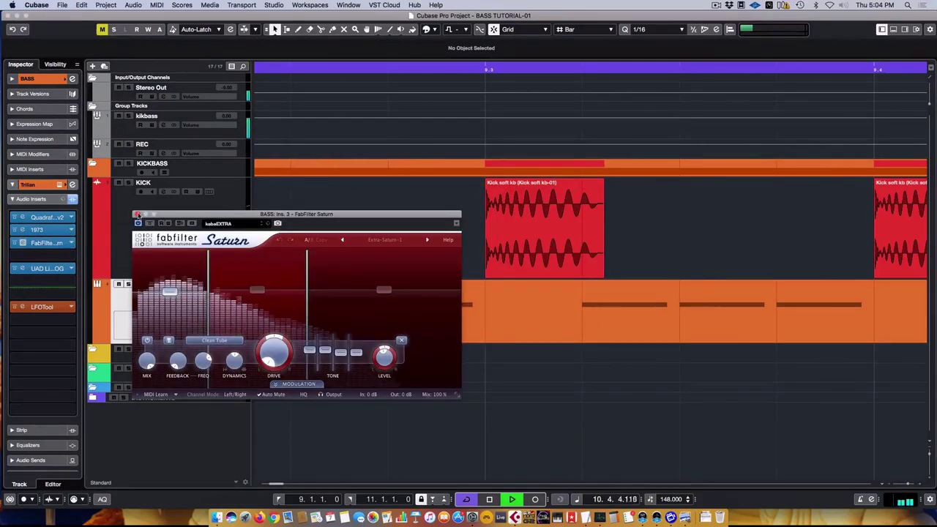
{"action": "left_click", "coordinate": [136, 214]}
Open the FabFilter Pro-Q 3 insert on the kikbass group track and place its window over the arrangement
{"action": "left_click", "coordinate": [185, 235]}
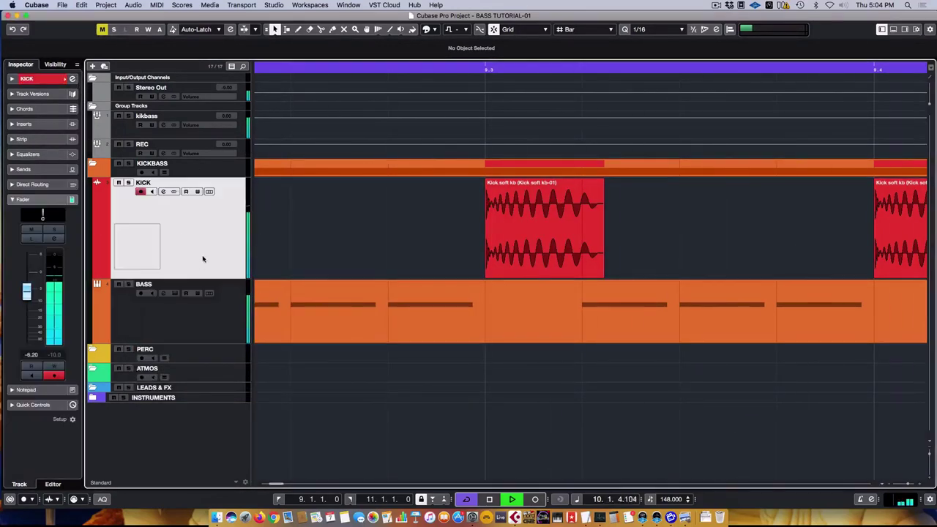
{"action": "scroll", "coordinate": [330, 230], "scroll_direction": "down", "scroll_amount": 5}
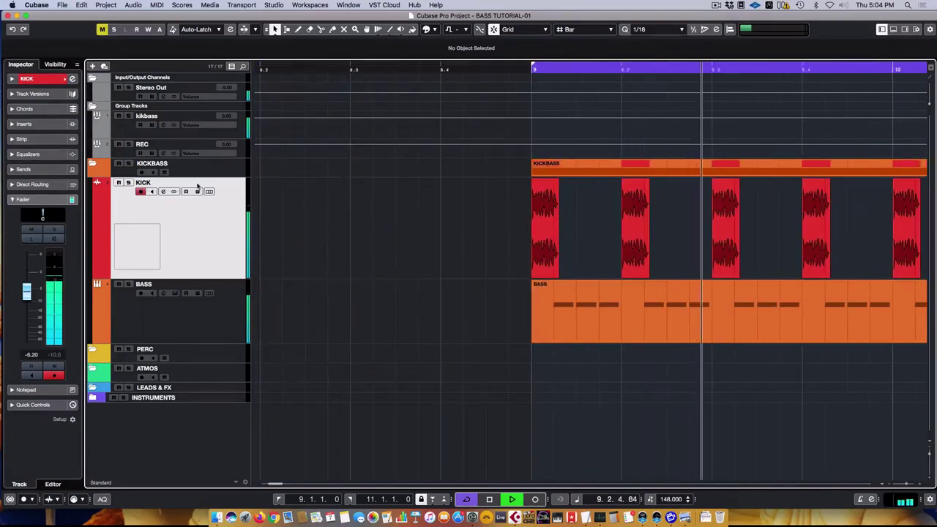
{"action": "left_click", "coordinate": [169, 129]}
{"action": "left_click", "coordinate": [24, 94]}
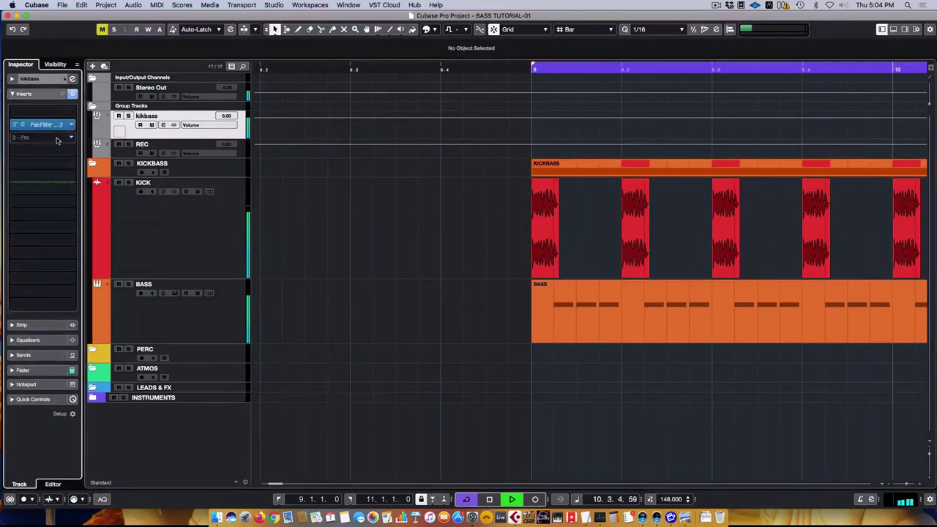
{"action": "left_click", "coordinate": [57, 139]}
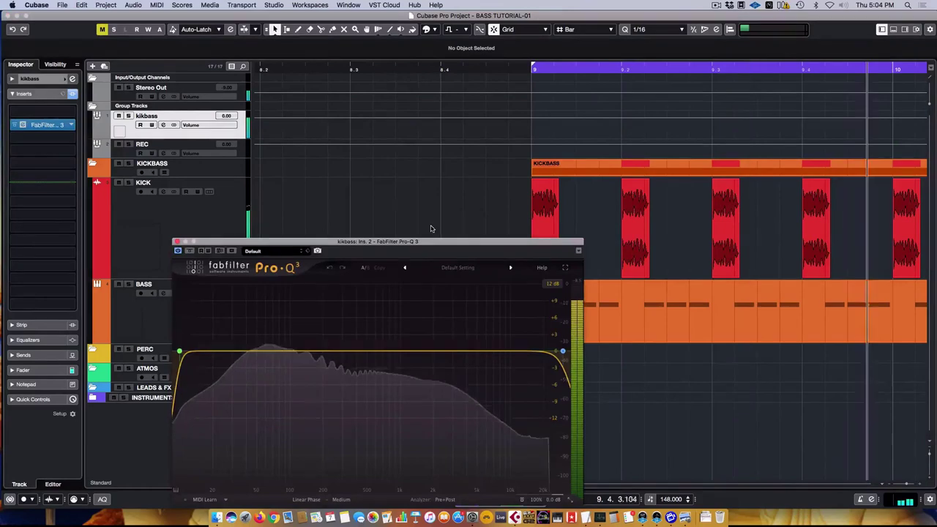
{"action": "left_click_drag", "start_coordinate": [436, 242], "coordinate": [606, 116]}
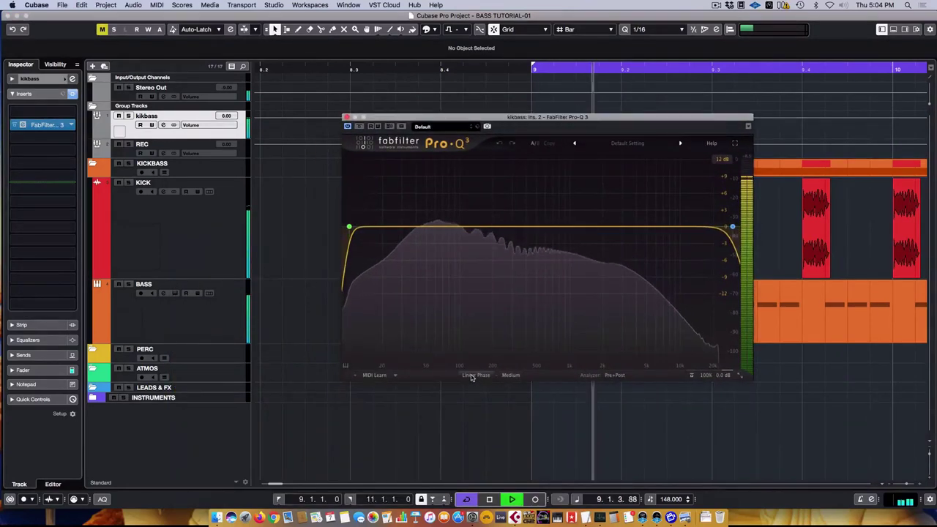
Check the frequencies of the low cut and high cut bands in Pro-Q 3, closing its window when done
{"action": "left_click", "coordinate": [351, 228]}
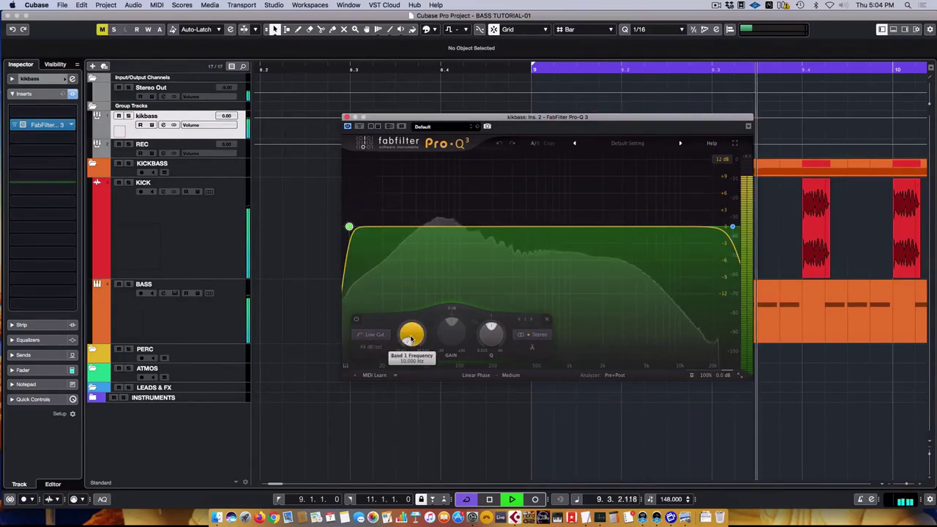
{"action": "mouse_move", "coordinate": [408, 341]}
{"action": "left_mouse_down"}
{"action": "mouse_move", "coordinate": [420, 261]}
{"action": "mouse_move", "coordinate": [413, 326]}
{"action": "left_mouse_up"}
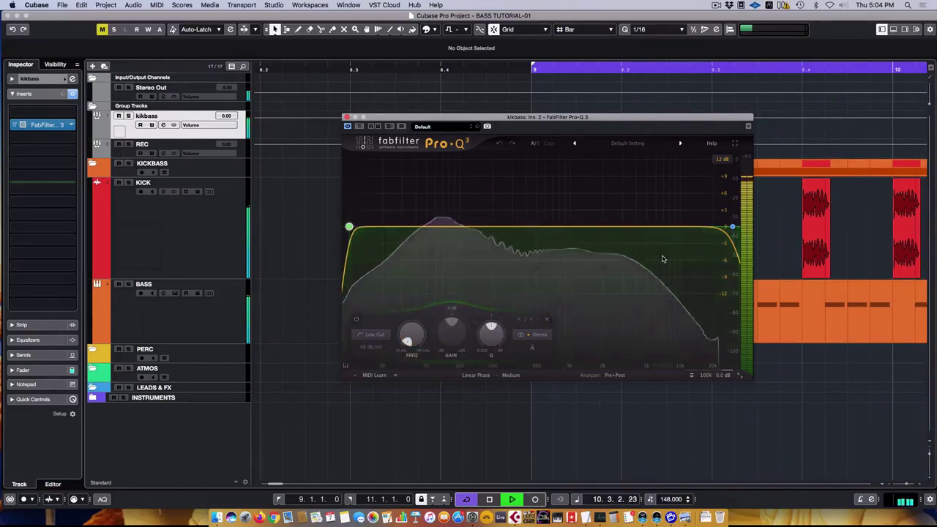
{"action": "mouse_move", "coordinate": [732, 228]}
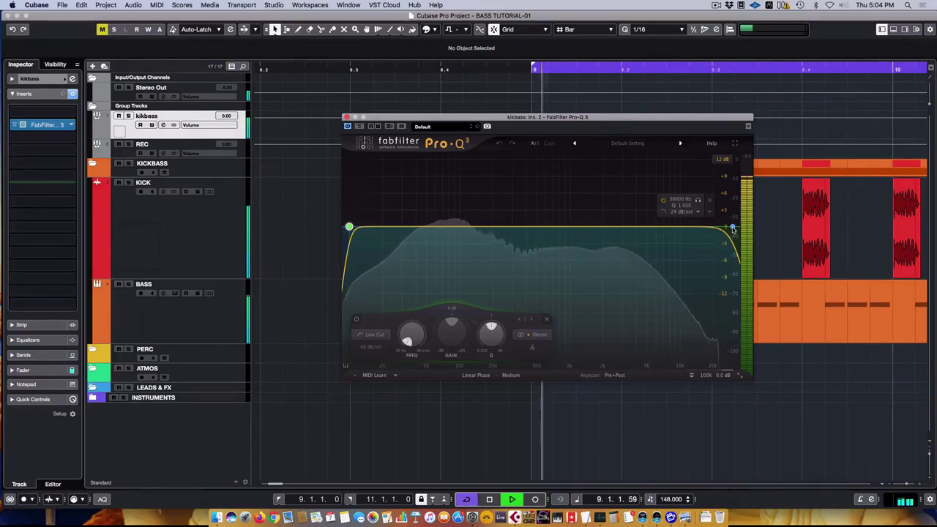
{"action": "left_click", "coordinate": [733, 228]}
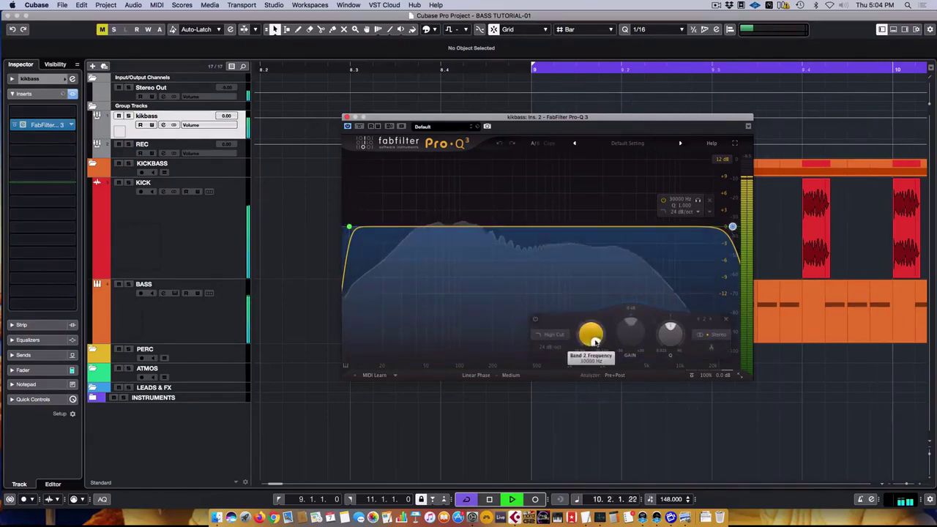
{"action": "mouse_move", "coordinate": [591, 335]}
{"action": "left_mouse_down"}
{"action": "mouse_move", "coordinate": [563, 445]}
{"action": "mouse_move", "coordinate": [590, 331]}
{"action": "left_mouse_up"}
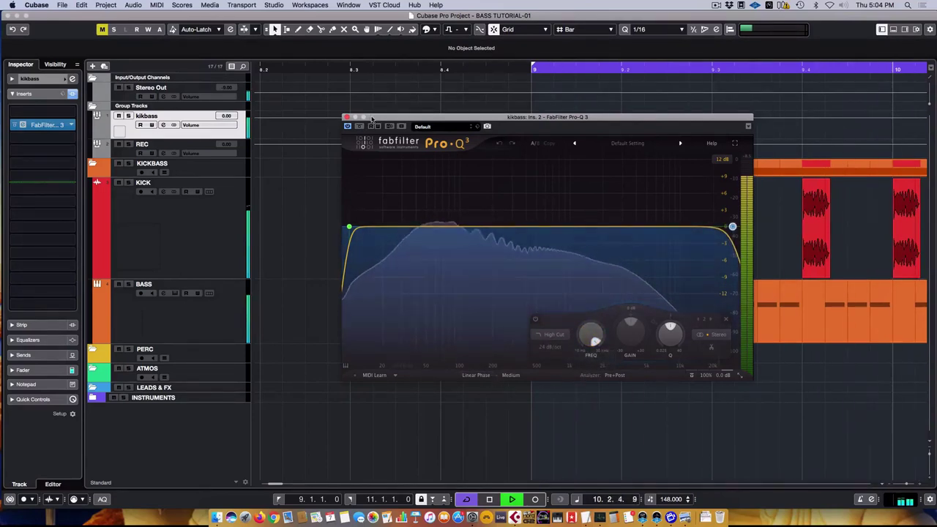
{"action": "mouse_move", "coordinate": [741, 230]}
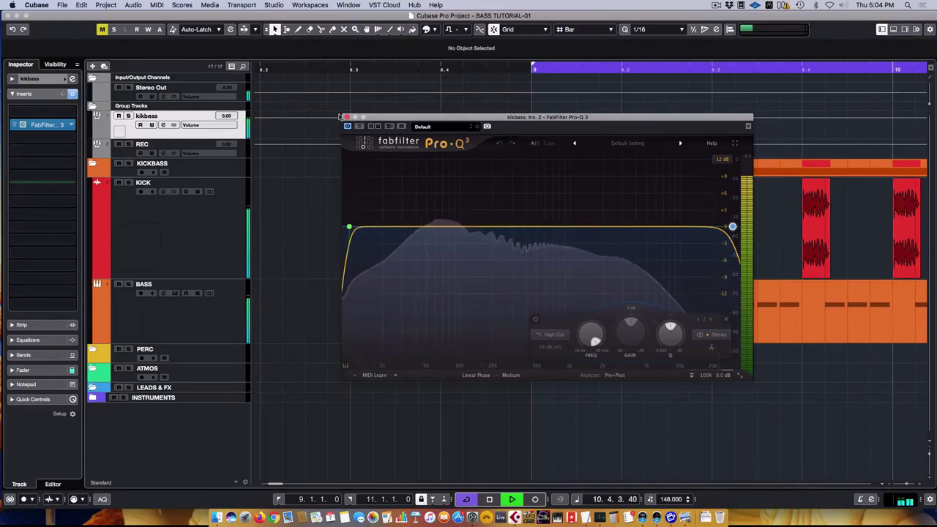
{"action": "left_click", "coordinate": [100, 135]}
{"action": "left_click", "coordinate": [346, 118]}
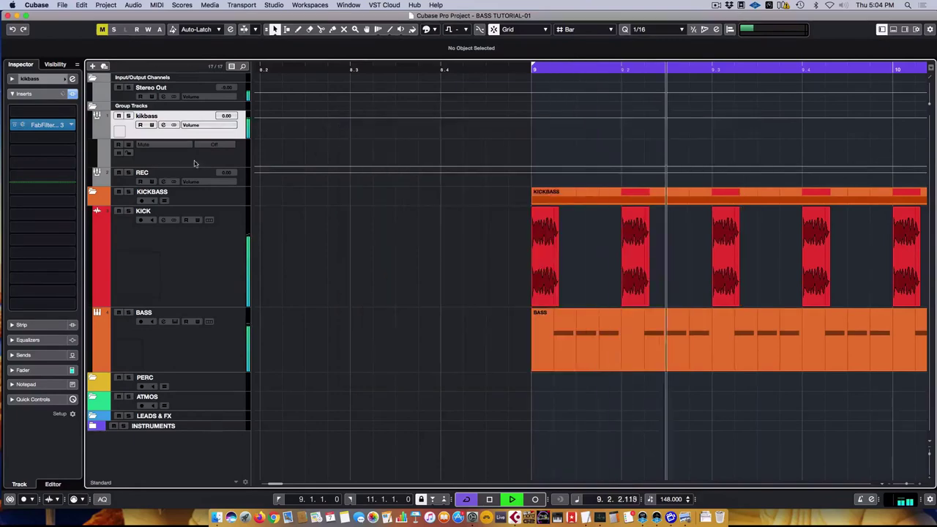
Try muting the kikbass group with a mute automation point at bar 9, removing it and hiding the lane
{"action": "left_click", "coordinate": [668, 155]}
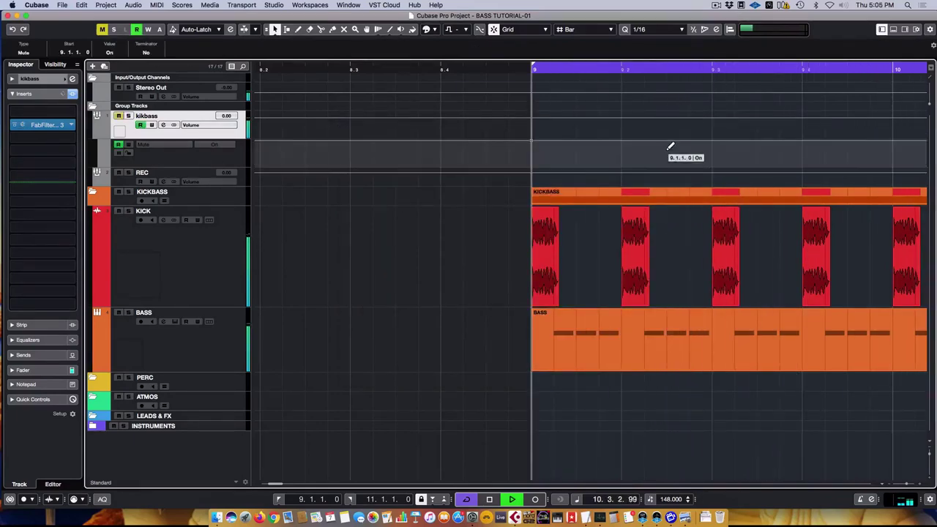
{"action": "left_click", "coordinate": [669, 151]}
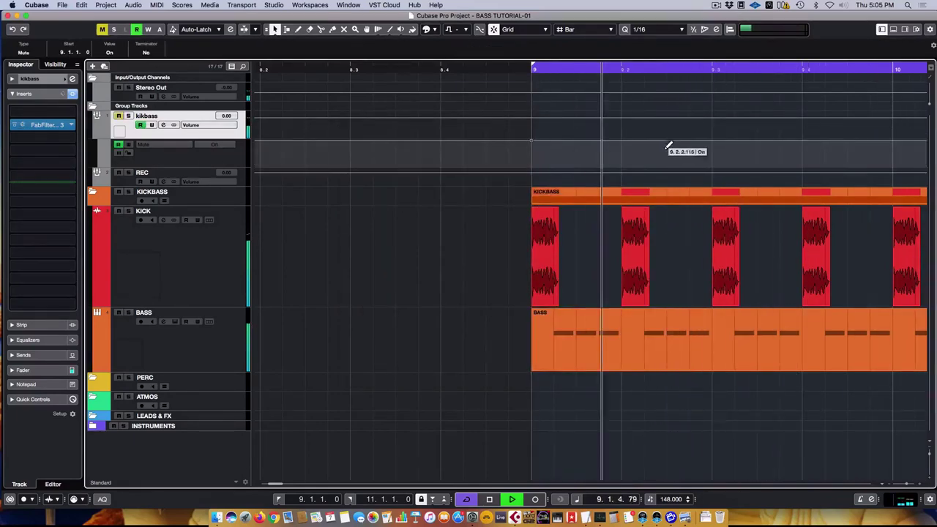
{"action": "left_click", "coordinate": [100, 136]}
Stop playback, show the whole two-bar loop and open the BASS MIDI event for note editing
{"action": "key", "text": "g"}
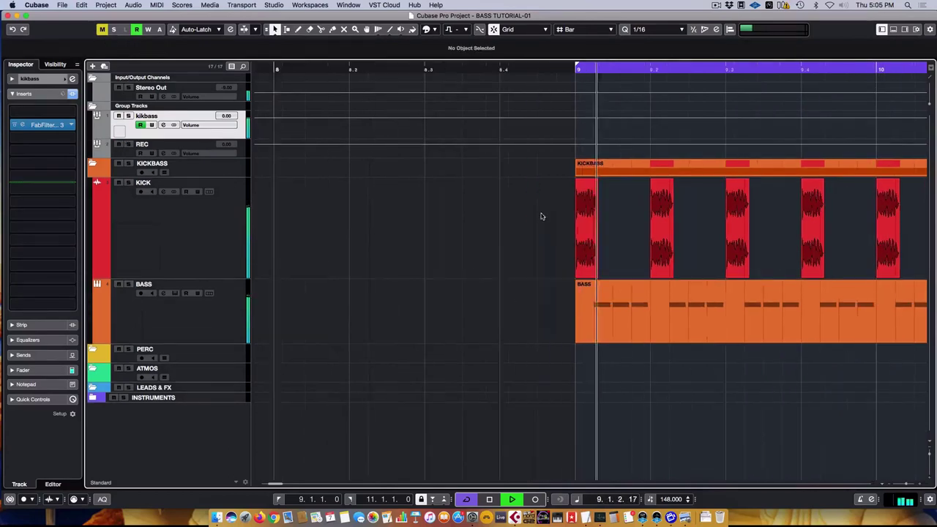
{"action": "key", "text": "g"}
{"action": "key", "text": "g"}
{"action": "key", "text": "g"}
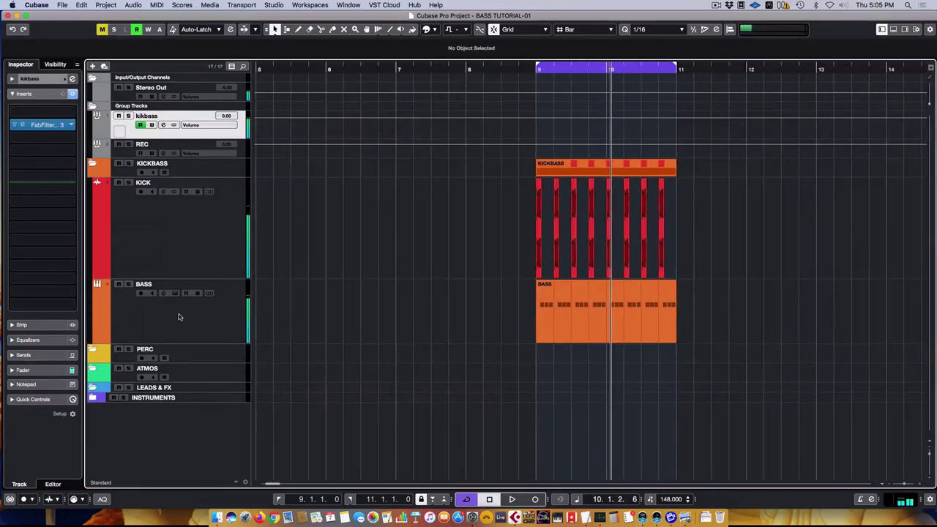
{"action": "left_click", "coordinate": [186, 253]}
{"action": "left_click", "coordinate": [173, 319]}
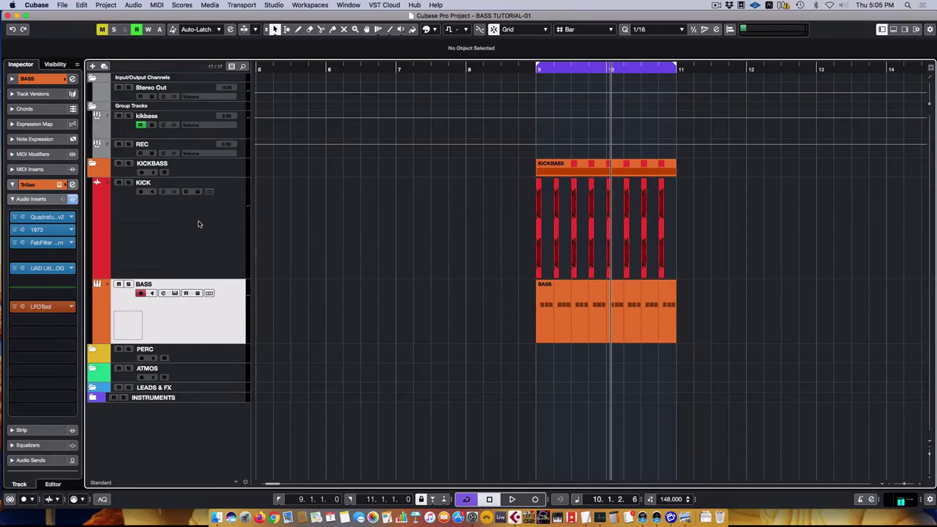
{"action": "double_click", "coordinate": [590, 300]}
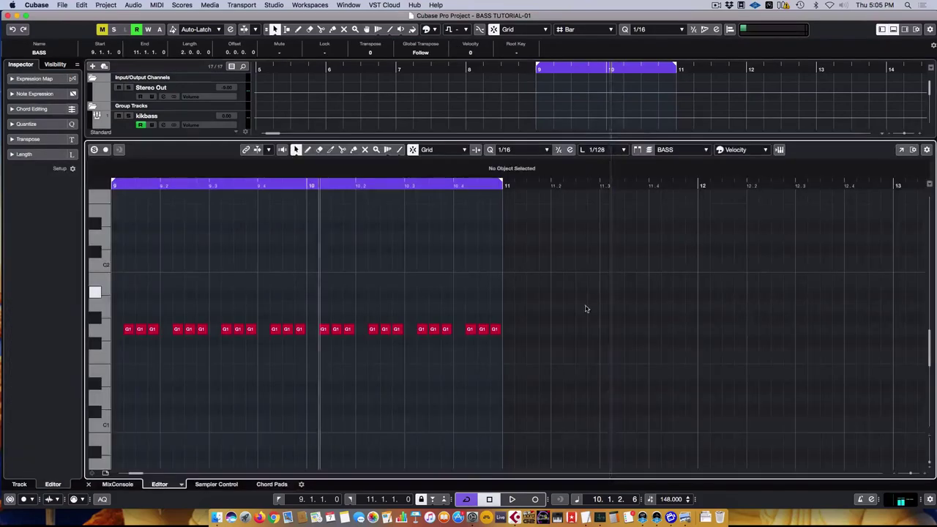
Raise the middle note of every three-note bass group by an octave to G2 and play the loop with an unobstructed arrangement view
{"action": "left_click", "coordinate": [140, 330]}
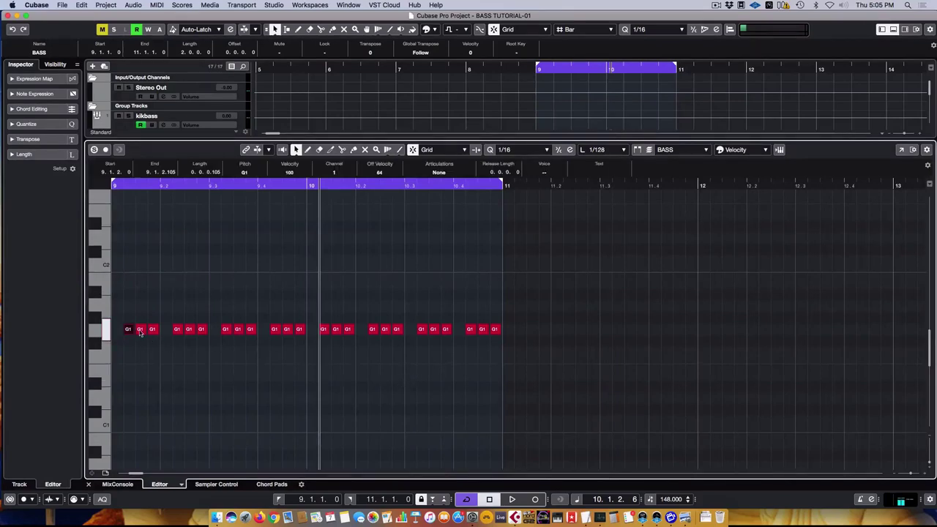
{"action": "left_click", "coordinate": [189, 330], "text": "shift"}
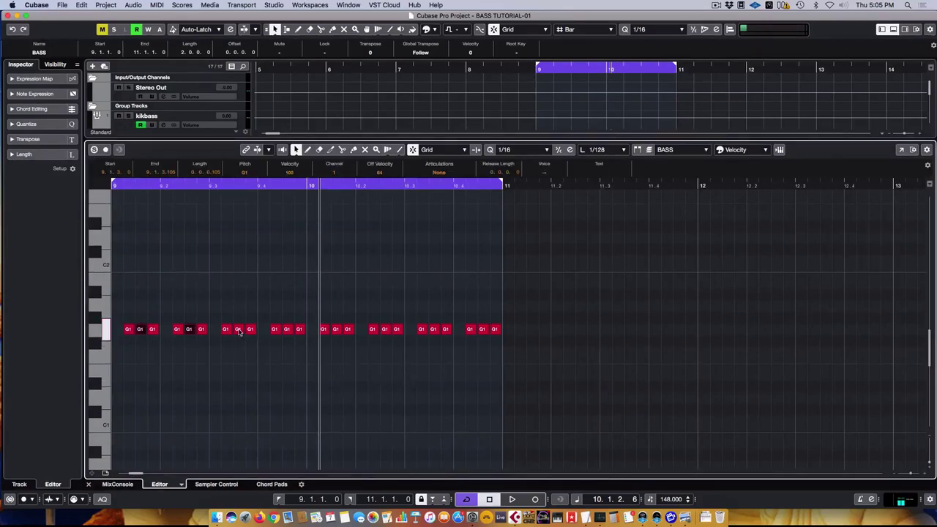
{"action": "left_click", "coordinate": [290, 330], "text": "shift"}
{"action": "left_click", "coordinate": [386, 328], "text": "shift"}
{"action": "left_click", "coordinate": [433, 329], "text": "shift"}
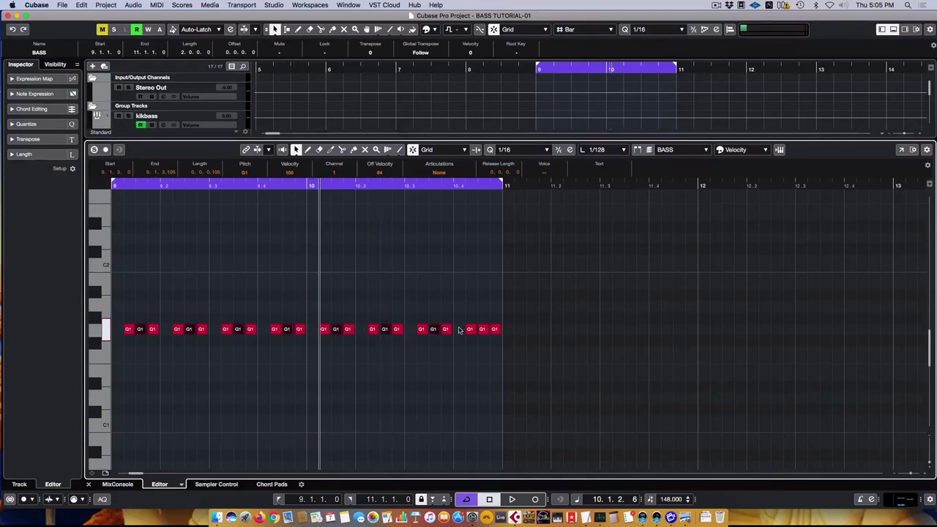
{"action": "key", "text": "shift+Up"}
{"action": "key", "text": "space"}
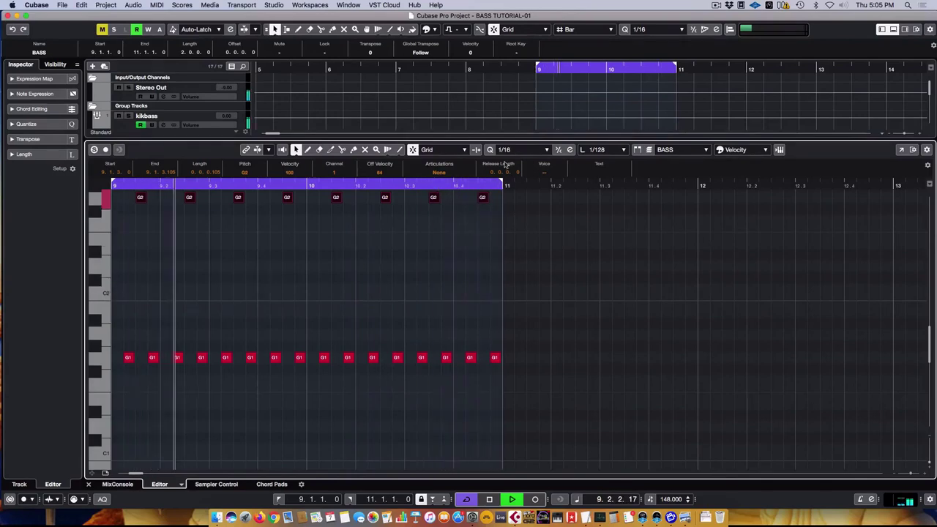
{"action": "left_click_drag", "start_coordinate": [533, 184], "coordinate": [558, 214]}
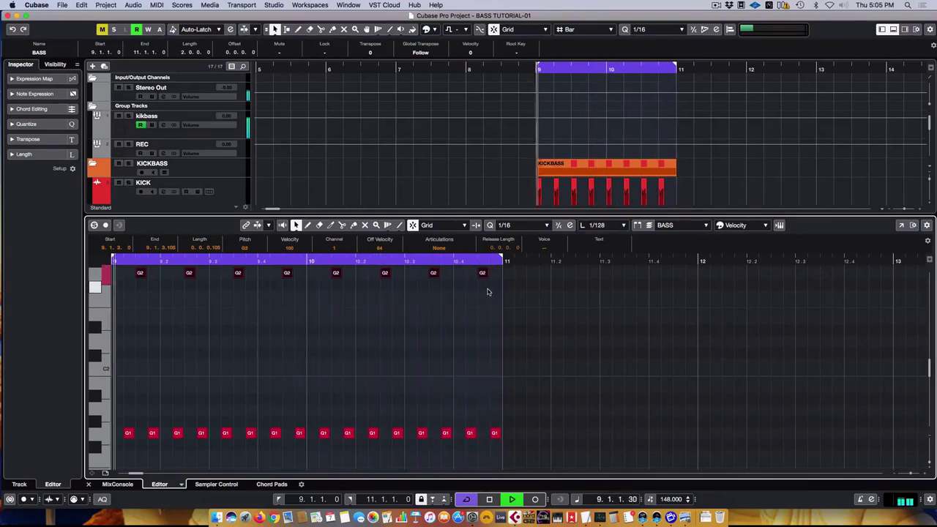
{"action": "left_click_drag", "start_coordinate": [542, 292], "coordinate": [147, 278]}
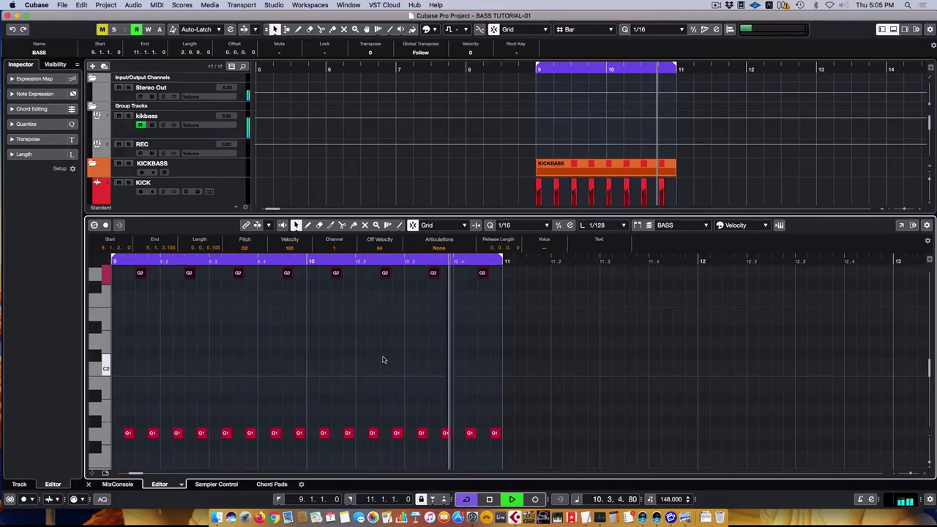
Drop the selected middle notes back to G1 and audition them at A1, A#1, B1 and C2 during playback
{"action": "key", "text": "shift+Down"}
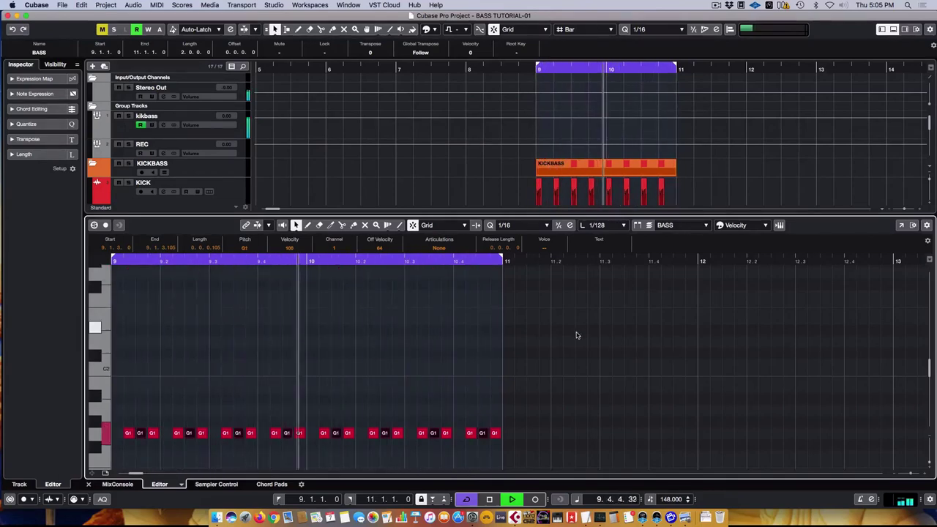
{"action": "key", "text": "Up"}
{"action": "key", "text": "Up"}
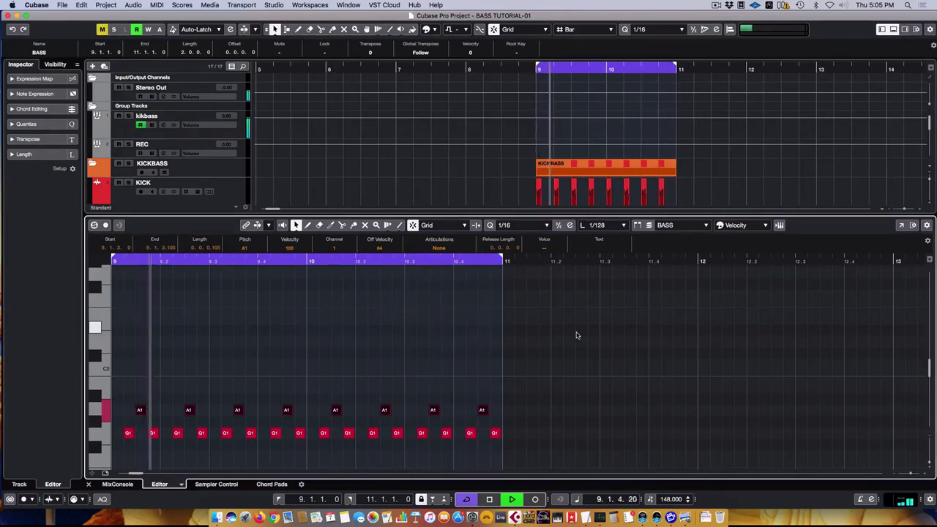
{"action": "key", "text": "Up"}
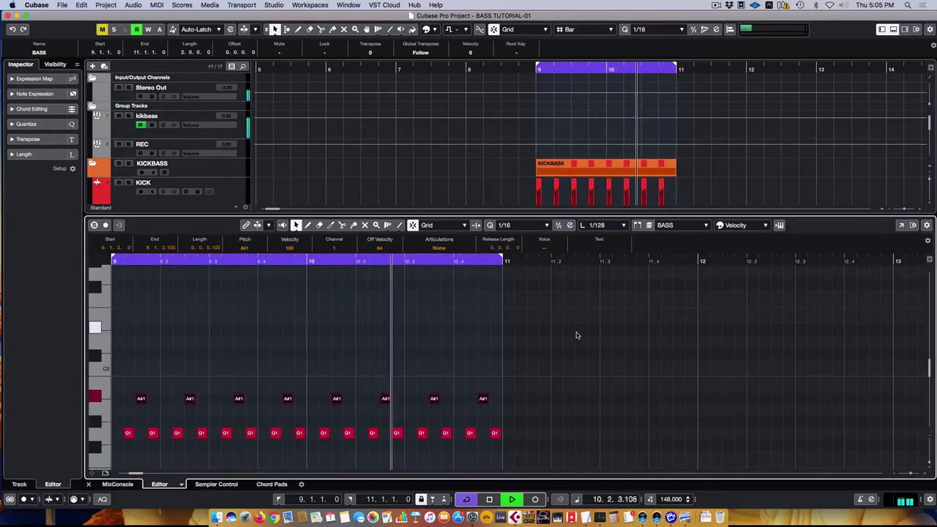
{"action": "key", "text": "Up"}
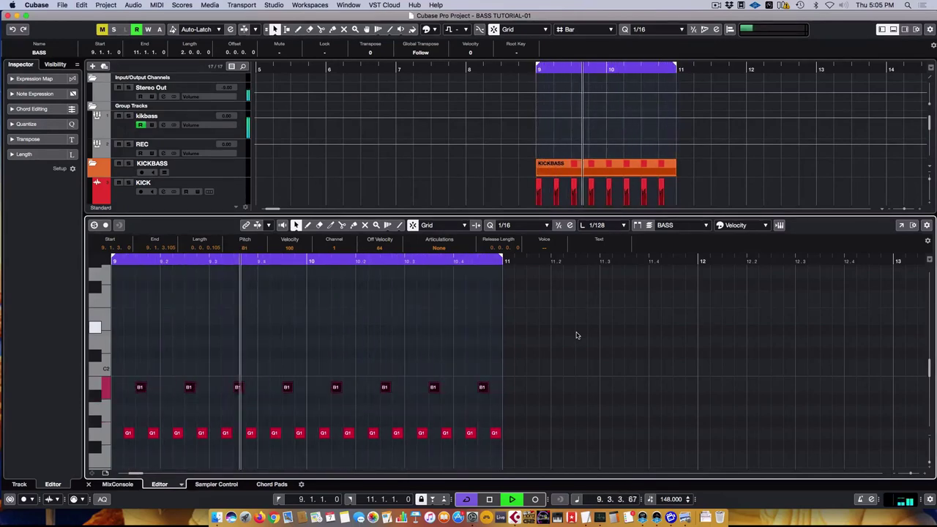
{"action": "key", "text": "Up"}
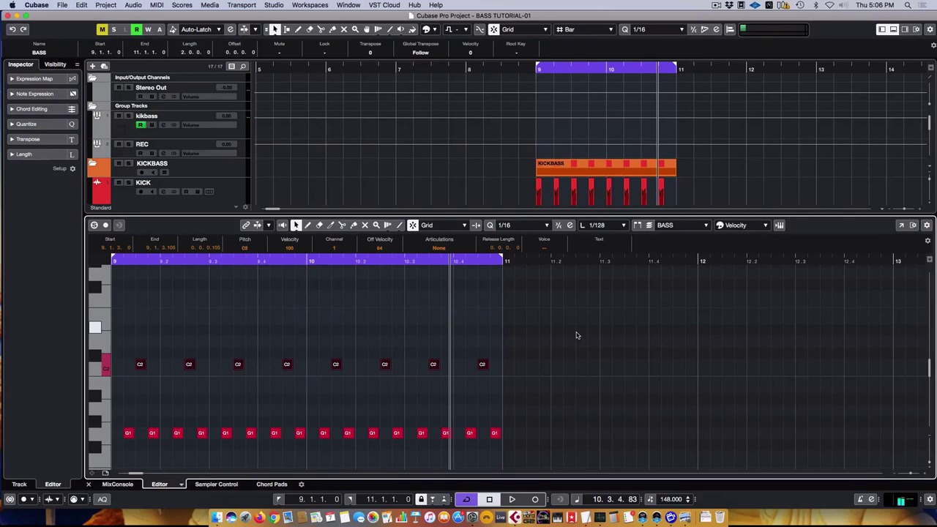
Bring the selected middle notes back down towards the root and raise them an octave to G2
{"action": "key", "text": "Down"}
{"action": "key", "text": "Down"}
{"action": "key", "text": "Down"}
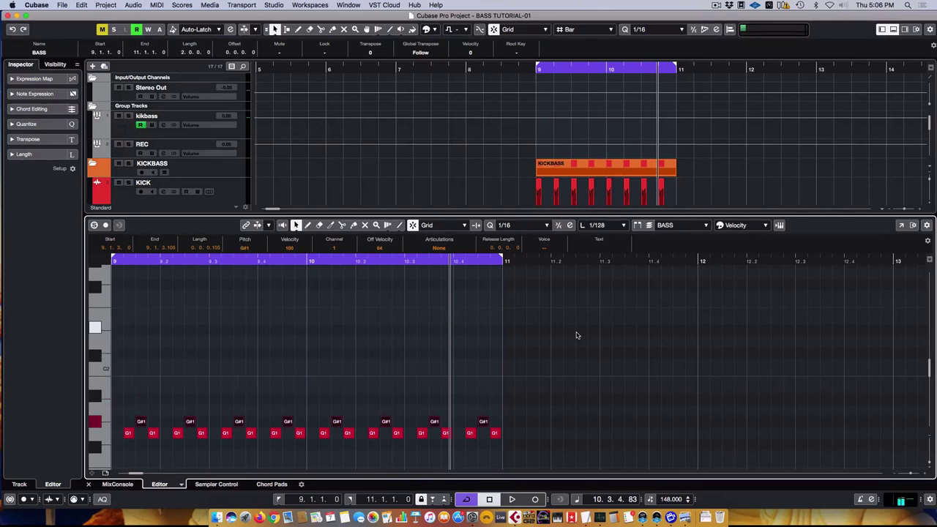
{"action": "key", "text": "shift+Up"}
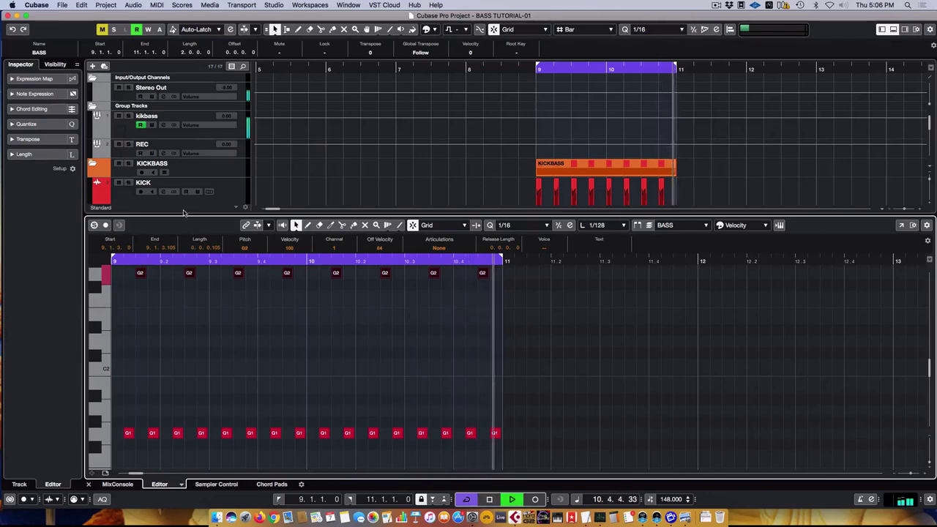
Enlarge the arrangement area above the note editor and reduce the KICK track's height
{"action": "left_click_drag", "start_coordinate": [468, 216], "coordinate": [468, 312]}
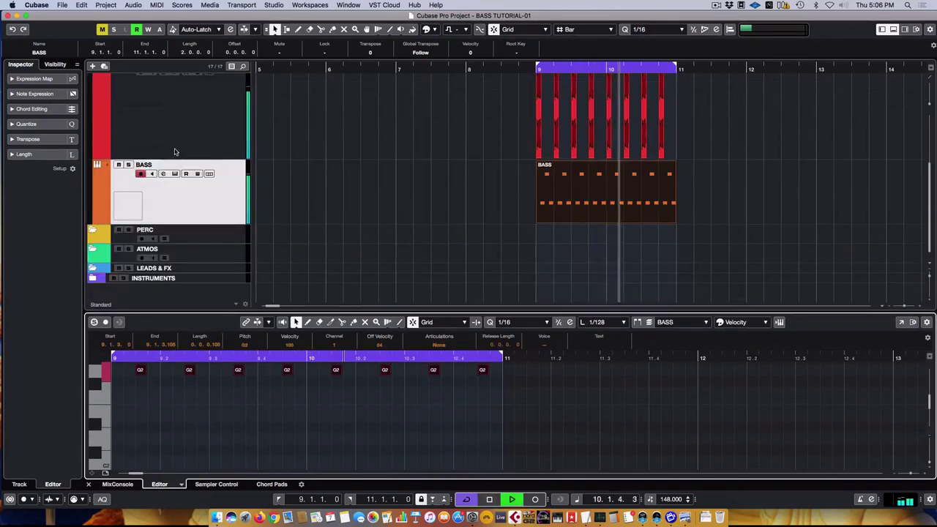
{"action": "left_click", "coordinate": [176, 243]}
{"action": "left_click_drag", "start_coordinate": [179, 278], "coordinate": [180, 225]}
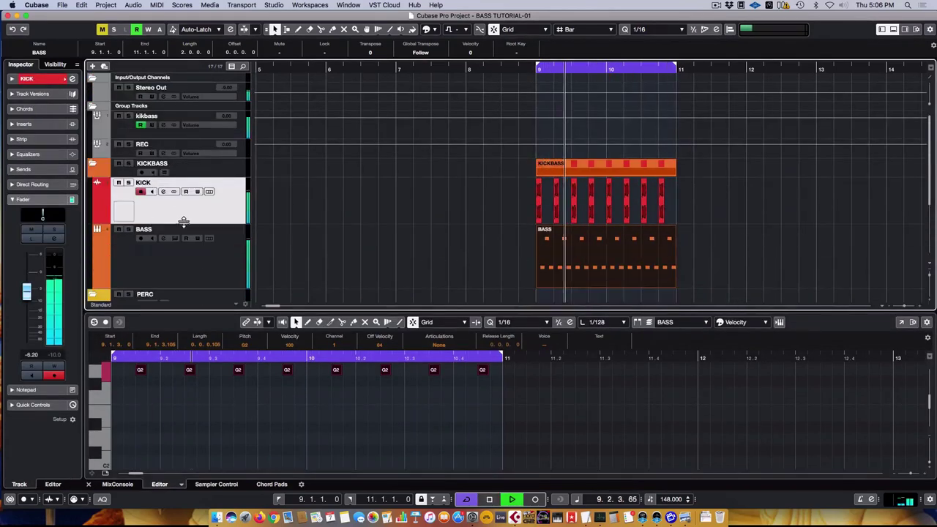
Duplicate the BASS track together with its event and inserts
{"action": "right_click", "coordinate": [195, 263]}
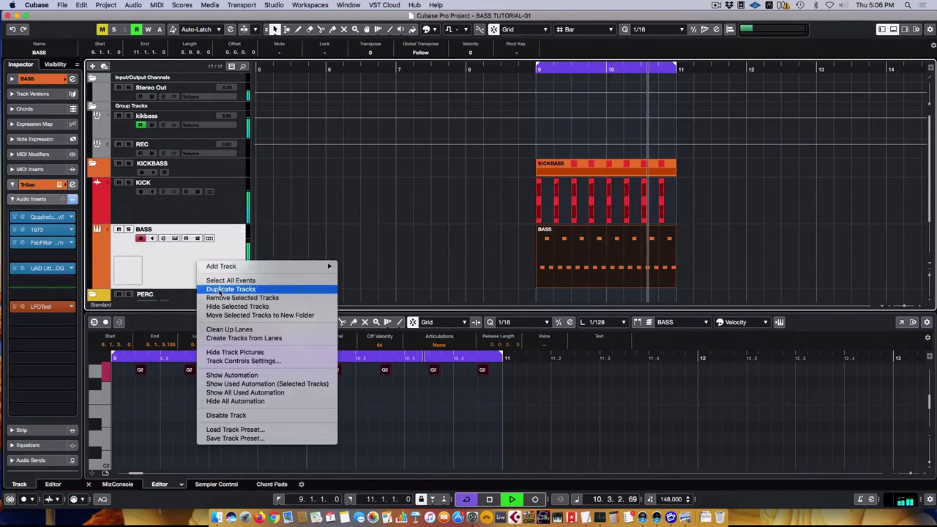
{"action": "left_click", "coordinate": [211, 289]}
{"action": "scroll", "coordinate": [560, 227], "scroll_direction": "down", "scroll_amount": 3}
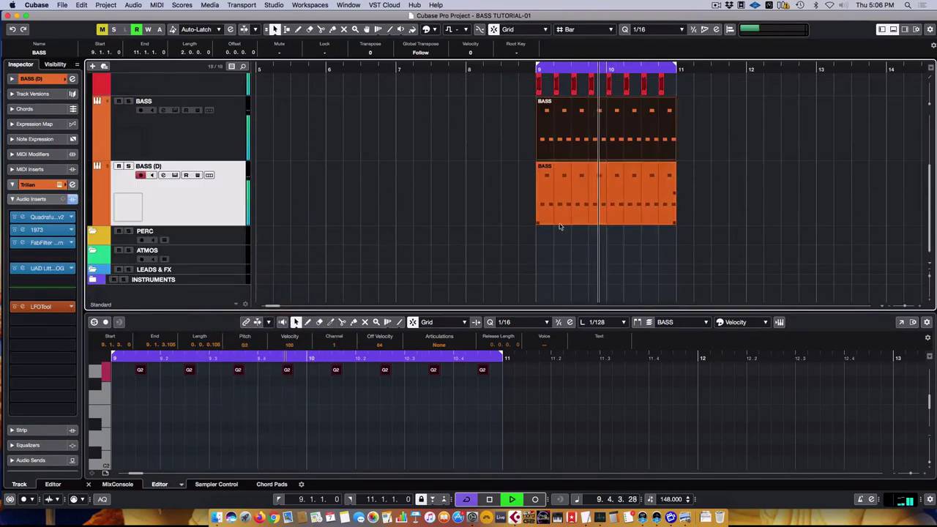
Delete all the low G1 notes from the event on the duplicated BASS (D) track
{"action": "left_click", "coordinate": [560, 128]}
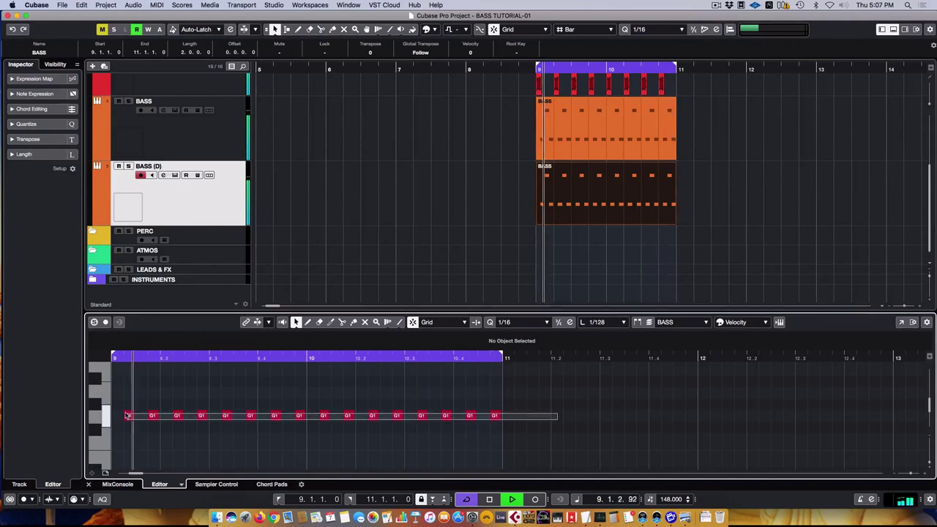
{"action": "key", "text": "ctrl+a"}
{"action": "key", "text": "Delete"}
{"action": "scroll", "coordinate": [333, 298], "scroll_direction": "up", "scroll_amount": 1}
{"action": "key", "text": "Up"}
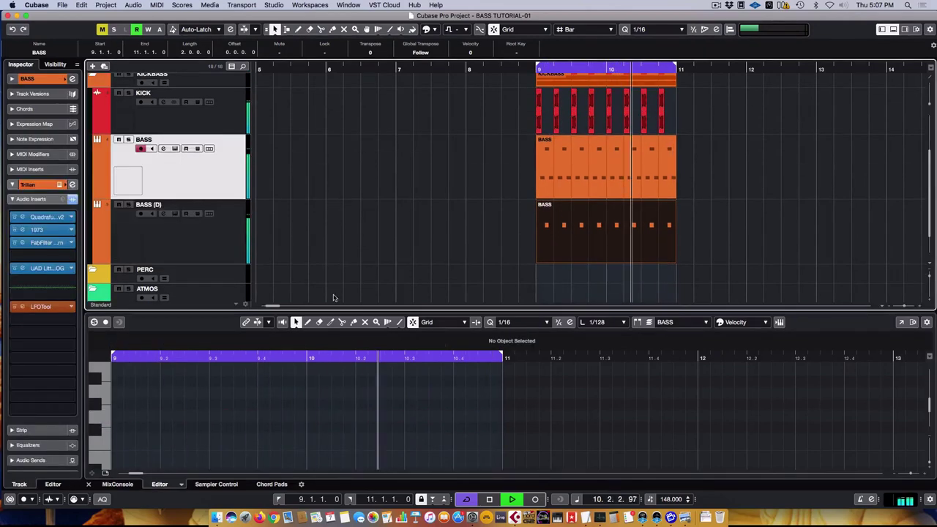
Delete all the high G2 notes from the event on the original BASS track
{"action": "key", "text": "Down"}
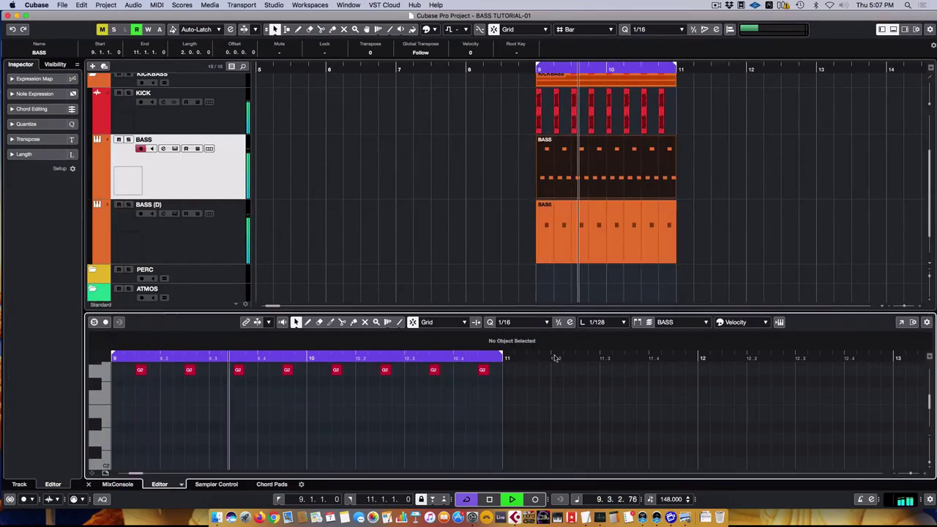
{"action": "left_click_drag", "start_coordinate": [527, 366], "coordinate": [123, 374]}
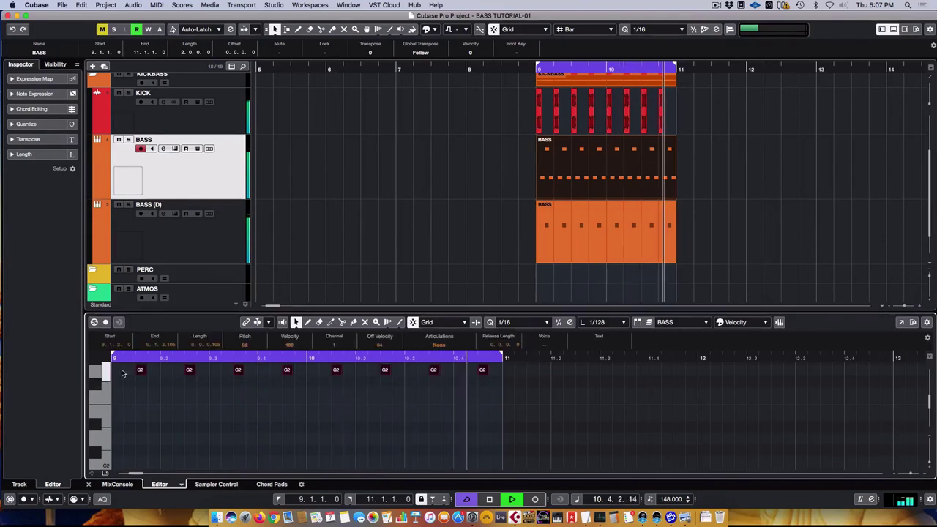
{"action": "key", "text": "Delete"}
Rename the duplicated BASS (D) track to BASS HI
{"action": "key", "text": "Down"}
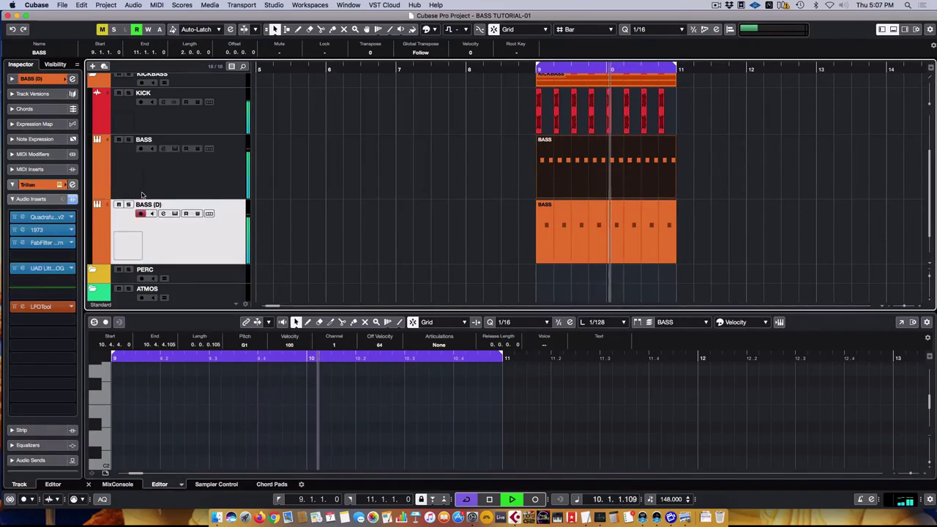
{"action": "double_click", "coordinate": [143, 205]}
{"action": "type", "text": "BAS"}
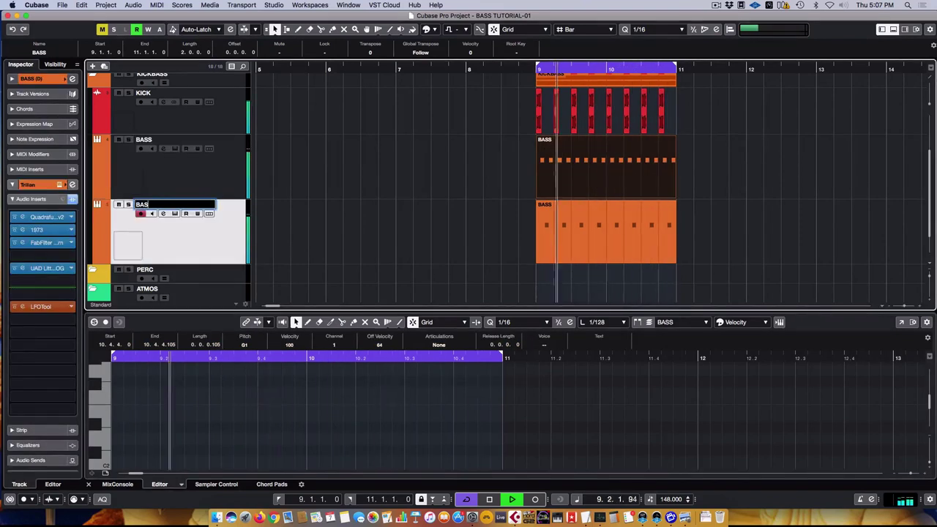
{"action": "type", "text": "S HI"}
{"action": "key", "text": "Return"}
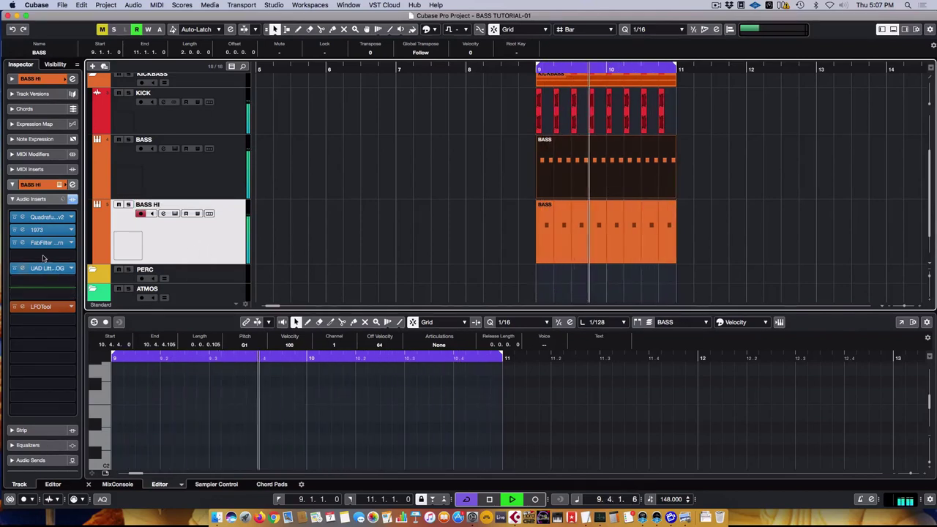
Inspect the Quadrafuzz v2 and FabFilter Saturn inserts on the BASS HI track during playback
{"action": "left_click", "coordinate": [45, 217]}
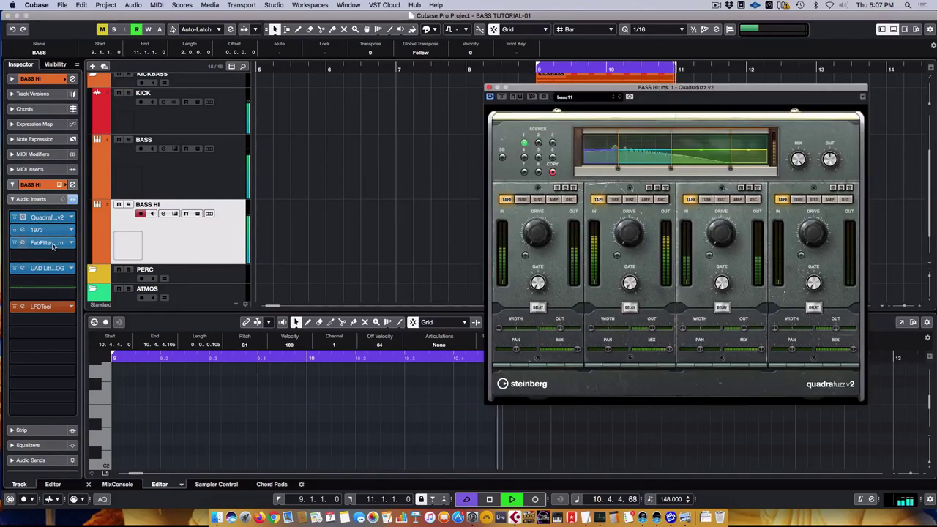
{"action": "left_click", "coordinate": [53, 243]}
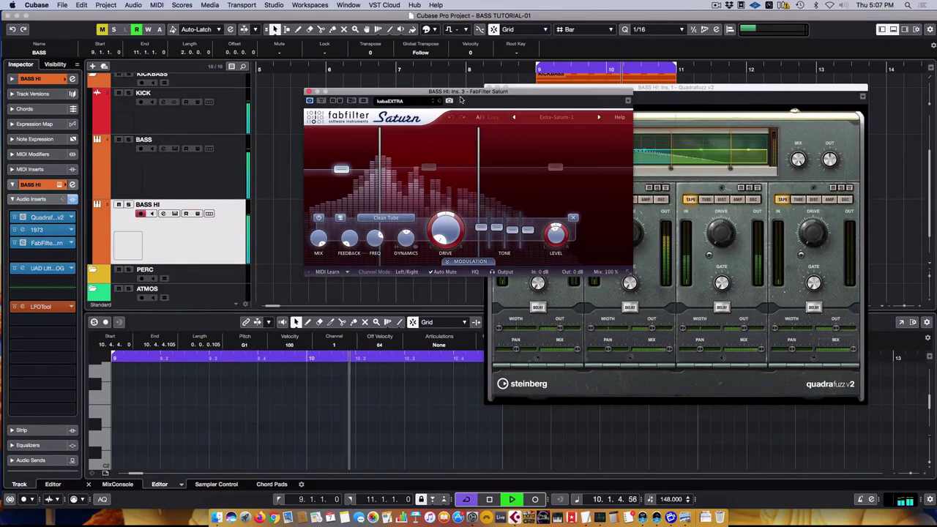
{"action": "left_click_drag", "start_coordinate": [461, 100], "coordinate": [369, 102]}
{"action": "left_click", "coordinate": [623, 153]}
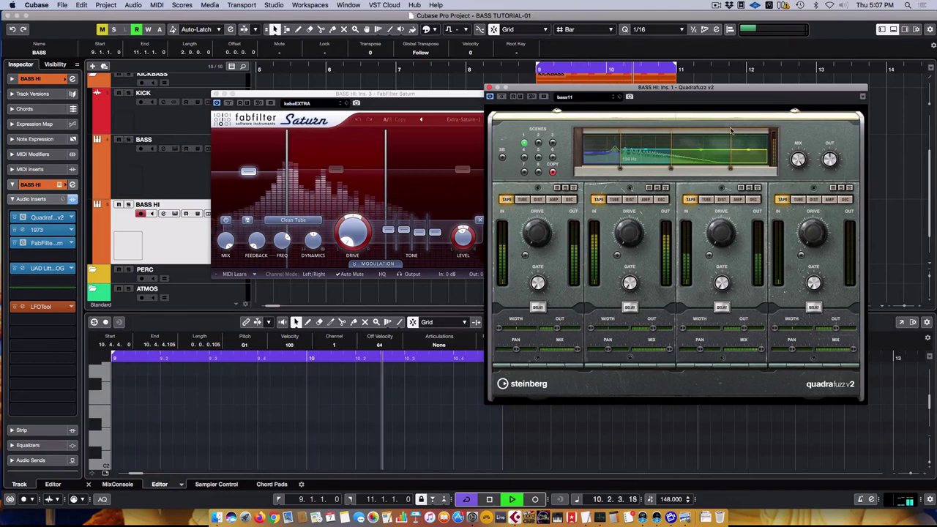
{"action": "left_click", "coordinate": [489, 87]}
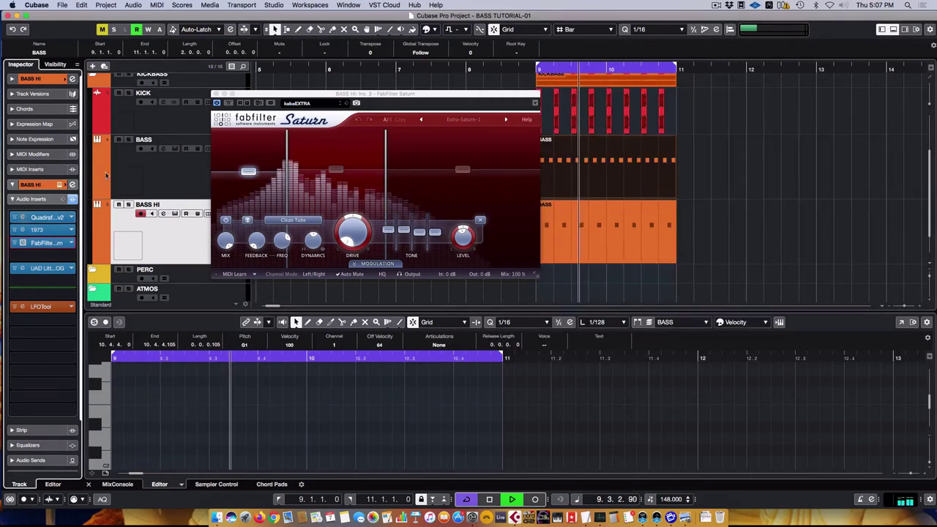
{"action": "left_click", "coordinate": [23, 242]}
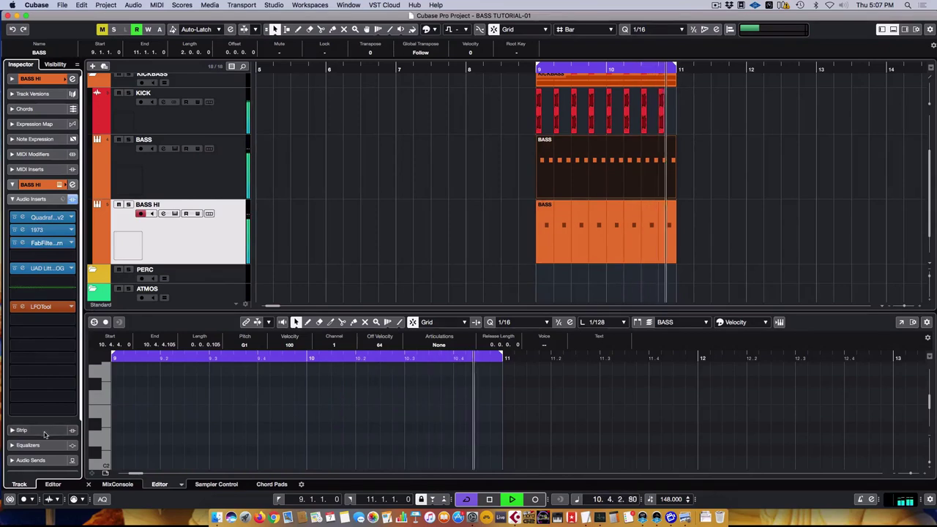
Show the audio fader and compare the levels of the BASS HI, BASS and KICK tracks
{"action": "left_click", "coordinate": [33, 199]}
{"action": "left_click", "coordinate": [30, 258]}
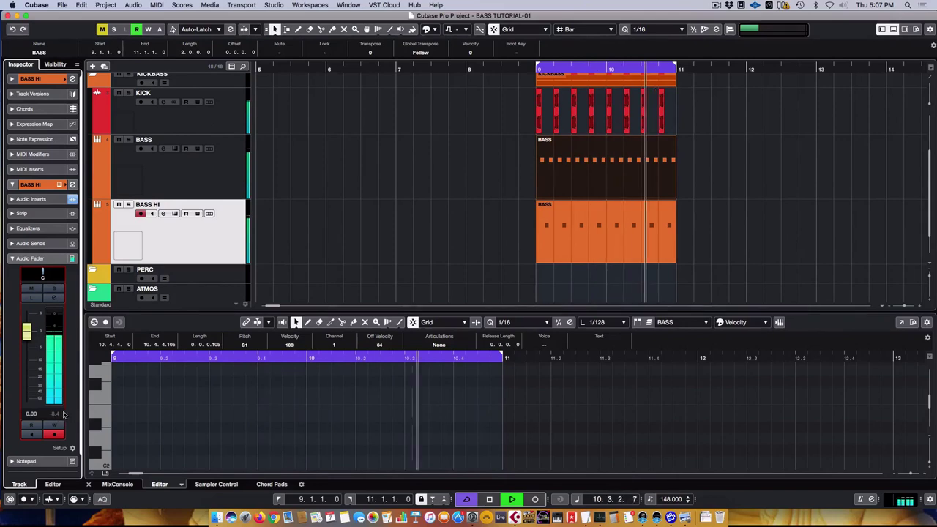
{"action": "left_click", "coordinate": [184, 178]}
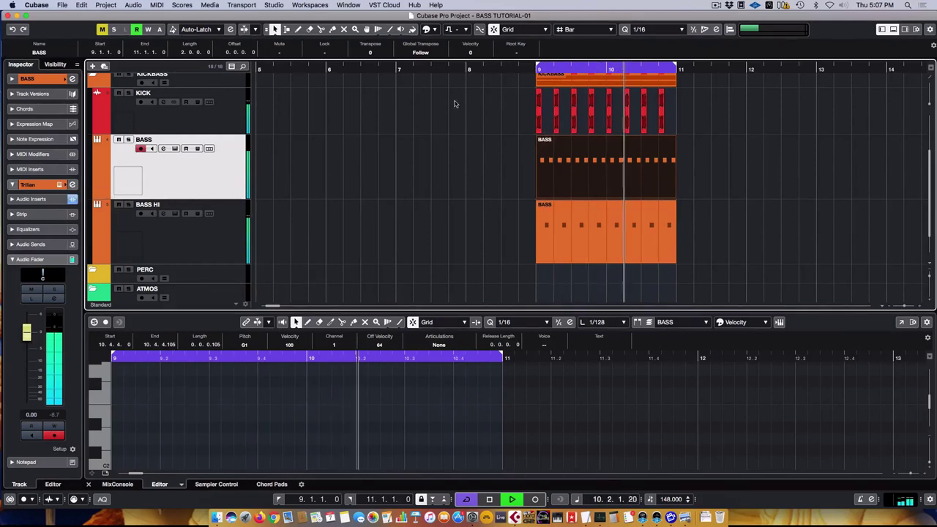
{"action": "scroll", "coordinate": [292, 132], "scroll_direction": "up", "scroll_amount": 2}
{"action": "left_click", "coordinate": [183, 106]}
{"action": "left_click", "coordinate": [152, 162]}
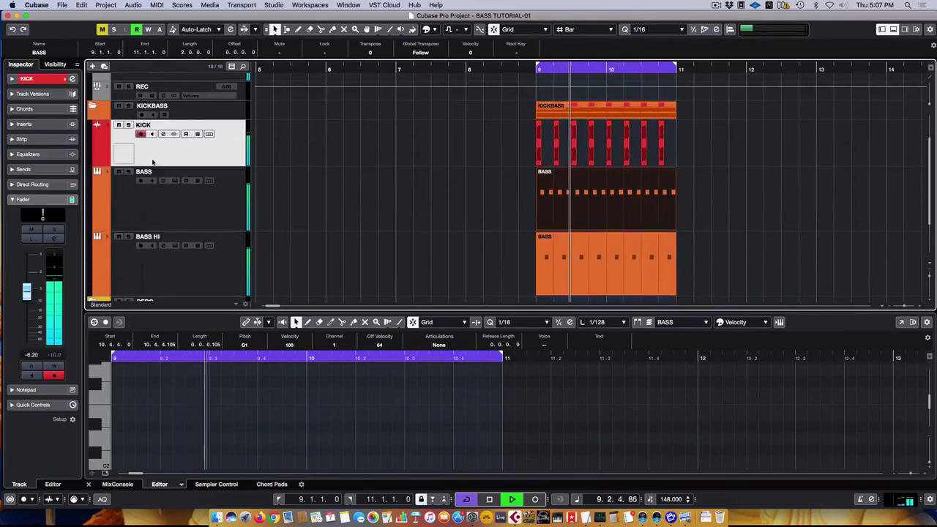
Lower the BASS track's volume to -2.74 dB and check its peak level with BASS HI muted
{"action": "left_click", "coordinate": [146, 201]}
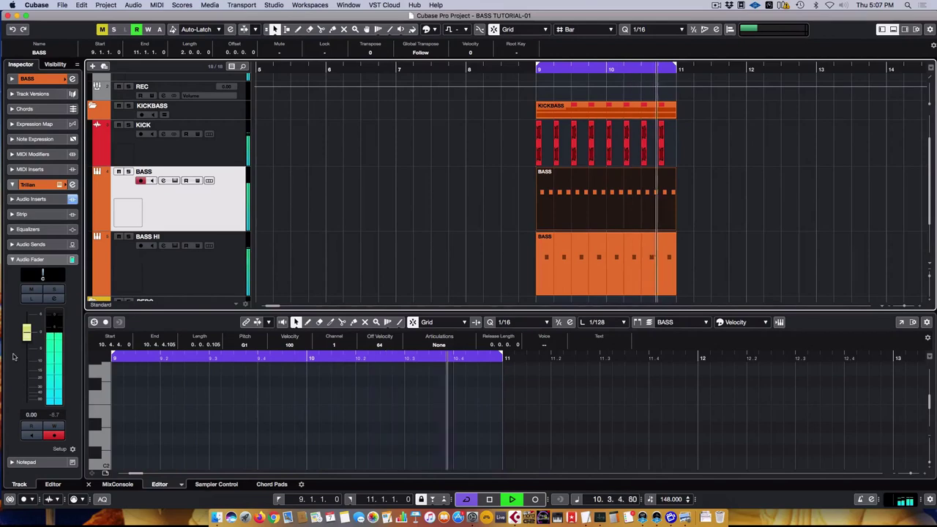
{"action": "scroll", "coordinate": [42, 370], "scroll_direction": "down", "scroll_amount": 2}
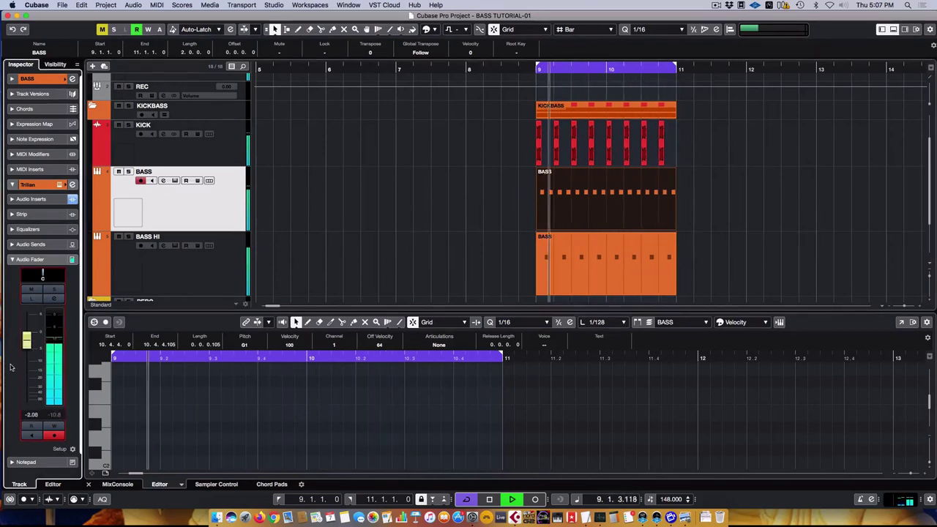
{"action": "scroll", "coordinate": [27, 340], "scroll_direction": "down", "scroll_amount": 1}
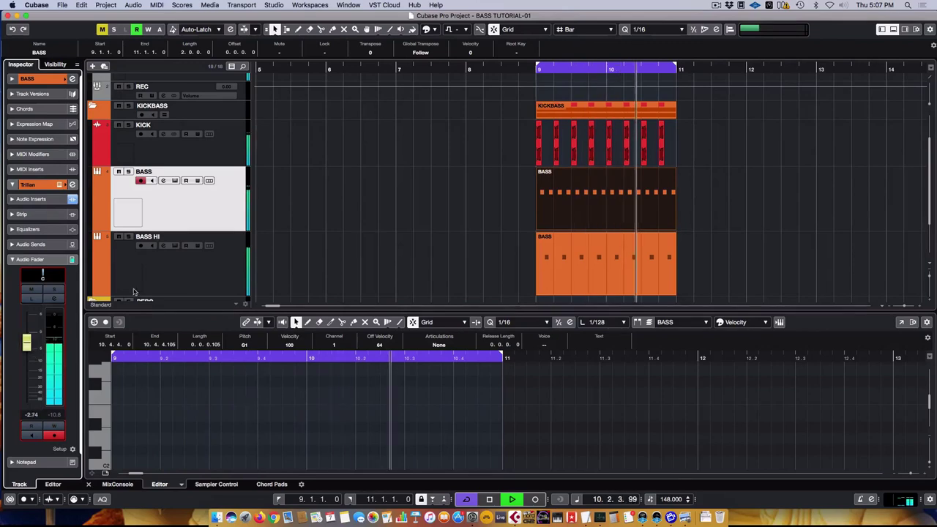
{"action": "left_click", "coordinate": [118, 236]}
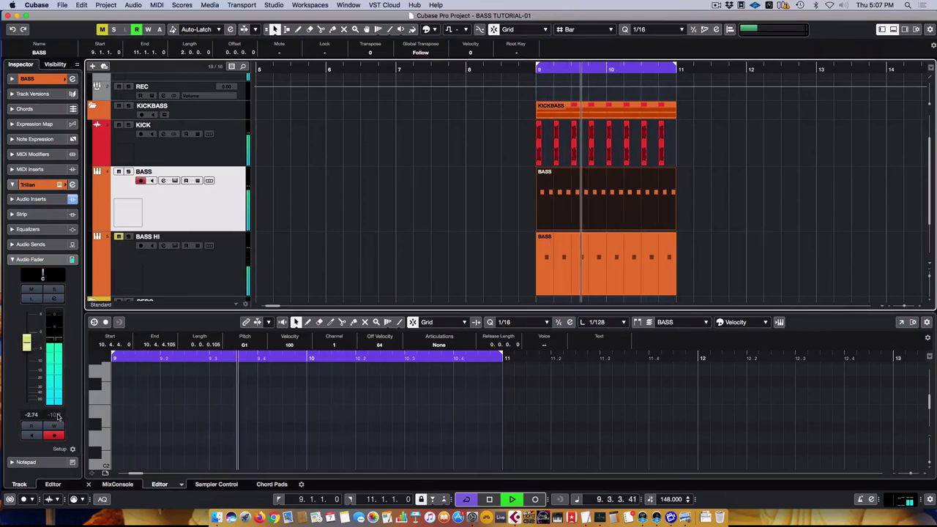
{"action": "left_click", "coordinate": [112, 231]}
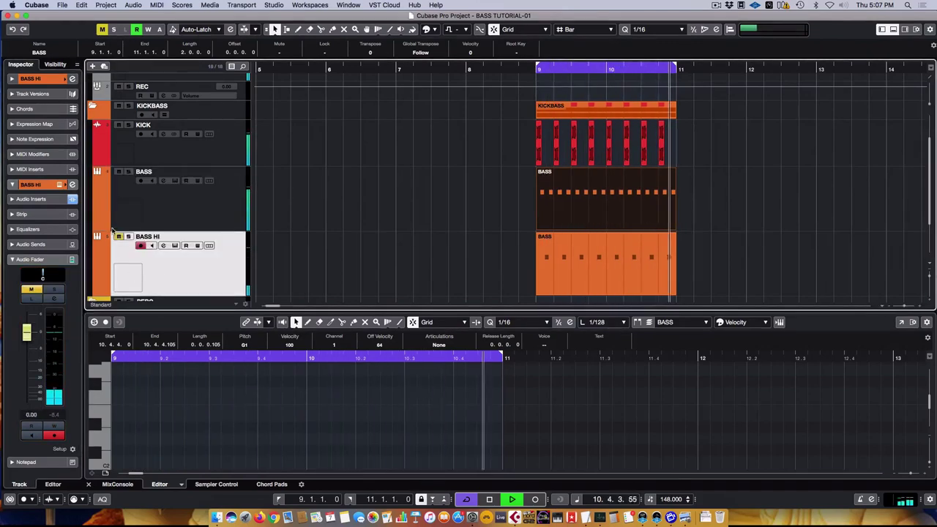
{"action": "left_click", "coordinate": [142, 196]}
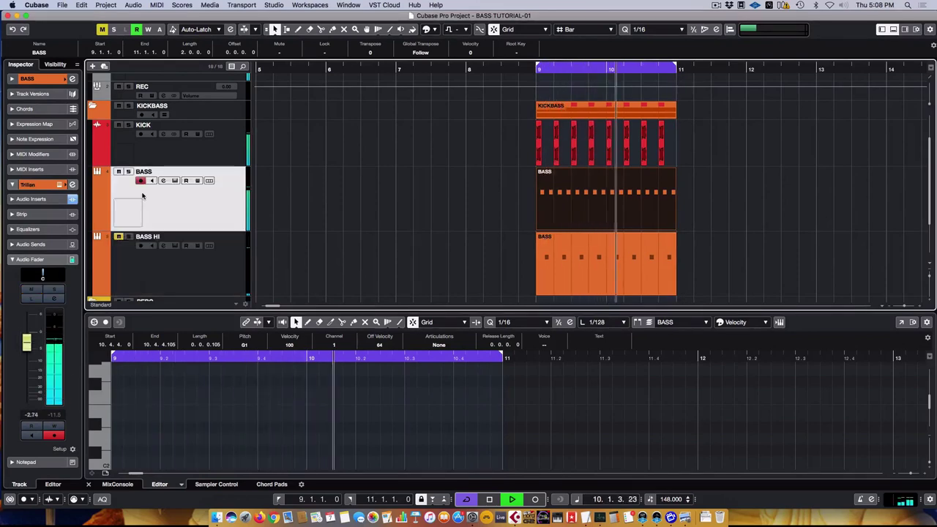
Set the BASS HI track's volume to -3.50 dB and unmute the track
{"action": "left_click", "coordinate": [120, 253]}
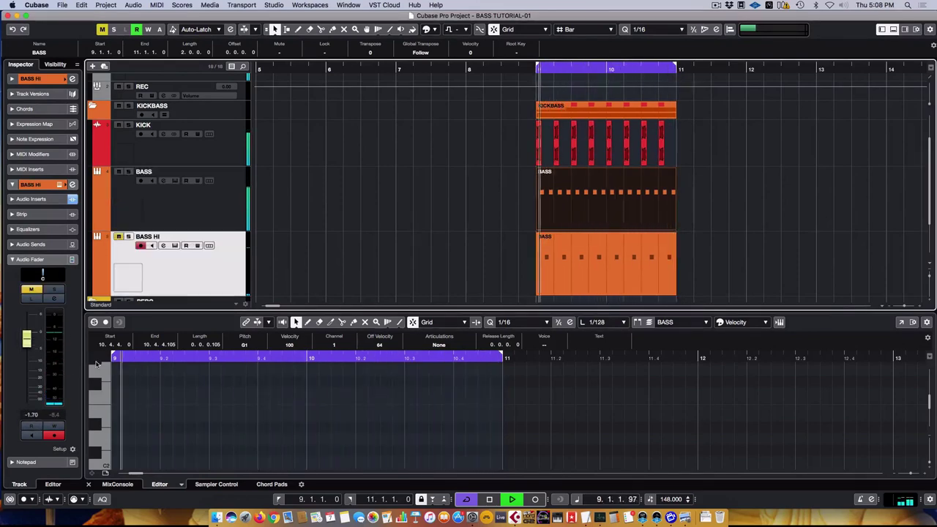
{"action": "left_click", "coordinate": [32, 415]}
{"action": "type", "text": "-3."}
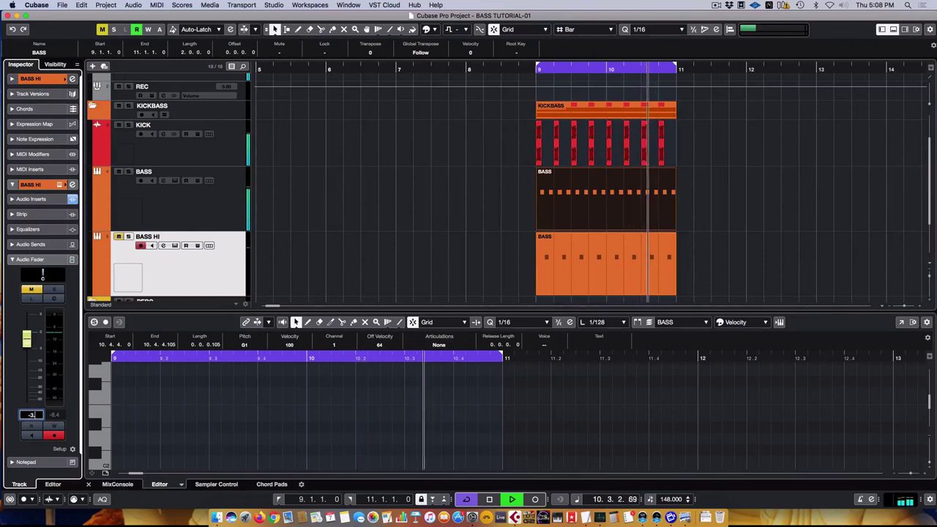
{"action": "type", "text": "50"}
{"action": "key", "text": "Return"}
{"action": "left_click", "coordinate": [119, 236]}
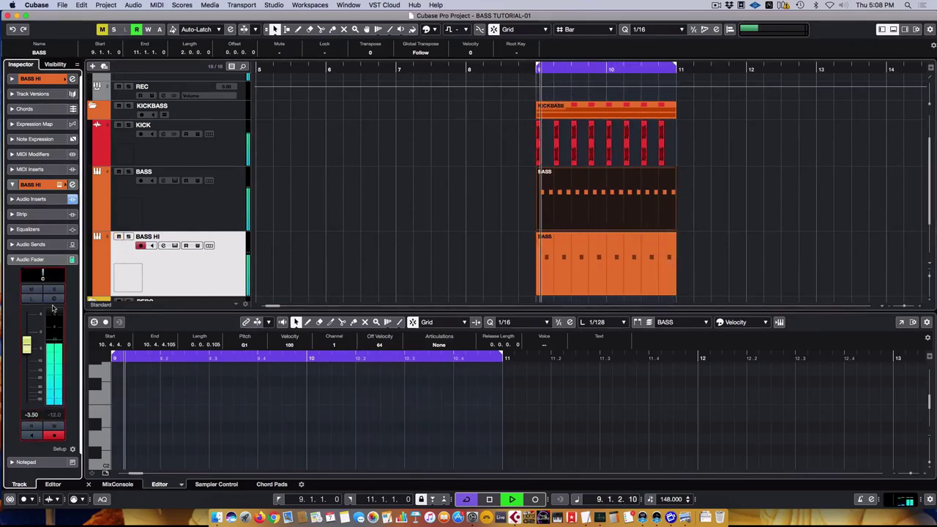
Try the BASS HI fader at -3.73 dB and set it back to -3.5 dB
{"action": "mouse_move", "coordinate": [29, 316]}
{"action": "left_mouse_down"}
{"action": "mouse_move", "coordinate": [29, 332]}
{"action": "mouse_move", "coordinate": [29, 320]}
{"action": "left_mouse_up"}
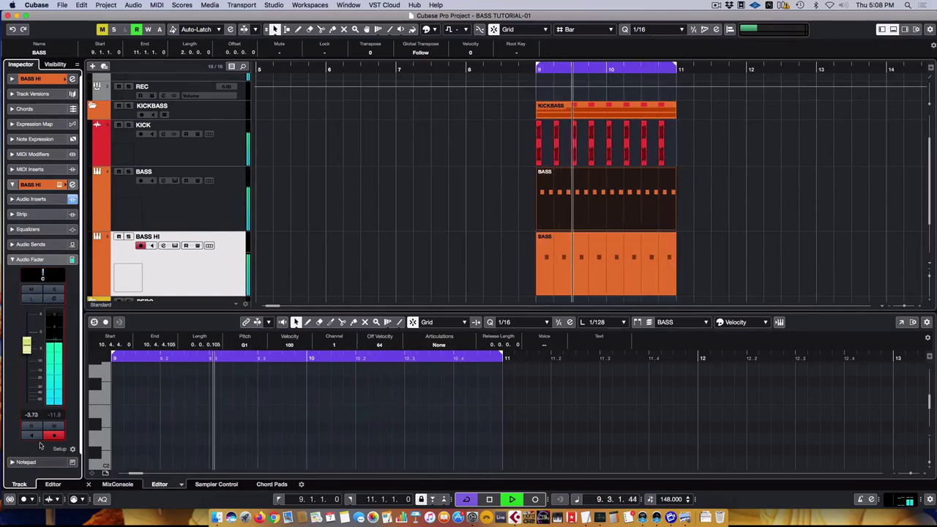
{"action": "left_click", "coordinate": [30, 415]}
{"action": "type", "text": "-3"}
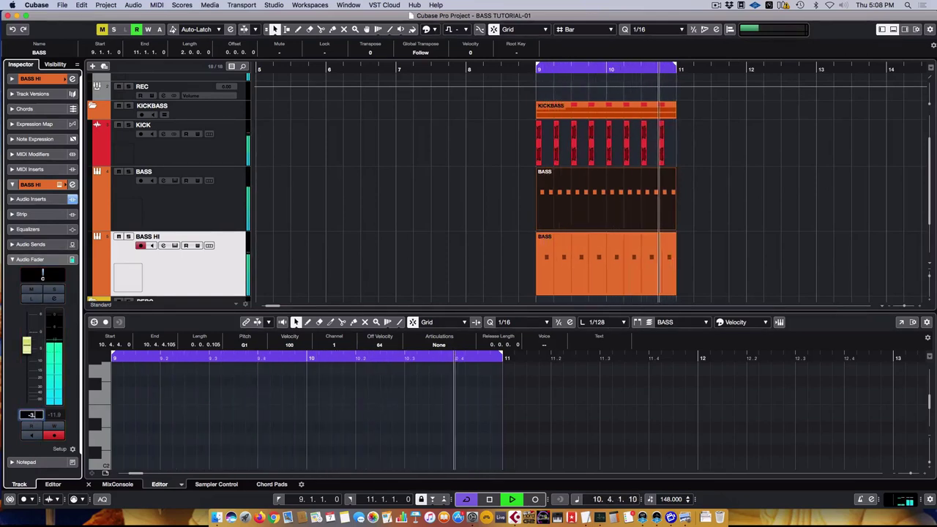
{"action": "type", "text": ".5"}
{"action": "key", "text": "Return"}
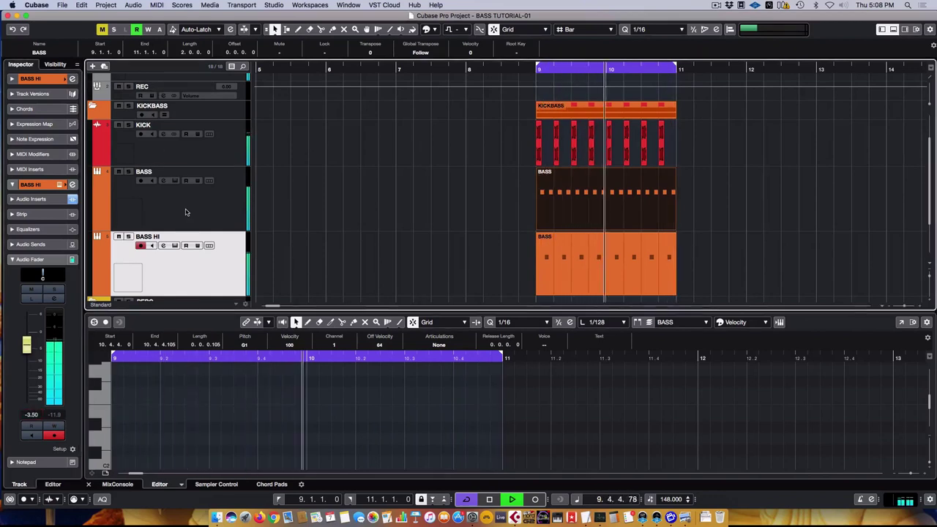
Open the BASS HI track's Trilian instrument and examine the filter envelope on its edit page
{"action": "left_click", "coordinate": [186, 212]}
{"action": "left_click", "coordinate": [194, 268]}
{"action": "left_click", "coordinate": [63, 184]}
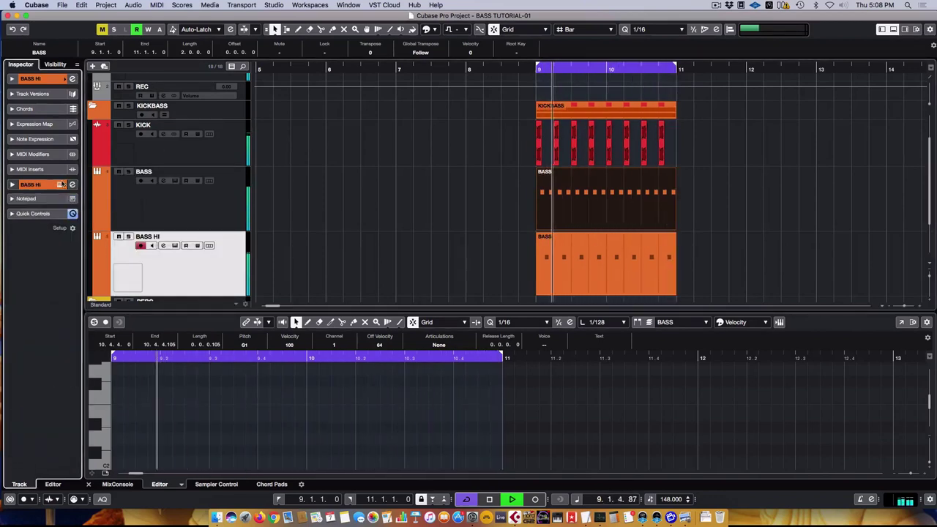
{"action": "left_click", "coordinate": [62, 184]}
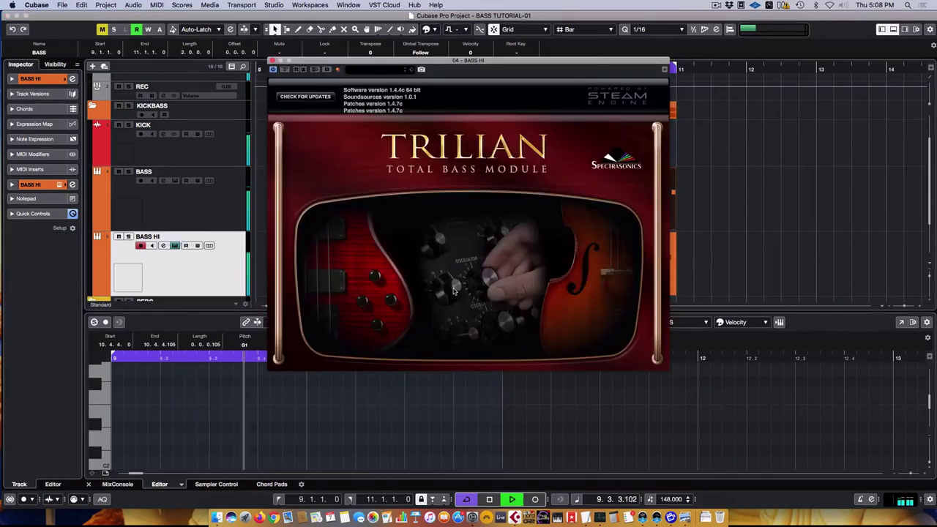
{"action": "left_click_drag", "start_coordinate": [508, 63], "coordinate": [560, 137]}
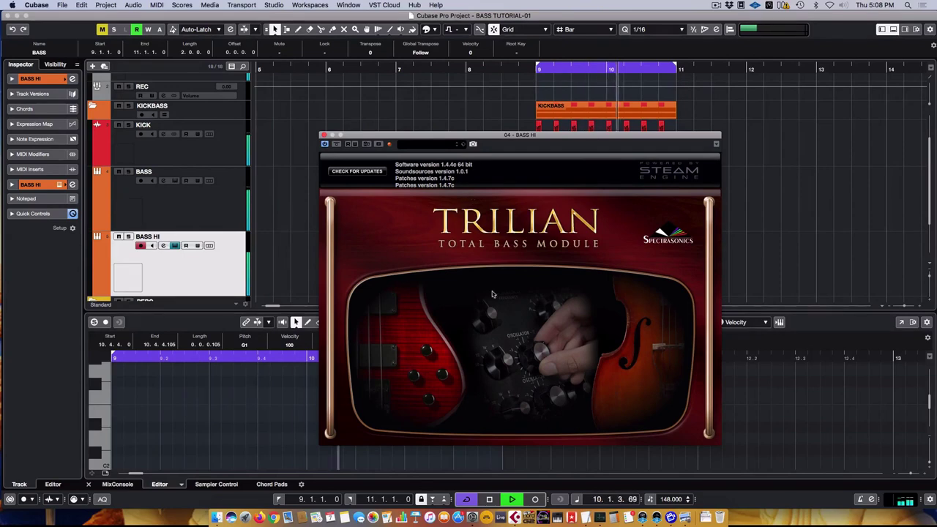
{"action": "left_click", "coordinate": [498, 253]}
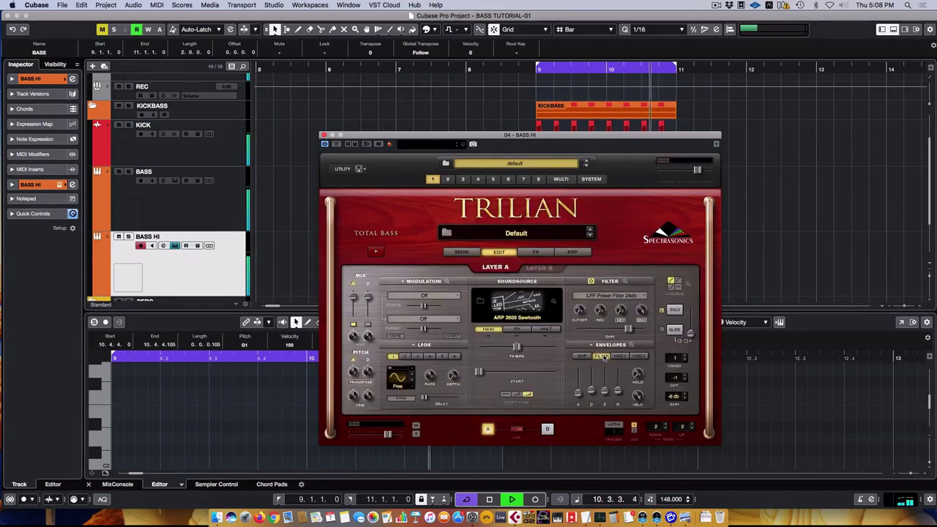
{"action": "left_click_drag", "start_coordinate": [592, 390], "coordinate": [590, 395]}
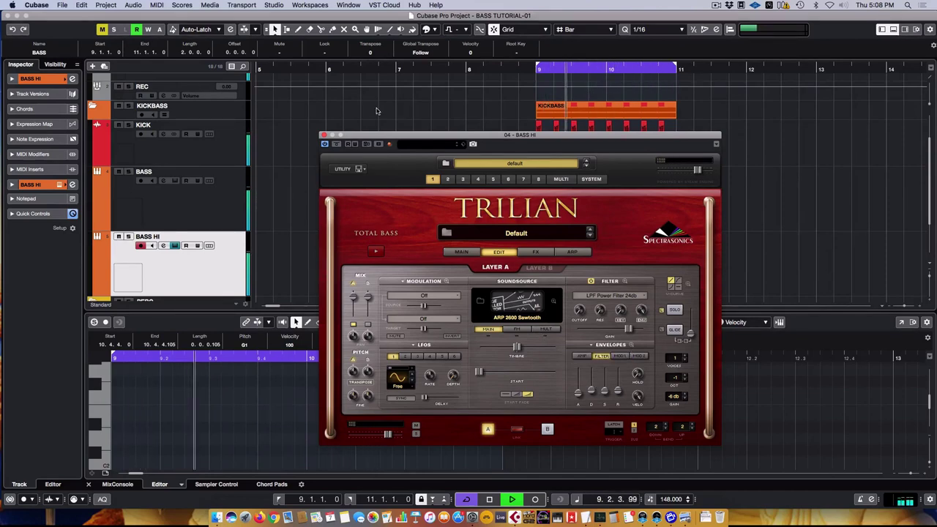
{"action": "left_click", "coordinate": [324, 135]}
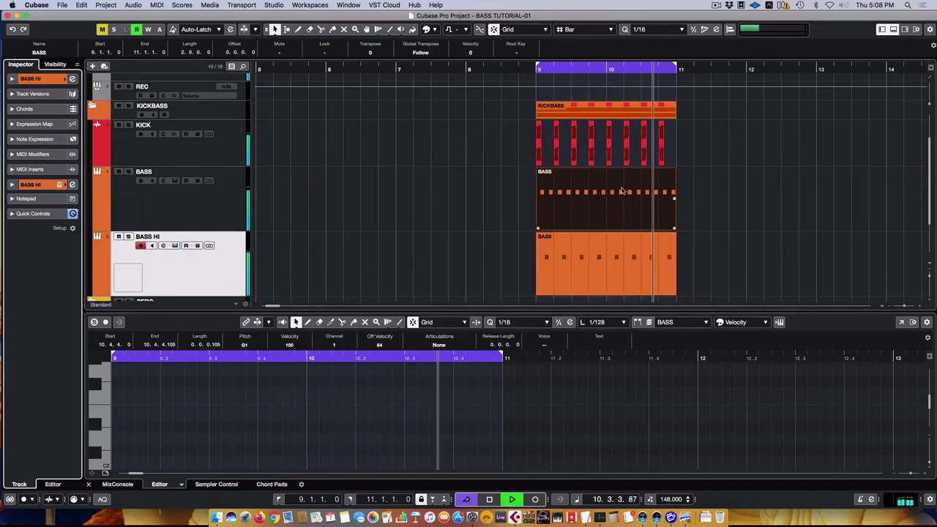
Compare the notes of the BASS HI part with those of the BASS part in the key editor
{"action": "left_click", "coordinate": [594, 199]}
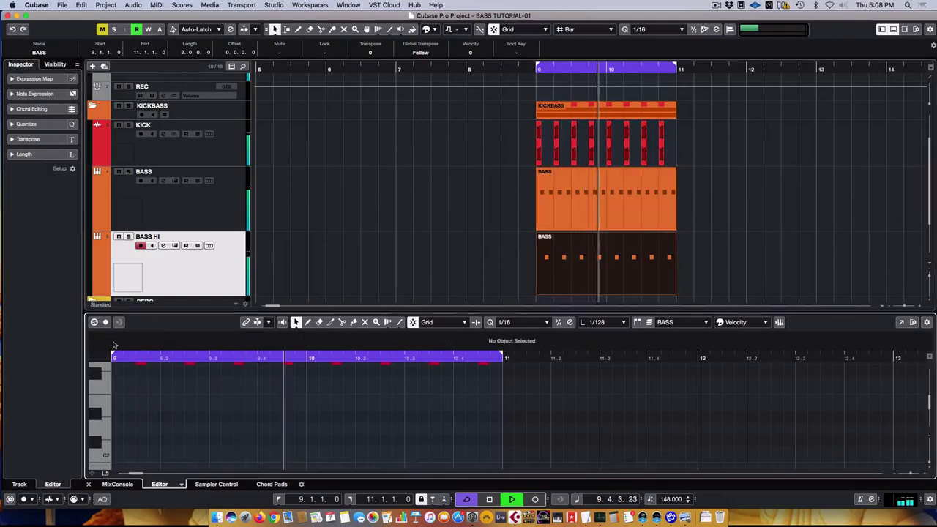
{"action": "scroll", "coordinate": [136, 391], "scroll_direction": "up", "scroll_amount": 1}
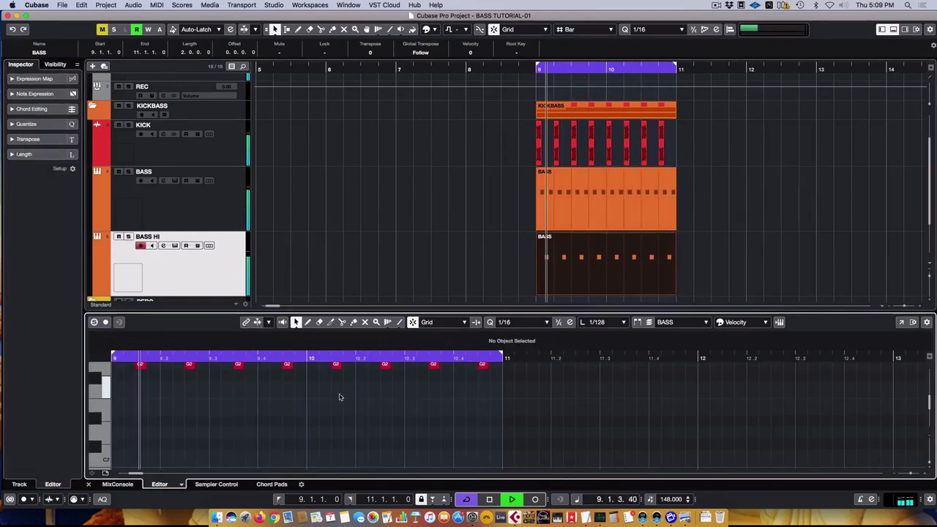
{"action": "left_click", "coordinate": [543, 272]}
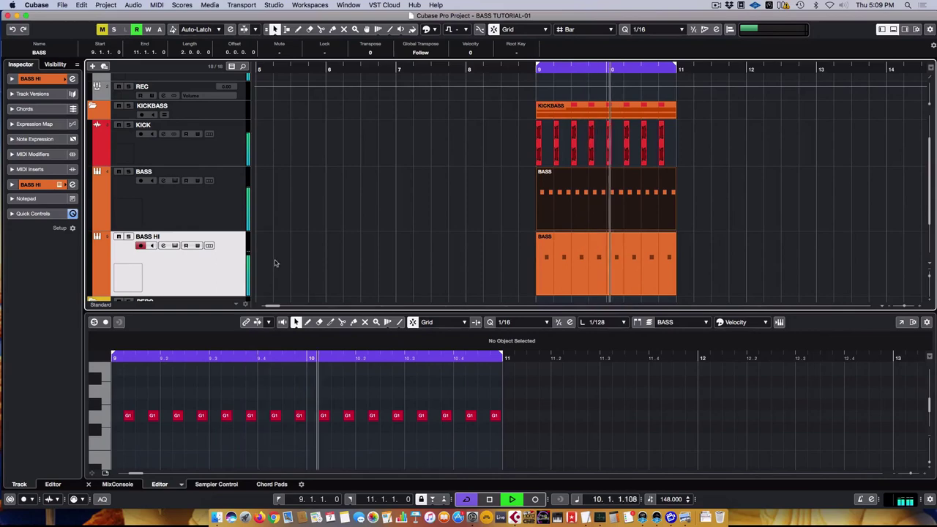
Rename the BASS track to BASS LOW and stop playback
{"action": "key", "text": "Up"}
{"action": "key", "text": "Up"}
{"action": "double_click", "coordinate": [178, 173]}
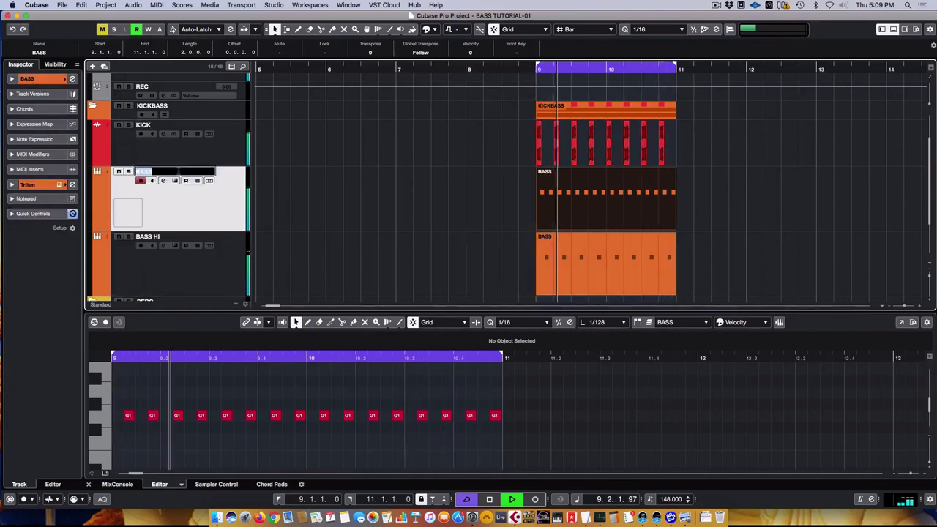
{"action": "type", "text": "LOW"}
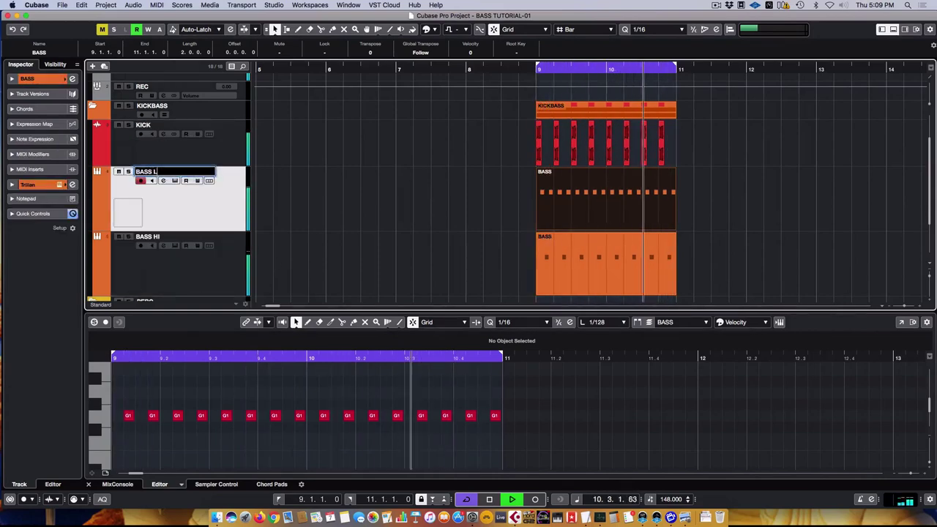
{"action": "key", "text": "Return"}
{"action": "key", "text": "space"}
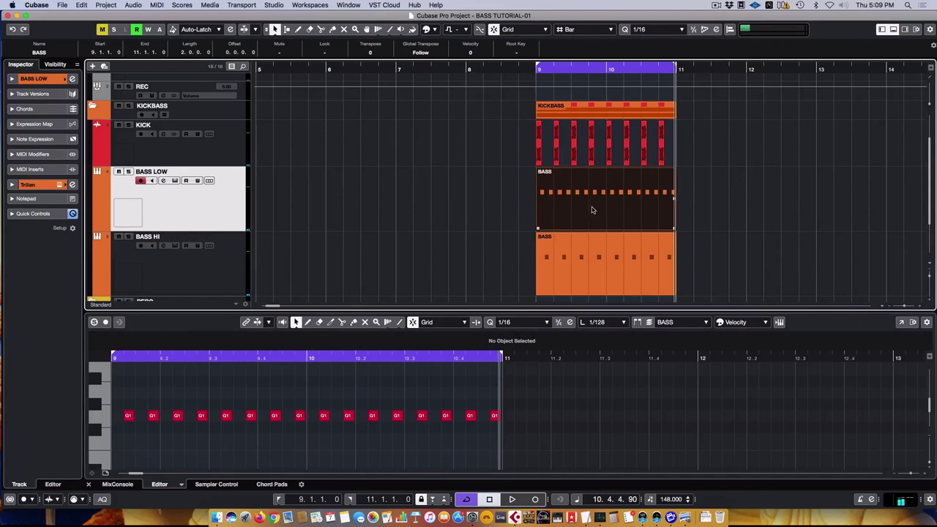
Reduce the track heights of BASS HI and BASS LOW
{"action": "left_click", "coordinate": [590, 264]}
{"action": "left_click", "coordinate": [594, 211]}
{"action": "left_click", "coordinate": [212, 276]}
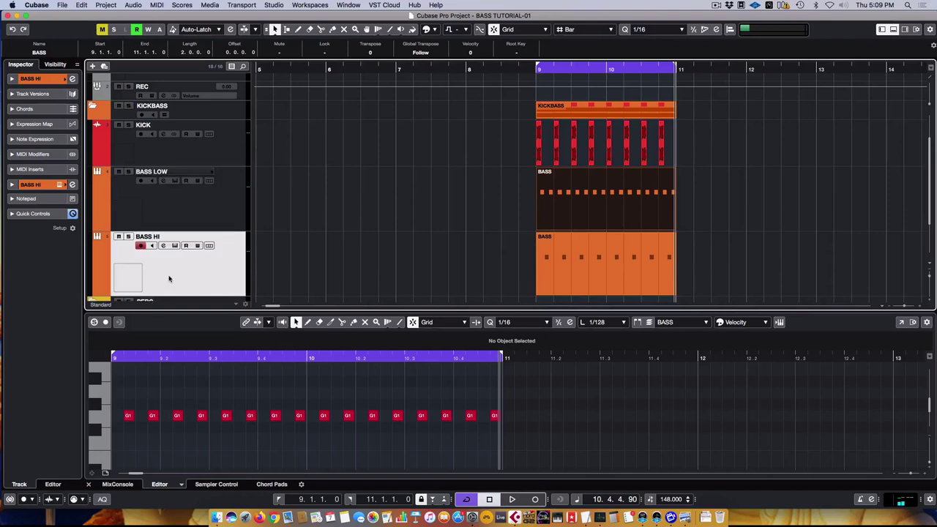
{"action": "left_click_drag", "start_coordinate": [165, 296], "coordinate": [168, 279]}
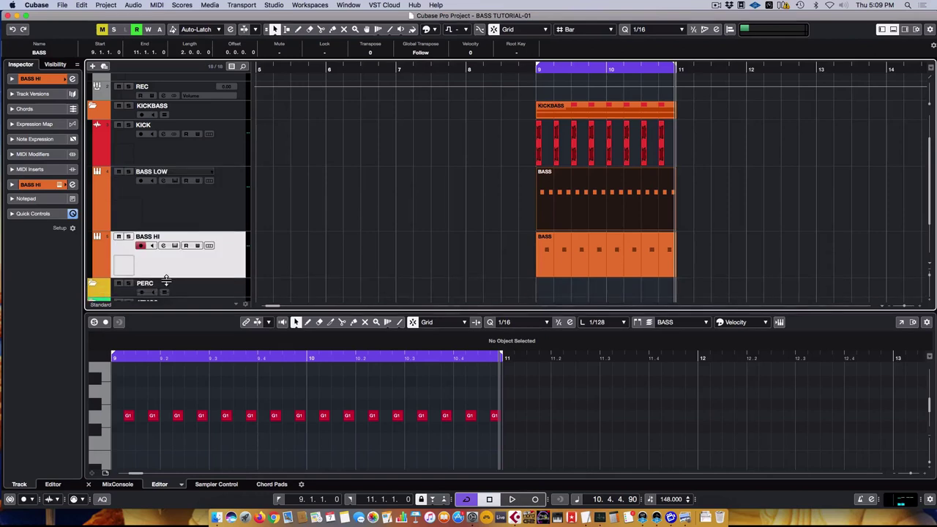
{"action": "left_click_drag", "start_coordinate": [169, 233], "coordinate": [175, 214]}
{"action": "left_click", "coordinate": [182, 245]}
{"action": "left_click_drag", "start_coordinate": [183, 260], "coordinate": [184, 251]}
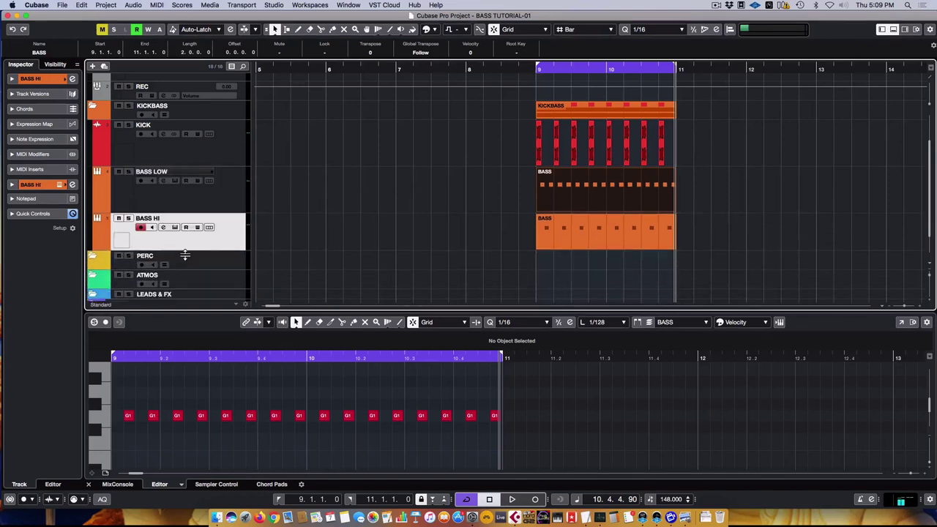
Check the BASS HI track's channel settings, including its inserts and its output routing to the kikbass group
{"action": "left_click", "coordinate": [167, 204]}
{"action": "left_click", "coordinate": [174, 234]}
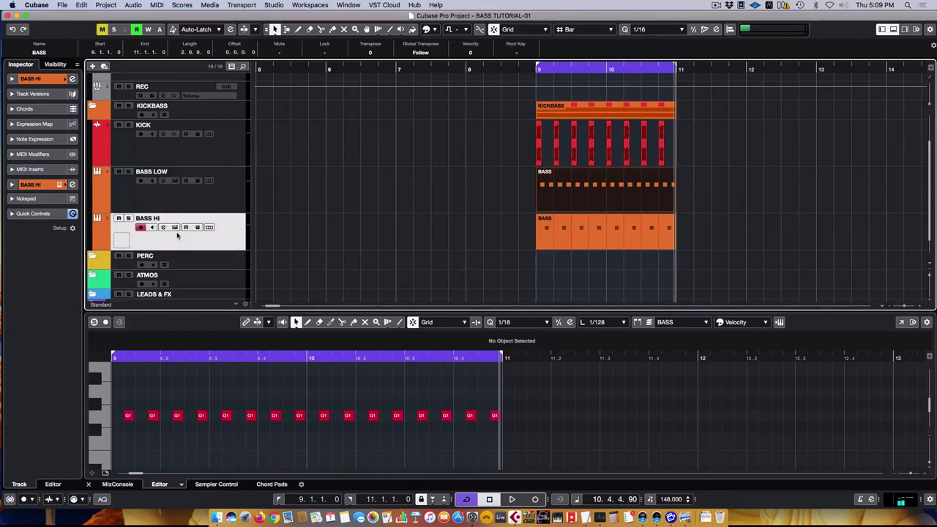
{"action": "left_click", "coordinate": [72, 78]}
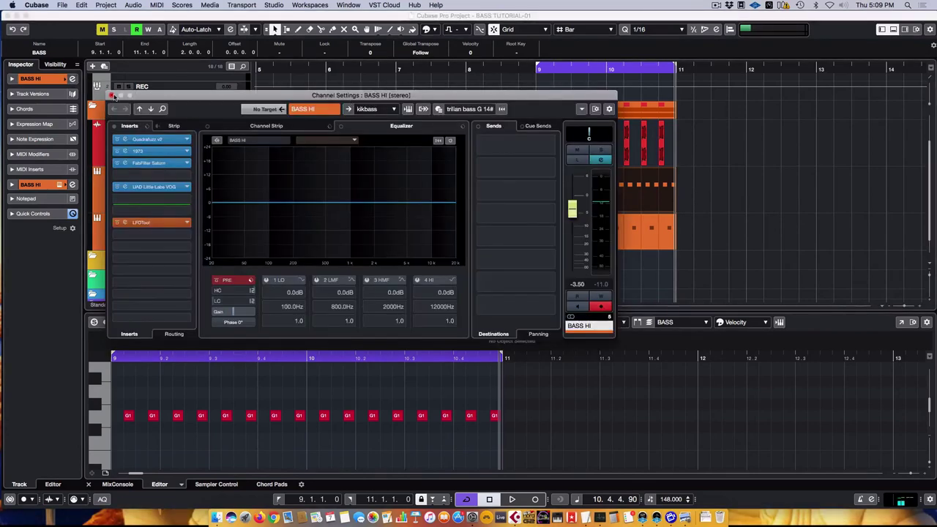
{"action": "left_click", "coordinate": [111, 96]}
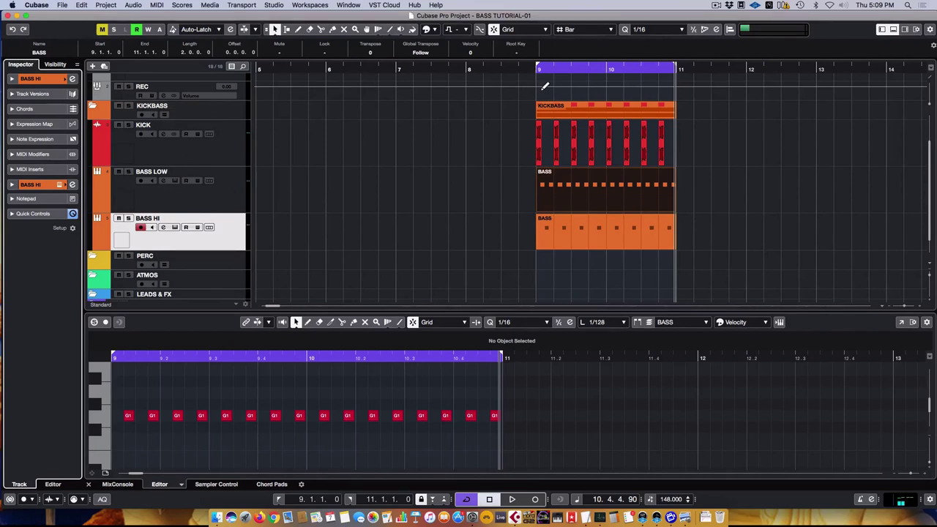
{"action": "key", "text": "space"}
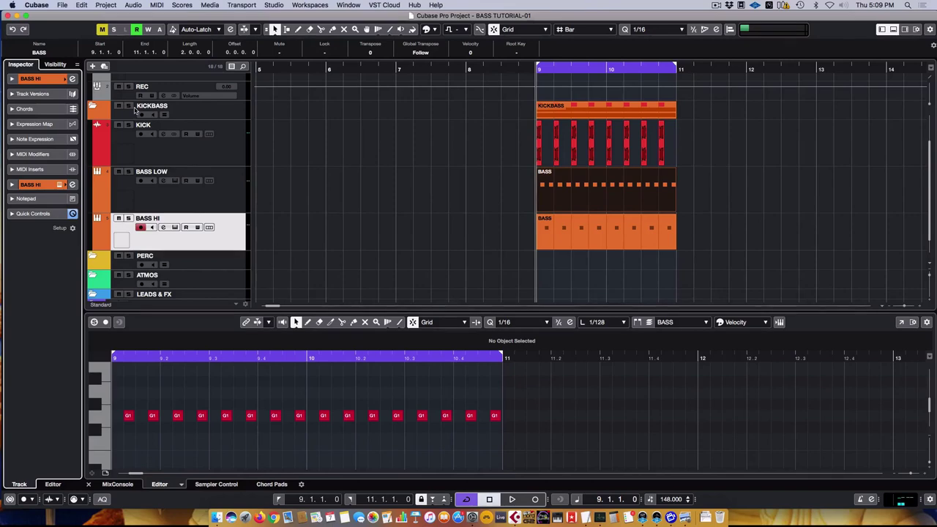
Set up an audio mixdown of only the kikbass group channel with KICK muted, naming the file BASS AUDIO
{"action": "key", "text": "super+shift+e"}
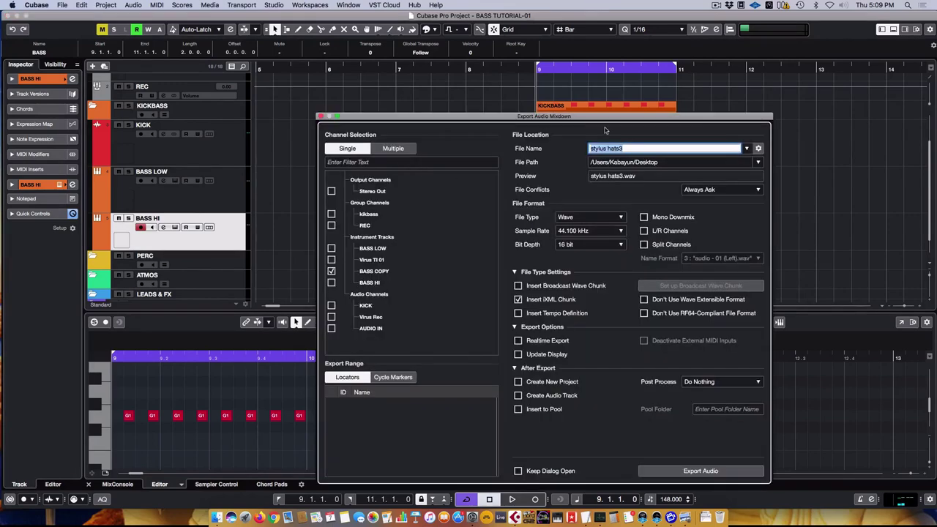
{"action": "left_click", "coordinate": [331, 214]}
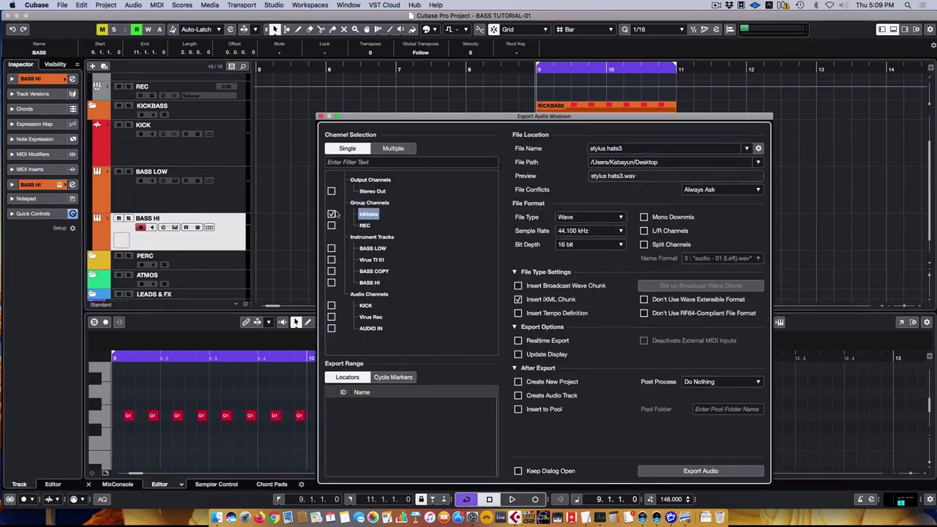
{"action": "left_click", "coordinate": [656, 149]}
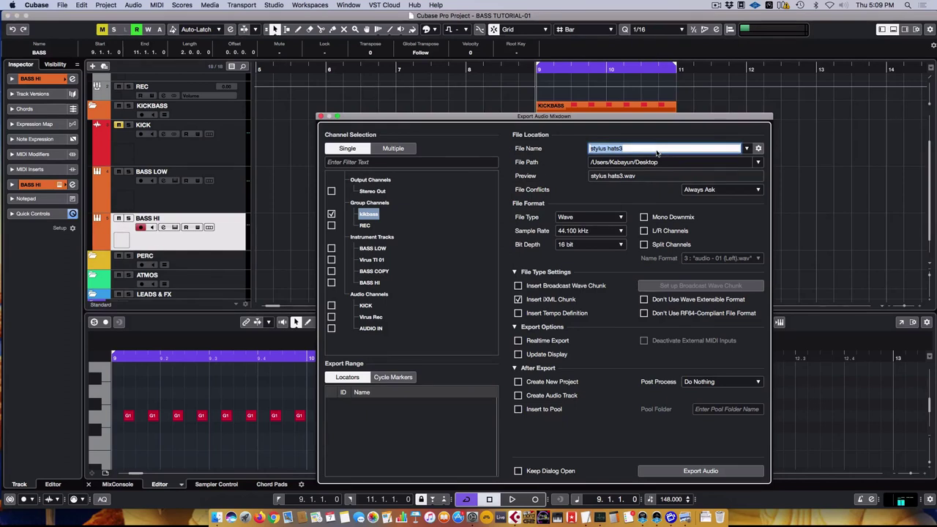
{"action": "type", "text": "BA"}
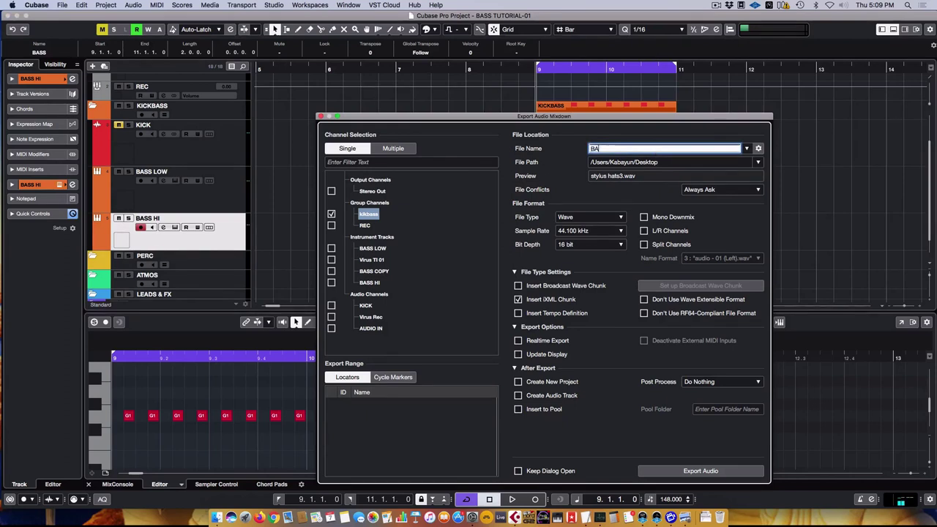
{"action": "type", "text": "SS AUFDI"}
{"action": "key", "text": "BackSpace"}
{"action": "key", "text": "BackSpace"}
{"action": "key", "text": "BackSpace"}
{"action": "type", "text": "DIO"}
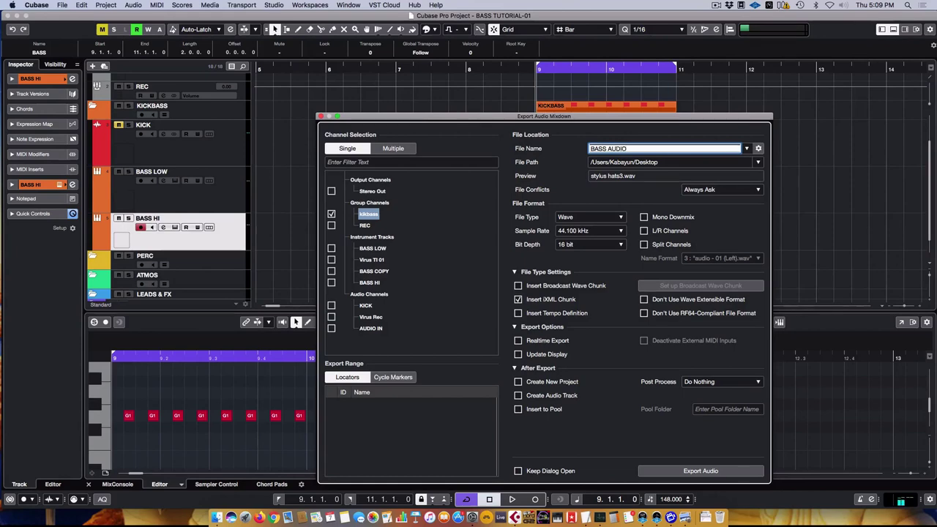
Export the mixdown as a mono 24-bit file into the project audio folder, creating an audio track from it
{"action": "left_click", "coordinate": [643, 217]}
{"action": "left_click", "coordinate": [590, 245]}
{"action": "left_click", "coordinate": [579, 263]}
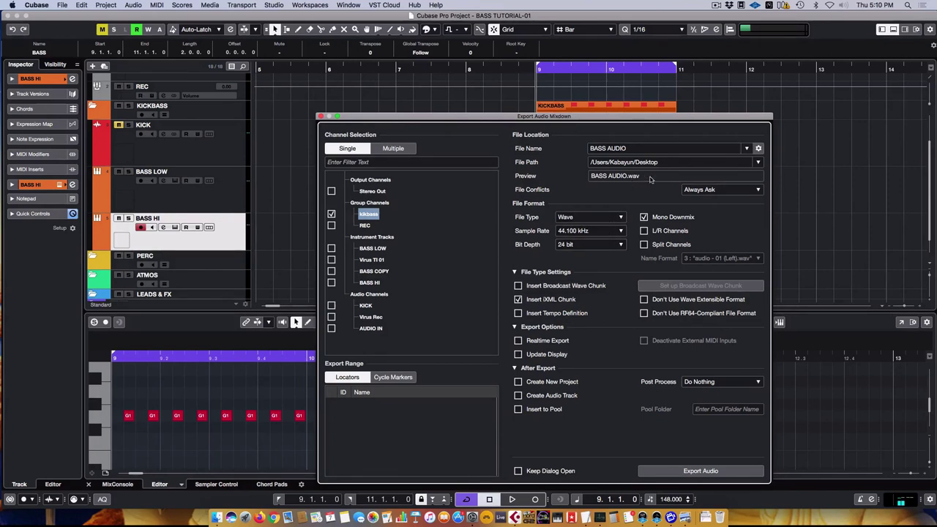
{"action": "left_click", "coordinate": [758, 163]}
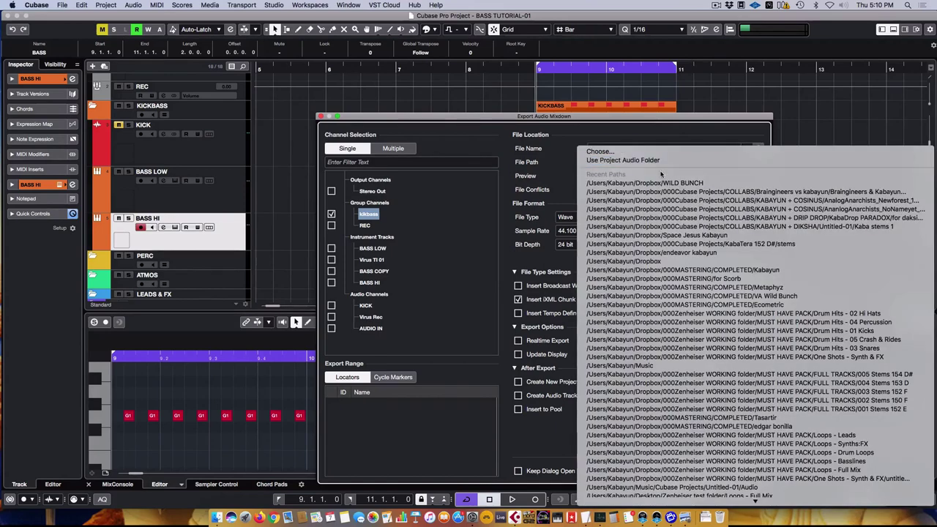
{"action": "left_click", "coordinate": [639, 161]}
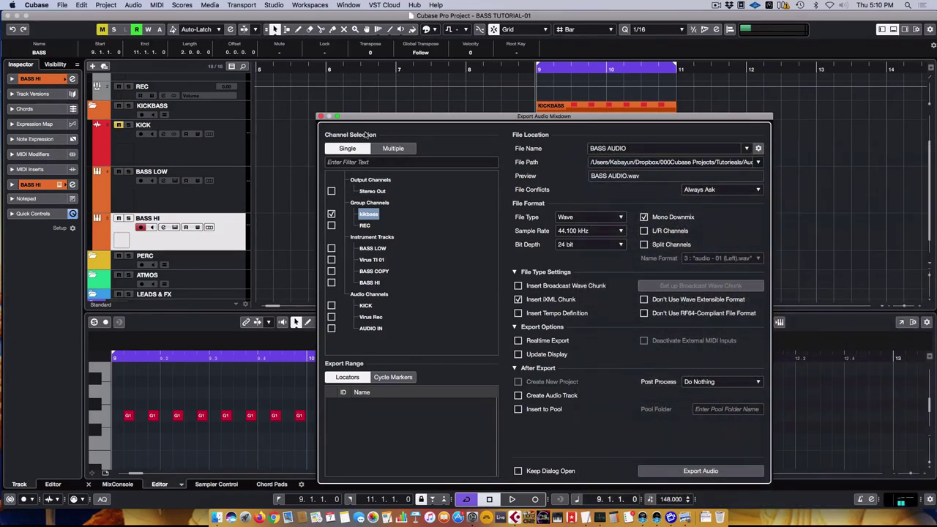
{"action": "left_click", "coordinate": [529, 394]}
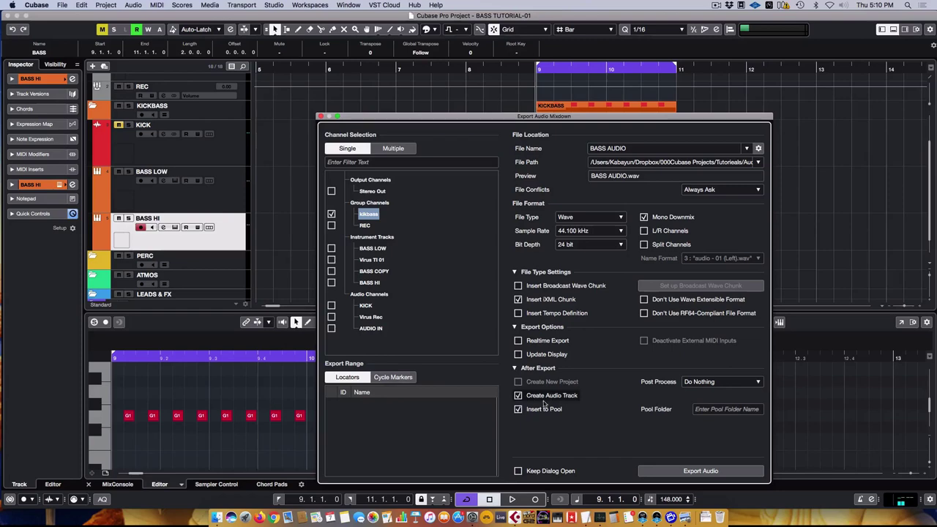
{"action": "left_click", "coordinate": [702, 471]}
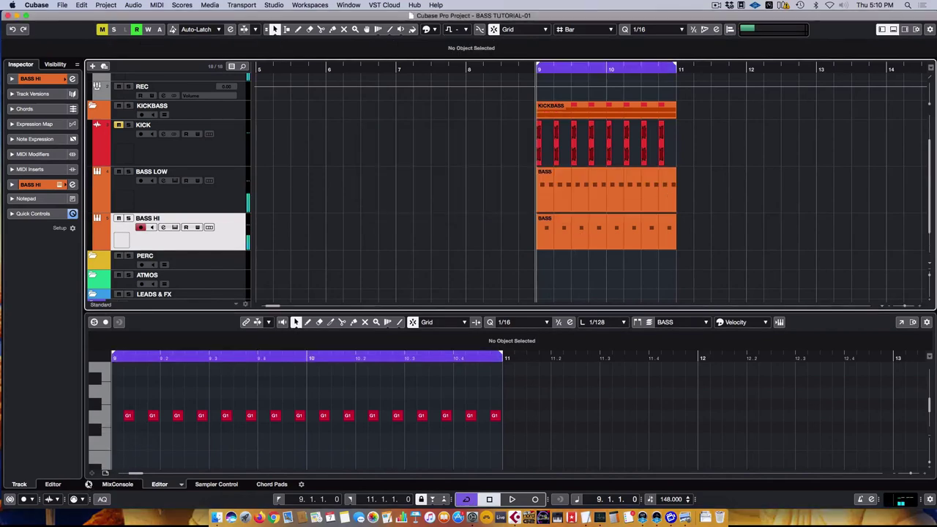
Close the lower editor, mute BASS LOW and BASS HI, and increase the BASS AUDIO track's height
{"action": "left_click", "coordinate": [88, 484]}
{"action": "left_click_drag", "start_coordinate": [233, 377], "coordinate": [109, 249]}
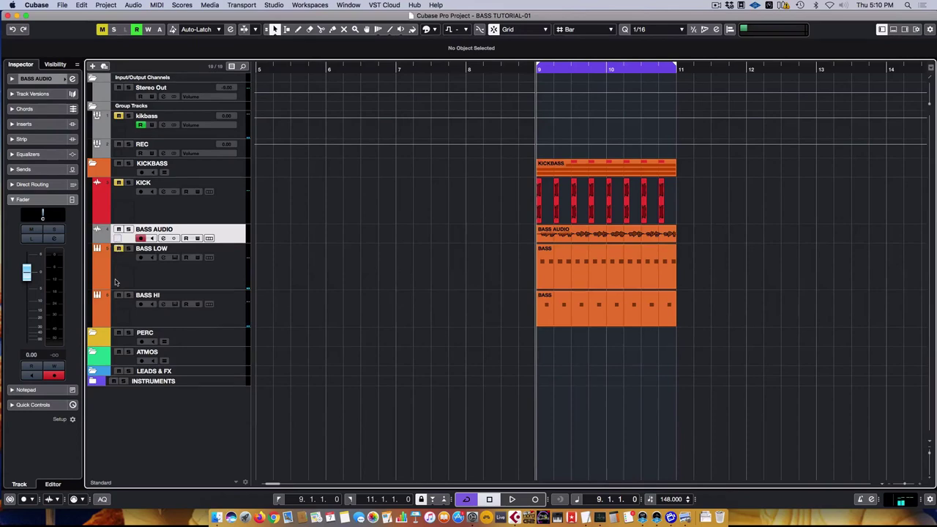
{"action": "left_click_drag", "start_coordinate": [227, 244], "coordinate": [233, 290]}
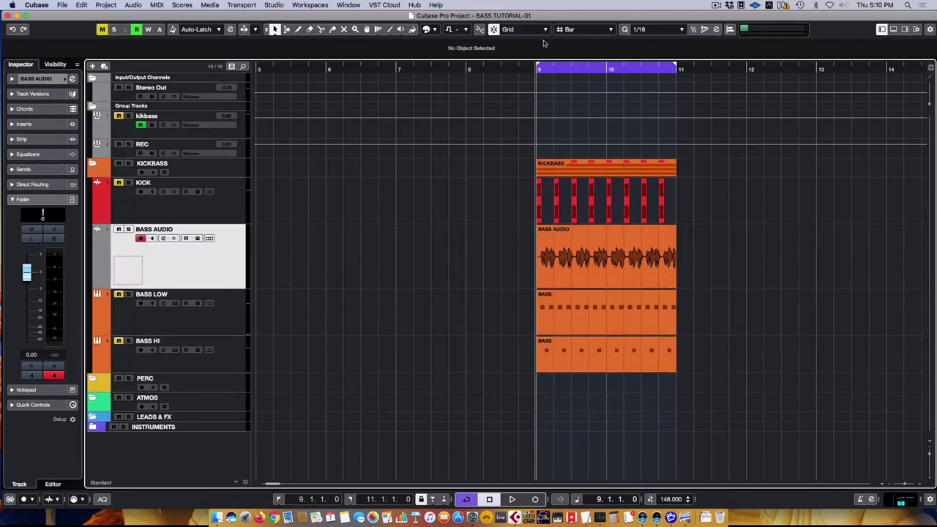
Examine where the first BASS AUDIO note starts against the tail of the first kick in bar 9
{"action": "left_click_drag", "start_coordinate": [544, 71], "coordinate": [542, 100]}
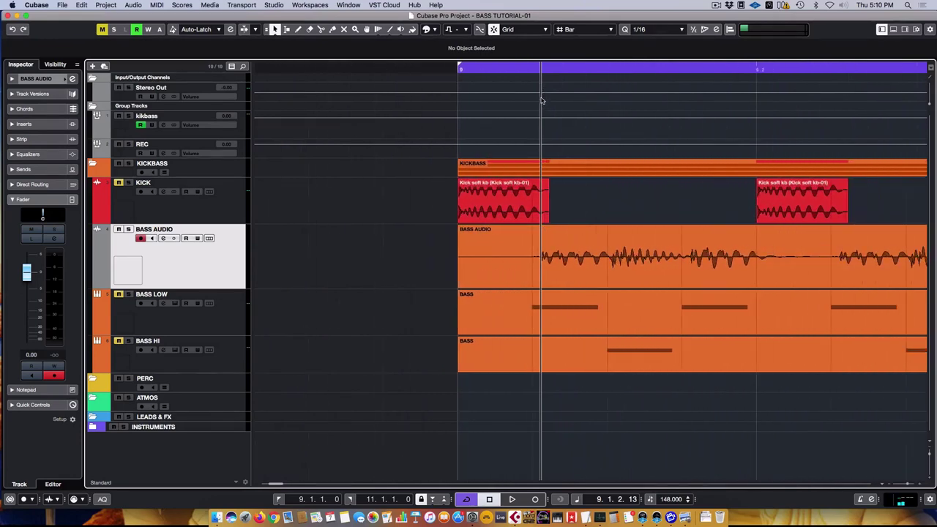
{"action": "mouse_move", "coordinate": [502, 206]}
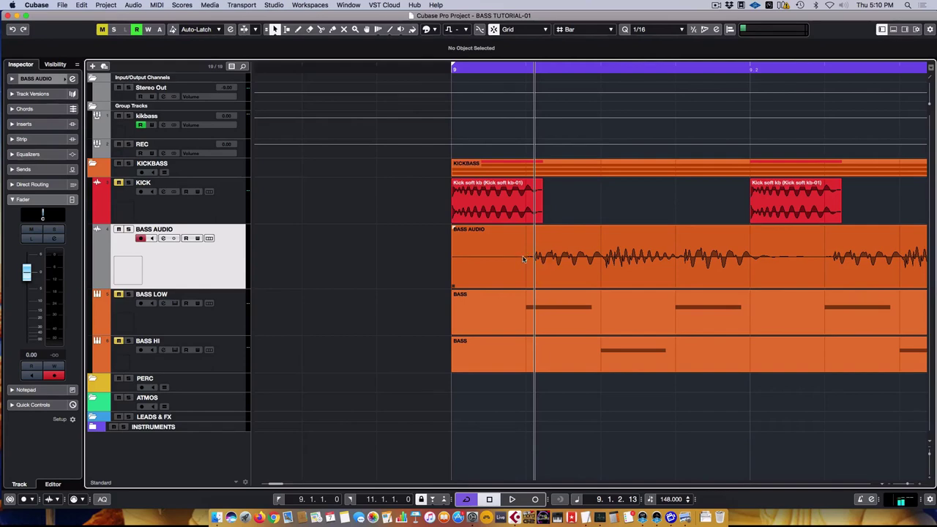
{"action": "left_click", "coordinate": [523, 259]}
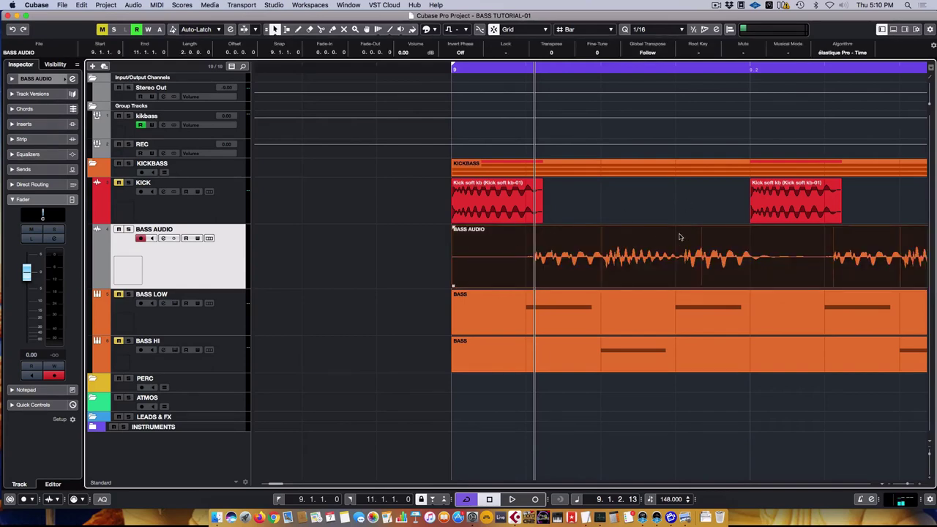
{"action": "left_click_drag", "start_coordinate": [523, 70], "coordinate": [558, 180]}
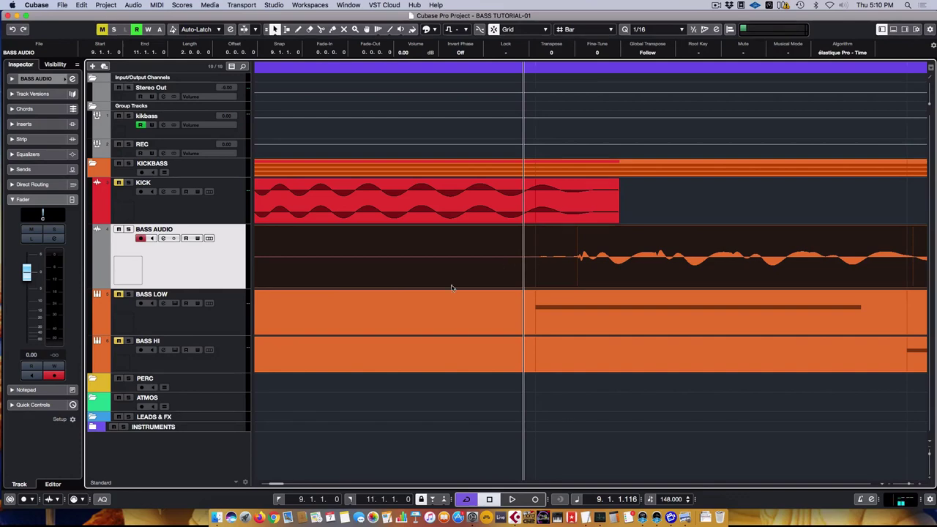
{"action": "key", "text": "g"}
{"action": "key", "text": "g"}
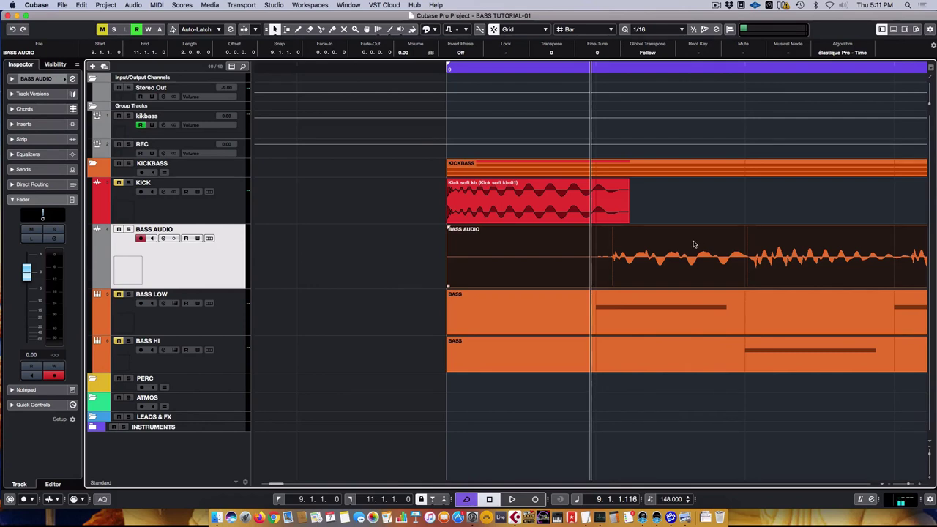
Enlarge the BASS AUDIO track further and examine how the bass tail overlaps the second kick at beat 9.2
{"action": "scroll", "coordinate": [694, 243], "scroll_direction": "right", "scroll_amount": 3}
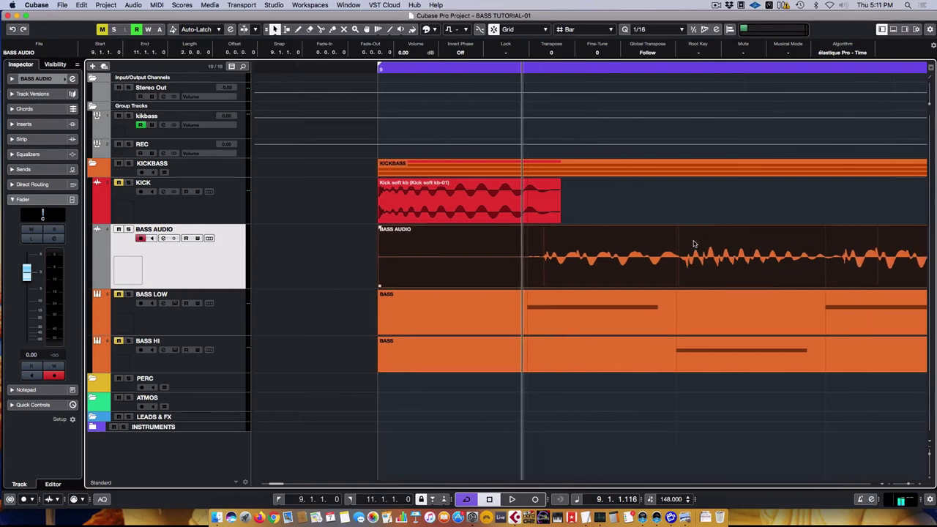
{"action": "scroll", "coordinate": [688, 249], "scroll_direction": "down", "scroll_amount": 1}
{"action": "scroll", "coordinate": [687, 250], "scroll_direction": "down", "scroll_amount": 2}
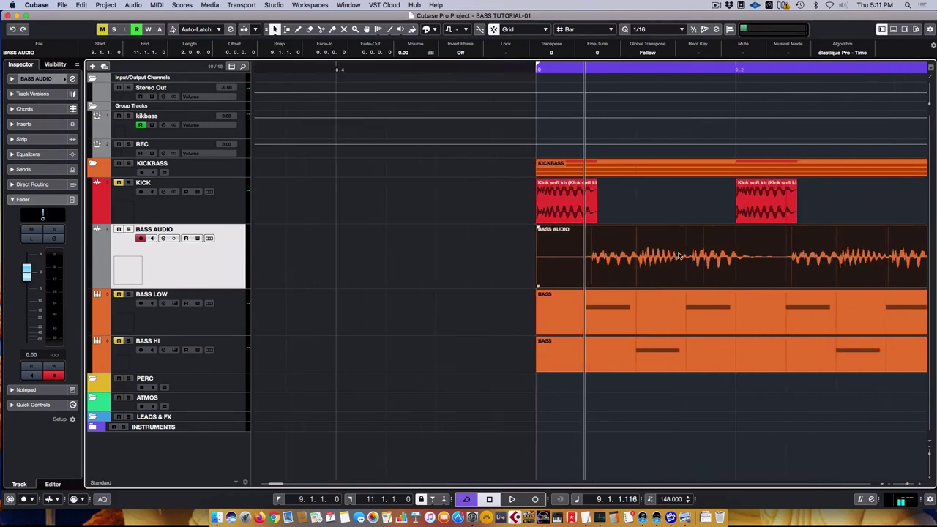
{"action": "scroll", "coordinate": [681, 255], "scroll_direction": "left", "scroll_amount": 3}
{"action": "scroll", "coordinate": [681, 255], "scroll_direction": "down", "scroll_amount": 1}
{"action": "scroll", "coordinate": [674, 258], "scroll_direction": "left", "scroll_amount": 1}
{"action": "left_click_drag", "start_coordinate": [554, 79], "coordinate": [615, 284]}
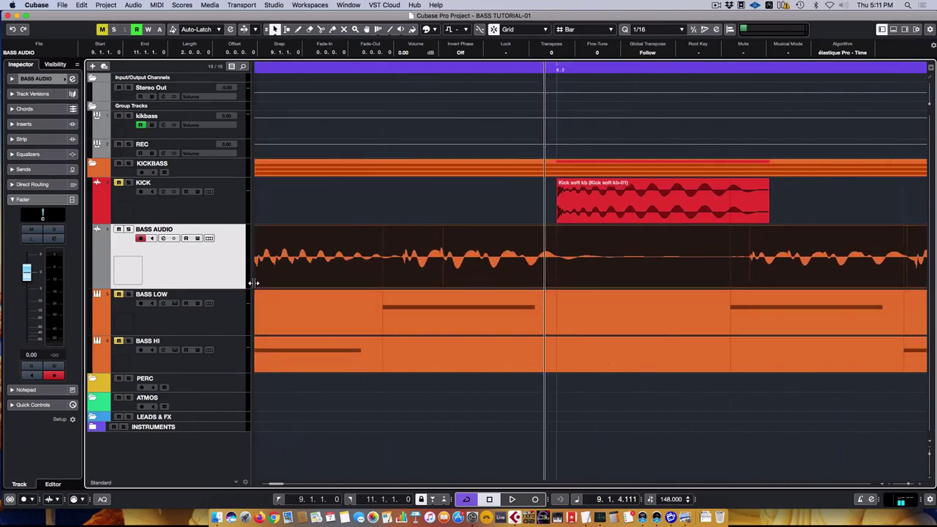
{"action": "left_click_drag", "start_coordinate": [232, 289], "coordinate": [231, 380]}
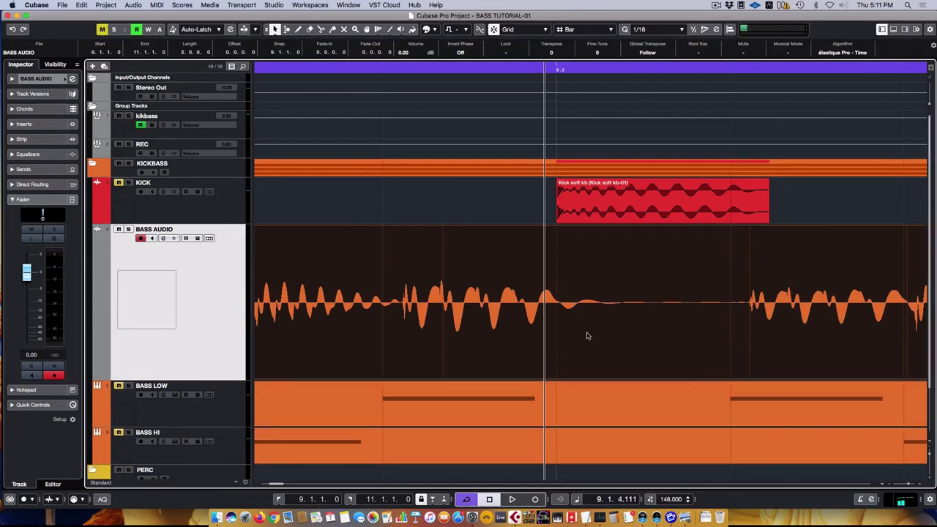
{"action": "left_click", "coordinate": [197, 170]}
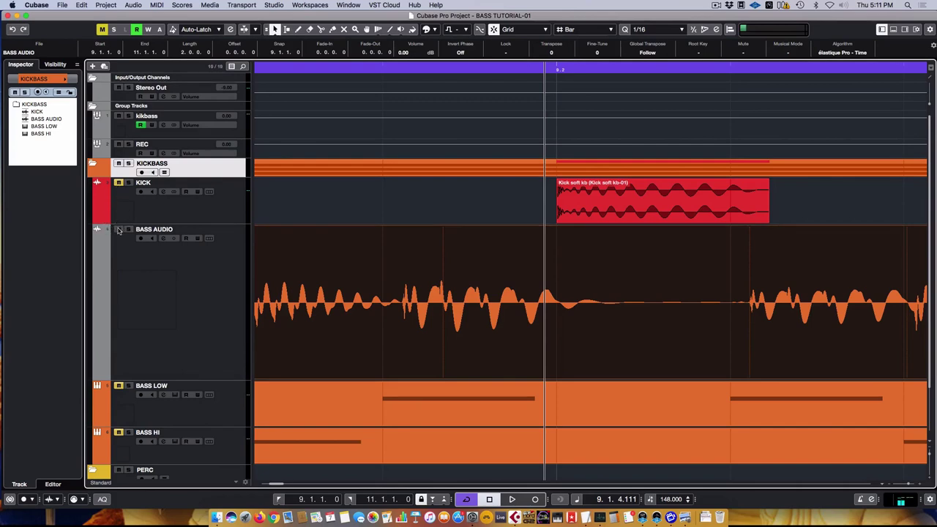
Play the loop with the KICK and BASS AUDIO tracks soloed and select the kikbass group to show its fader
{"action": "left_click", "coordinate": [128, 186]}
{"action": "key", "text": "space"}
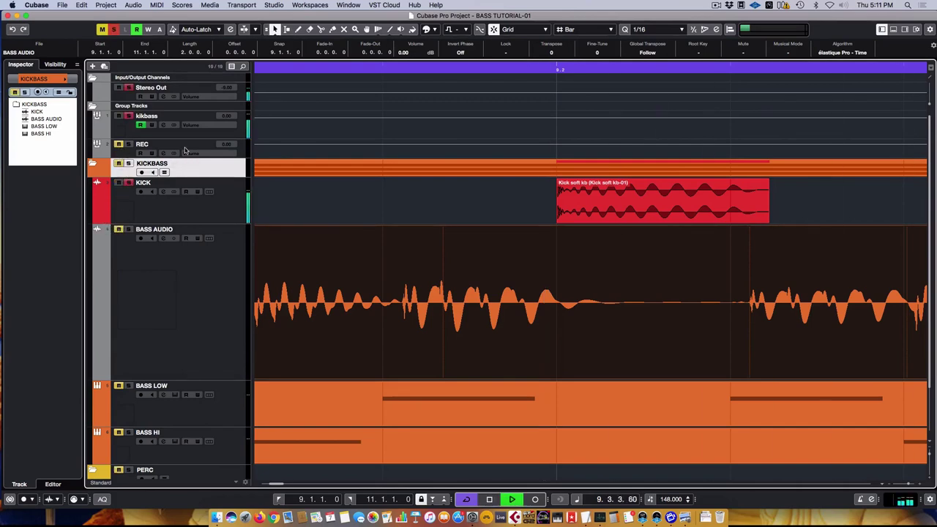
{"action": "left_click", "coordinate": [159, 137]}
{"action": "left_click", "coordinate": [51, 371]}
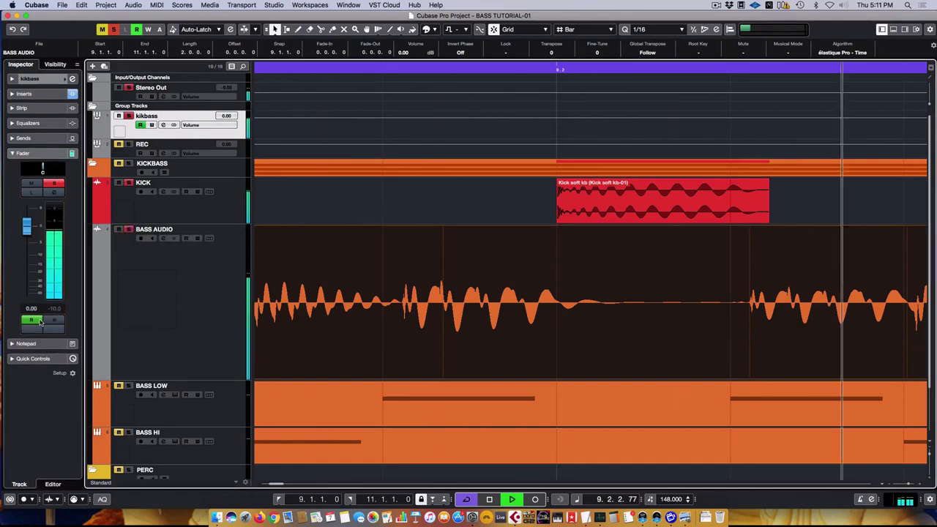
Route the BASS AUDIO channel's output to the kikbass group in its channel settings
{"action": "left_click", "coordinate": [147, 317]}
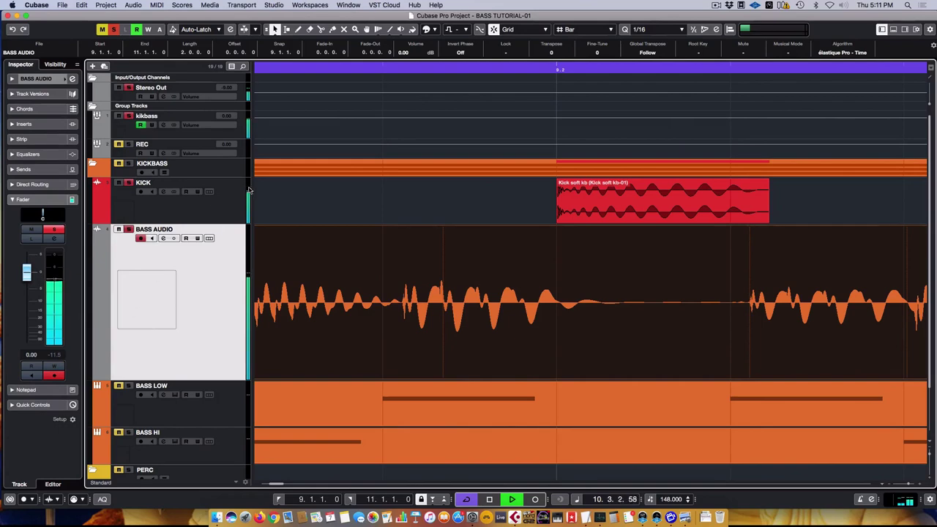
{"action": "key", "text": "e"}
{"action": "left_click", "coordinate": [387, 108]}
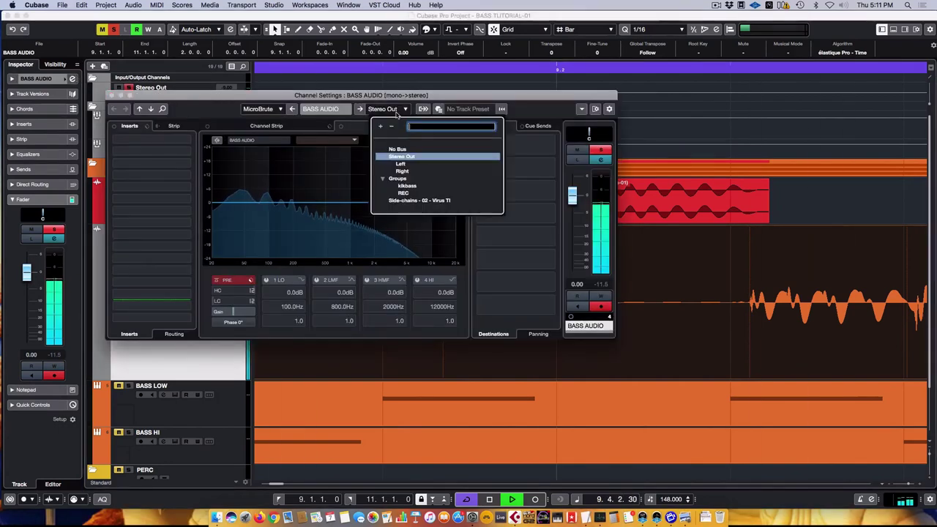
{"action": "left_click", "coordinate": [407, 189]}
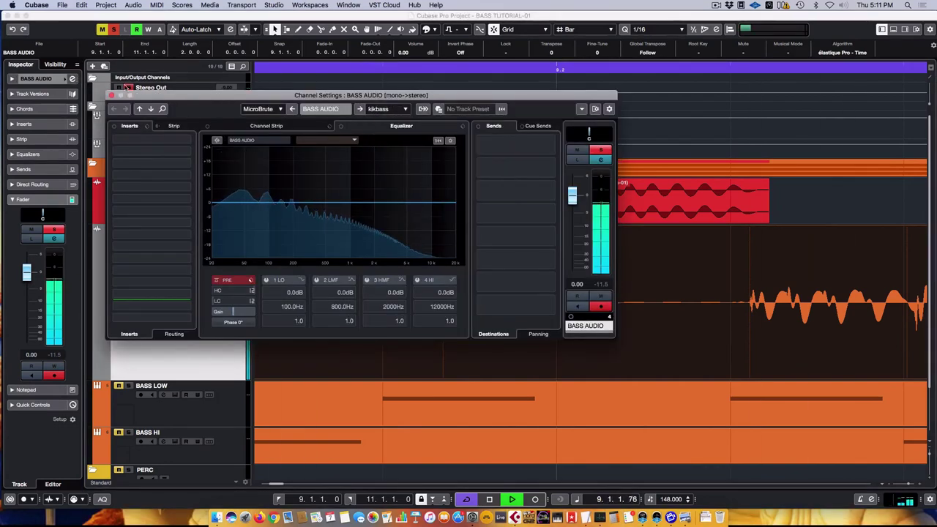
{"action": "key", "text": "e"}
Insert the s(M)exoscope oscilloscope plug-in on the kikbass group below the FabFilter insert
{"action": "left_click", "coordinate": [126, 130]}
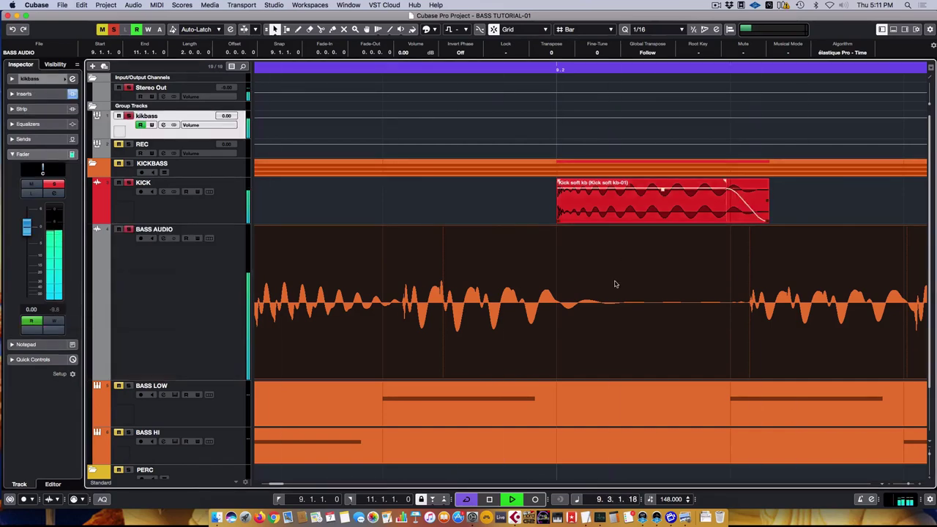
{"action": "mouse_move", "coordinate": [560, 206]}
{"action": "left_click", "coordinate": [47, 94]}
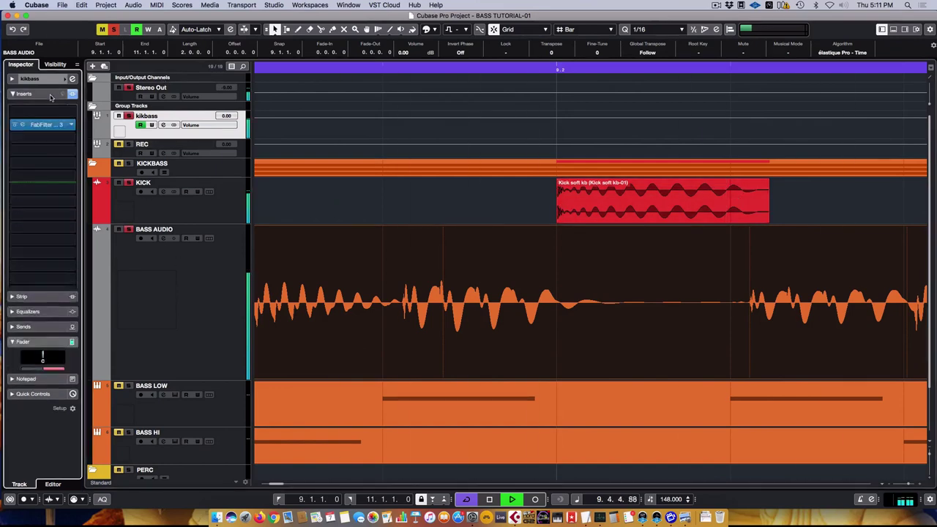
{"action": "left_click", "coordinate": [40, 159]}
{"action": "type", "text": "amex"}
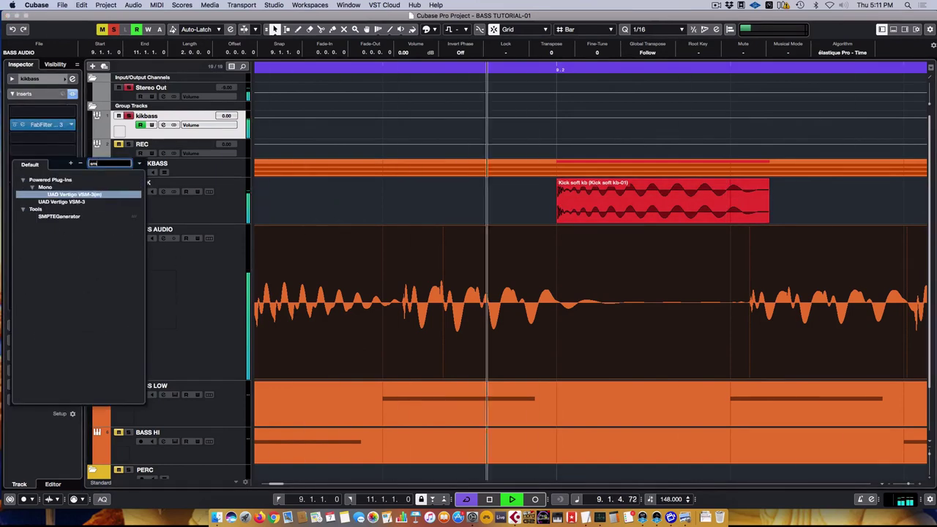
{"action": "left_click", "coordinate": [68, 211]}
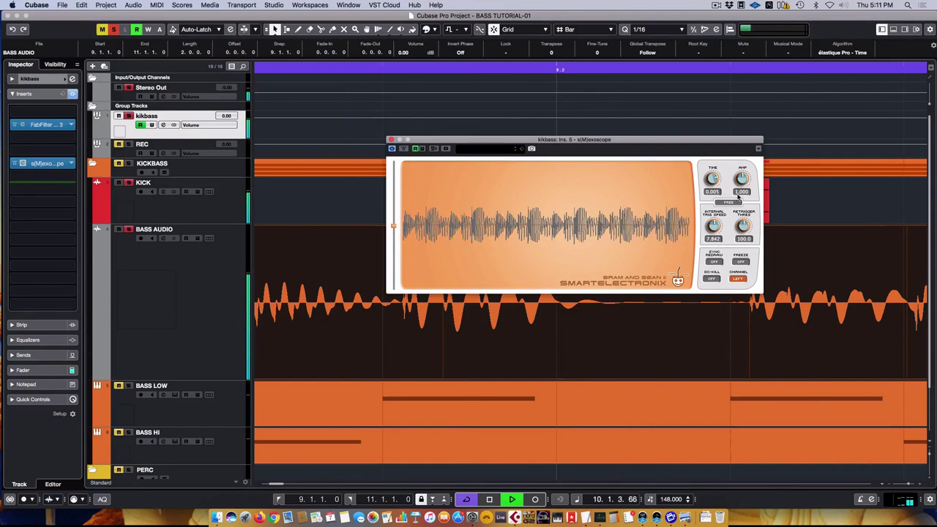
Set the oscilloscope's amp to 2.338, time to 0.014, retrigger threshold to 287.3 and internal trigger speed to 5.765, with sync redraw on
{"action": "mouse_move", "coordinate": [743, 180]}
{"action": "left_mouse_down"}
{"action": "mouse_move", "coordinate": [746, 172]}
{"action": "mouse_move", "coordinate": [743, 188]}
{"action": "left_mouse_up"}
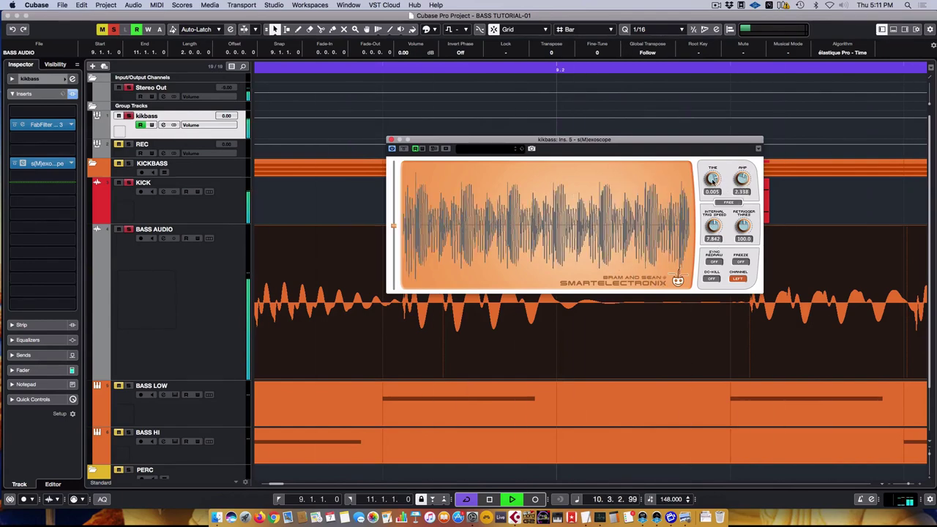
{"action": "left_click_drag", "start_coordinate": [713, 189], "coordinate": [712, 192]}
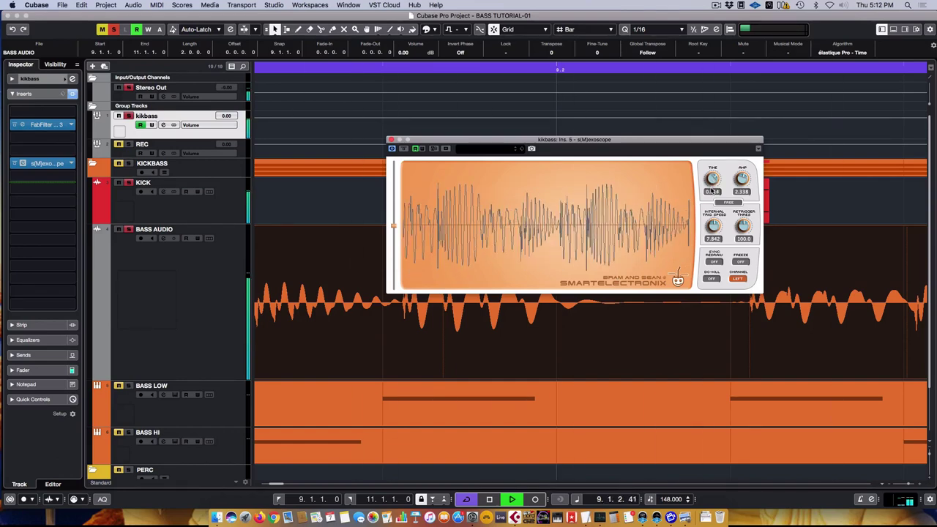
{"action": "left_click_drag", "start_coordinate": [743, 227], "coordinate": [716, 233]}
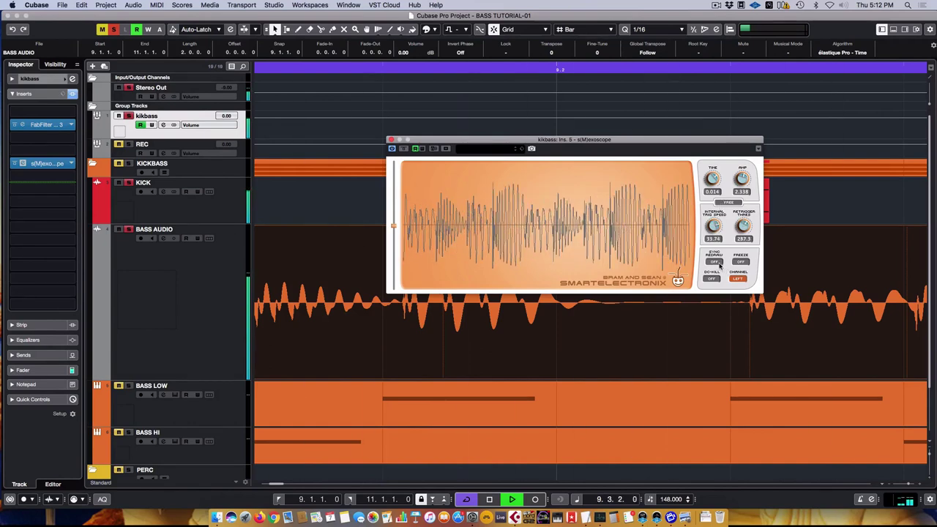
{"action": "left_click", "coordinate": [716, 262]}
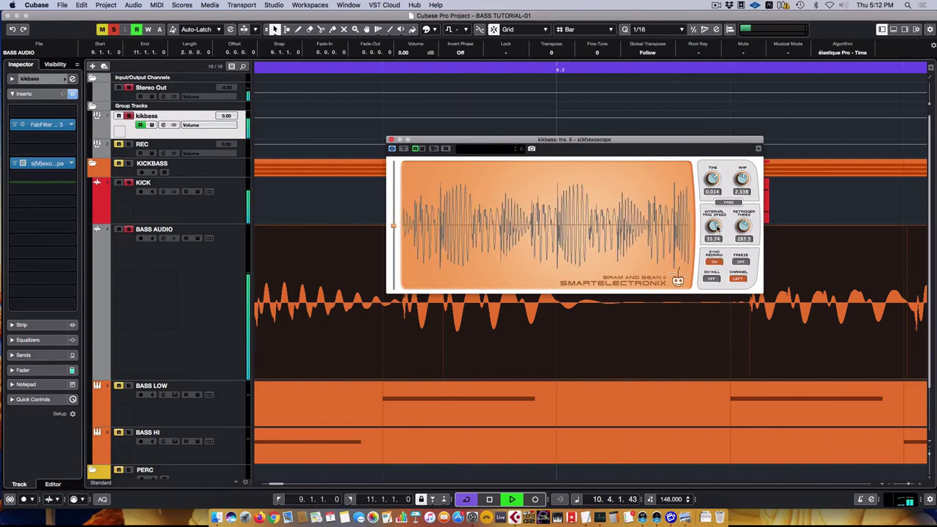
{"action": "left_click_drag", "start_coordinate": [717, 227], "coordinate": [717, 238]}
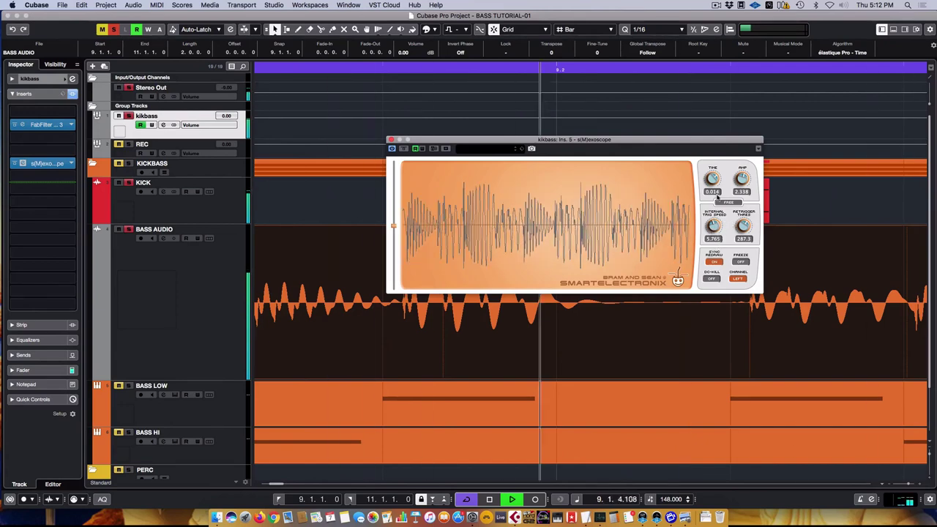
Set the oscilloscope's time to 0.067, trigger speed to 14.84 and retrigger threshold to 4120 with sync redraw on, and close it after stopping playback
{"action": "left_click_drag", "start_coordinate": [727, 224], "coordinate": [719, 166]}
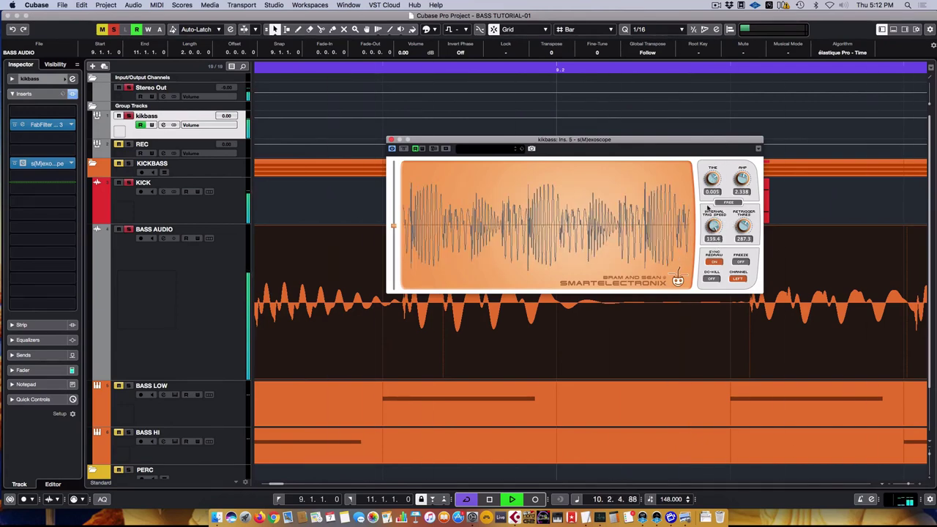
{"action": "left_click_drag", "start_coordinate": [708, 207], "coordinate": [713, 176]}
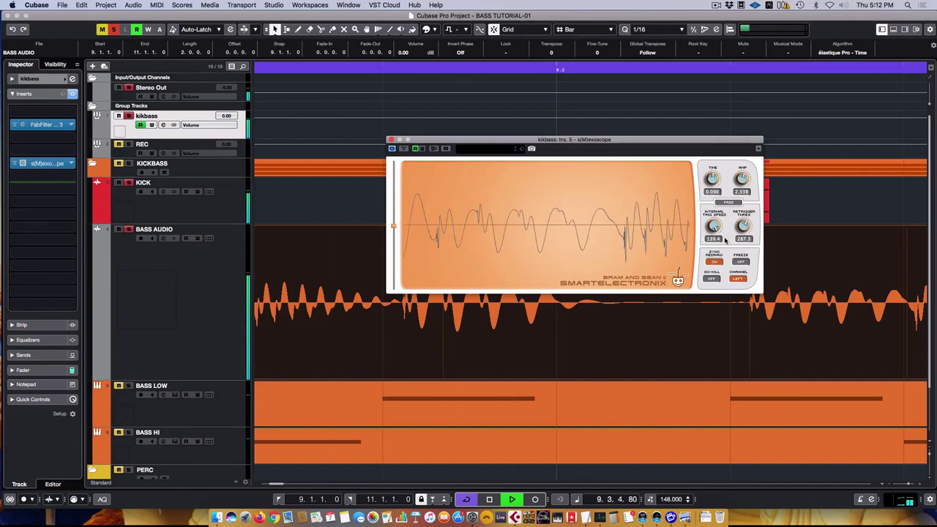
{"action": "left_click", "coordinate": [740, 262]}
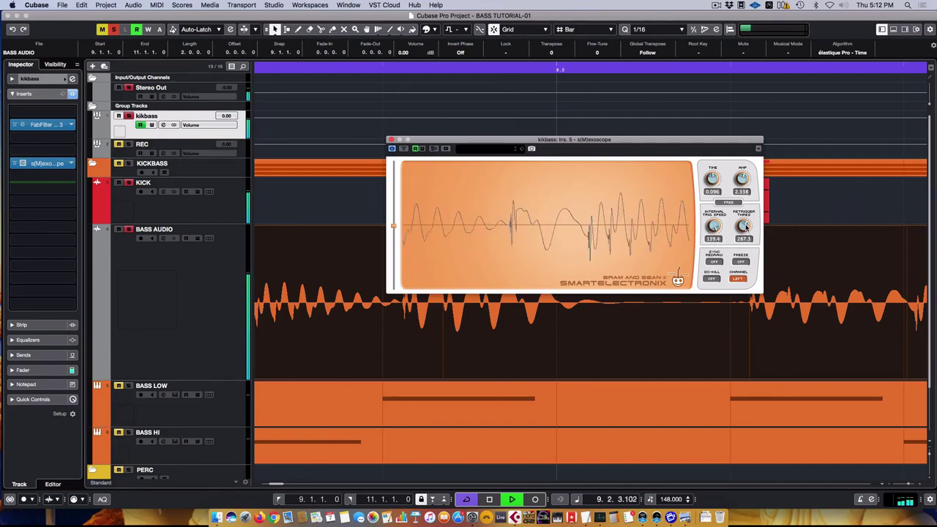
{"action": "scroll", "coordinate": [710, 181], "scroll_direction": "up", "scroll_amount": 2}
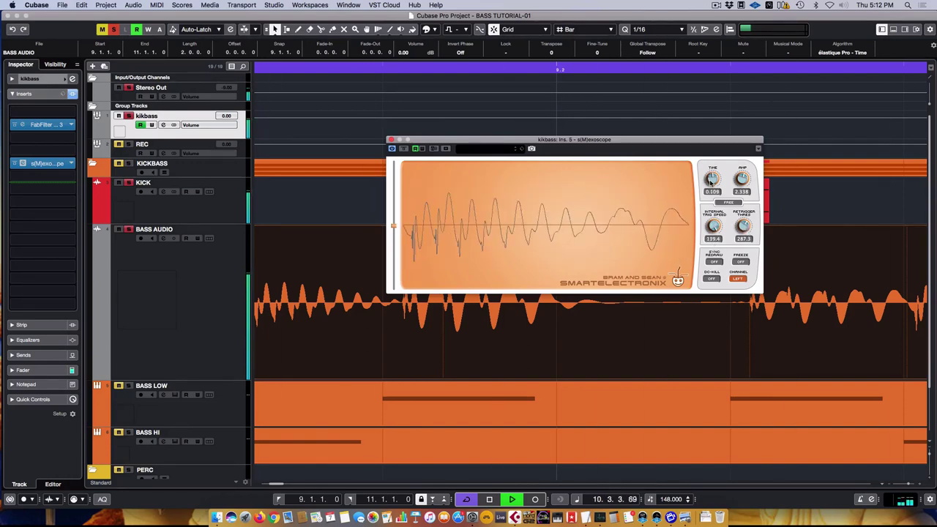
{"action": "scroll", "coordinate": [711, 183], "scroll_direction": "up", "scroll_amount": 3}
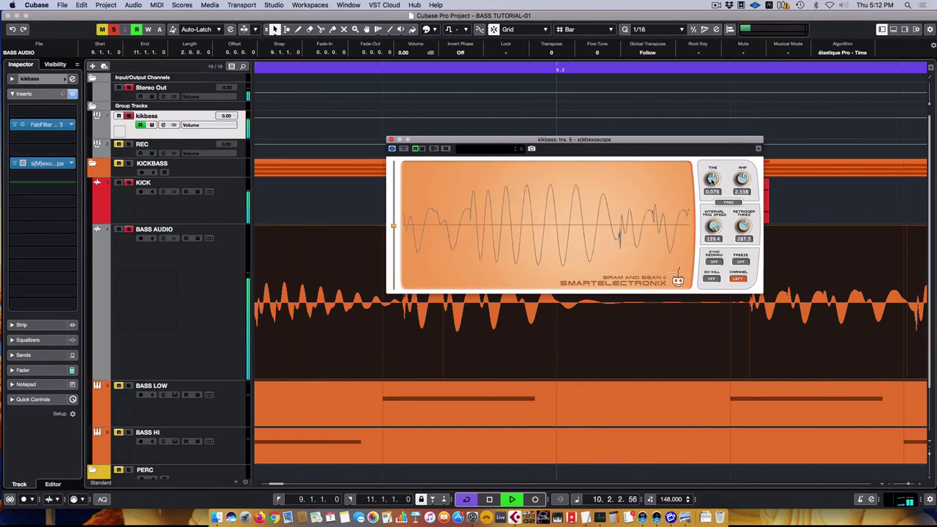
{"action": "left_click_drag", "start_coordinate": [712, 177], "coordinate": [744, 252]}
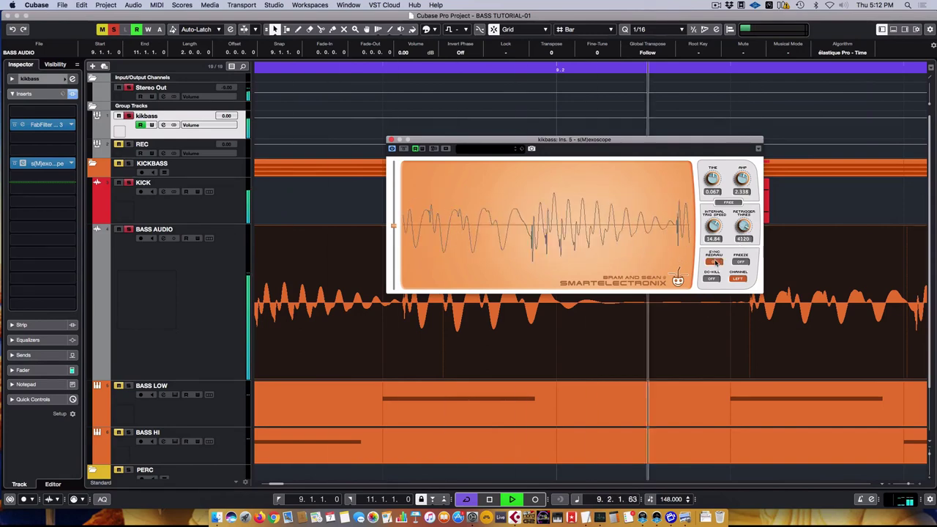
{"action": "left_click", "coordinate": [715, 262]}
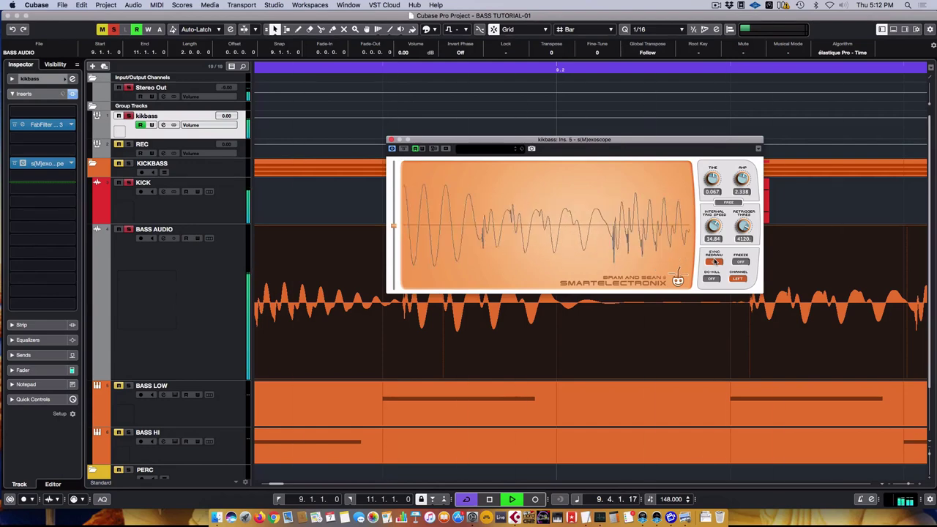
{"action": "key", "text": "space"}
{"action": "left_click", "coordinate": [391, 139]}
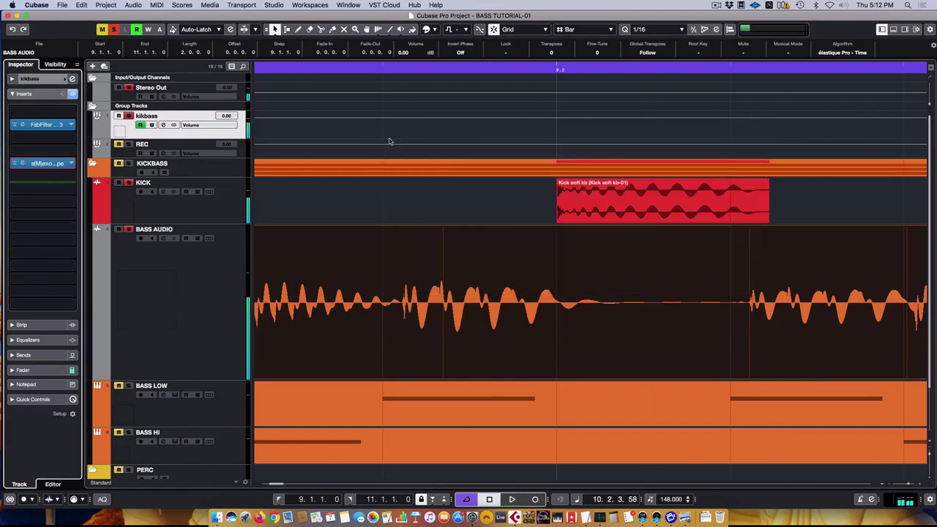
Examine how the bass tail in BASS AUDIO overlaps the start of the kick at beat 9.2
{"action": "left_click", "coordinate": [575, 213]}
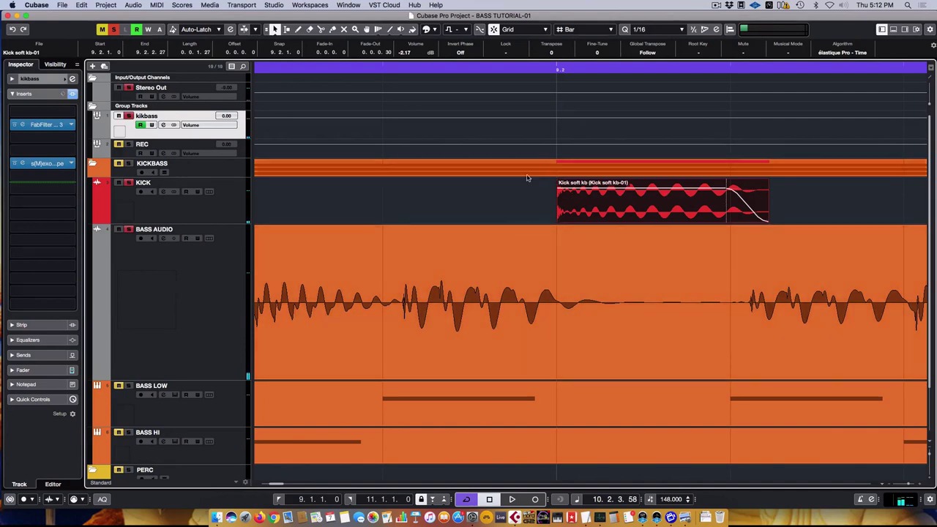
{"action": "left_click", "coordinate": [559, 318]}
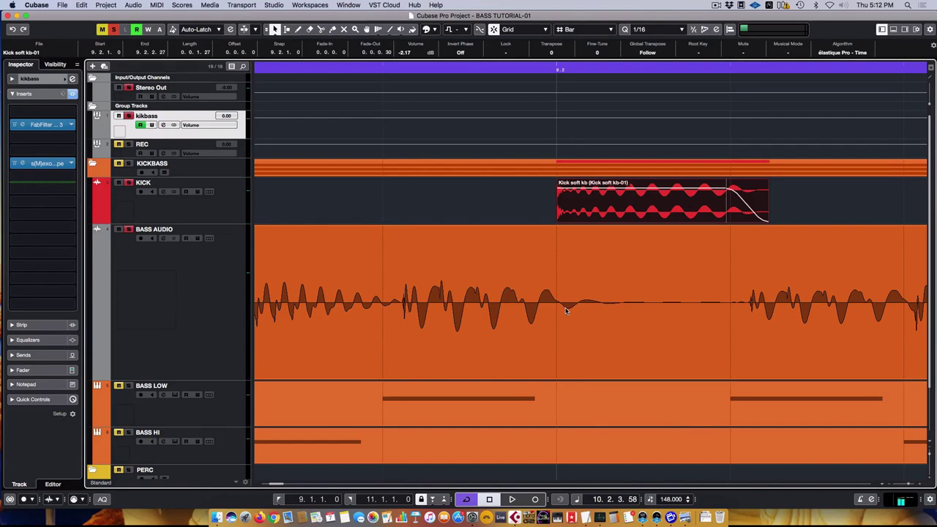
{"action": "left_click", "coordinate": [578, 158]}
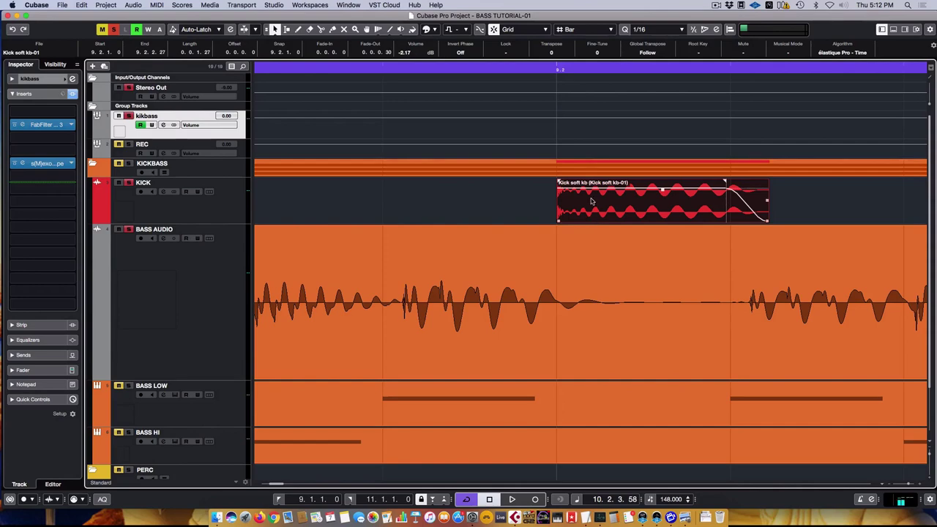
{"action": "left_click", "coordinate": [569, 232]}
{"action": "scroll", "coordinate": [578, 242], "scroll_direction": "down", "scroll_amount": 3}
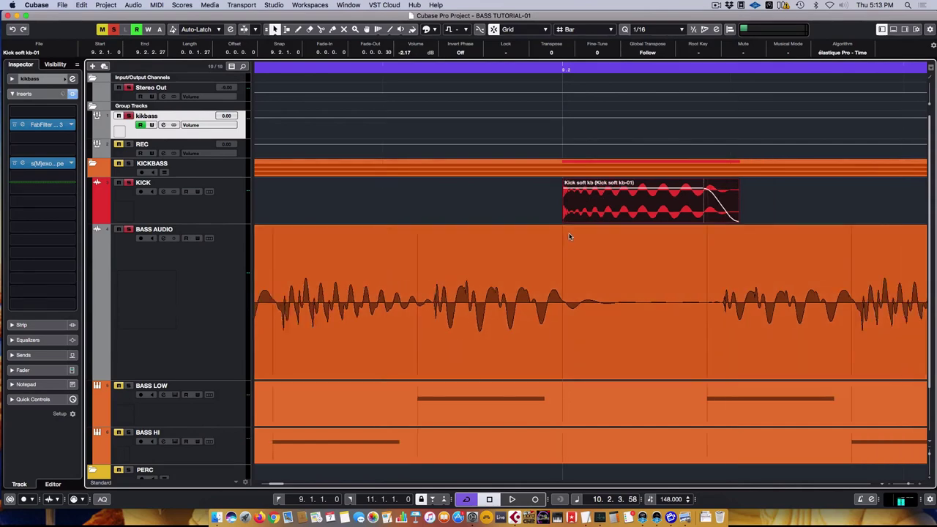
{"action": "scroll", "coordinate": [575, 256], "scroll_direction": "down", "scroll_amount": 2}
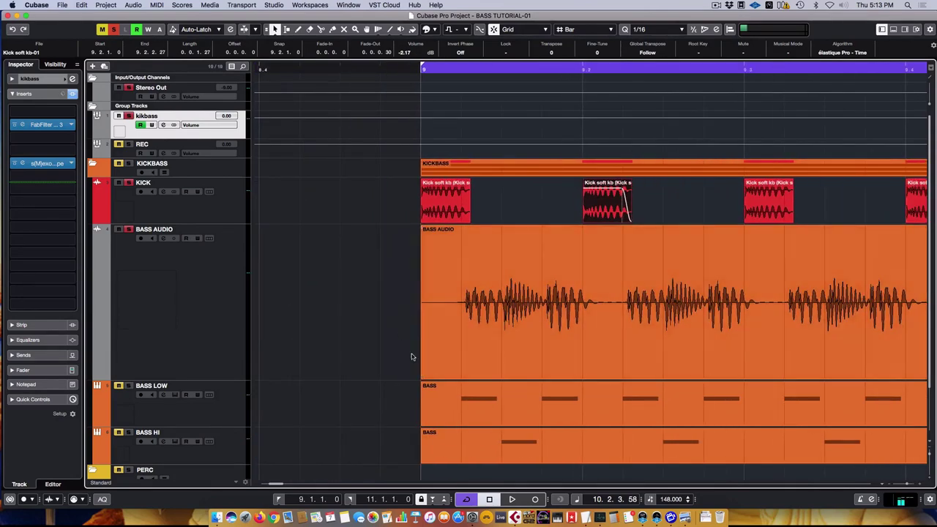
Return to the start of bar 9 and play the kick and bass loop from there
{"action": "left_click", "coordinate": [424, 352]}
{"action": "left_click", "coordinate": [418, 79]}
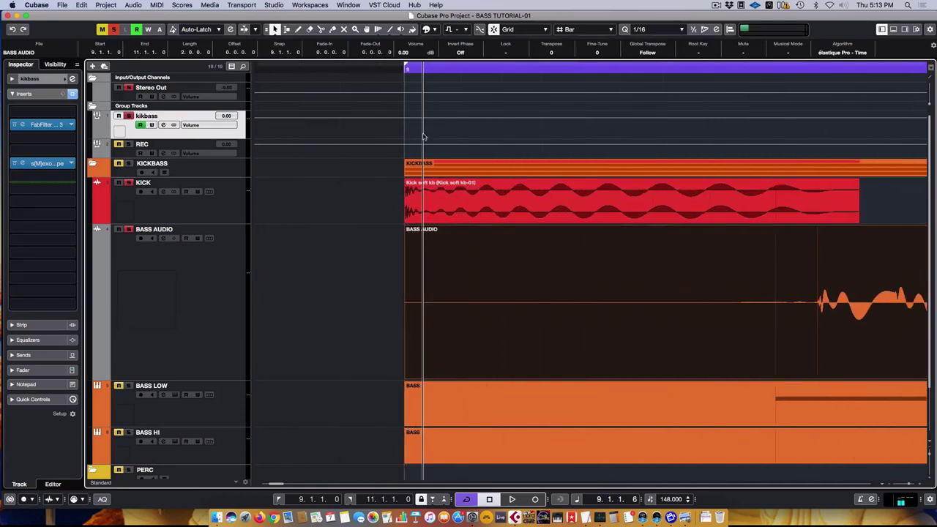
{"action": "scroll", "coordinate": [432, 219], "scroll_direction": "up", "scroll_amount": 5}
{"action": "scroll", "coordinate": [472, 245], "scroll_direction": "down", "scroll_amount": 6}
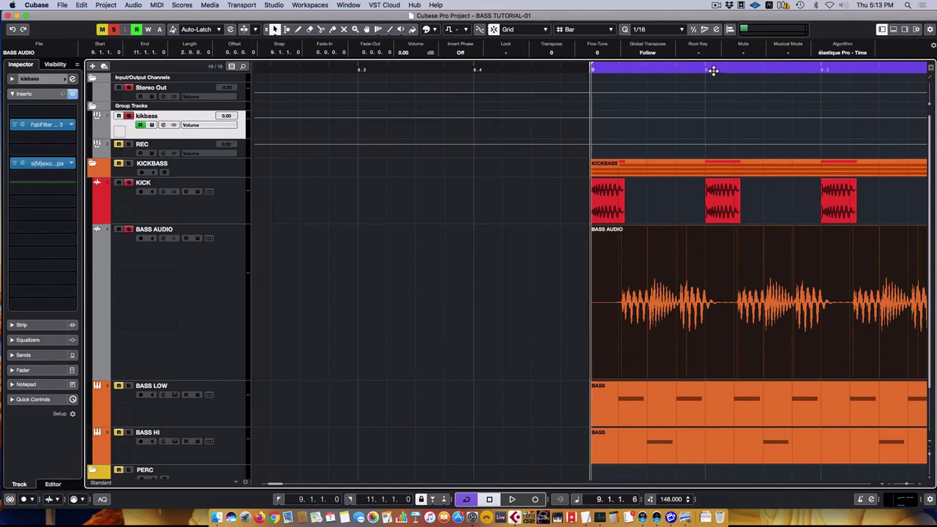
{"action": "left_click_drag", "start_coordinate": [711, 72], "coordinate": [712, 113]}
{"action": "key", "text": "1"}
{"action": "key", "text": "space"}
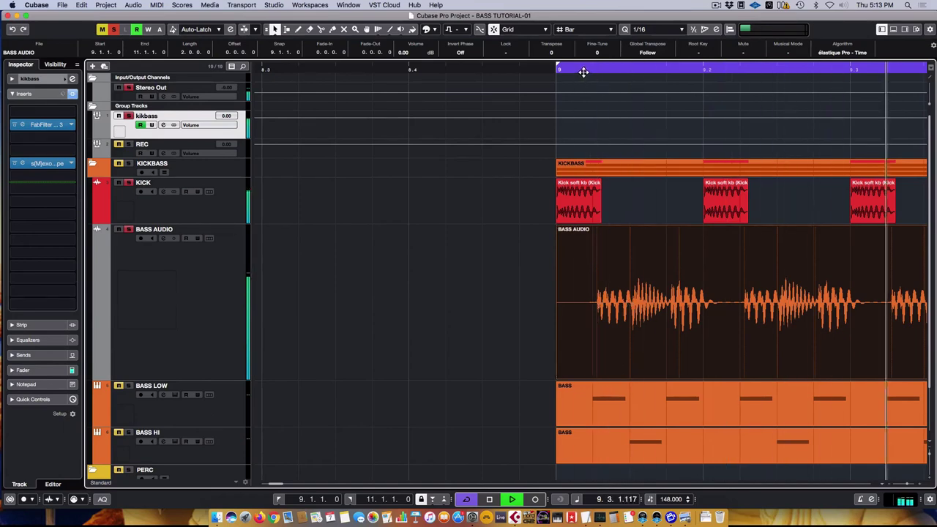
Trim the start of the BASS AUDIO event to the first bass note's onset at 9.1.2.13
{"action": "left_click_drag", "start_coordinate": [583, 71], "coordinate": [578, 145]}
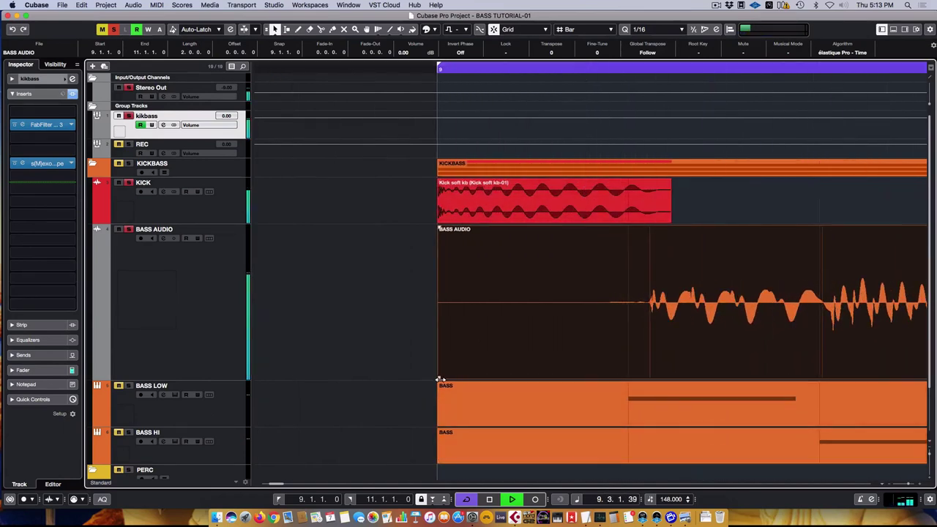
{"action": "left_click_drag", "start_coordinate": [439, 375], "coordinate": [656, 366]}
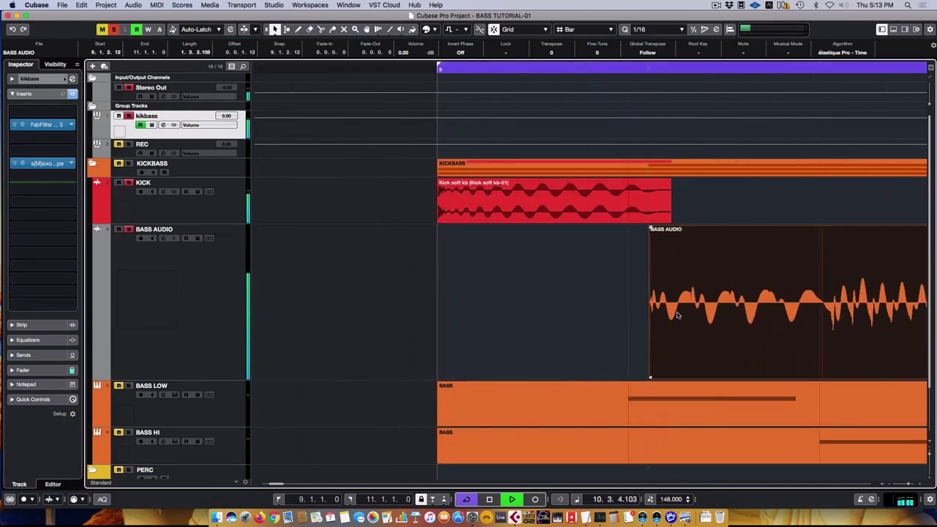
{"action": "key", "text": "h"}
{"action": "key", "text": "h"}
{"action": "key", "text": "h"}
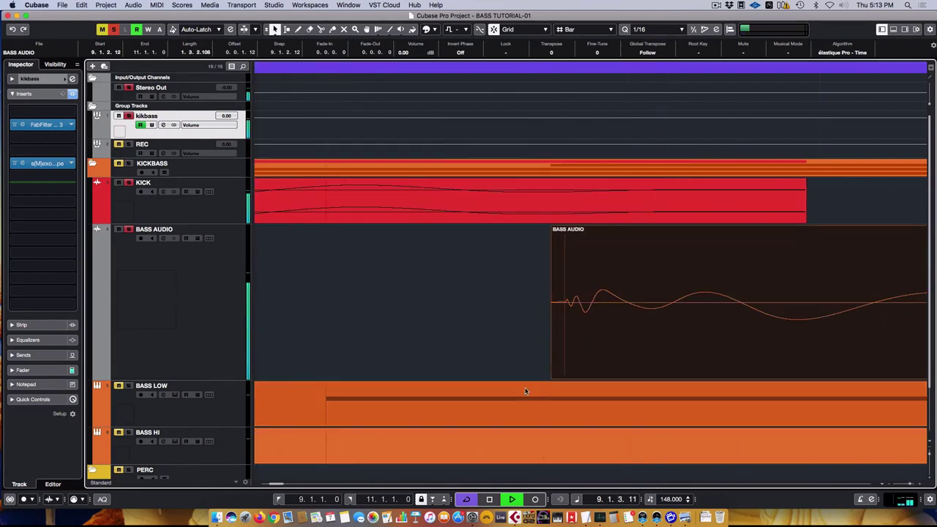
{"action": "left_click_drag", "start_coordinate": [549, 376], "coordinate": [564, 377]}
Set the quantize preset to 1/32
{"action": "left_click", "coordinate": [657, 27]}
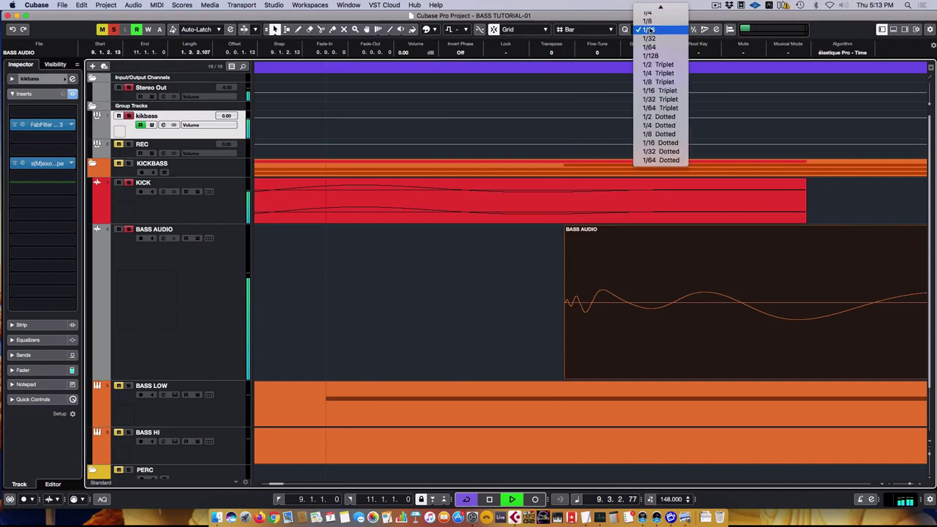
{"action": "left_click", "coordinate": [649, 38]}
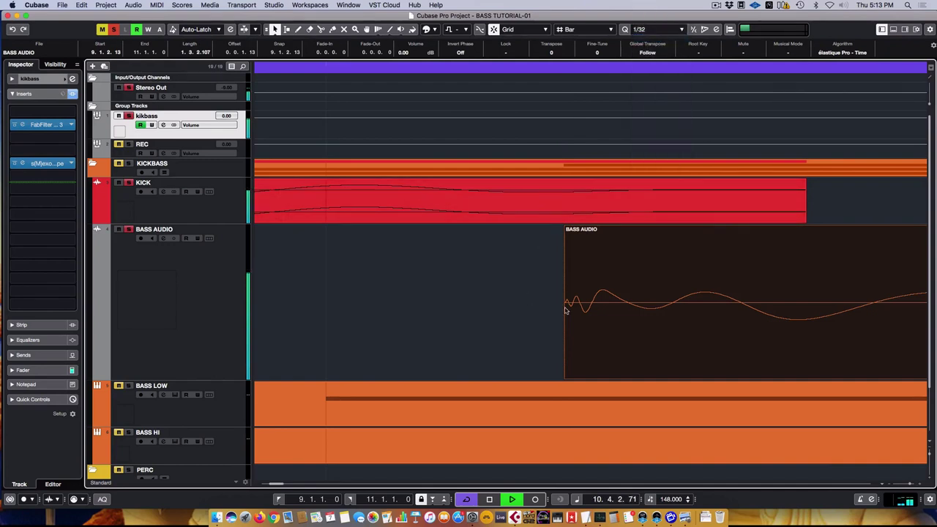
{"action": "left_click_drag", "start_coordinate": [648, 260], "coordinate": [523, 261]}
{"action": "left_click", "coordinate": [437, 192]}
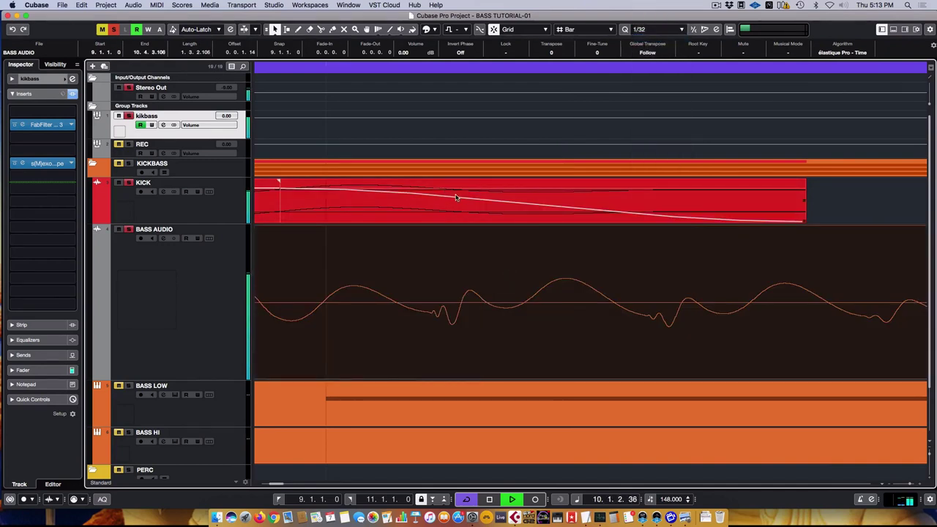
{"action": "key", "text": "ctrl+z"}
Set the grid type to Use Quantize and move the BASS AUDIO event to start at 9.1.2.0
{"action": "left_click", "coordinate": [576, 30]}
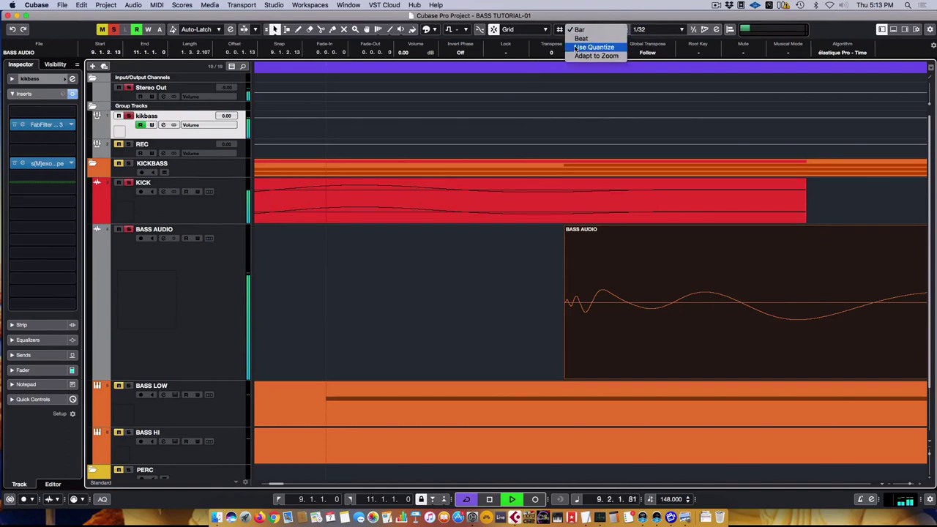
{"action": "left_click", "coordinate": [577, 47]}
{"action": "left_click_drag", "start_coordinate": [626, 272], "coordinate": [501, 276]}
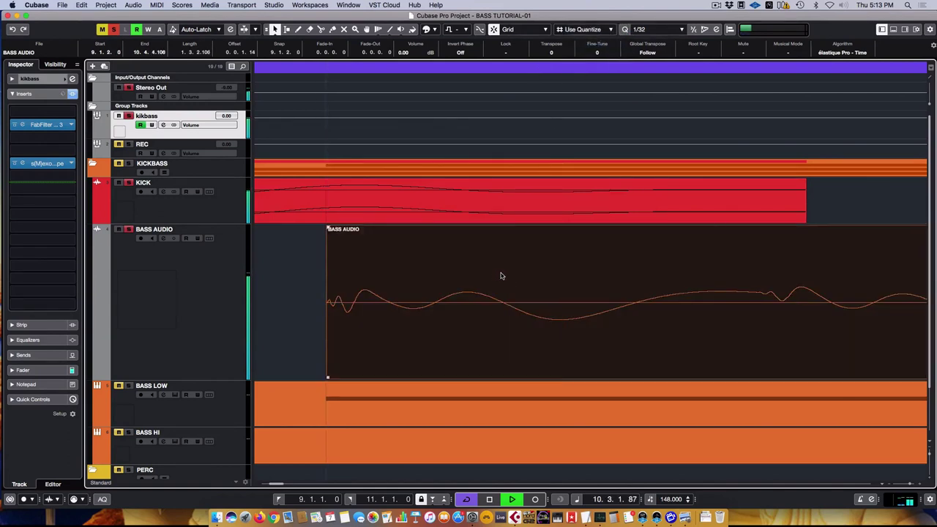
Set the quantize preset to 1/128 and move the BASS AUDIO event to start at 9.1.2.15
{"action": "scroll", "coordinate": [589, 224], "scroll_direction": "down", "scroll_amount": 5}
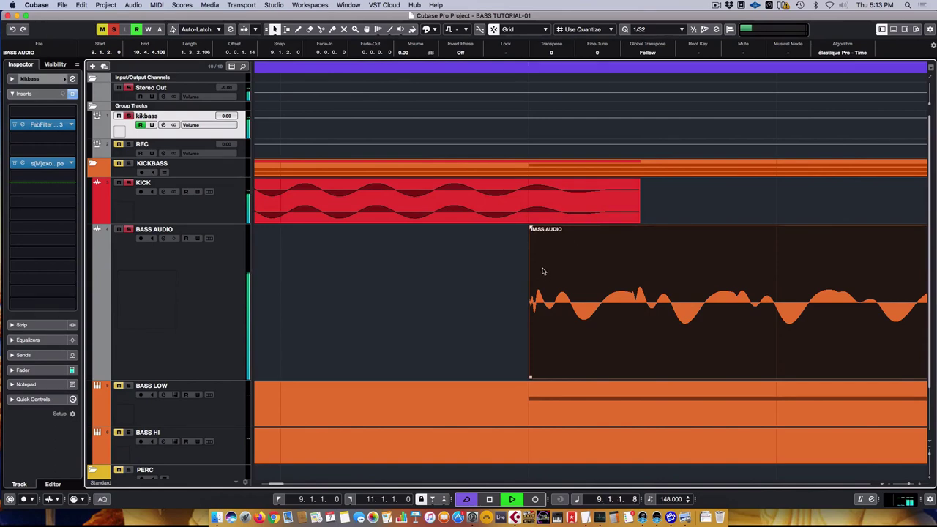
{"action": "scroll", "coordinate": [542, 272], "scroll_direction": "up", "scroll_amount": 6}
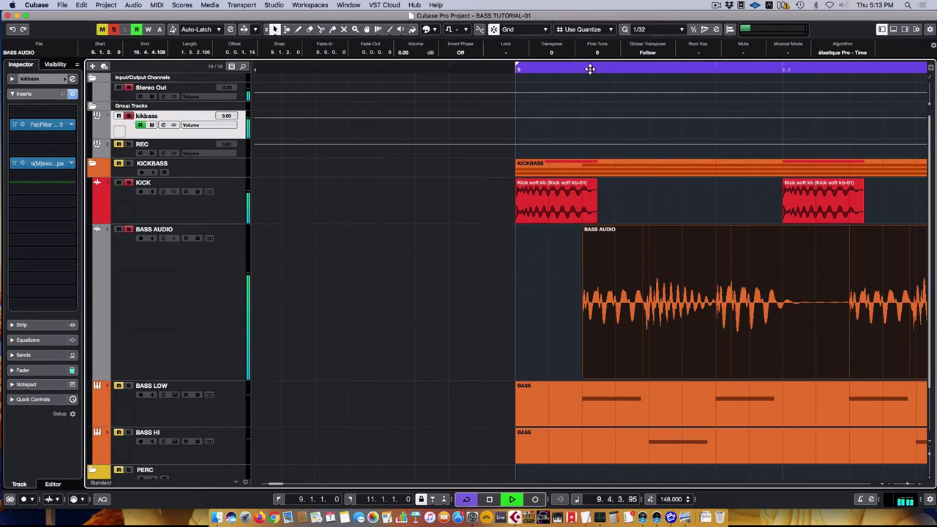
{"action": "left_click_drag", "start_coordinate": [586, 70], "coordinate": [569, 98]}
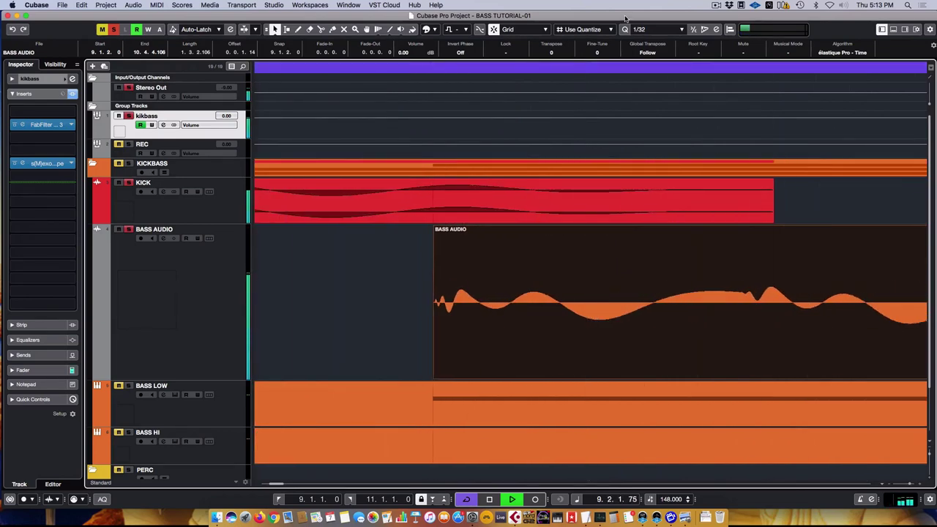
{"action": "left_click", "coordinate": [663, 30]}
{"action": "left_click", "coordinate": [652, 47]}
{"action": "left_click_drag", "start_coordinate": [525, 268], "coordinate": [628, 270]}
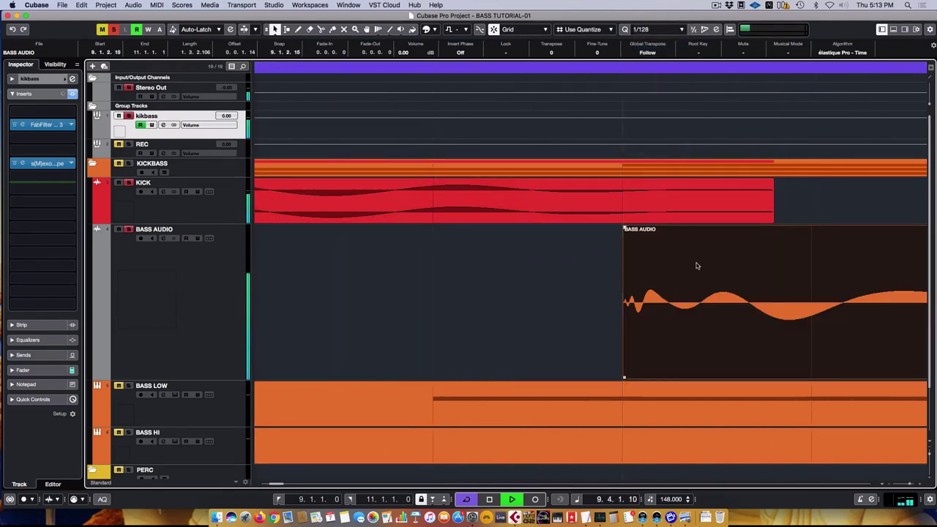
{"action": "mouse_move", "coordinate": [696, 264]}
{"action": "left_mouse_down"}
{"action": "mouse_move", "coordinate": [469, 260]}
{"action": "mouse_move", "coordinate": [834, 262]}
{"action": "mouse_move", "coordinate": [705, 266]}
{"action": "left_mouse_up"}
Undo and redo the recent BASS AUDIO moves until the event starts at 9.1.2.13 again
{"action": "key", "text": "super+z"}
{"action": "key", "text": "super+z"}
{"action": "key", "text": "super+shift+z"}
{"action": "key", "text": "super+z"}
{"action": "key", "text": "super+shift+z"}
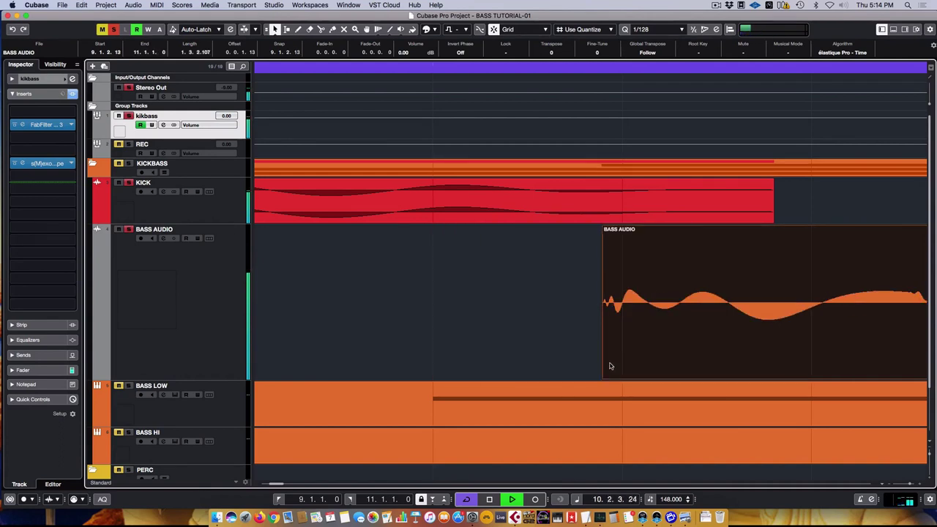
Move the BASS AUDIO event back to 9.1.2.0 and out again to about 9.1.2.13
{"action": "left_click", "coordinate": [655, 31]}
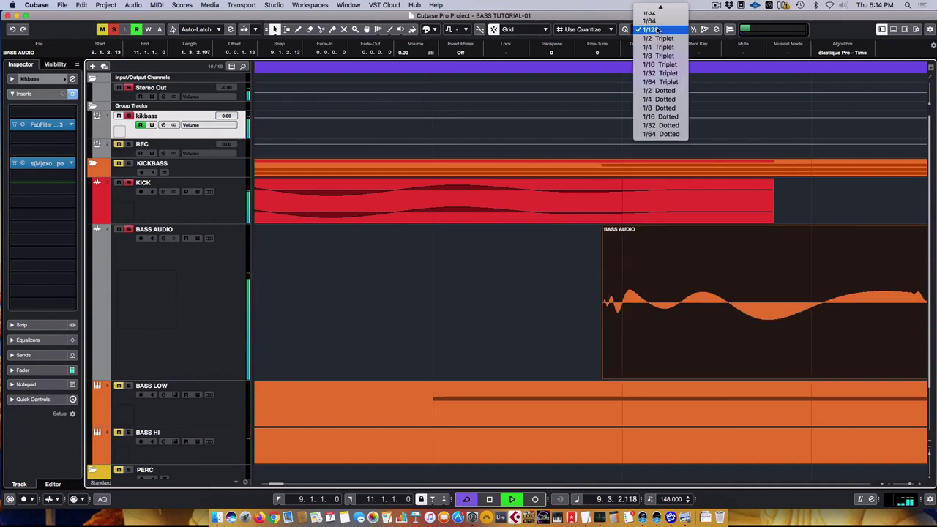
{"action": "left_click", "coordinate": [590, 31]}
{"action": "left_click_drag", "start_coordinate": [634, 294], "coordinate": [561, 292]}
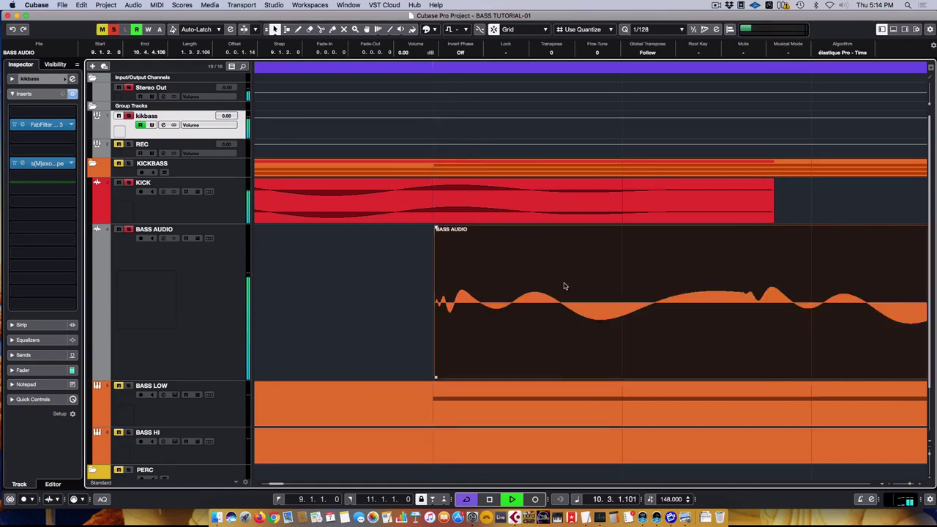
{"action": "left_click_drag", "start_coordinate": [545, 294], "coordinate": [715, 294]}
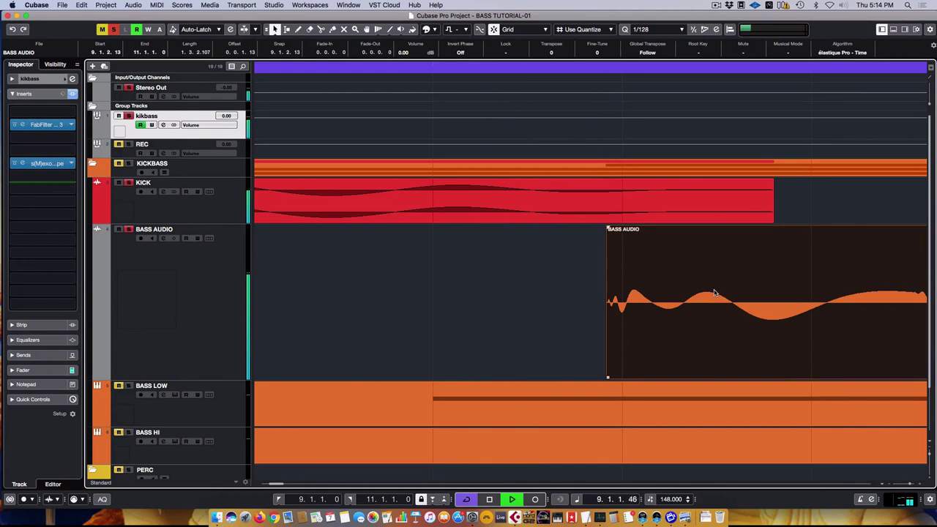
Compare the BASS AUDIO positions by undoing and redoing the last moves, finishing with the event start at 9.1.2.13
{"action": "key", "text": "super+z"}
{"action": "key", "text": "super+z"}
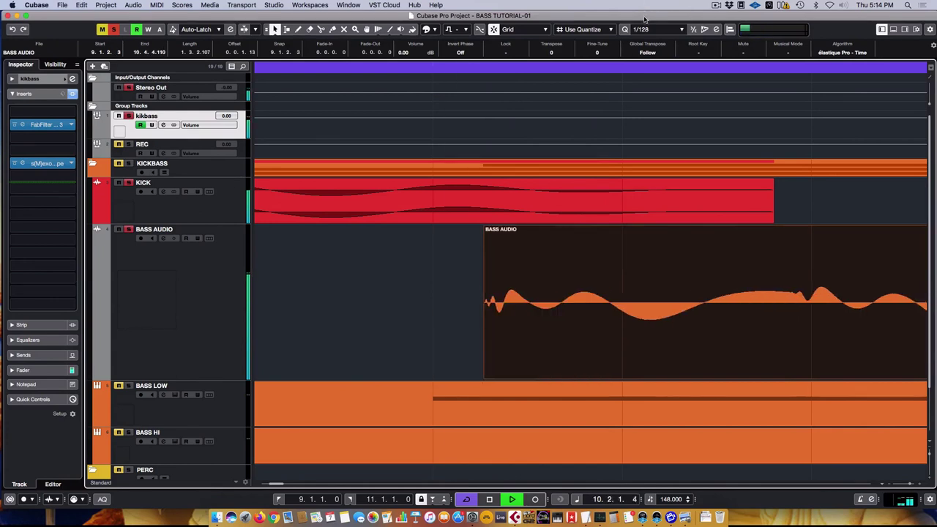
{"action": "key", "text": "super+shift+z"}
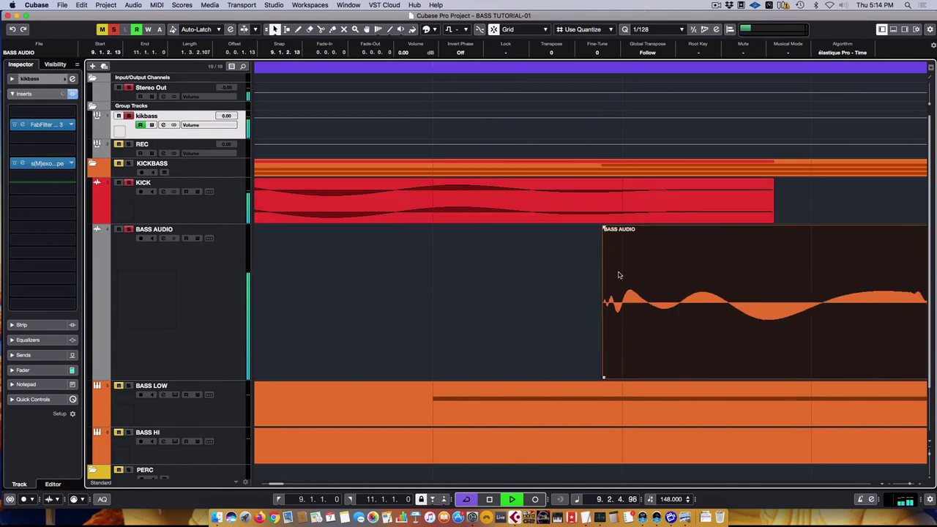
{"action": "key", "text": "super+z"}
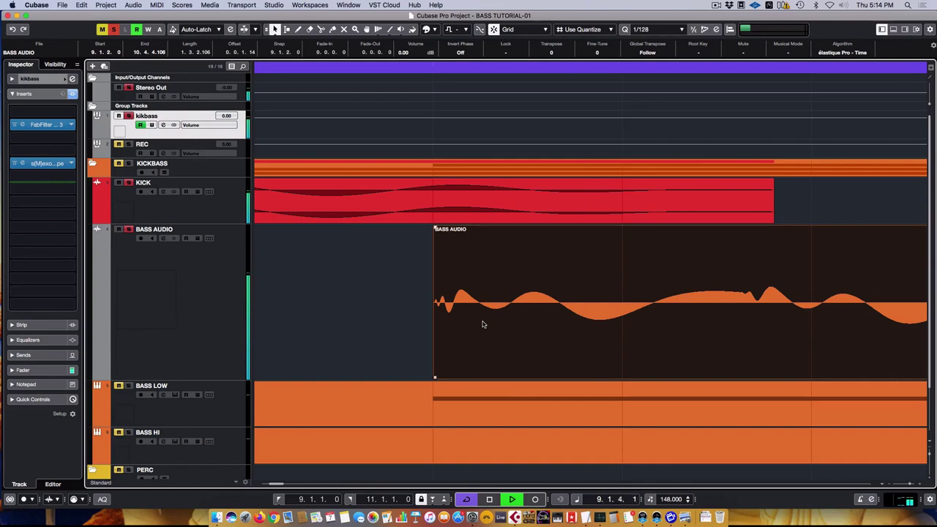
{"action": "key", "text": "super+shift+z"}
Extend the start of the BASS AUDIO event back to the beginning of bar 9 without moving its audio
{"action": "key", "text": "g"}
{"action": "key", "text": "g"}
{"action": "key", "text": "g"}
{"action": "key", "text": "g"}
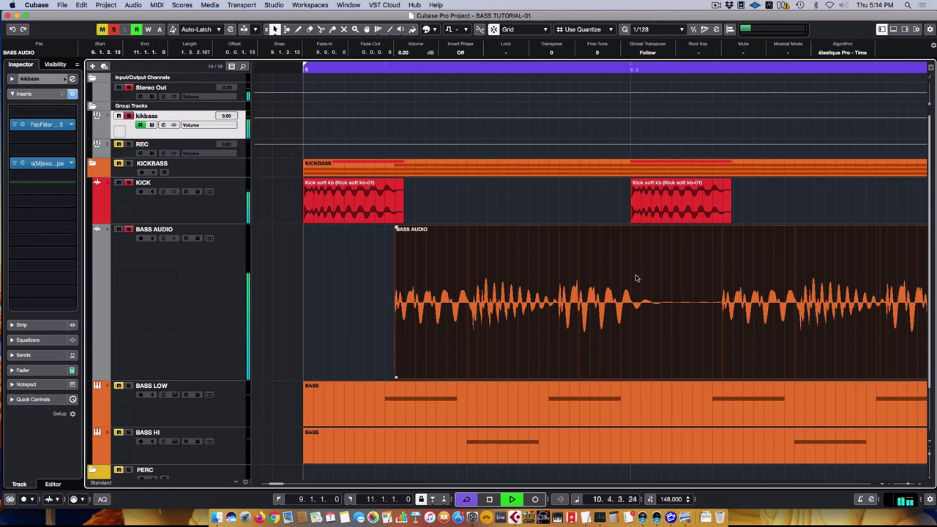
{"action": "key", "text": "g"}
{"action": "key", "text": "g"}
{"action": "key", "text": "g"}
{"action": "left_click", "coordinate": [414, 272]}
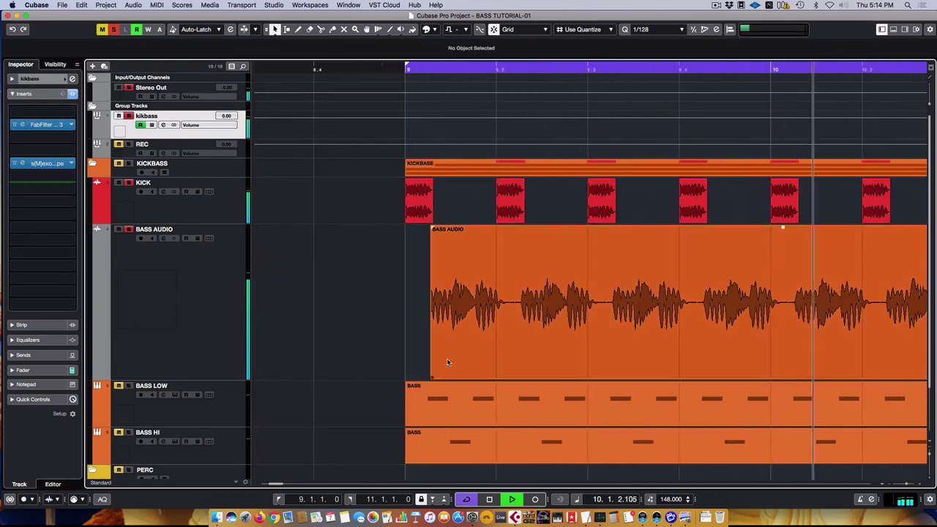
{"action": "left_click_drag", "start_coordinate": [431, 376], "coordinate": [405, 380]}
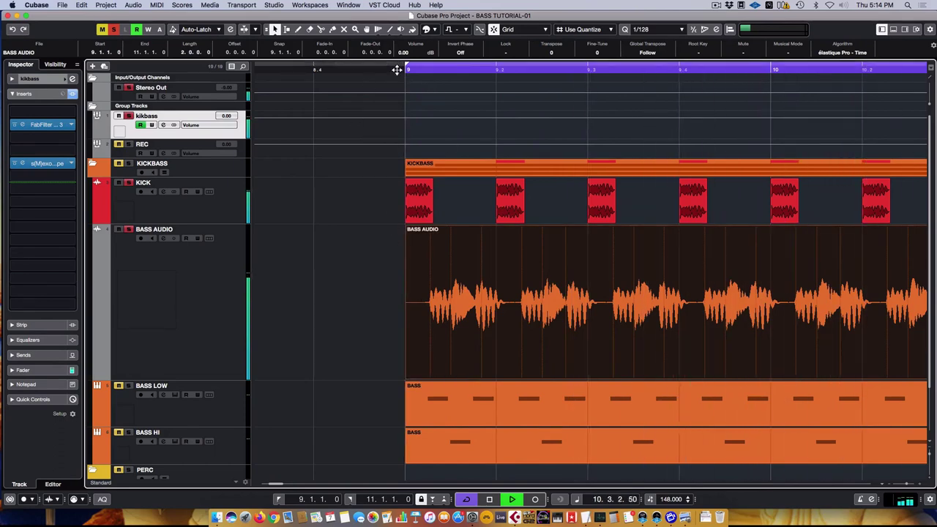
Set the quantize preset to 1/16
{"action": "left_click_drag", "start_coordinate": [396, 70], "coordinate": [634, 29]}
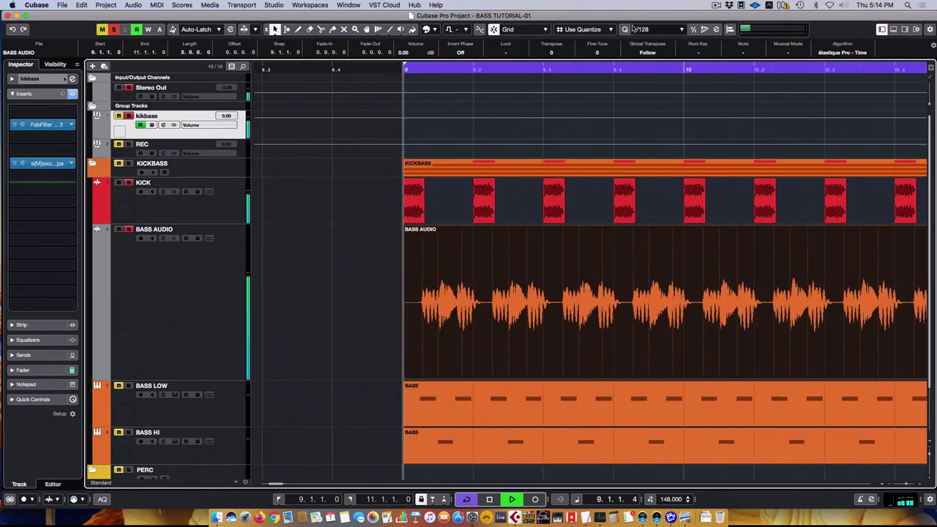
{"action": "left_click", "coordinate": [634, 29]}
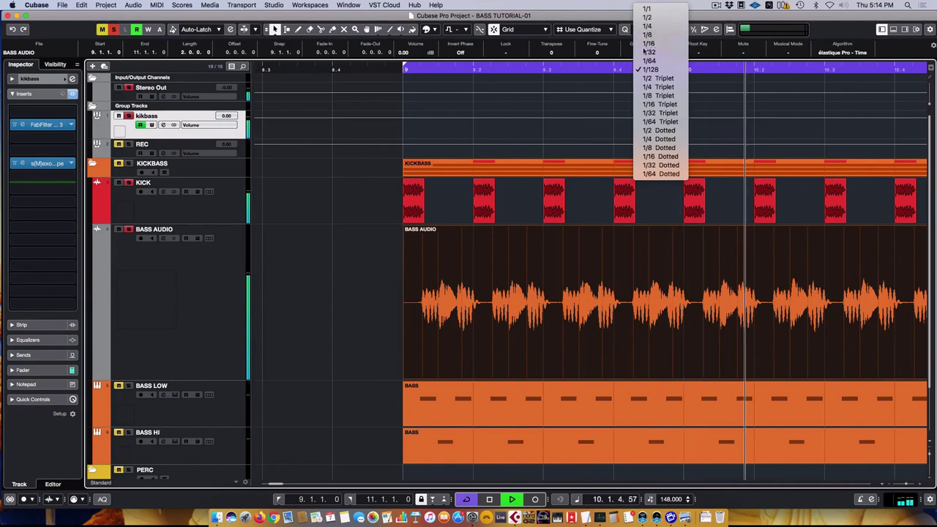
{"action": "left_click", "coordinate": [647, 45]}
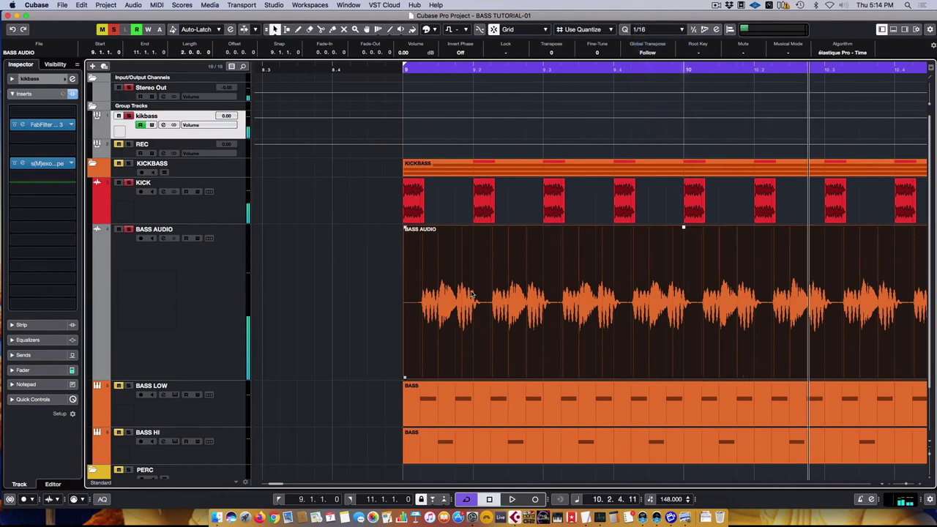
Split the whole BASS AUDIO event into equal one-beat slices, starting from the cut at 9.2.1.0
{"action": "key", "text": "h"}
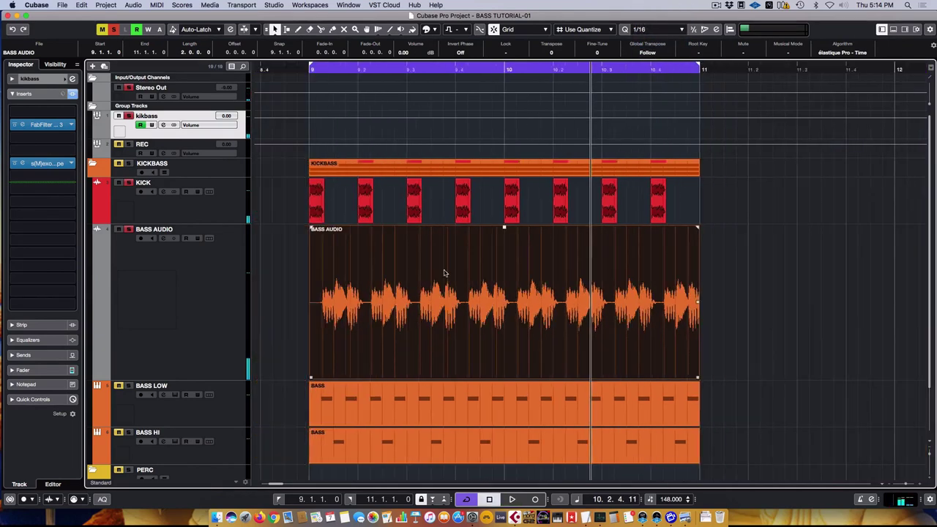
{"action": "key", "text": "3"}
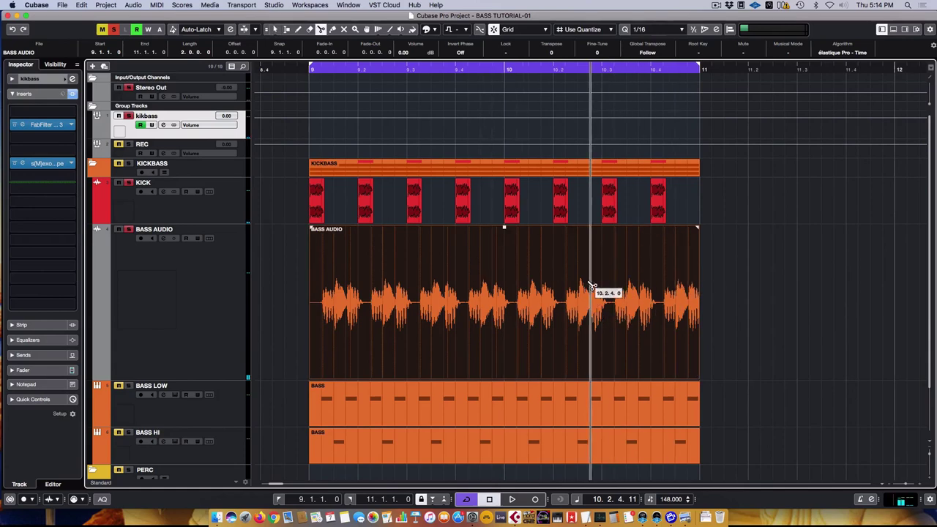
{"action": "scroll", "coordinate": [591, 296], "scroll_direction": "left", "scroll_amount": 1}
{"action": "scroll", "coordinate": [591, 296], "scroll_direction": "left", "scroll_amount": 4}
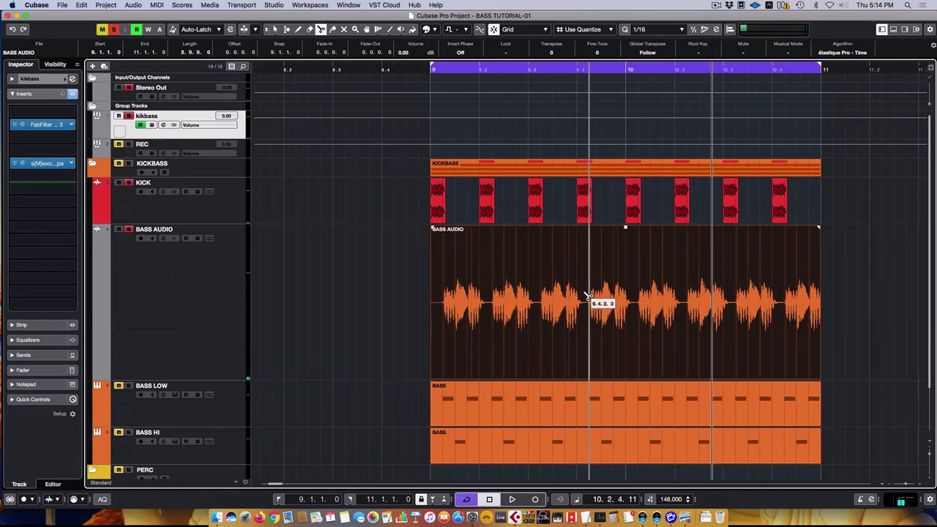
{"action": "left_click", "coordinate": [445, 293]}
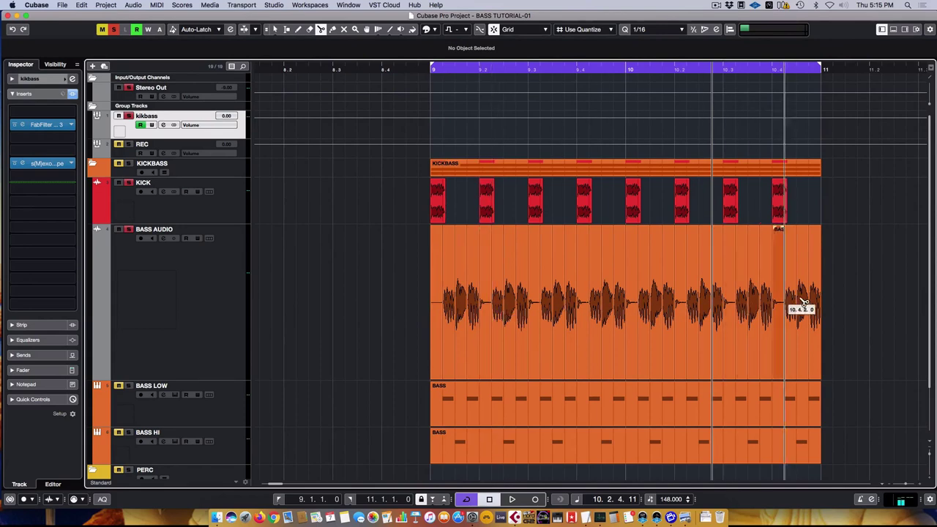
{"action": "key", "text": "ctrl+z"}
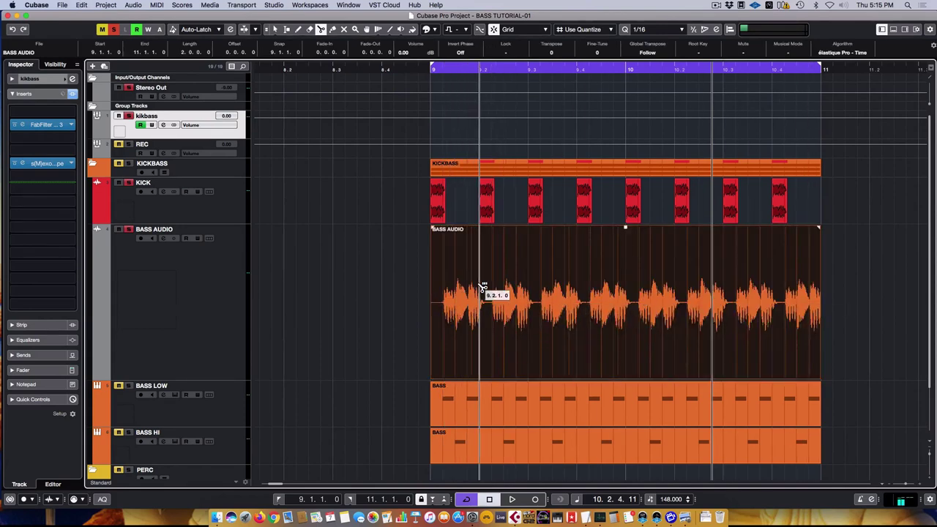
{"action": "left_click", "coordinate": [482, 286], "text": "alt"}
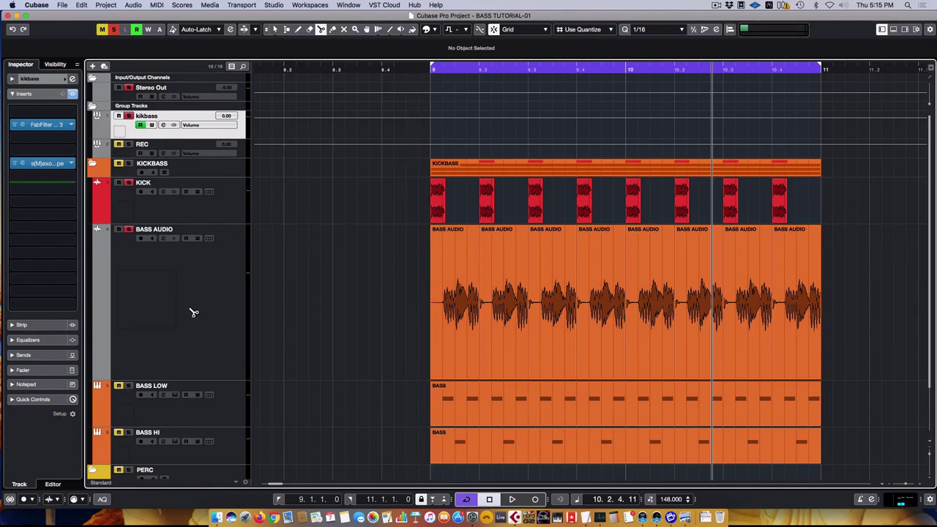
Switch to Object Selection with Normal Sizing and select the BASS AUDIO track
{"action": "key", "text": "1"}
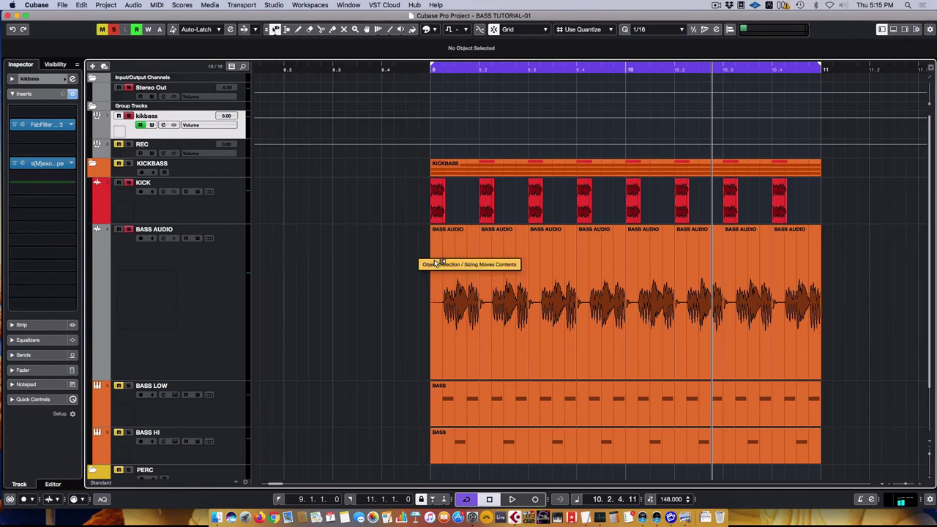
{"action": "left_click", "coordinate": [522, 275]}
{"action": "left_click", "coordinate": [630, 268]}
{"action": "key", "text": "1"}
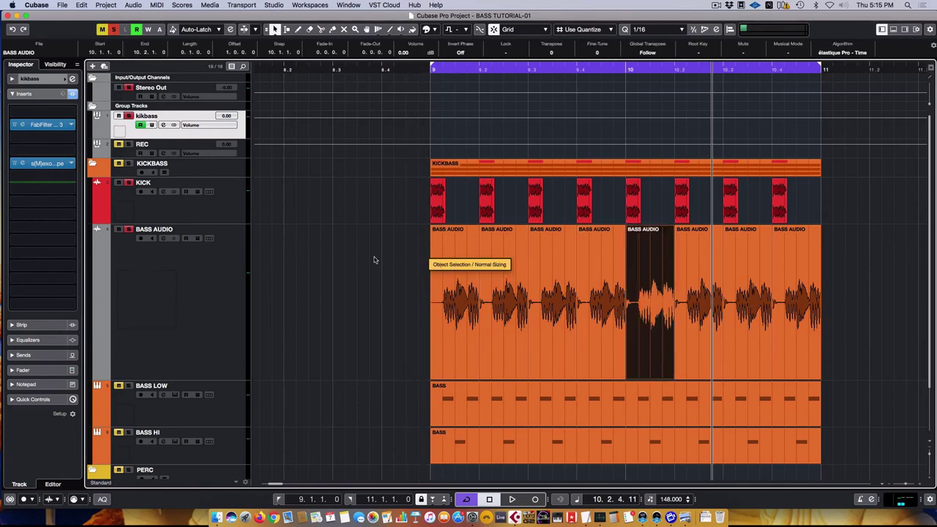
{"action": "left_click", "coordinate": [193, 278]}
{"action": "right_click", "coordinate": [194, 279]}
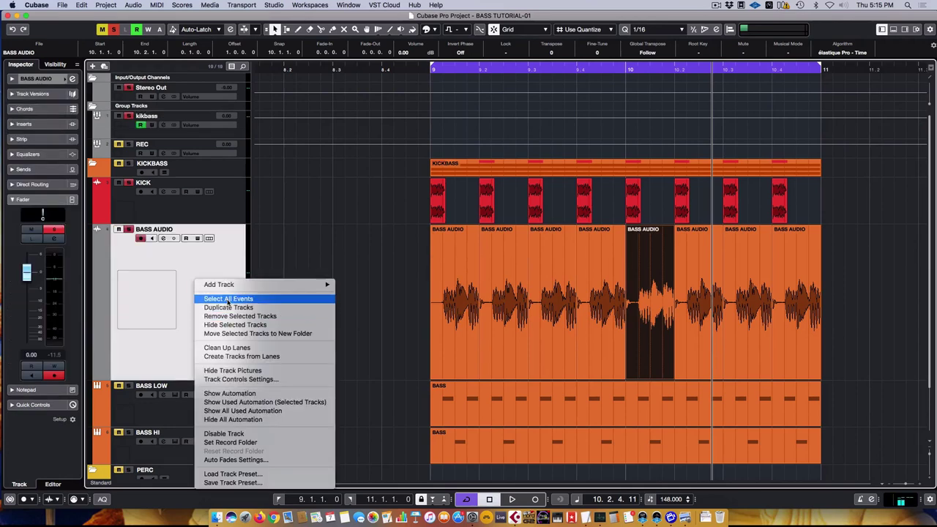
{"action": "left_click", "coordinate": [871, 281]}
Set the quantize preset to 1/64 and trim the end of the last BASS AUDIO slice to 10.4.4.90
{"action": "left_click", "coordinate": [818, 136]}
{"action": "key", "text": "h"}
{"action": "key", "text": "h"}
{"action": "key", "text": "h"}
{"action": "key", "text": "h"}
{"action": "key", "text": "h"}
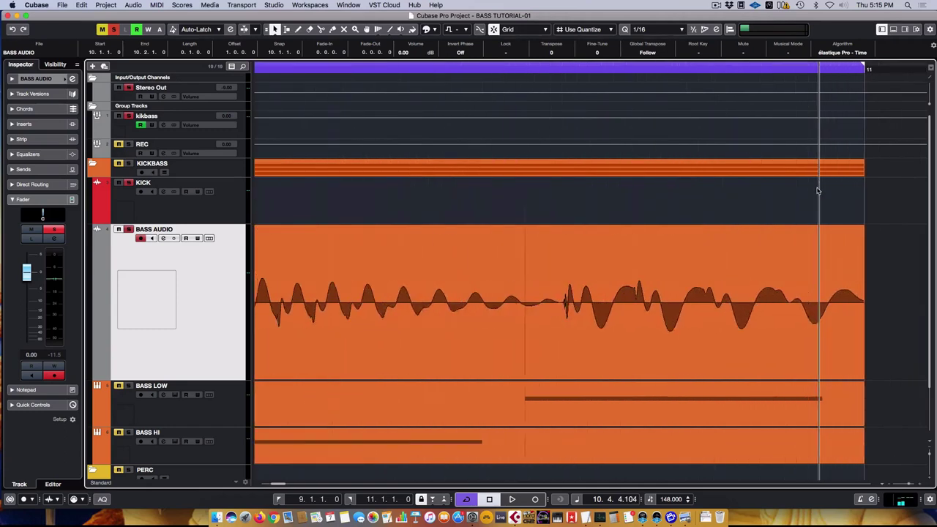
{"action": "key", "text": "h"}
{"action": "left_click", "coordinate": [766, 355]}
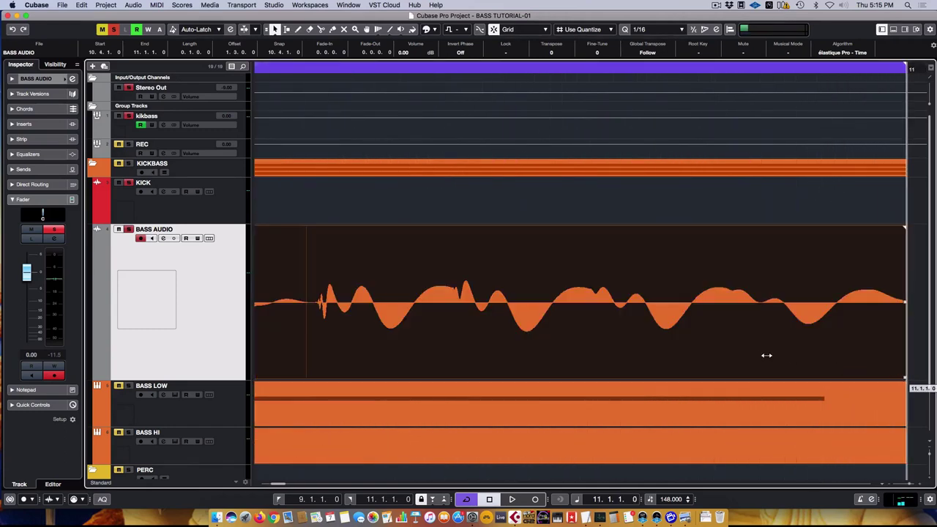
{"action": "left_click", "coordinate": [664, 30]}
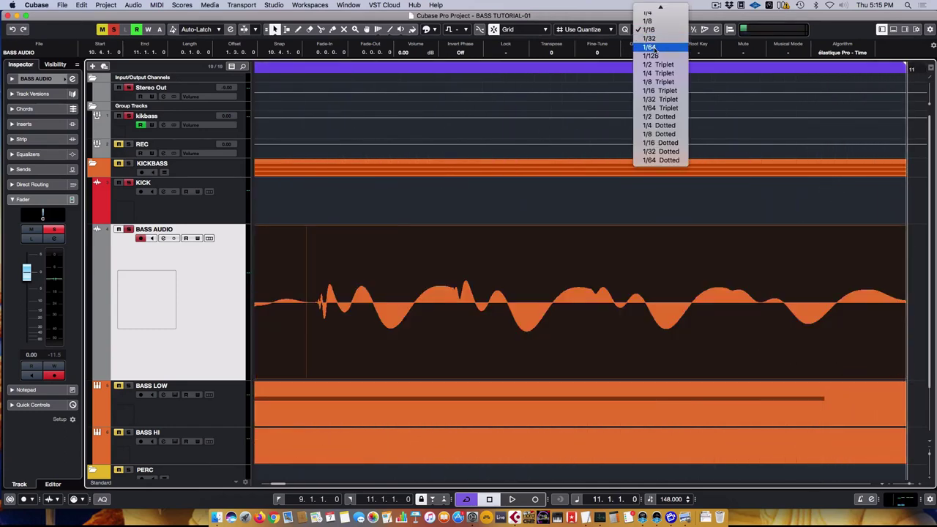
{"action": "left_click", "coordinate": [651, 47]}
{"action": "left_click_drag", "start_coordinate": [905, 376], "coordinate": [740, 378]}
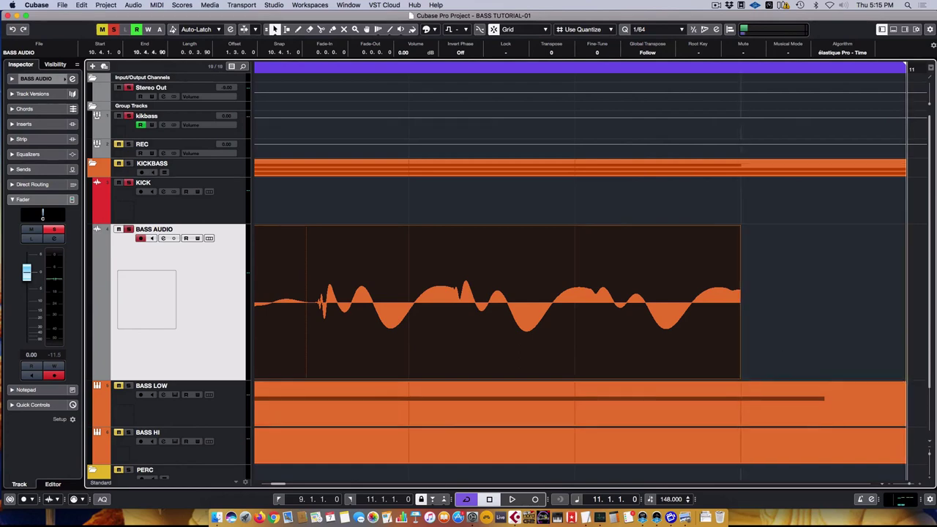
Extend the end of the last BASS AUDIO slice back out to 11.1.1.0
{"action": "left_click", "coordinate": [866, 279]}
{"action": "key", "text": "g"}
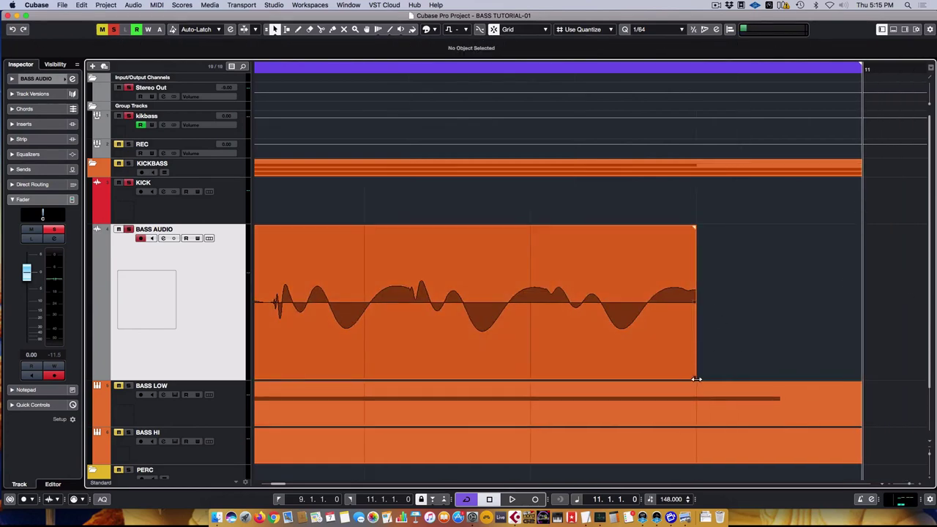
{"action": "left_click_drag", "start_coordinate": [696, 379], "coordinate": [826, 382]}
{"action": "key", "text": "h"}
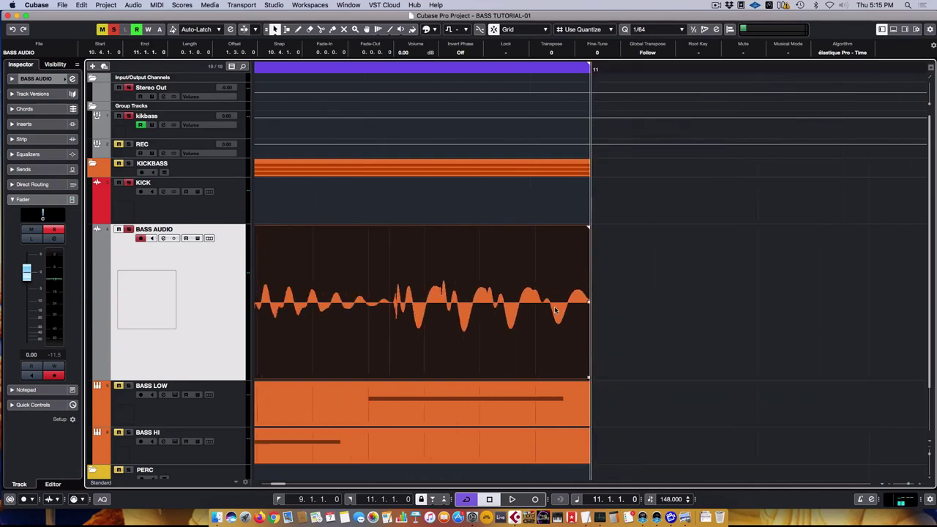
Select all events on the BASS AUDIO track and trim their starts together, moving the first slice's start to 9.1.2.0
{"action": "key", "text": "g"}
{"action": "key", "text": "g"}
{"action": "key", "text": "g"}
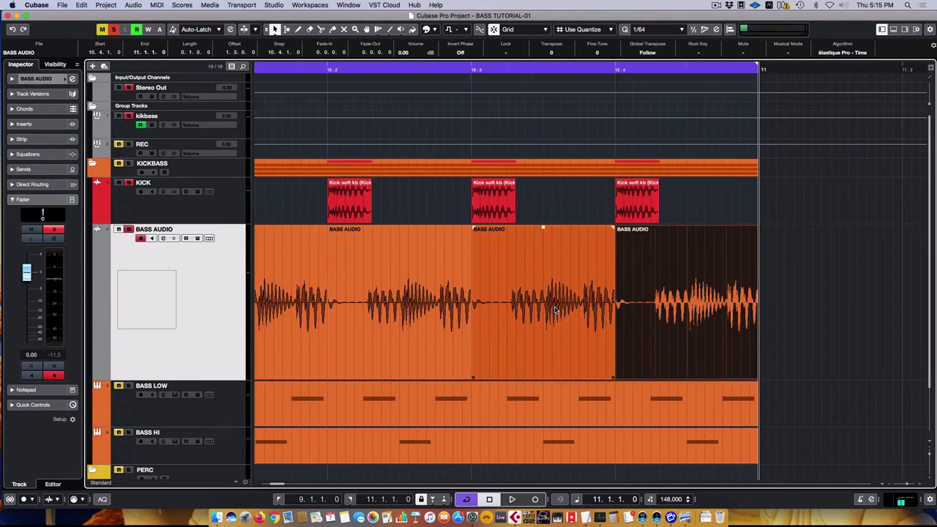
{"action": "key", "text": "g"}
{"action": "key", "text": "g"}
{"action": "scroll", "coordinate": [366, 280], "scroll_direction": "left", "scroll_amount": 5}
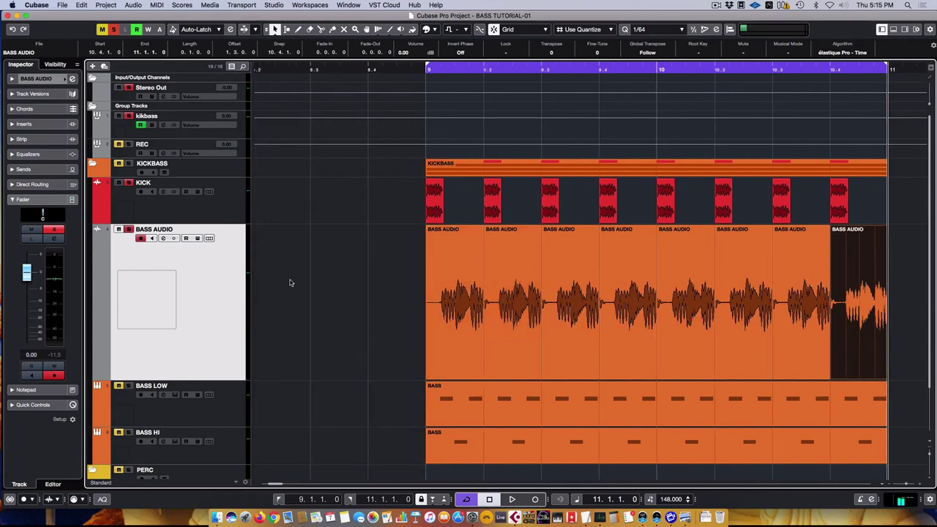
{"action": "right_click", "coordinate": [212, 284]}
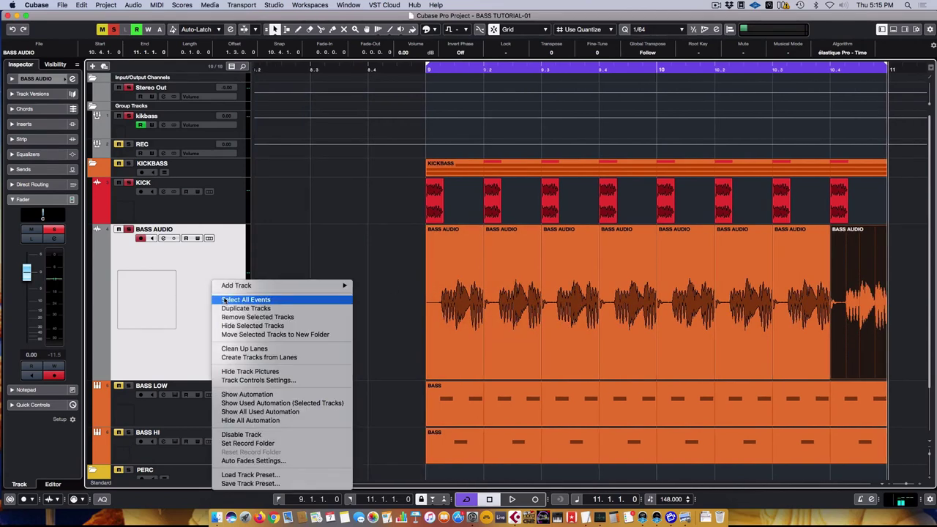
{"action": "left_click", "coordinate": [224, 300]}
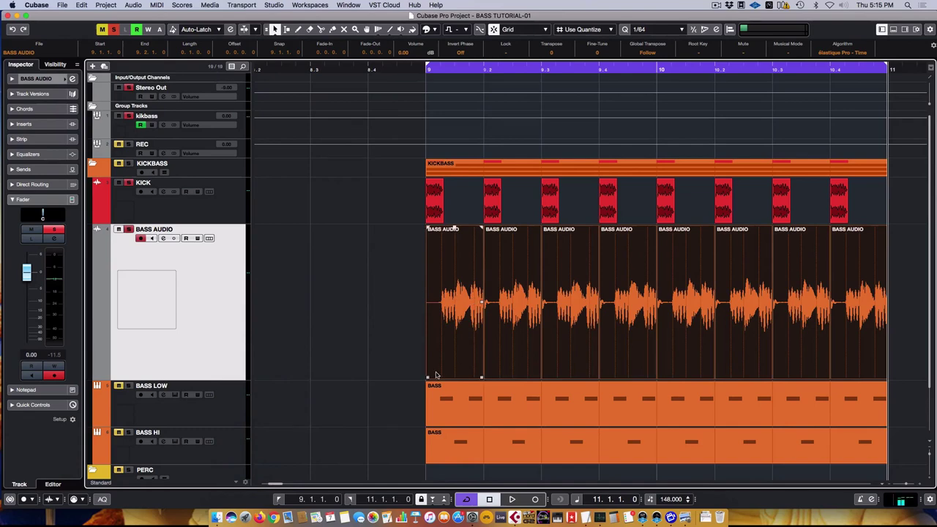
{"action": "left_click_drag", "start_coordinate": [428, 379], "coordinate": [442, 379]}
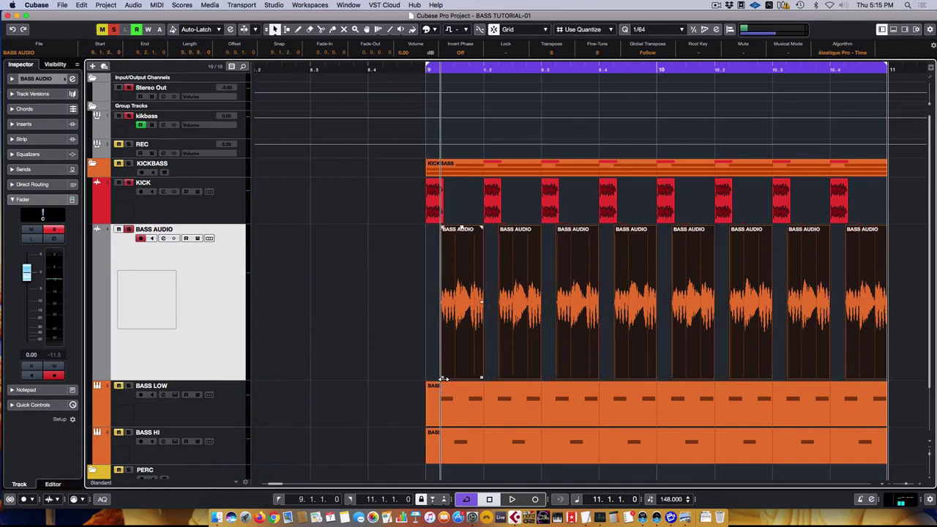
Add a short fade-in of 0.0.0.11 to the start of all selected BASS AUDIO slices
{"action": "left_click_drag", "start_coordinate": [418, 71], "coordinate": [425, 176]}
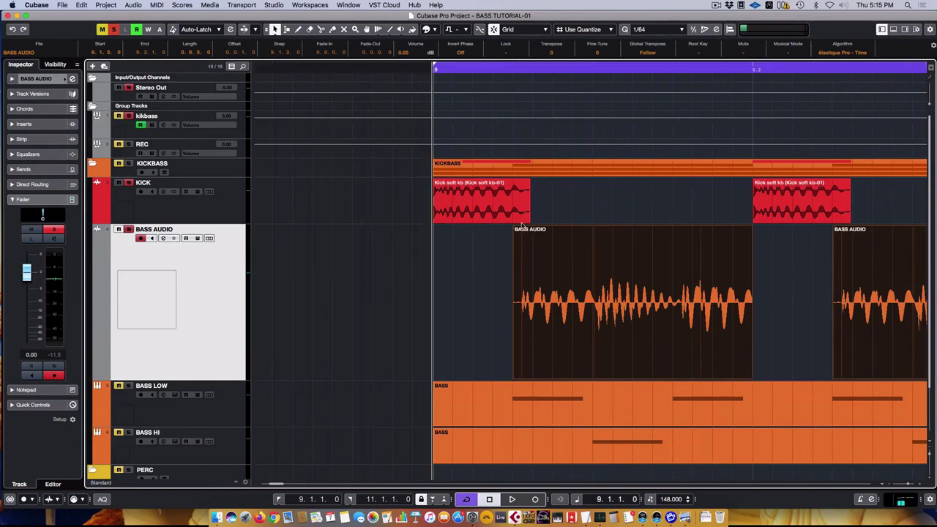
{"action": "left_click_drag", "start_coordinate": [514, 229], "coordinate": [518, 229]}
{"action": "left_click_drag", "start_coordinate": [521, 229], "coordinate": [521, 231]}
{"action": "scroll", "coordinate": [761, 244], "scroll_direction": "right", "scroll_amount": 2}
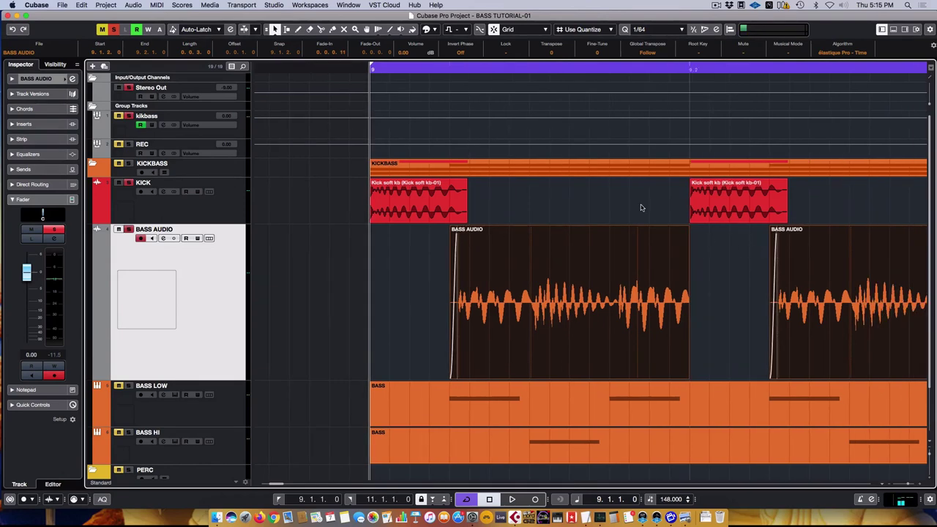
Make the BASS AUDIO track taller and add a short fade-out of 0.0.0.9 to the ends of all selected slices
{"action": "scroll", "coordinate": [659, 234], "scroll_direction": "up", "scroll_amount": 3}
{"action": "scroll", "coordinate": [670, 263], "scroll_direction": "up", "scroll_amount": 4}
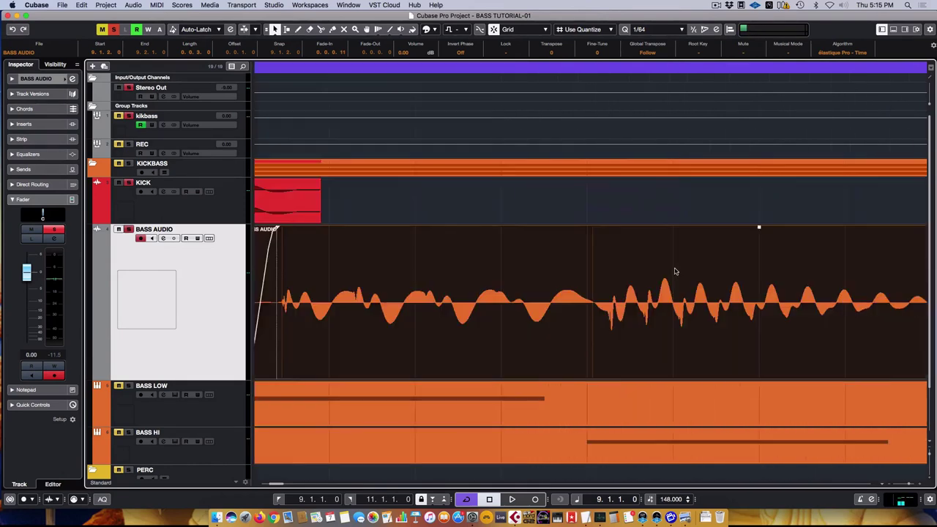
{"action": "scroll", "coordinate": [673, 271], "scroll_direction": "down", "scroll_amount": 2}
{"action": "scroll", "coordinate": [524, 294], "scroll_direction": "left", "scroll_amount": 1}
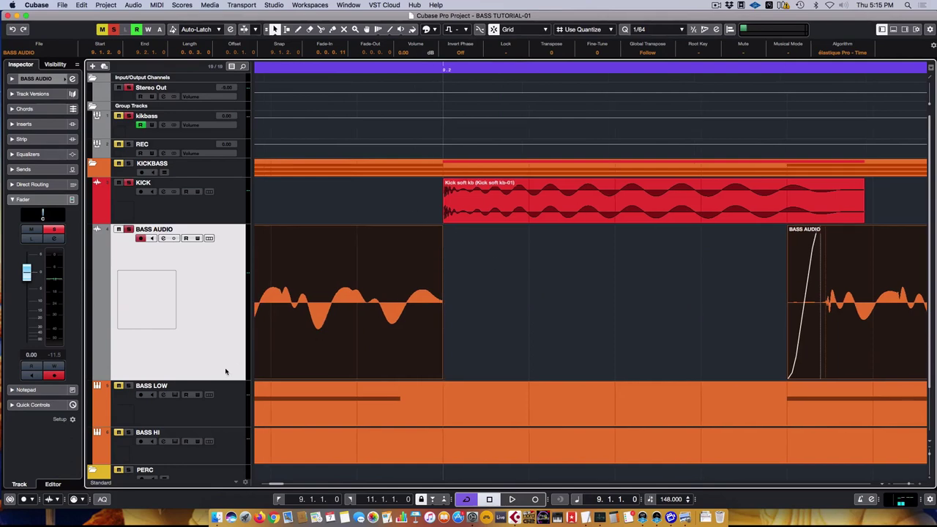
{"action": "left_click_drag", "start_coordinate": [220, 380], "coordinate": [220, 417]}
{"action": "scroll", "coordinate": [555, 322], "scroll_direction": "left", "scroll_amount": 3}
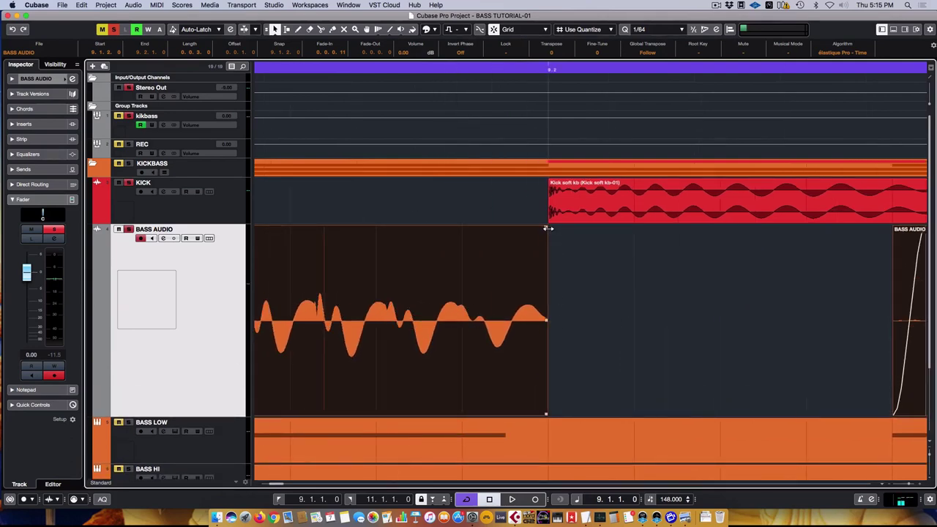
{"action": "left_click_drag", "start_coordinate": [545, 228], "coordinate": [524, 233]}
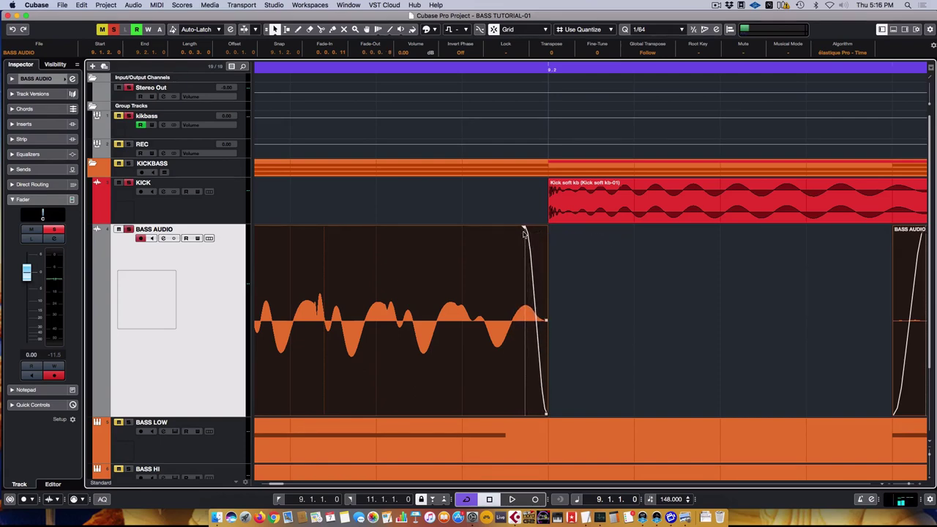
Play the loop and review the faded BASS AUDIO slices against the kick
{"action": "key", "text": "space"}
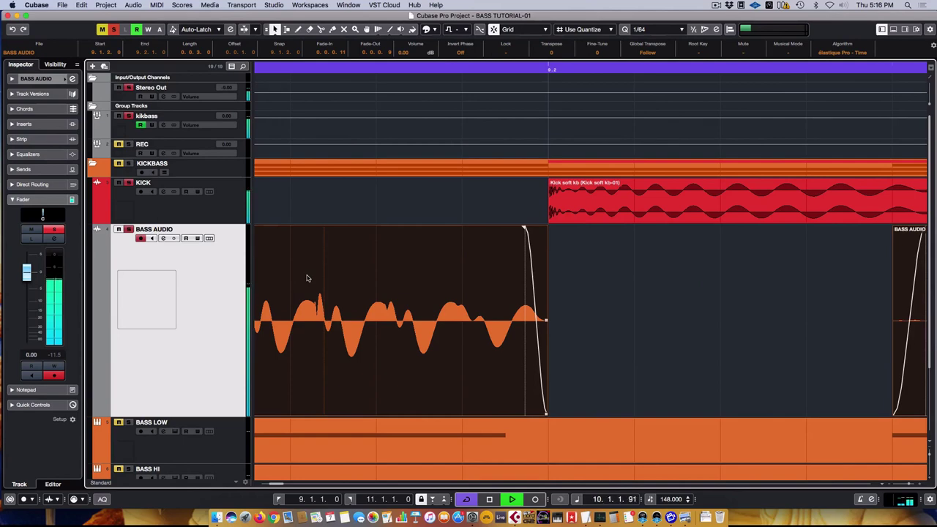
{"action": "key", "text": "g"}
{"action": "key", "text": "g"}
{"action": "key", "text": "g"}
{"action": "key", "text": "g"}
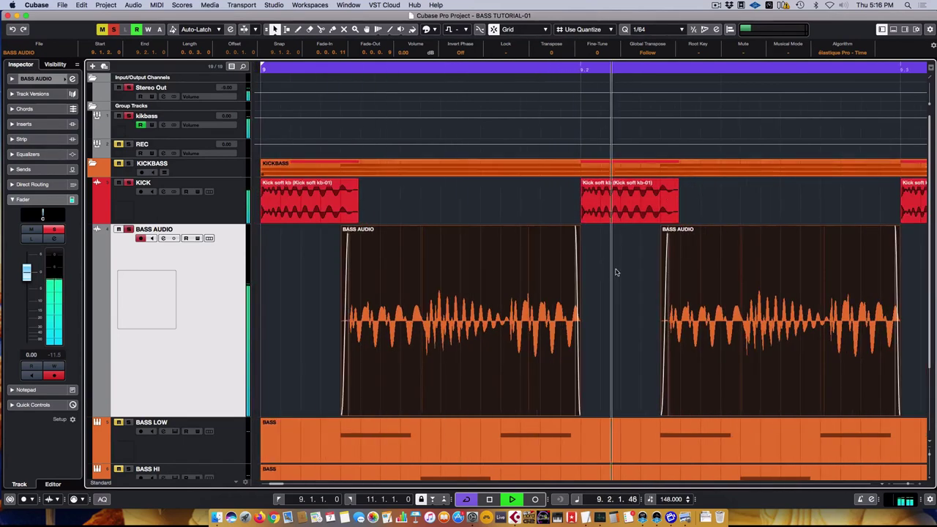
{"action": "key", "text": "g"}
{"action": "key", "text": "g"}
{"action": "key", "text": "g"}
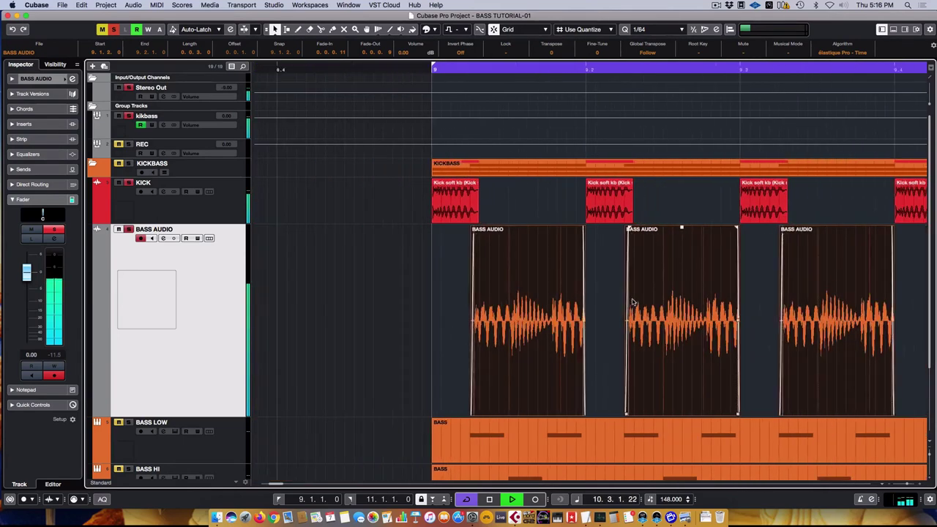
On the kikbass group's s(M)exoscope, set Time to 0.145 and turn on Sync Redraw, then close it and stop playback
{"action": "left_click", "coordinate": [119, 135]}
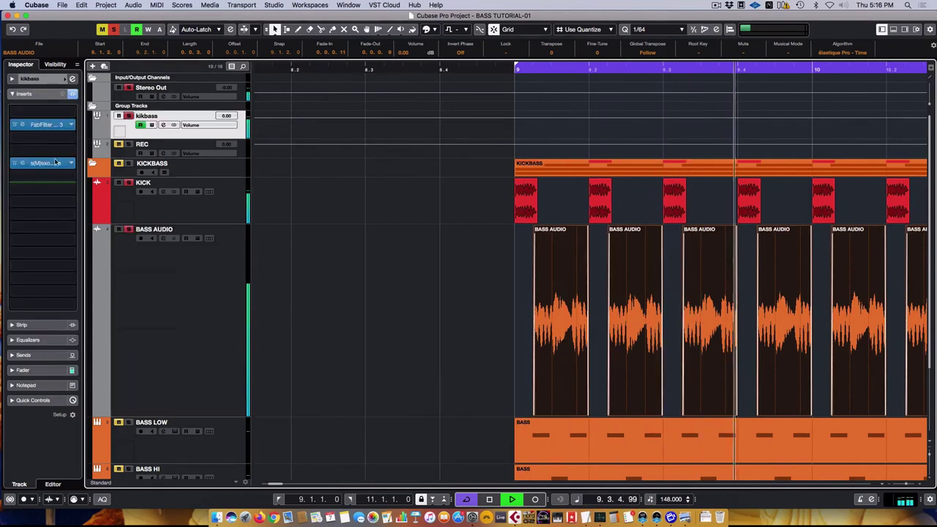
{"action": "left_click", "coordinate": [47, 162]}
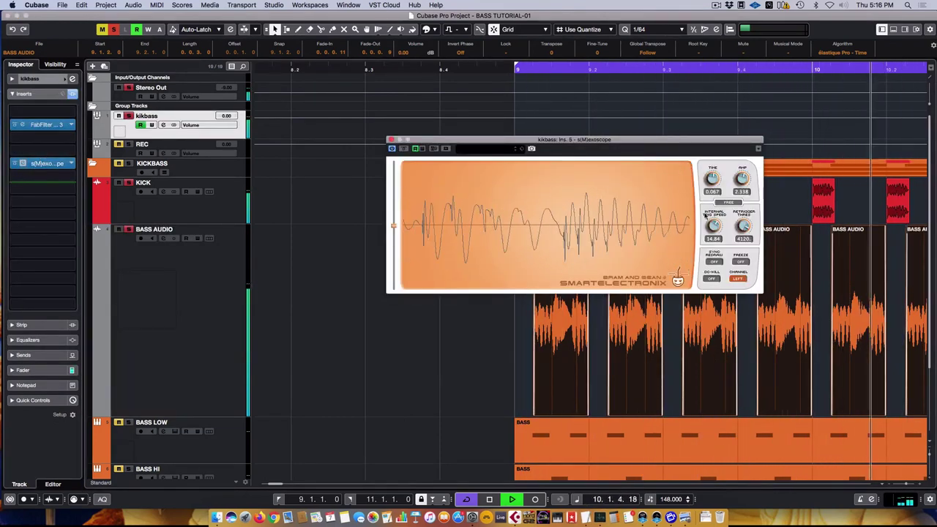
{"action": "left_click_drag", "start_coordinate": [712, 181], "coordinate": [717, 192]}
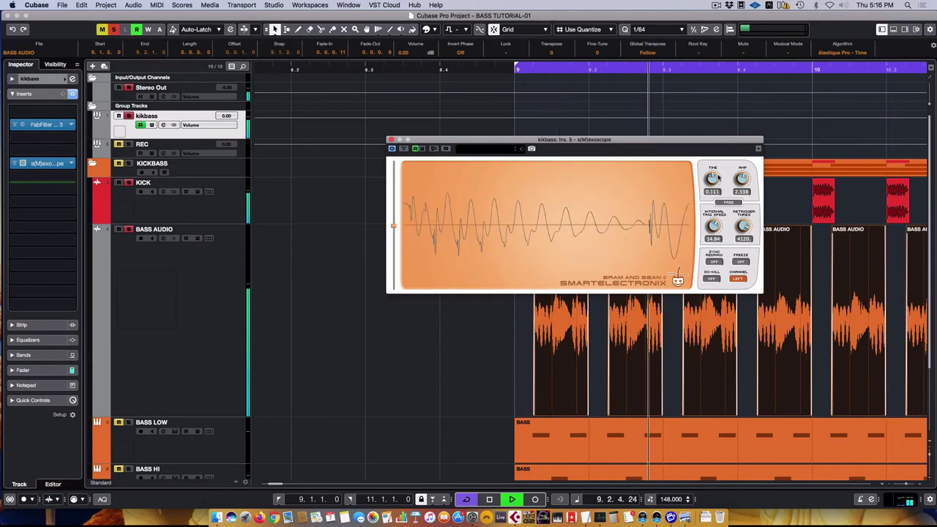
{"action": "left_click", "coordinate": [714, 262]}
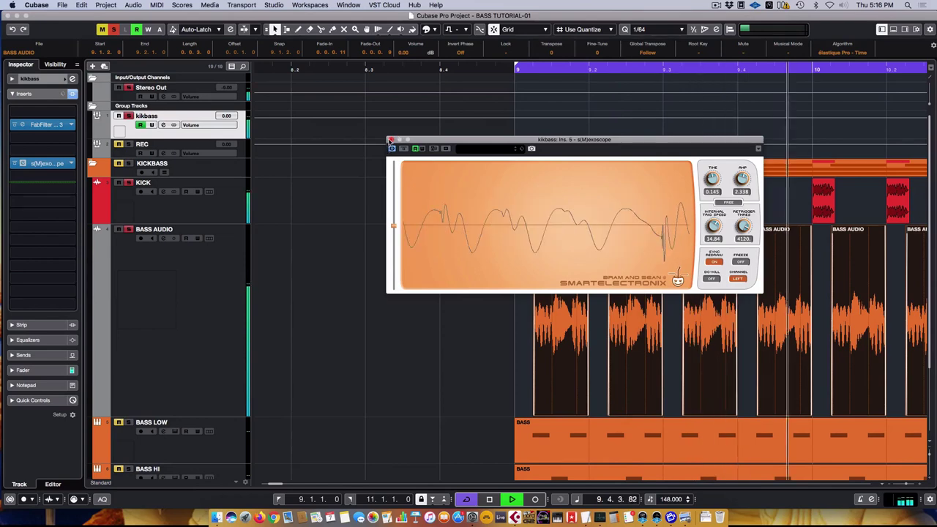
{"action": "left_click", "coordinate": [391, 139]}
{"action": "key", "text": "space"}
Deselect the slices and reduce the BASS AUDIO track's height so that all the lower tracks fit in view
{"action": "key", "text": "g"}
{"action": "key", "text": "g"}
{"action": "key", "text": "g"}
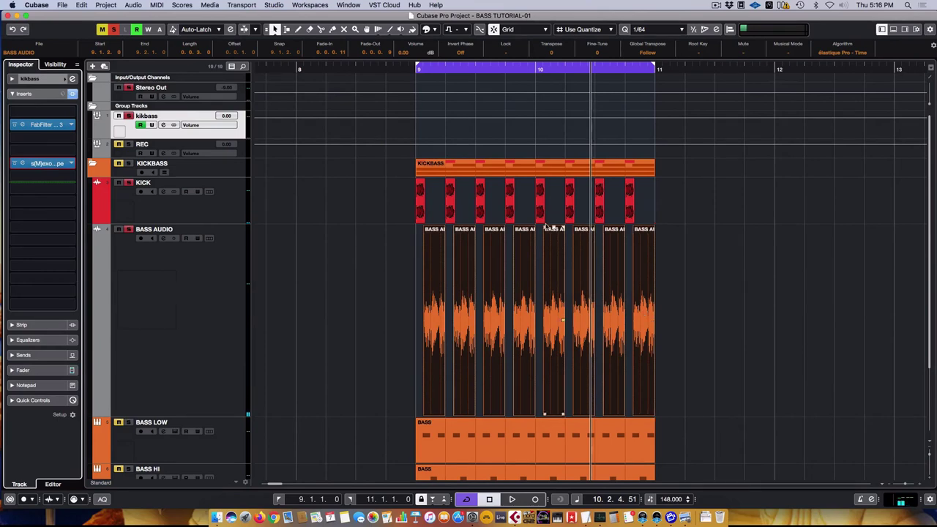
{"action": "left_click", "coordinate": [339, 274]}
{"action": "left_click", "coordinate": [181, 302]}
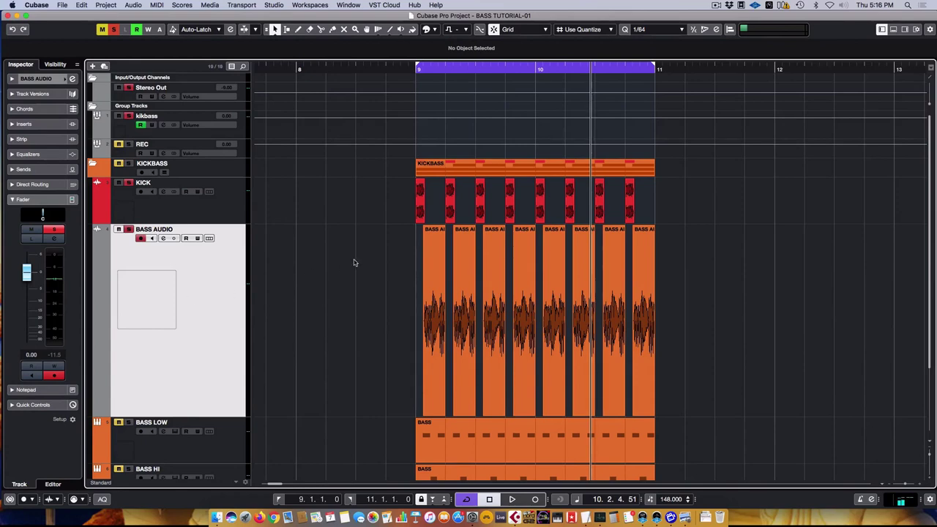
{"action": "left_click", "coordinate": [234, 217]}
{"action": "left_click", "coordinate": [194, 291]}
{"action": "left_click_drag", "start_coordinate": [224, 418], "coordinate": [224, 291]}
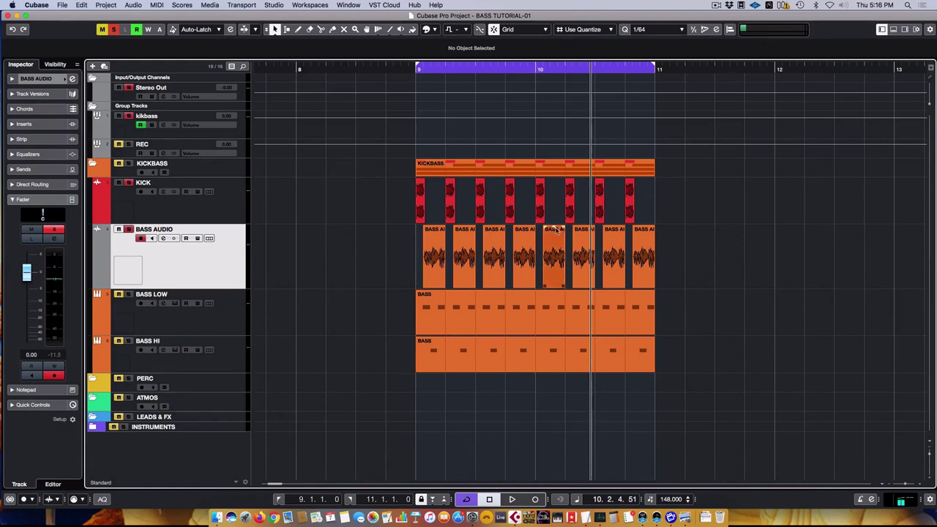
Open the BASS LOW track's Trilian instrument and examine its layer A sound source with the amp and filter envelopes
{"action": "left_click", "coordinate": [224, 323]}
{"action": "left_click", "coordinate": [224, 363]}
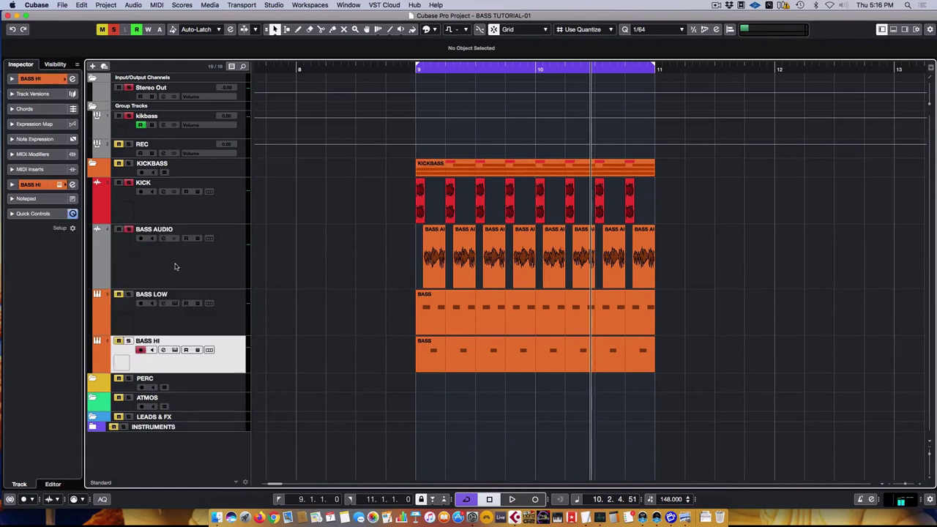
{"action": "left_click", "coordinate": [186, 313]}
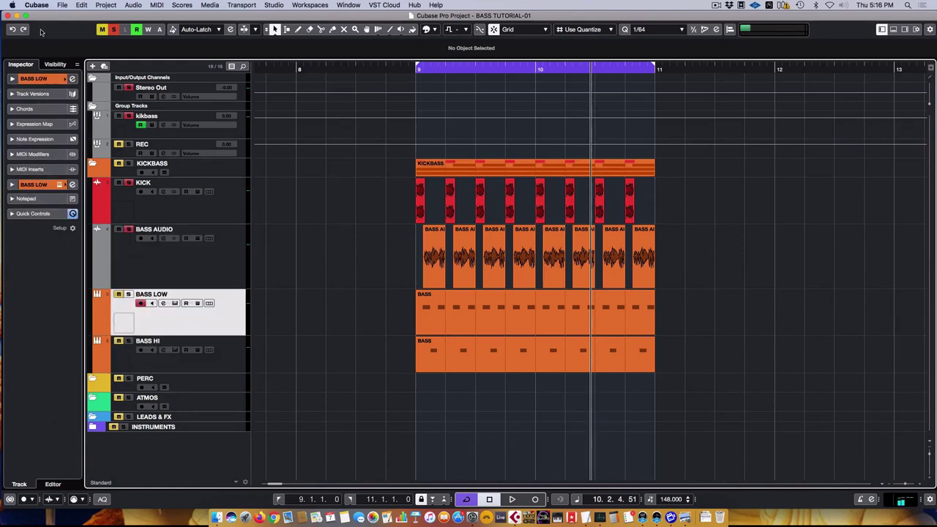
{"action": "left_click", "coordinate": [13, 78]}
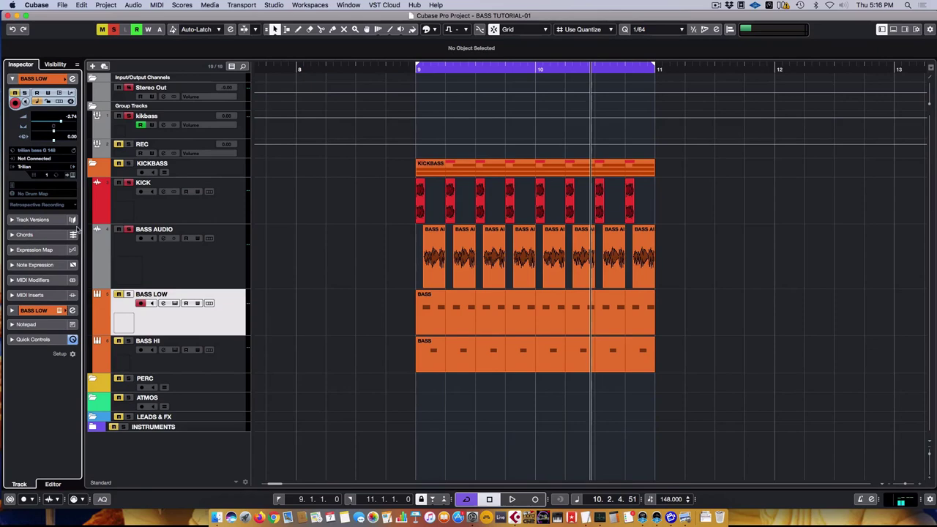
{"action": "left_click", "coordinate": [61, 310]}
{"action": "left_click", "coordinate": [445, 178]}
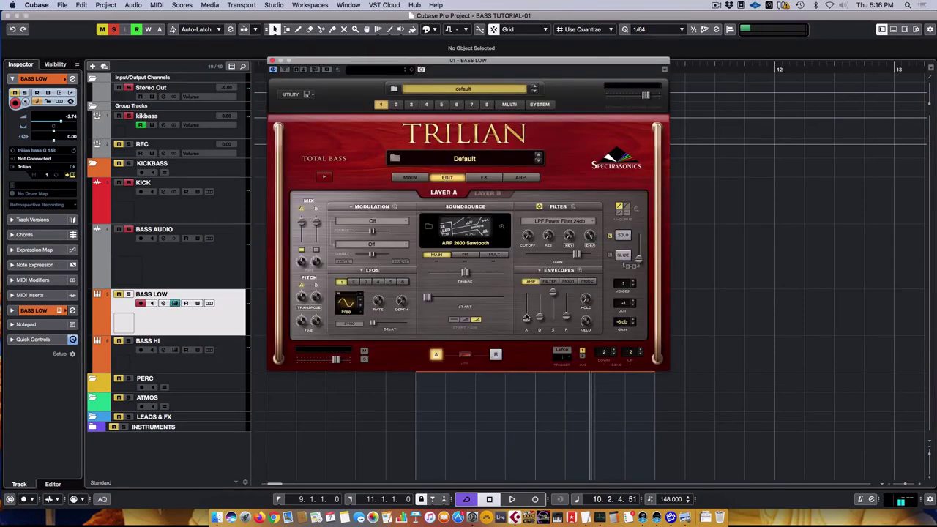
{"action": "left_click", "coordinate": [553, 282]}
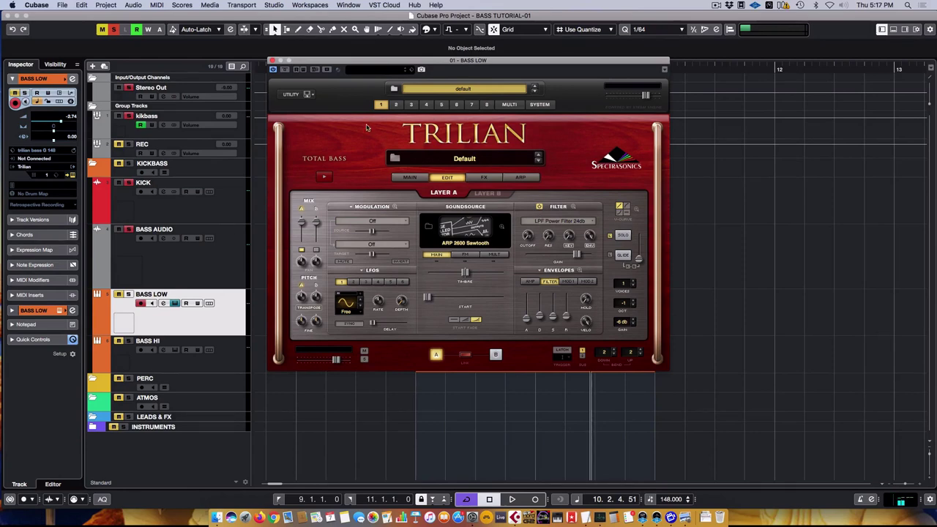
{"action": "left_click", "coordinate": [271, 62]}
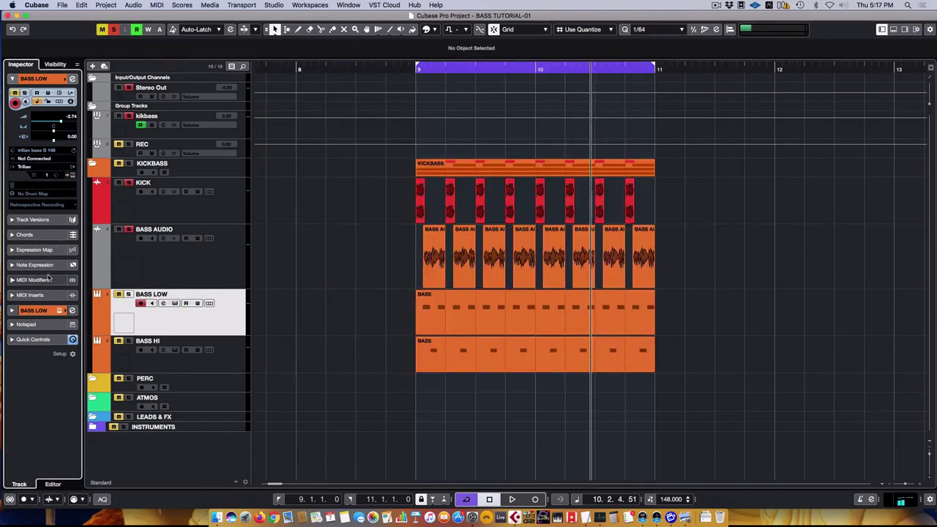
Show the BASS LOW audio inserts and lay out the Quadrafuzz v2 and FabFilter Saturn editors side by side
{"action": "left_click", "coordinate": [51, 311]}
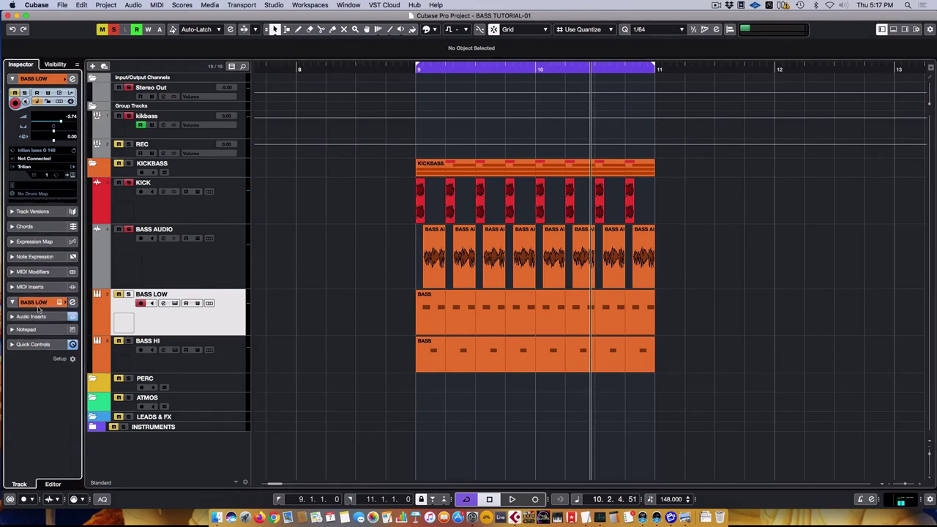
{"action": "left_click", "coordinate": [41, 198]}
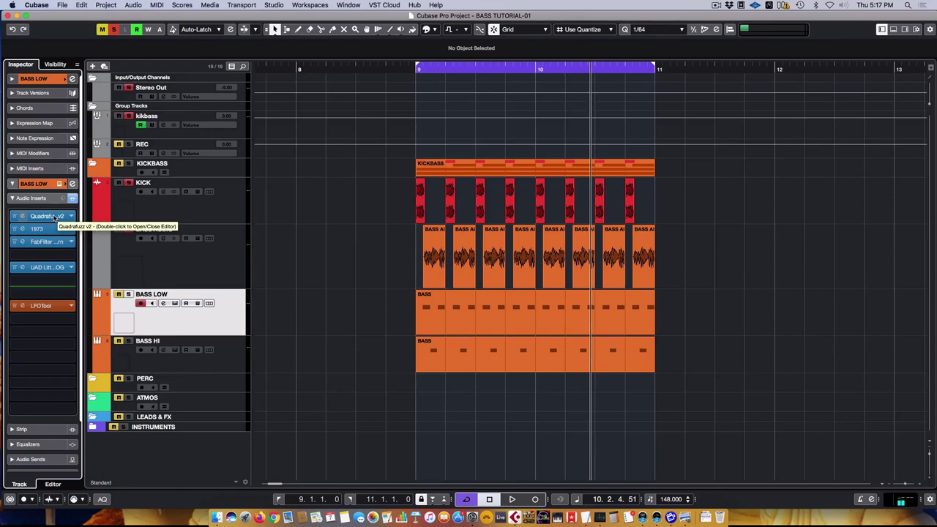
{"action": "double_click", "coordinate": [55, 217]}
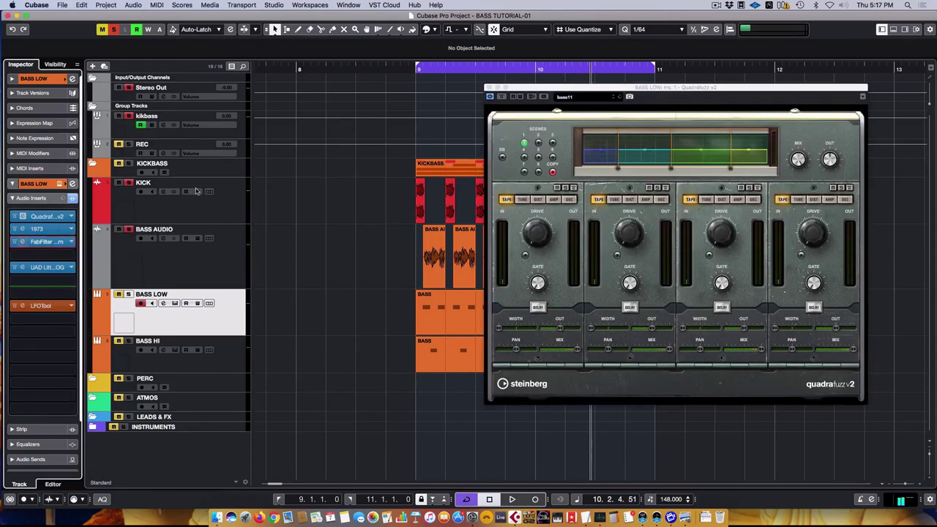
{"action": "left_click_drag", "start_coordinate": [419, 213], "coordinate": [437, 185]}
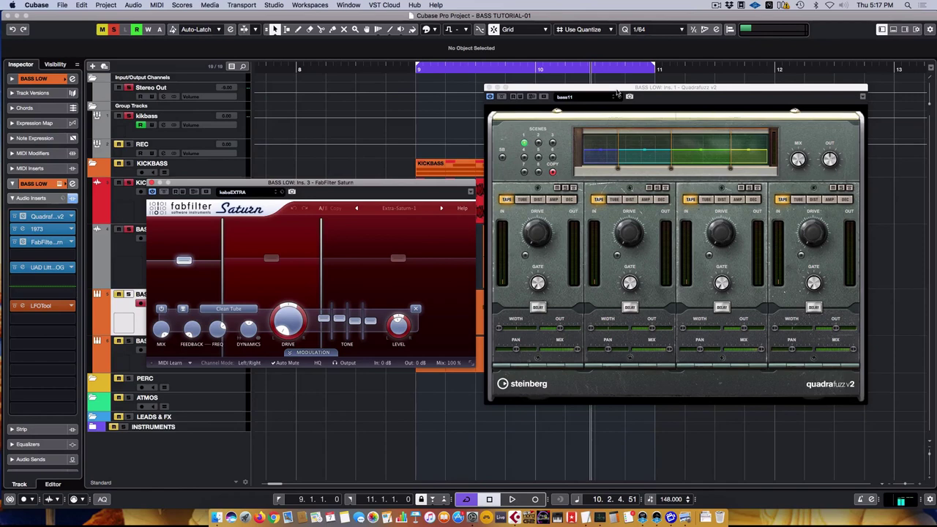
{"action": "left_click_drag", "start_coordinate": [617, 91], "coordinate": [634, 104]}
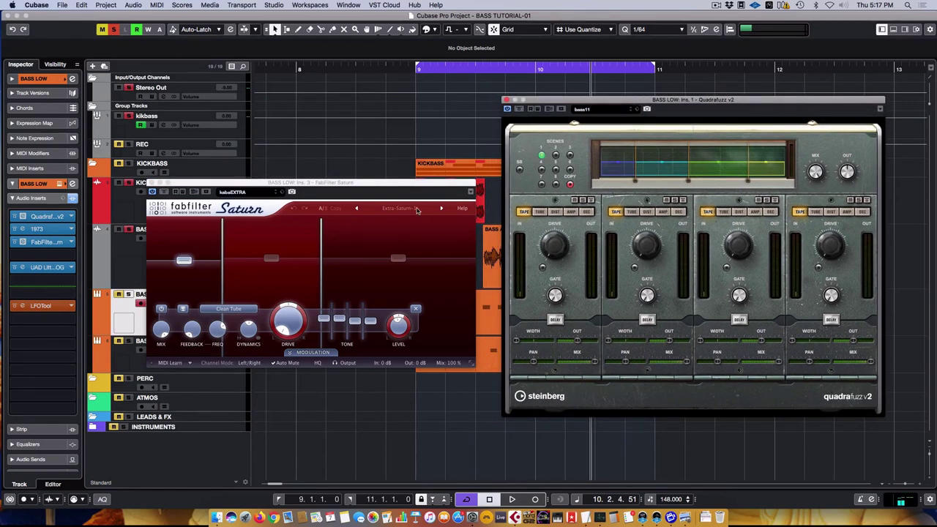
Examine Saturn's middle band and open the 1973 equalizer insert alongside the other effects
{"action": "left_click", "coordinate": [278, 262]}
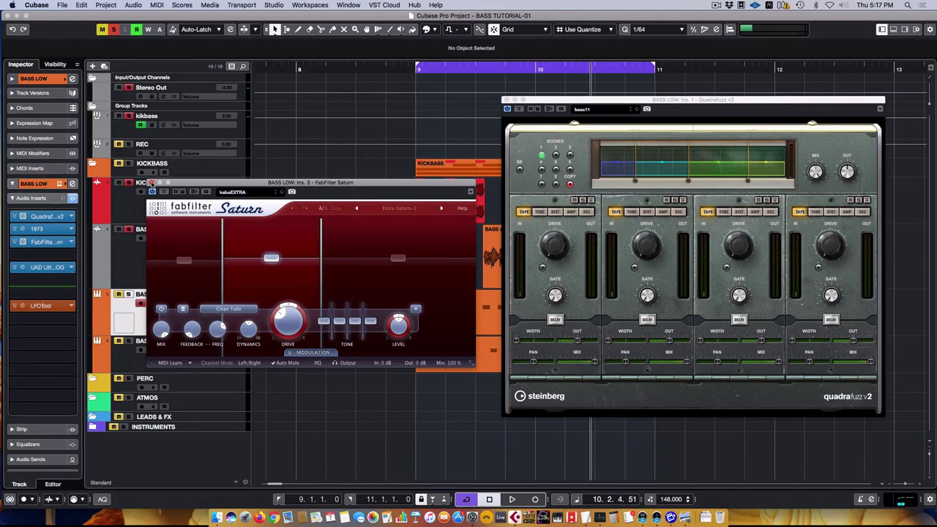
{"action": "left_click", "coordinate": [46, 231]}
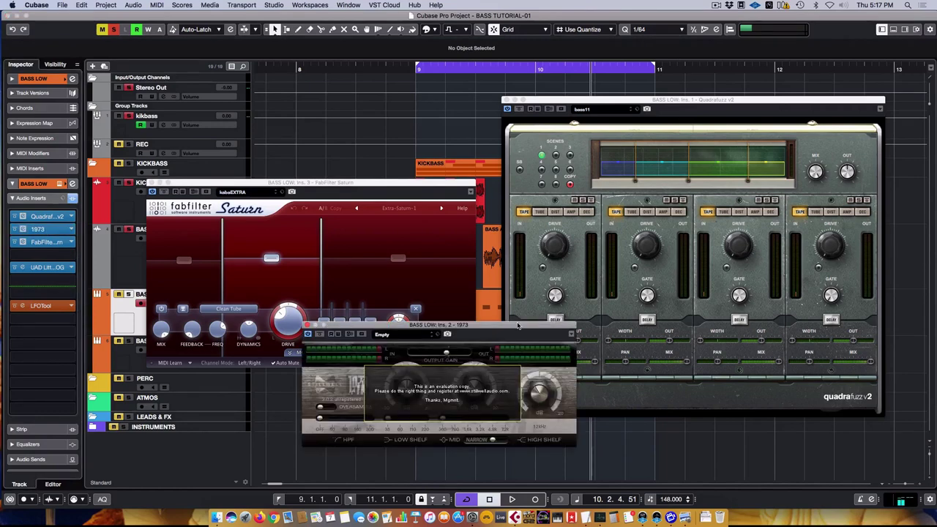
{"action": "left_click_drag", "start_coordinate": [517, 325], "coordinate": [555, 338]}
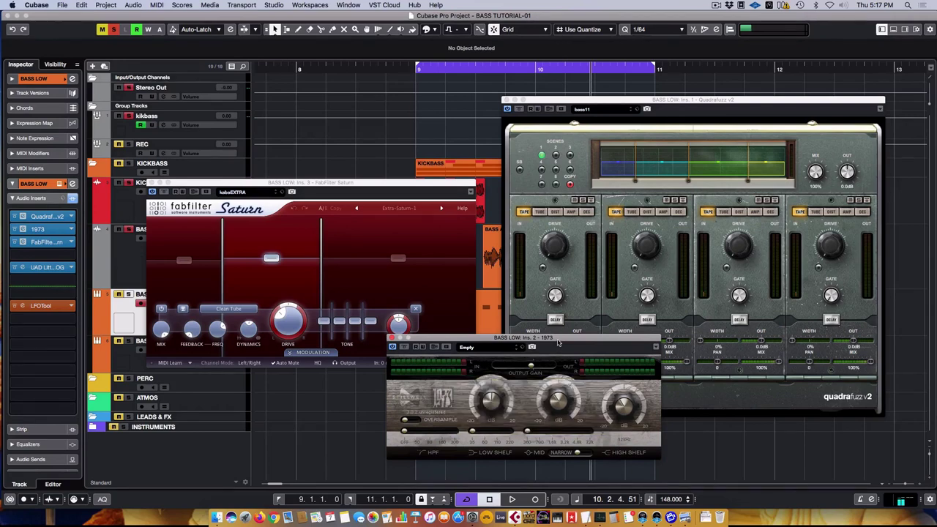
Open the UAD Little Labs VOG and LFOTool inserts of BASS LOW in turn, examine their settings and close each one
{"action": "double_click", "coordinate": [60, 271]}
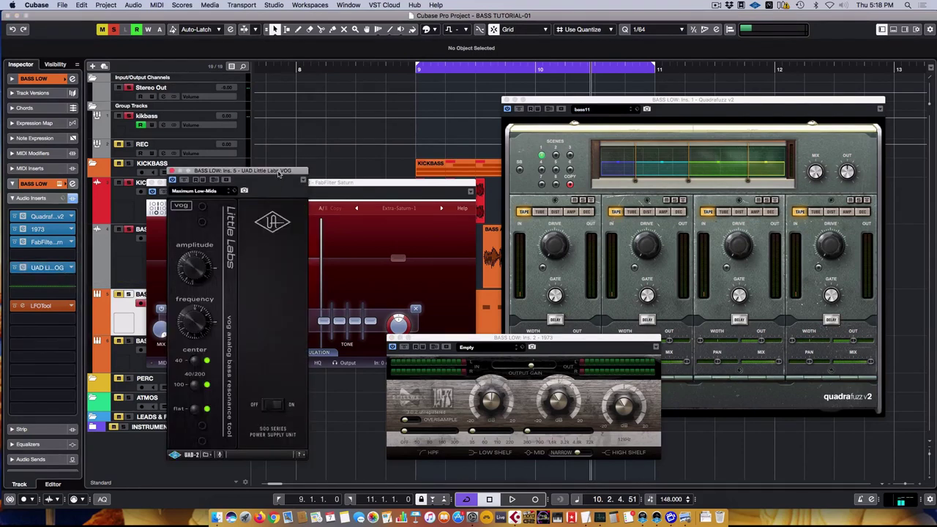
{"action": "left_click_drag", "start_coordinate": [278, 173], "coordinate": [340, 121]}
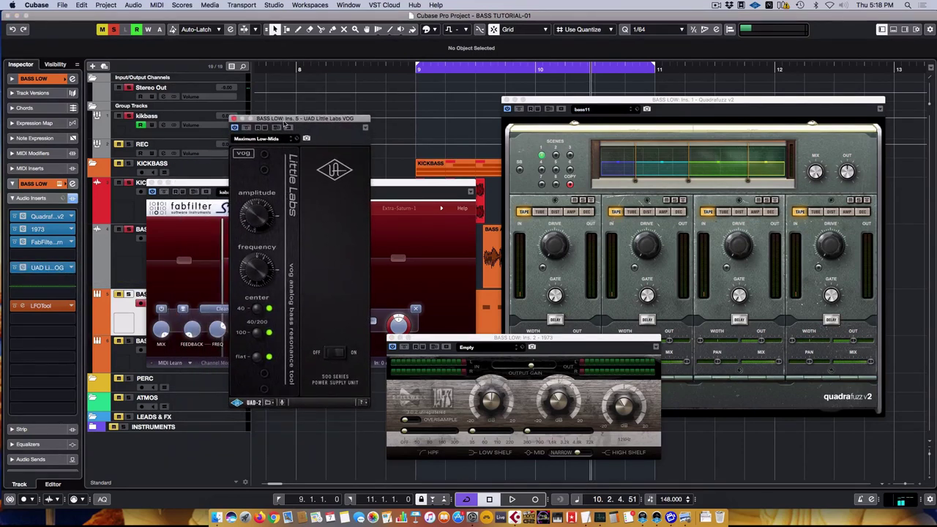
{"action": "left_click", "coordinate": [234, 118]}
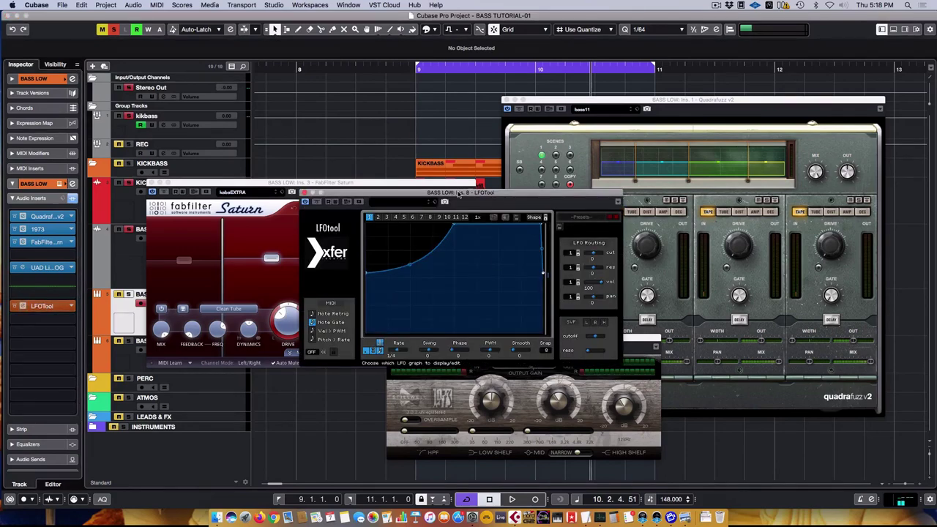
{"action": "left_click_drag", "start_coordinate": [460, 194], "coordinate": [414, 226]}
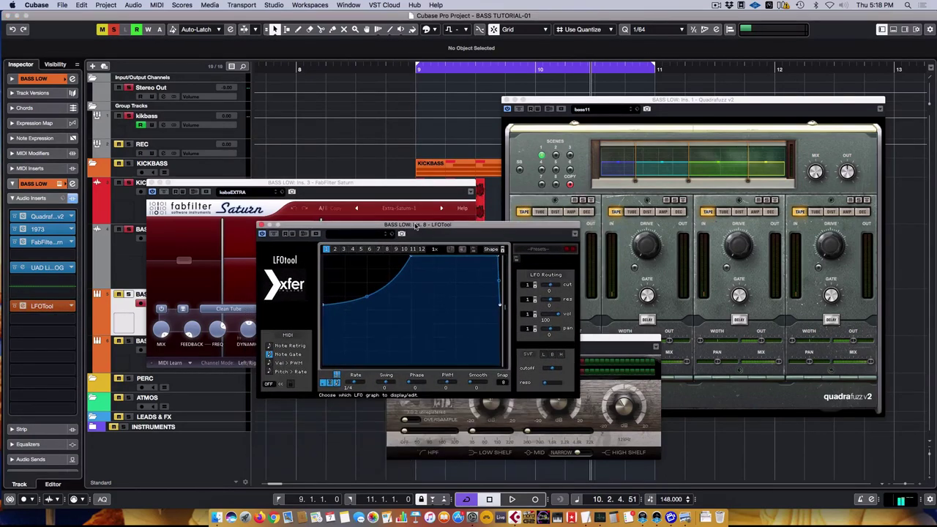
{"action": "left_click", "coordinate": [260, 225]}
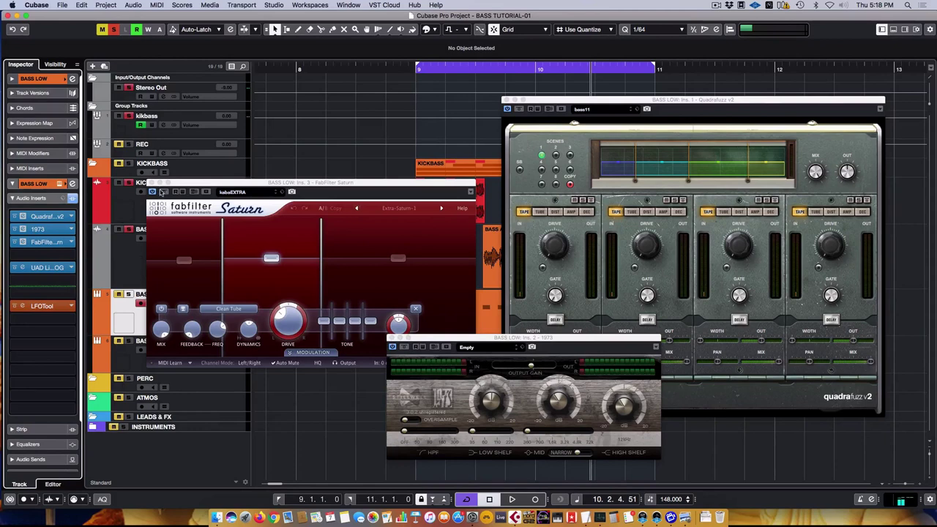
Close the Saturn, 1973 and Quadrafuzz v2 editors and open the BASS LOW track's BASS part for note editing
{"action": "left_click", "coordinate": [150, 183]}
{"action": "double_click", "coordinate": [454, 311]}
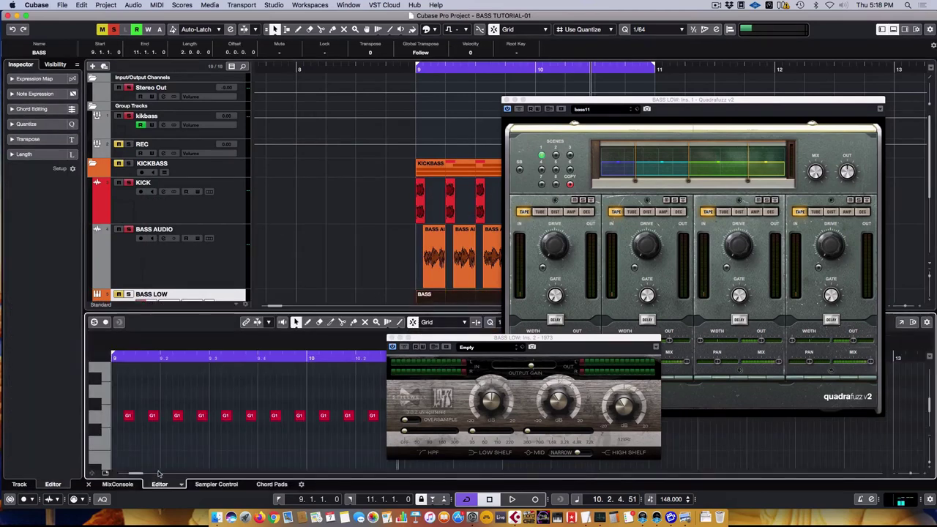
{"action": "left_click", "coordinate": [391, 338]}
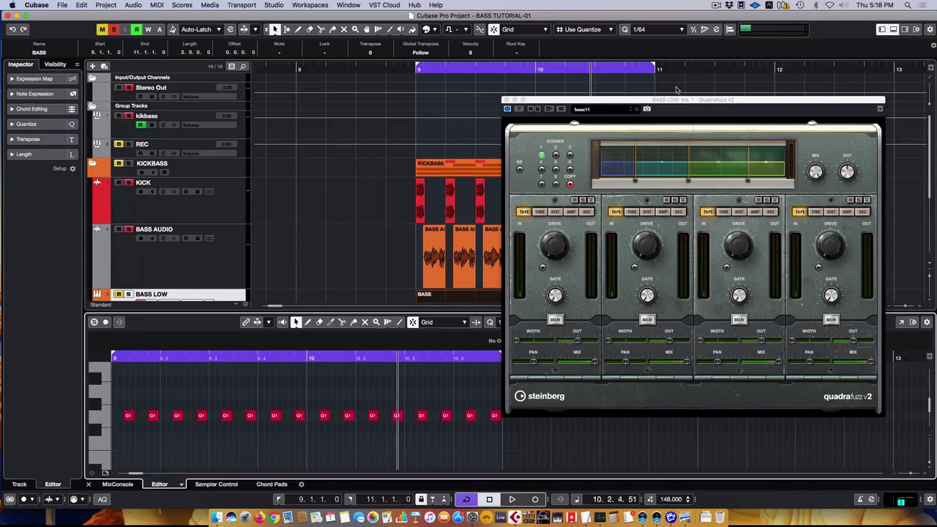
{"action": "left_click_drag", "start_coordinate": [621, 103], "coordinate": [602, 148]}
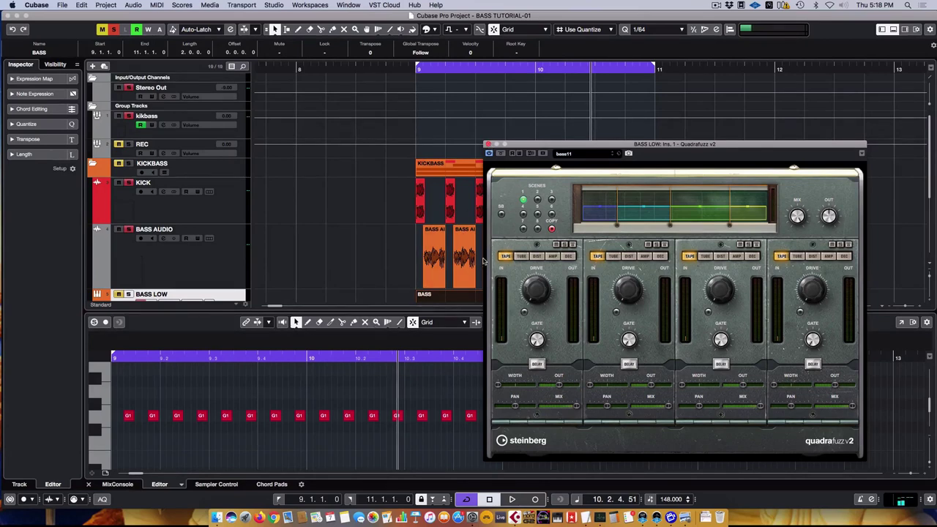
{"action": "left_click_drag", "start_coordinate": [567, 145], "coordinate": [567, 127]}
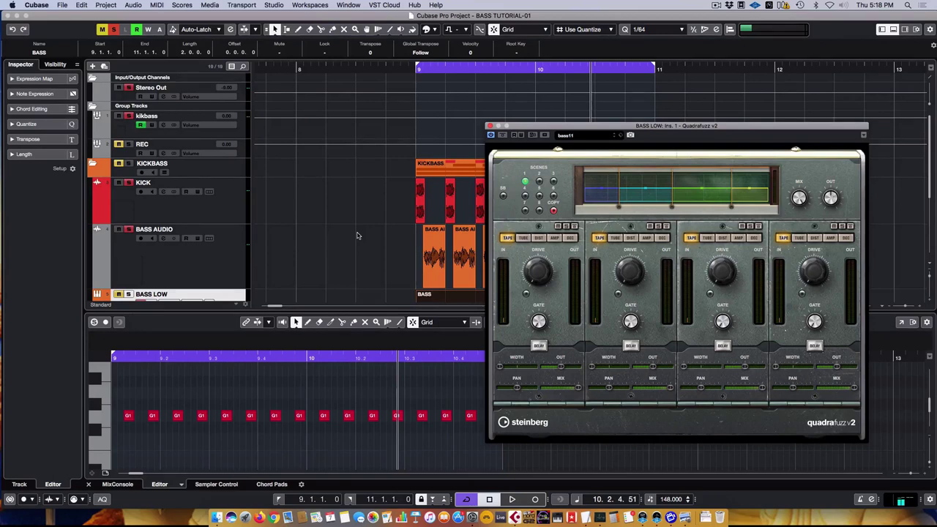
{"action": "left_click", "coordinate": [414, 262]}
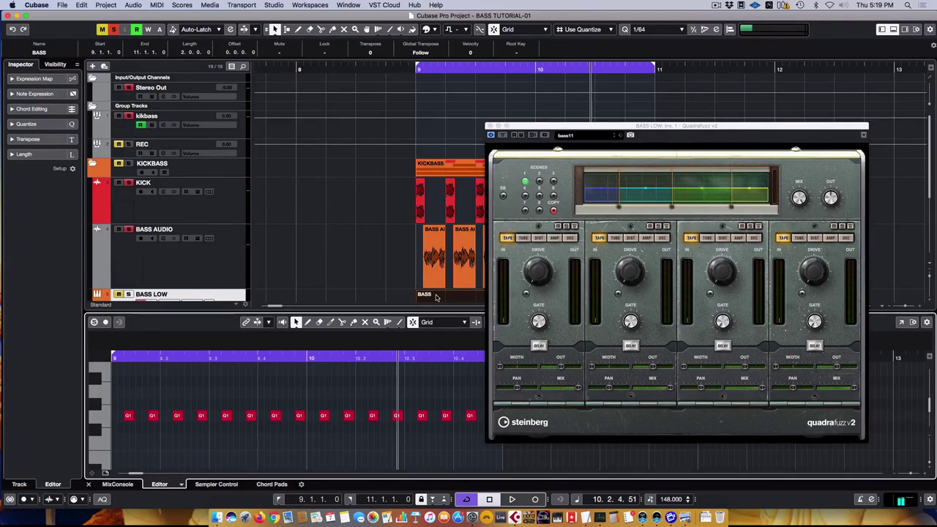
{"action": "left_click", "coordinate": [490, 126]}
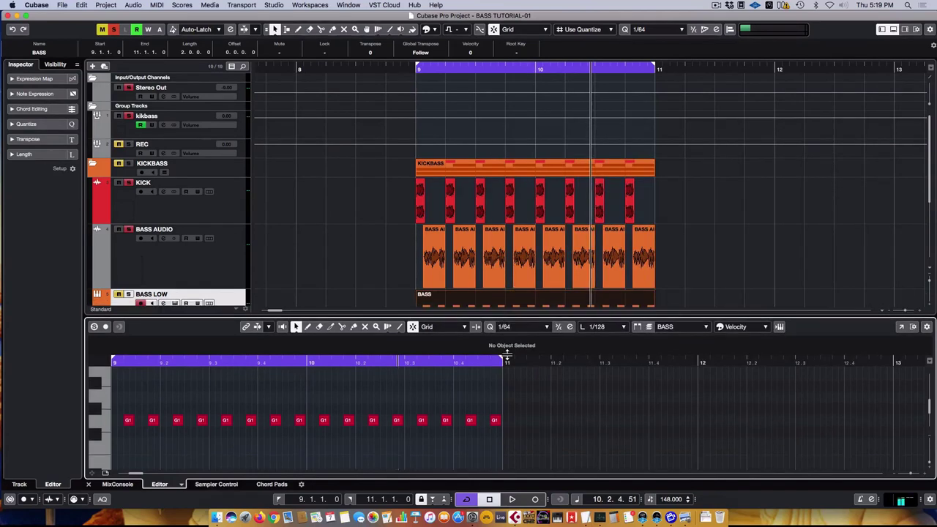
Compare the BASS LOW and BASS HI tracks with their insert chains, finishing with BASS LOW selected
{"action": "scroll", "coordinate": [396, 256], "scroll_direction": "down", "scroll_amount": 2}
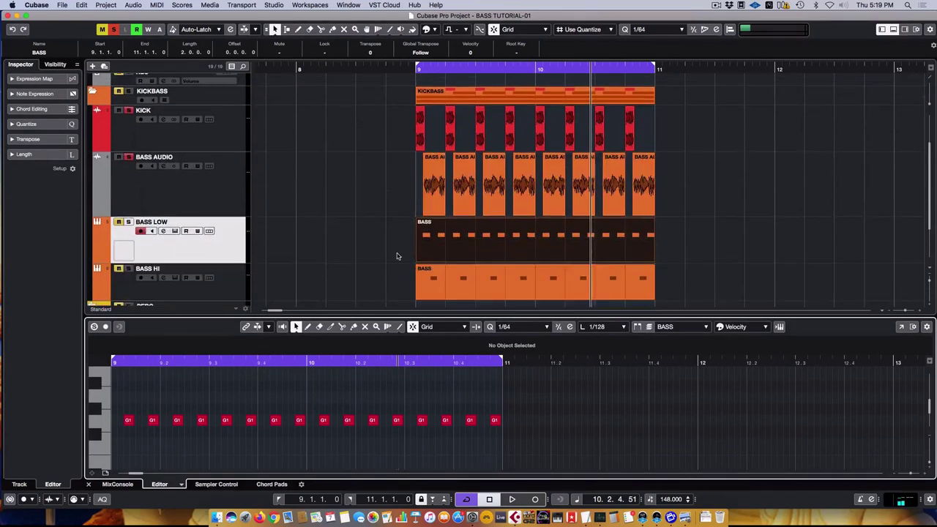
{"action": "left_click", "coordinate": [231, 257]}
{"action": "left_click", "coordinate": [238, 286]}
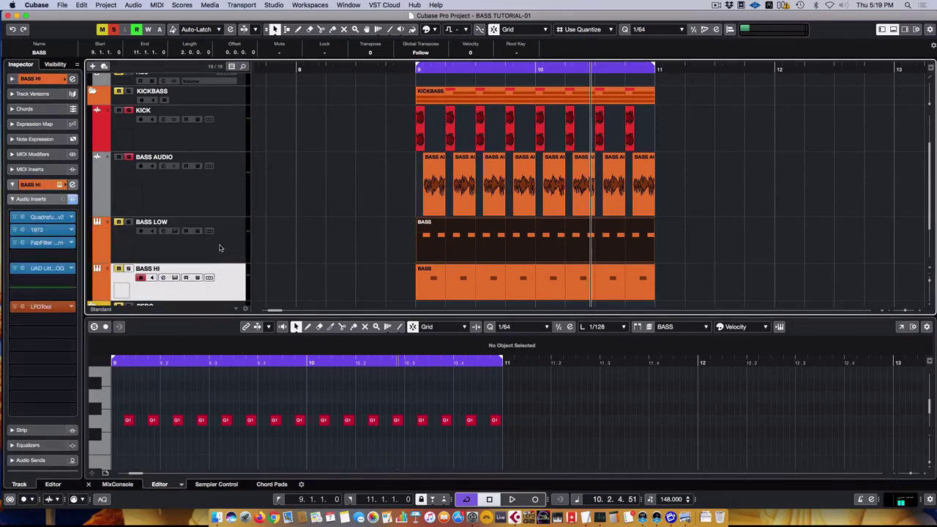
{"action": "left_click", "coordinate": [221, 249]}
{"action": "left_click", "coordinate": [223, 283]}
{"action": "left_click", "coordinate": [221, 249]}
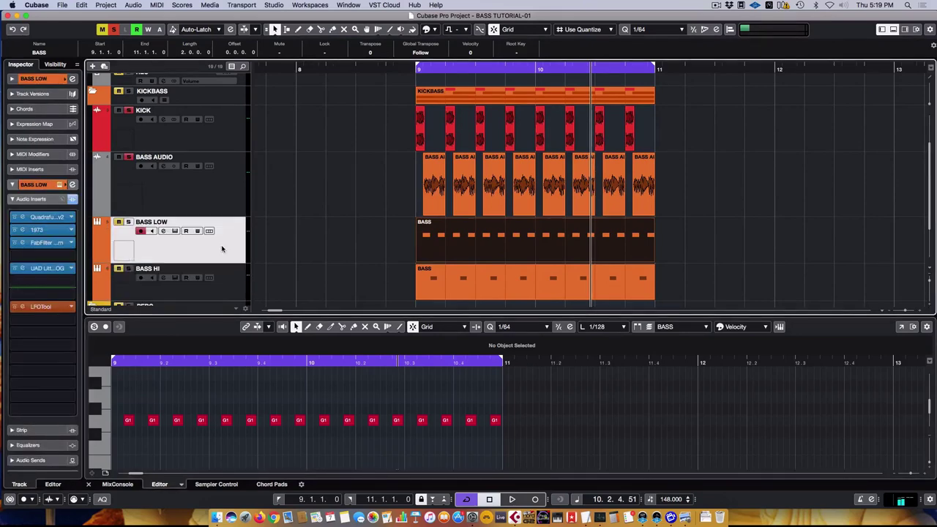
{"action": "left_click", "coordinate": [235, 282]}
{"action": "left_click", "coordinate": [228, 248]}
Deselect the part and examine how the kick and bass notes line up at the start of bar 9, returning to the whole loop
{"action": "left_click", "coordinate": [366, 206]}
{"action": "left_click_drag", "start_coordinate": [423, 69], "coordinate": [512, 191]}
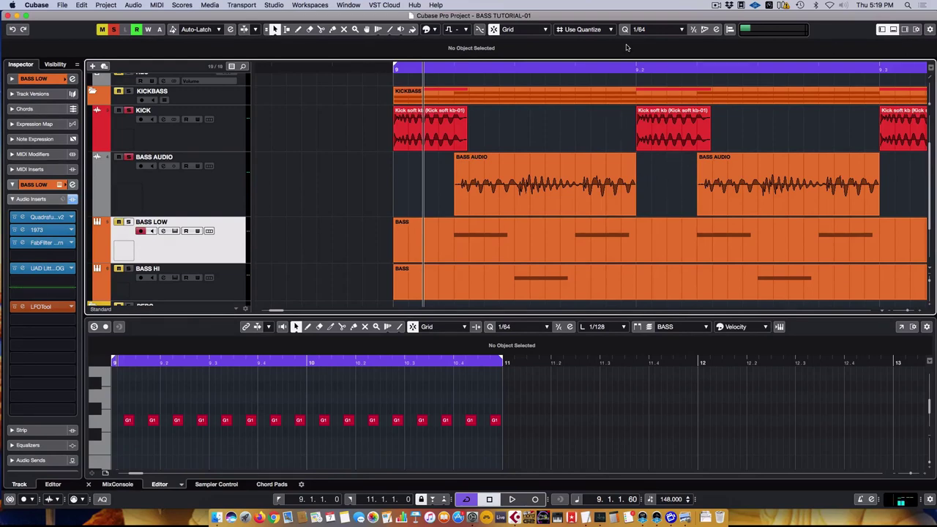
{"action": "key", "text": "g"}
{"action": "key", "text": "g"}
{"action": "key", "text": "g"}
{"action": "key", "text": "g"}
{"action": "key", "text": "g"}
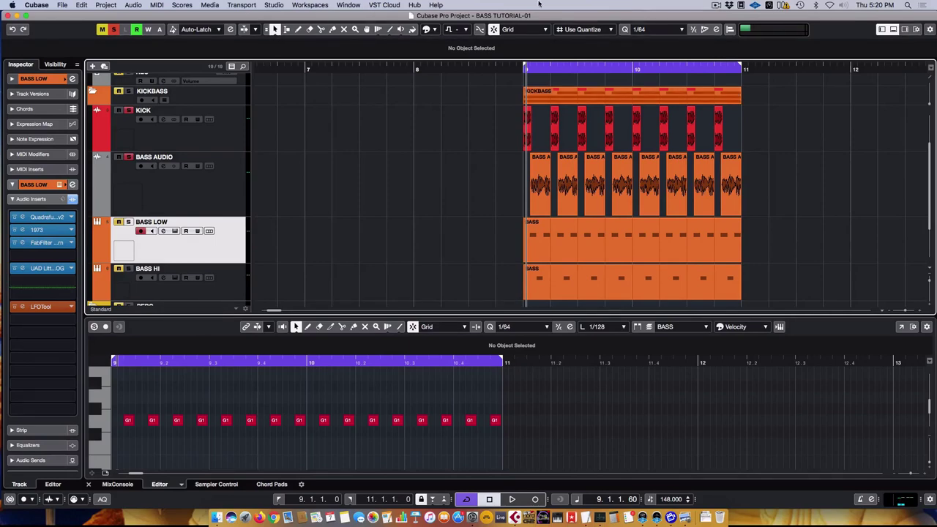
{"action": "left_click", "coordinate": [717, 5]}
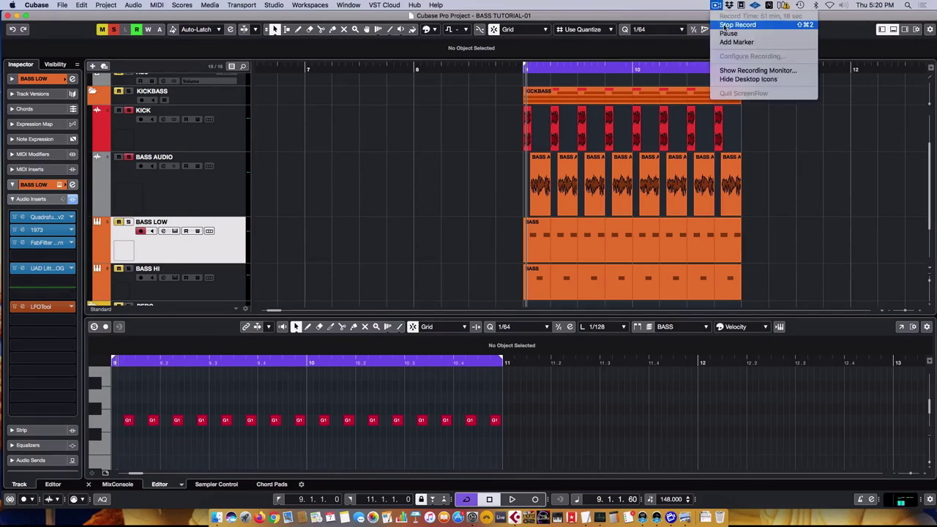